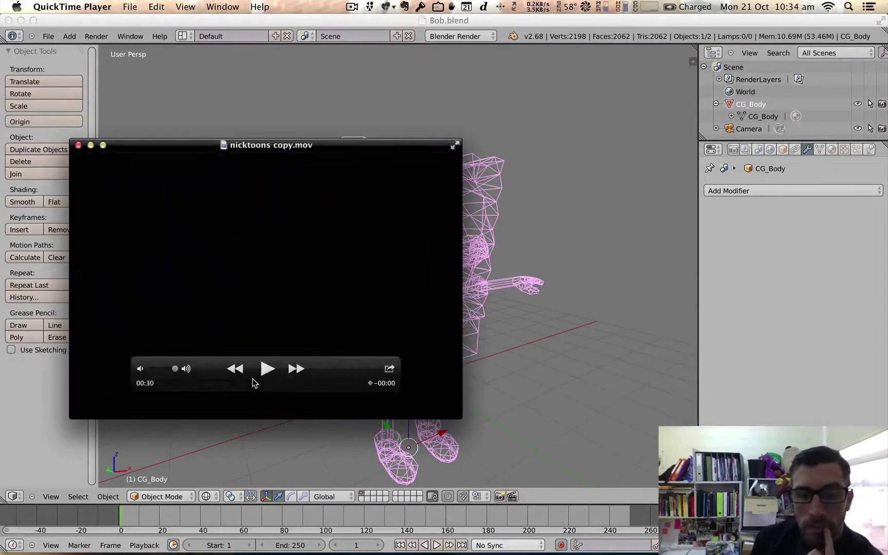
# Stop the nicktoons copy.mov video and close its player window.
pyautogui.click(267, 369)
pyautogui.click(267, 369)
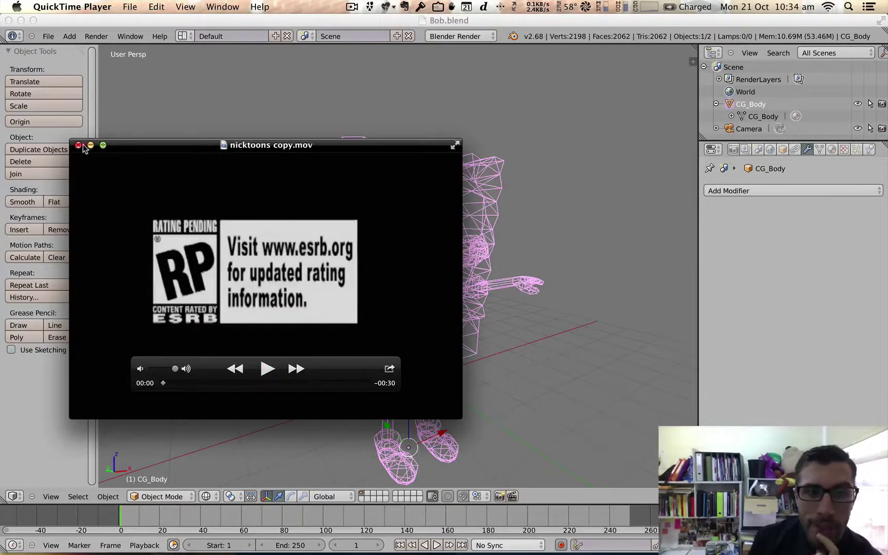
pyautogui.click(79, 145)
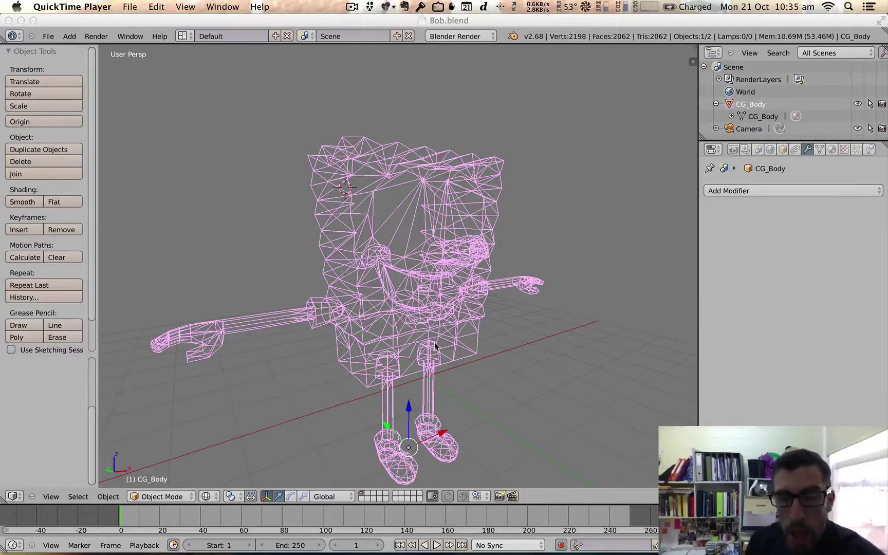
# Examine the wireframe CG_Body character in Blender from the front, sides and below.
pyautogui.click(420, 300)
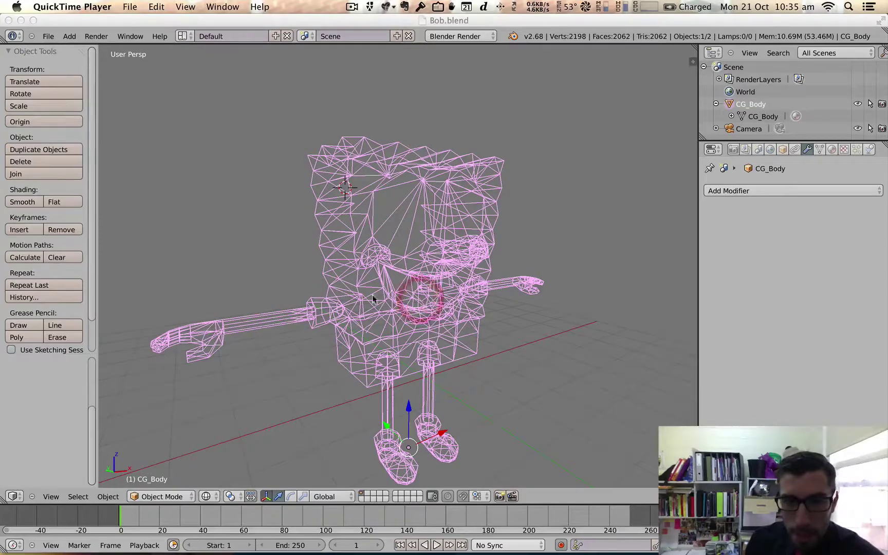
pyautogui.moveTo(578, 283); pyautogui.dragTo(458, 318, button='middle')
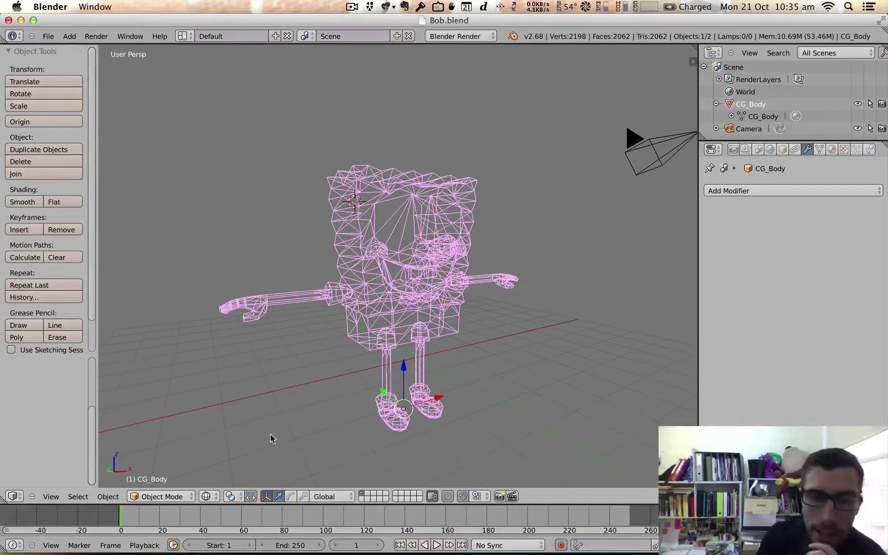
pyautogui.moveTo(403, 284); pyautogui.dragTo(429, 337, button='middle')
pyautogui.scroll(4, 408, 305)
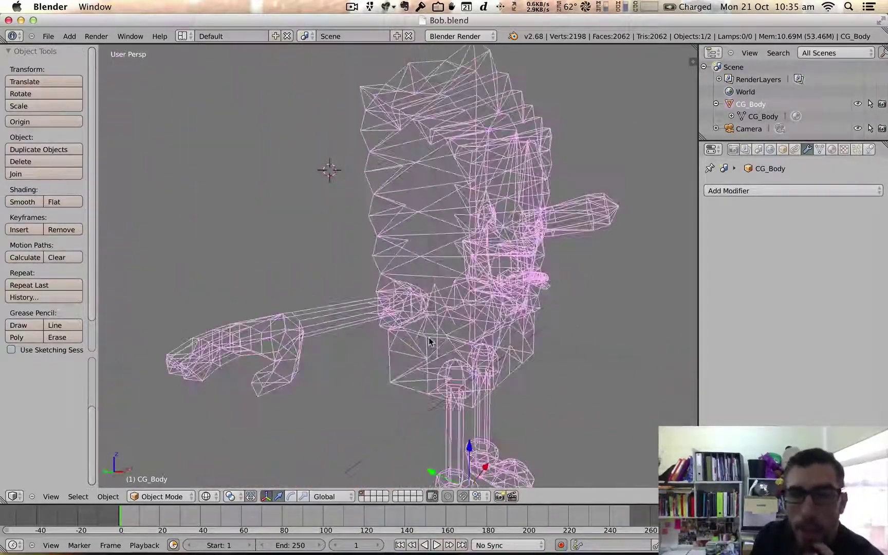
pyautogui.scroll(3, 432, 210)
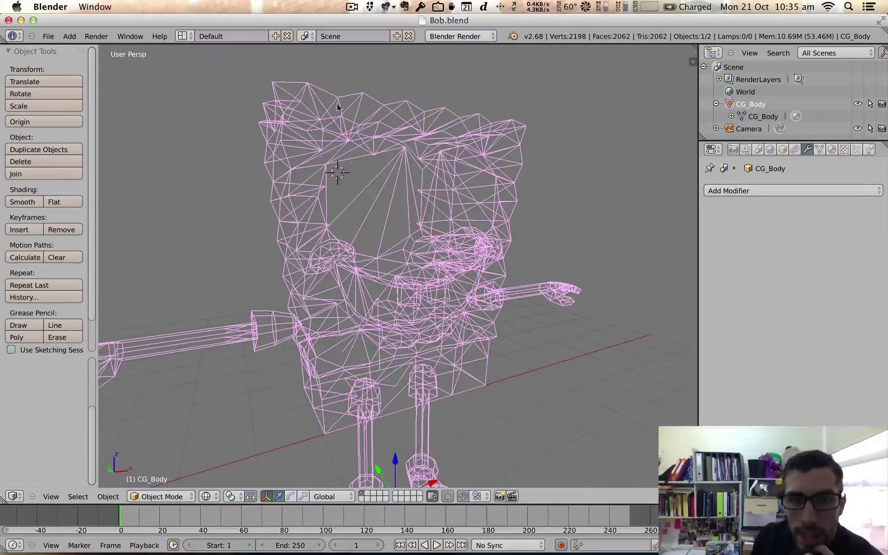
pyautogui.moveTo(339, 296); pyautogui.dragTo(371, 291, button='middle')
pyautogui.scroll(4, 528, 362)
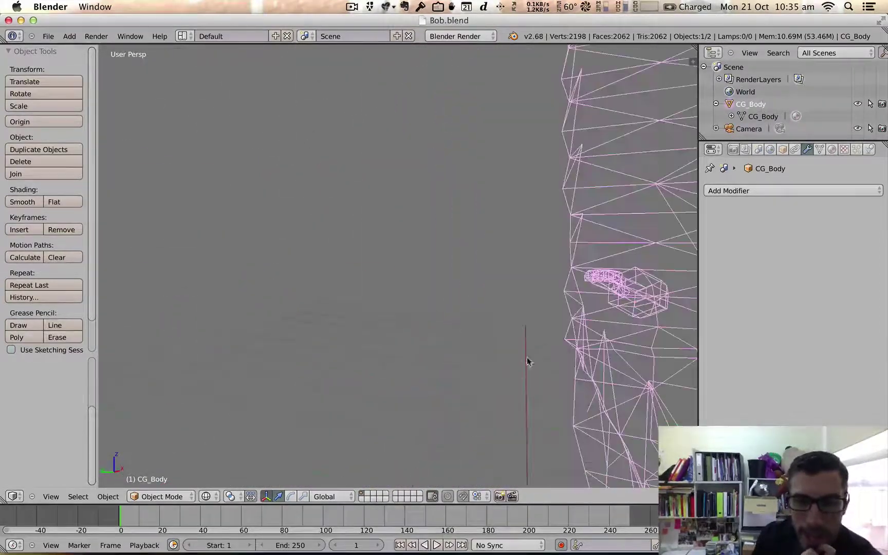
pyautogui.moveTo(527, 362); pyautogui.dragTo(506, 342, button='middle')
pyautogui.scroll(-6, 505, 341)
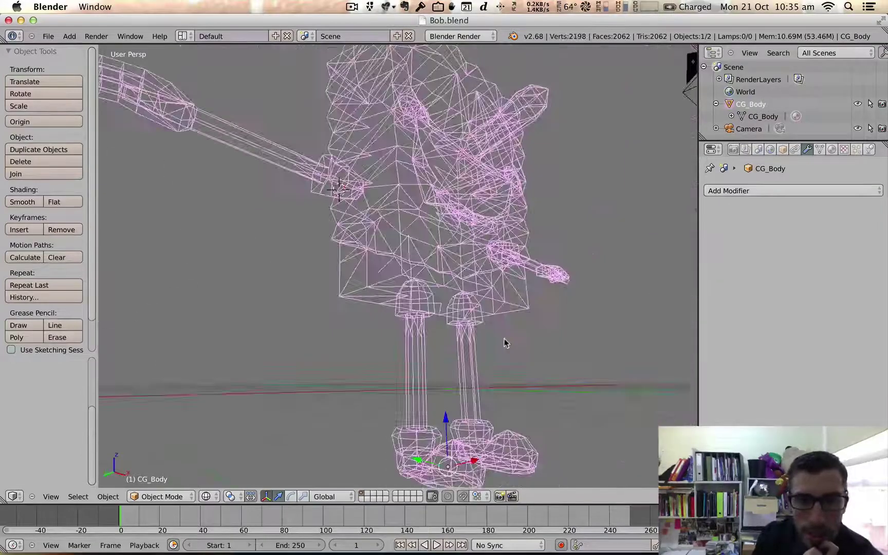
pyautogui.moveTo(452, 293); pyautogui.dragTo(474, 315, button='middle')
pyautogui.scroll(5, 474, 314)
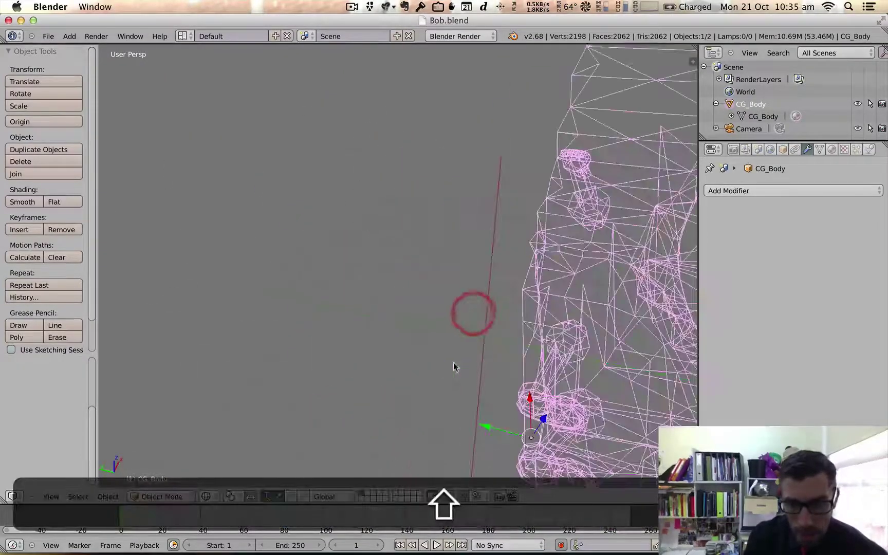
# Inspect the wireframe topology of the character's hand, arm, legs and shoes up close.
pyautogui.keyDown('shift'); pyautogui.moveTo(454, 366); pyautogui.dragTo(374, 81, button='middle'); pyautogui.keyUp('shift')
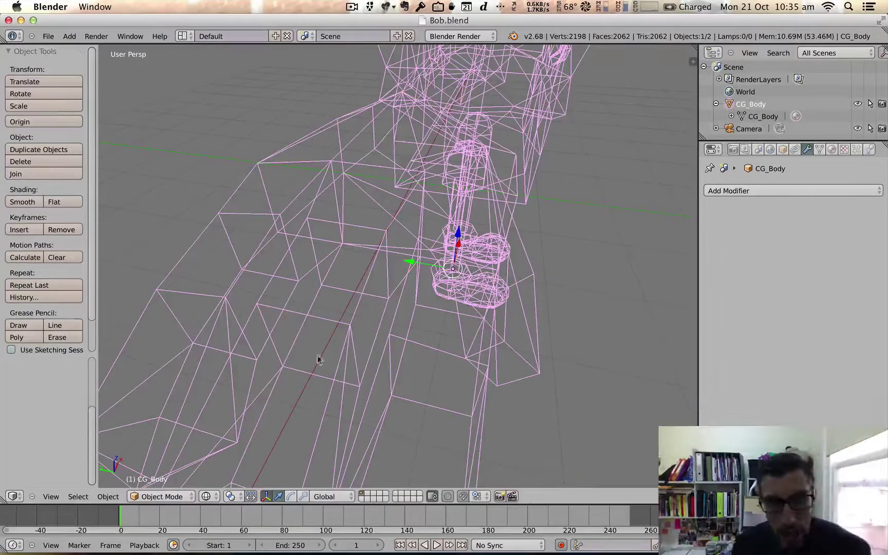
pyautogui.scroll(-3, 355, 338)
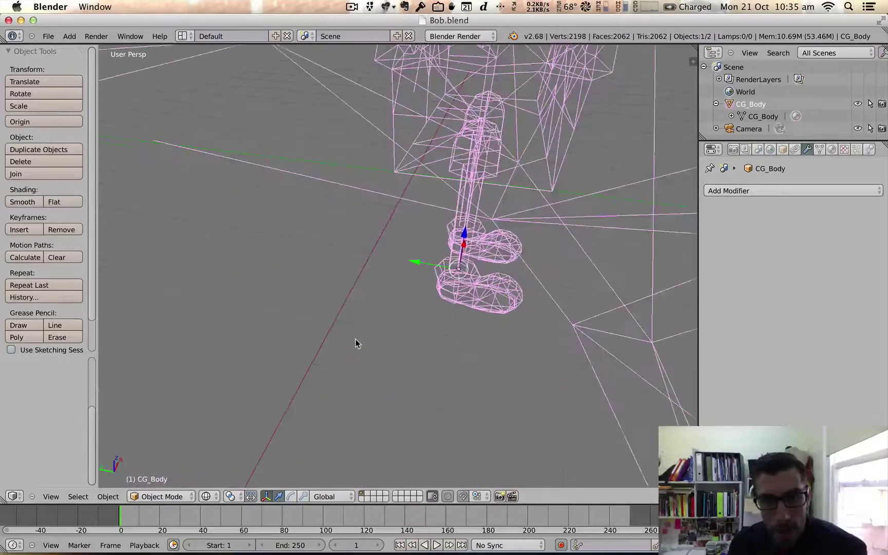
pyautogui.scroll(2, 355, 338)
pyautogui.scroll(-4, 355, 338)
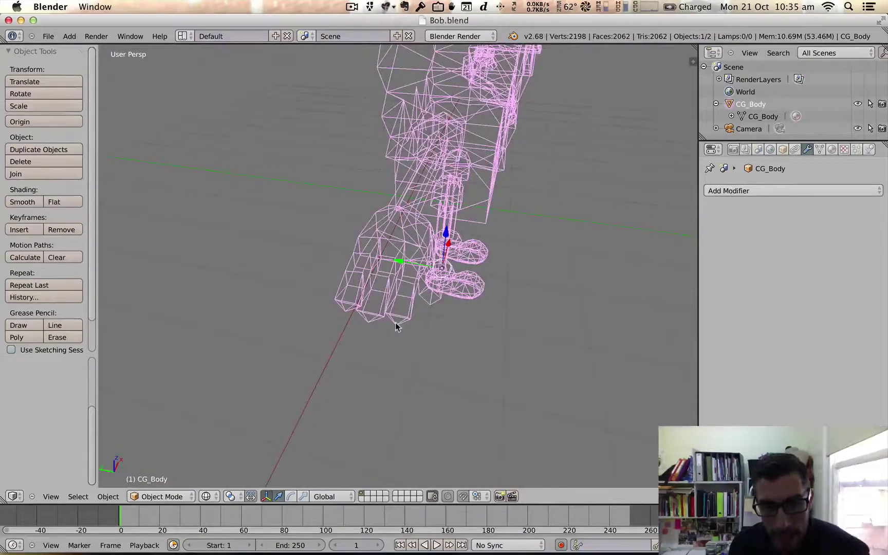
pyautogui.moveTo(396, 323); pyautogui.dragTo(333, 297, button='middle')
pyautogui.scroll(3, 404, 281)
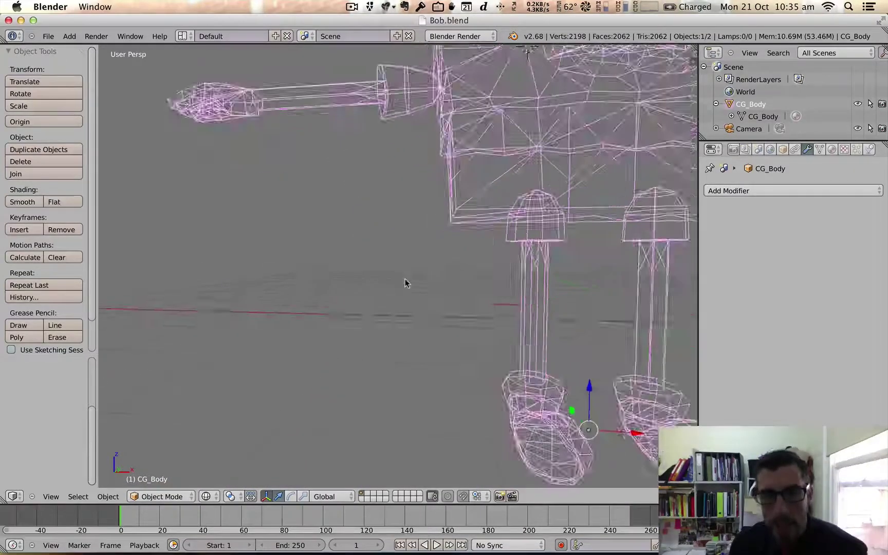
pyautogui.scroll(-4, 405, 280)
pyautogui.moveTo(490, 185)
pyautogui.mouseDown(button='middle')
pyautogui.moveTo(400, 206)
pyautogui.moveTo(406, 225)
pyautogui.moveTo(495, 183)
pyautogui.moveTo(536, 192)
pyautogui.moveTo(505, 204)
pyautogui.moveTo(453, 190)
pyautogui.moveTo(386, 196)
pyautogui.moveTo(414, 206)
pyautogui.moveTo(491, 196)
pyautogui.mouseUp(button='middle')
pyautogui.scroll(3, 491, 196)
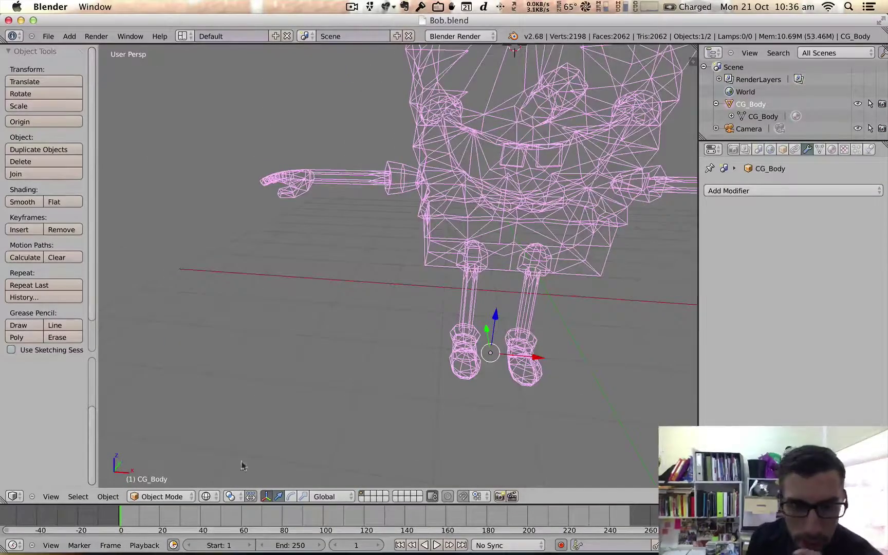
# Put CG_Body in Edit Mode, select a single vertex near the mouth, and inspect the mesh's vertices and triangular faces.
pyautogui.click(154, 496)
pyautogui.click(168, 474)
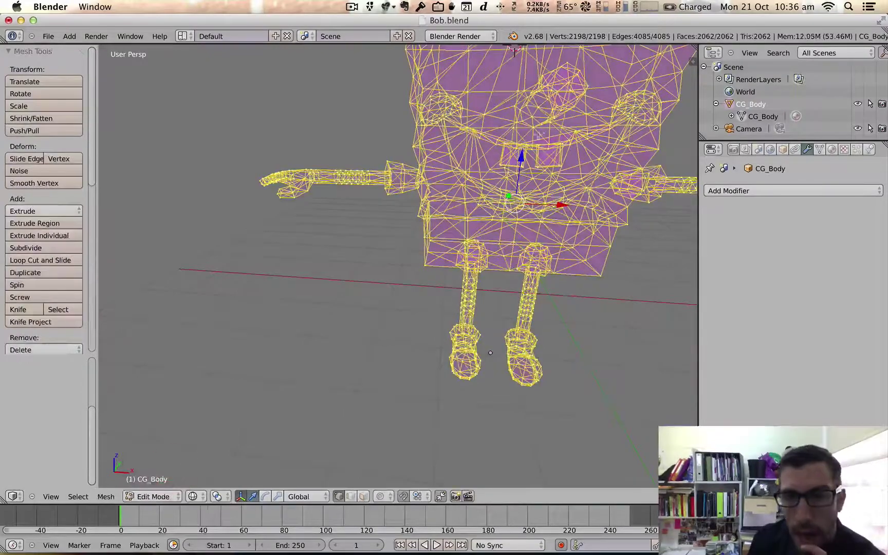
pyautogui.rightClick(525, 165)
pyautogui.moveTo(526, 166); pyautogui.dragTo(560, 154, button='middle')
pyautogui.scroll(6, 534, 159)
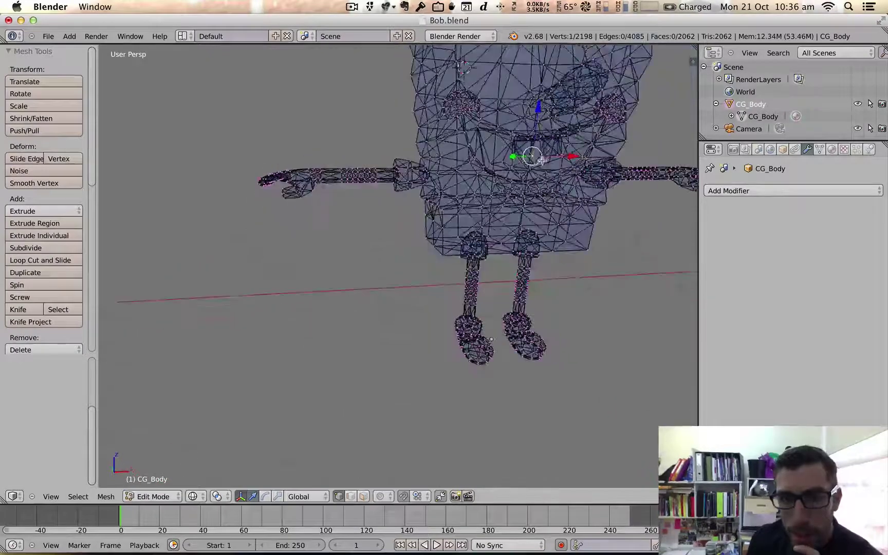
pyautogui.hotkey('shift', 'c')
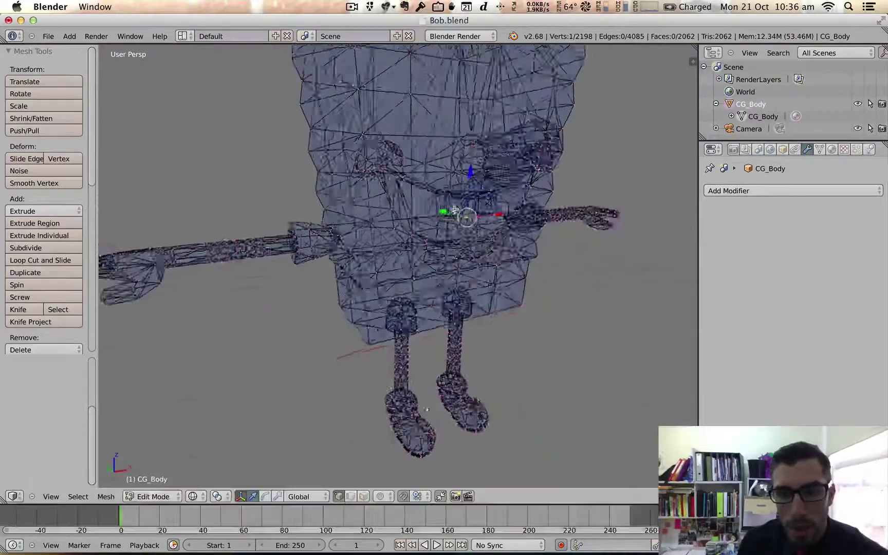
pyautogui.moveTo(454, 210)
pyautogui.mouseDown(button='middle')
pyautogui.moveTo(506, 207)
pyautogui.moveTo(450, 211)
pyautogui.mouseUp(button='middle')
pyautogui.scroll(-3, 507, 176)
pyautogui.moveTo(492, 180)
pyautogui.mouseDown(button='middle')
pyautogui.moveTo(467, 197)
pyautogui.moveTo(421, 188)
pyautogui.moveTo(475, 183)
pyautogui.mouseUp(button='middle')
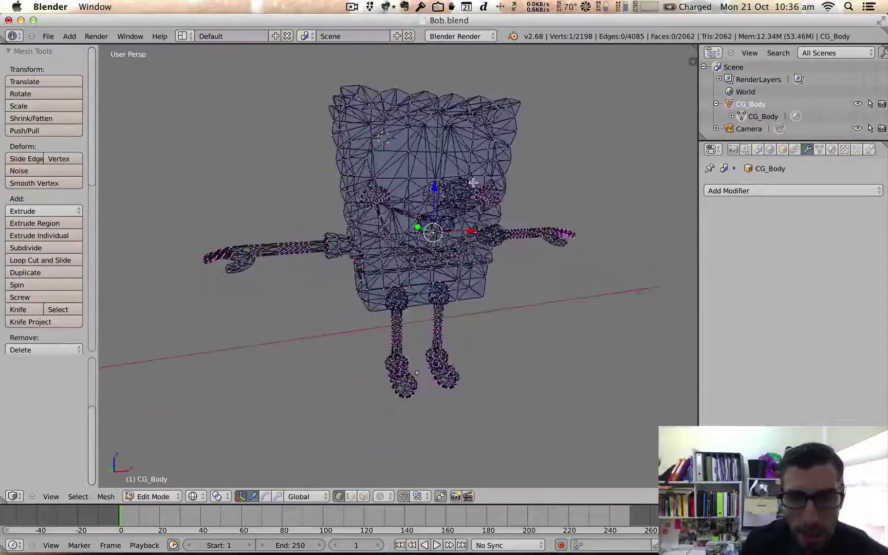
pyautogui.scroll(-1, 473, 182)
pyautogui.scroll(-1, 473, 184)
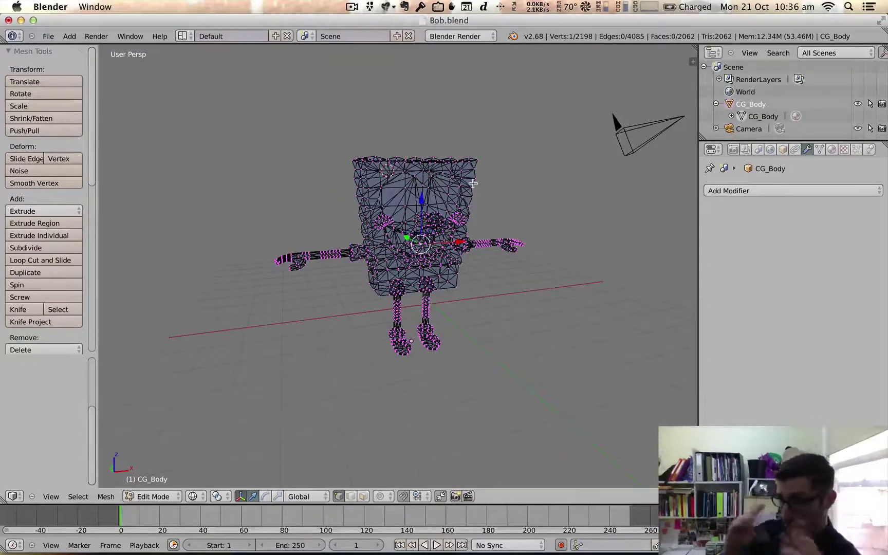
pyautogui.scroll(3, 429, 237)
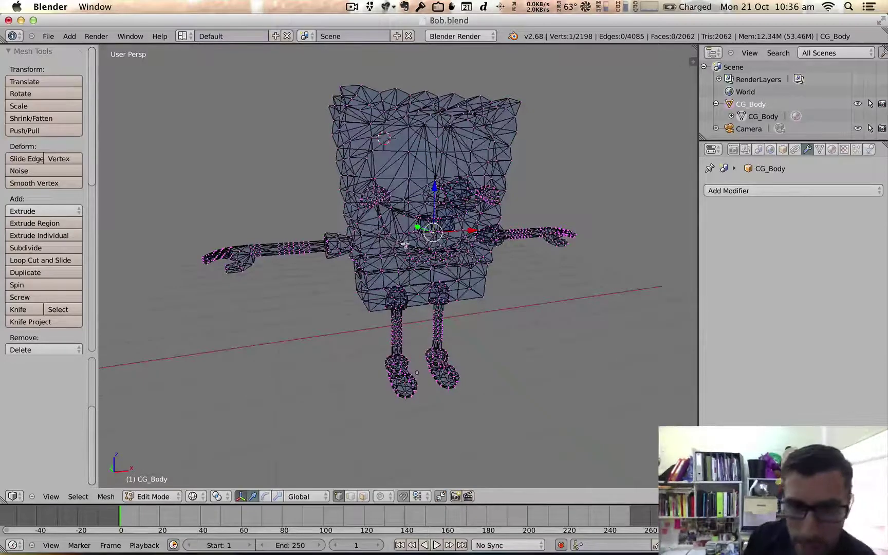
# Return CG_Body to Object Mode and set the viewport shading to Solid to view the character's surfaces.
pyautogui.click(153, 496)
pyautogui.click(163, 480)
pyautogui.click(208, 496)
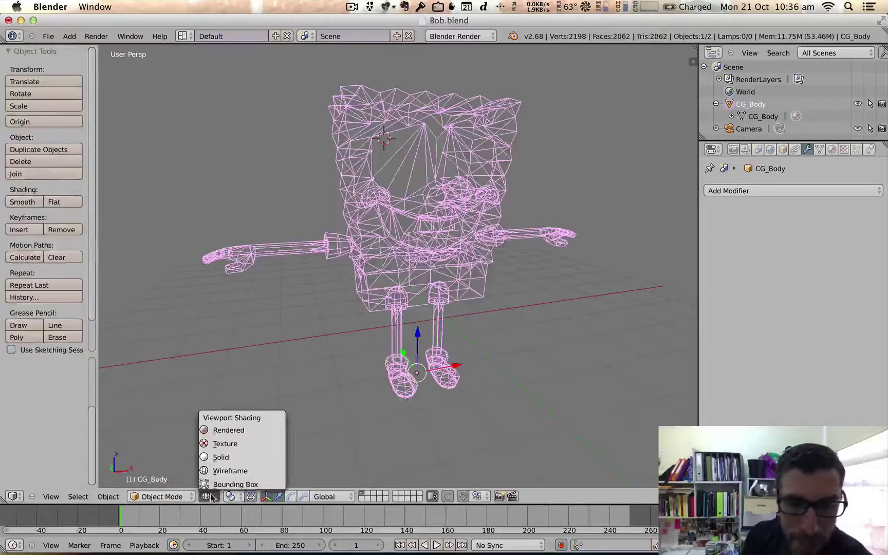
pyautogui.click(223, 458)
pyautogui.scroll(-2, 402, 263)
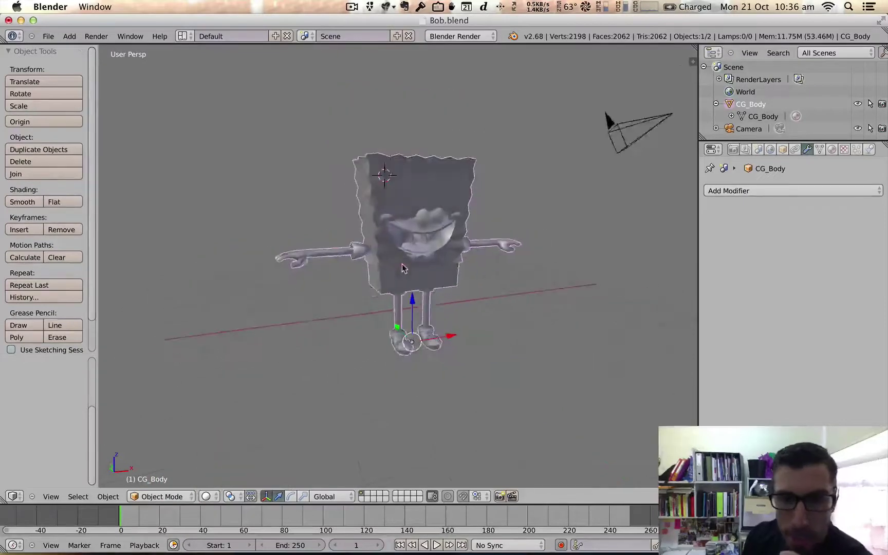
pyautogui.moveTo(402, 263); pyautogui.dragTo(381, 244, button='middle')
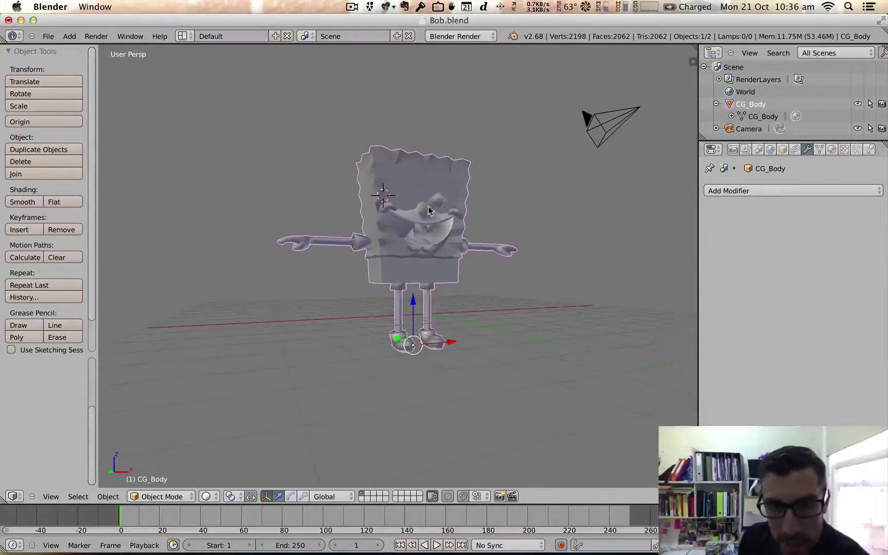
pyautogui.moveTo(429, 211); pyautogui.dragTo(445, 222, button='middle')
pyautogui.scroll(3, 425, 212)
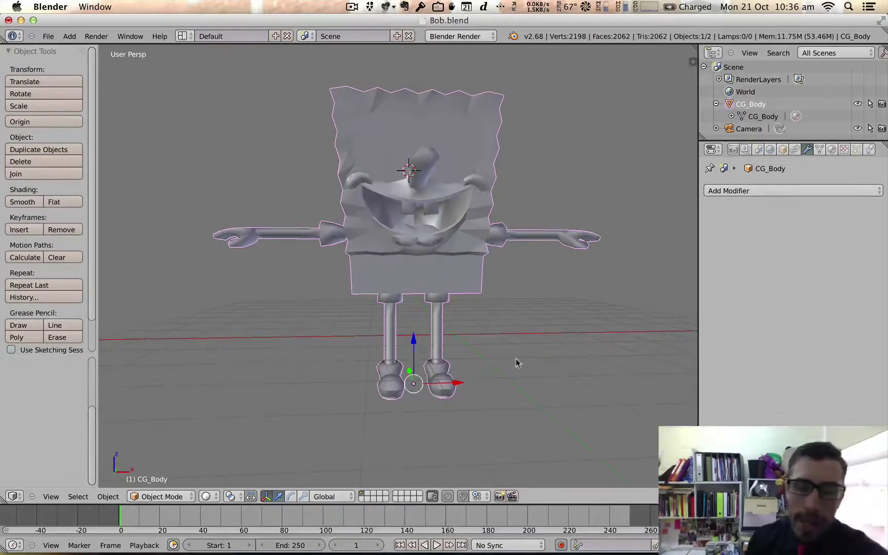
# Switch to Preview with Spongebob_3d_sculptors_guide.pdf and shift its window slightly while showing the cover page.
pyautogui.moveTo(619, 544)
pyautogui.click(708, 543)
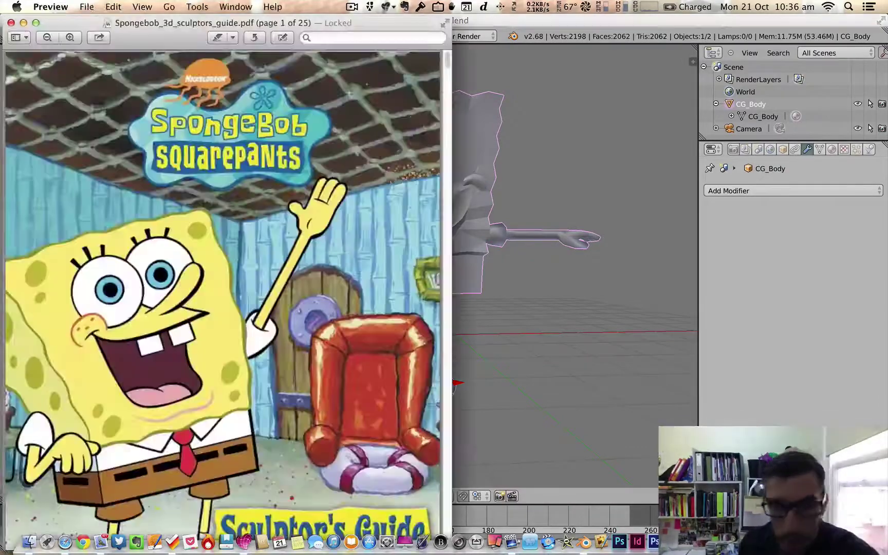
pyautogui.scroll(-5, 319, 382)
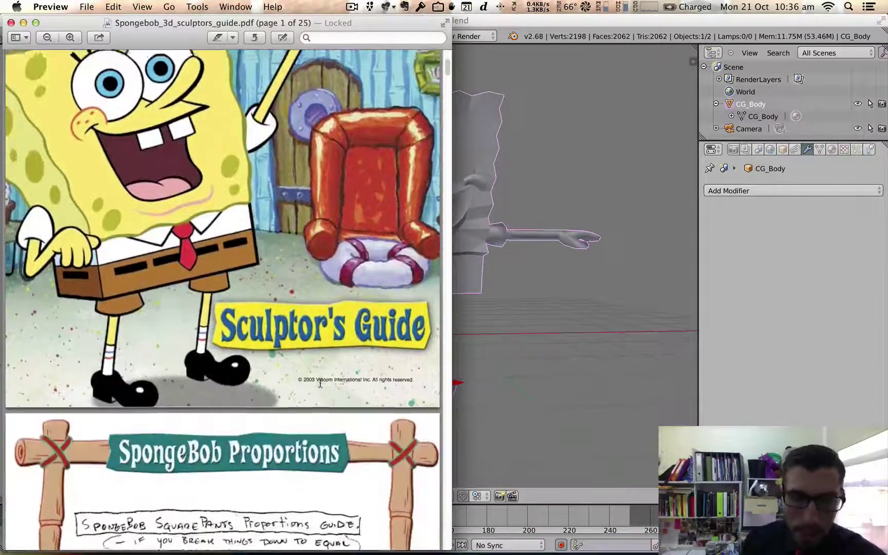
pyautogui.scroll(3, 319, 382)
pyautogui.moveTo(164, 21); pyautogui.dragTo(176, 19)
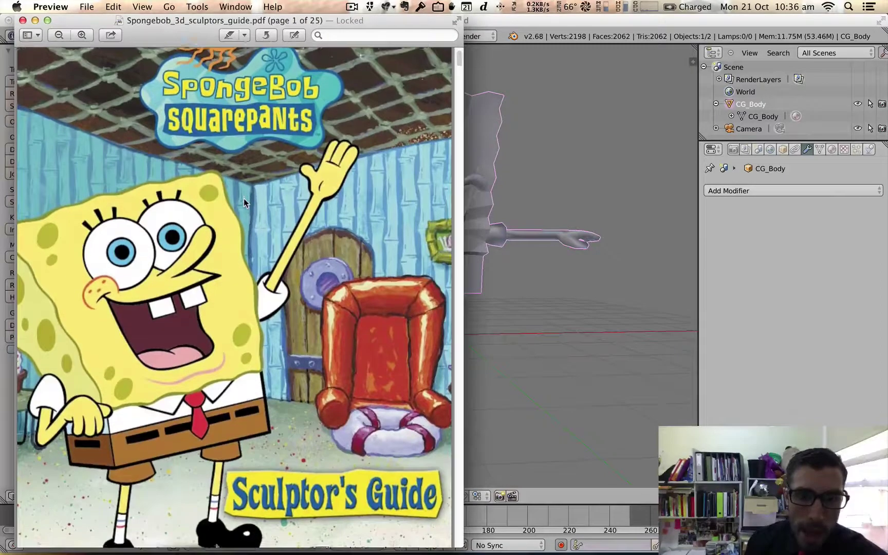
# Study the guide's SpongeBob proportions, rough side view and open-mouth turnaround drawings.
pyautogui.scroll(-5, 243, 198)
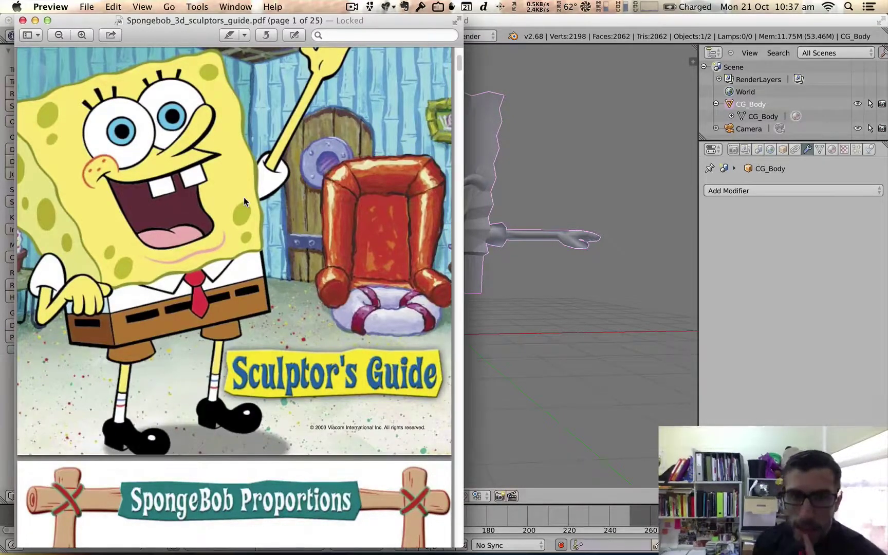
pyautogui.scroll(-10, 323, 238)
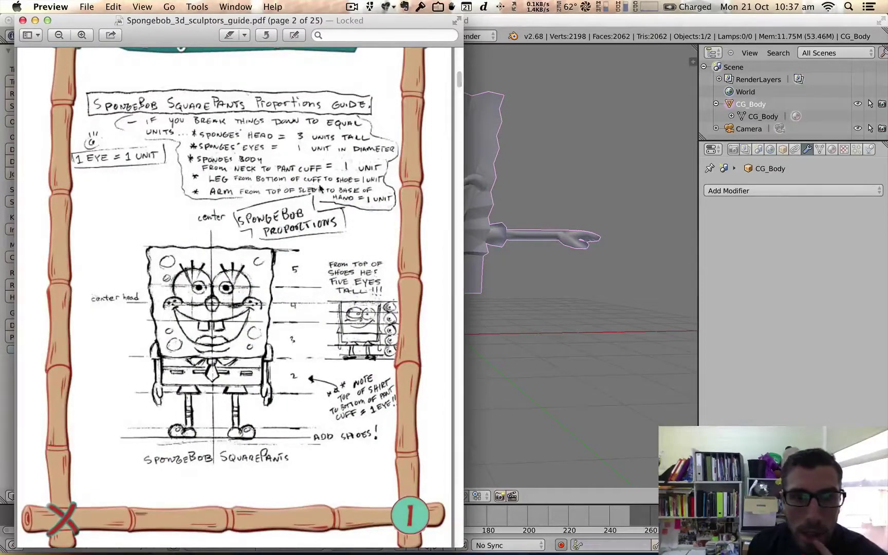
pyautogui.scroll(-10, 319, 186)
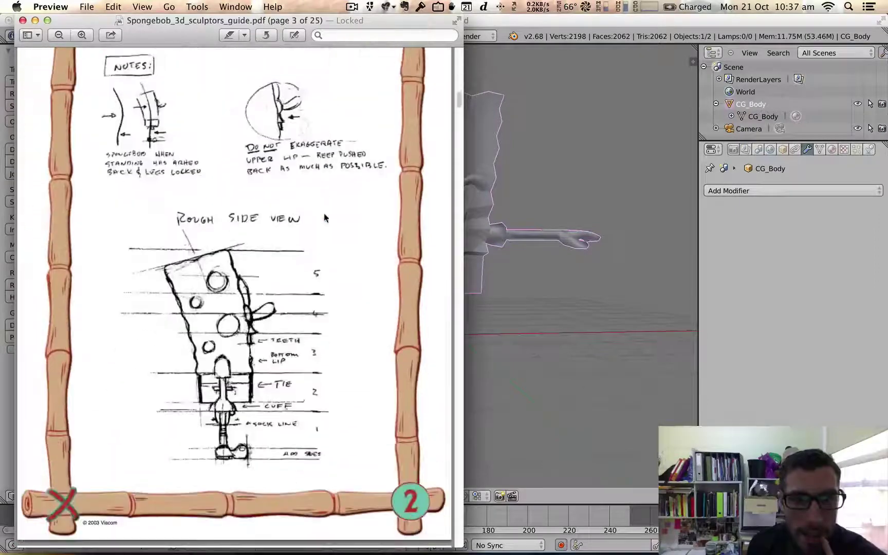
pyautogui.scroll(-10, 324, 216)
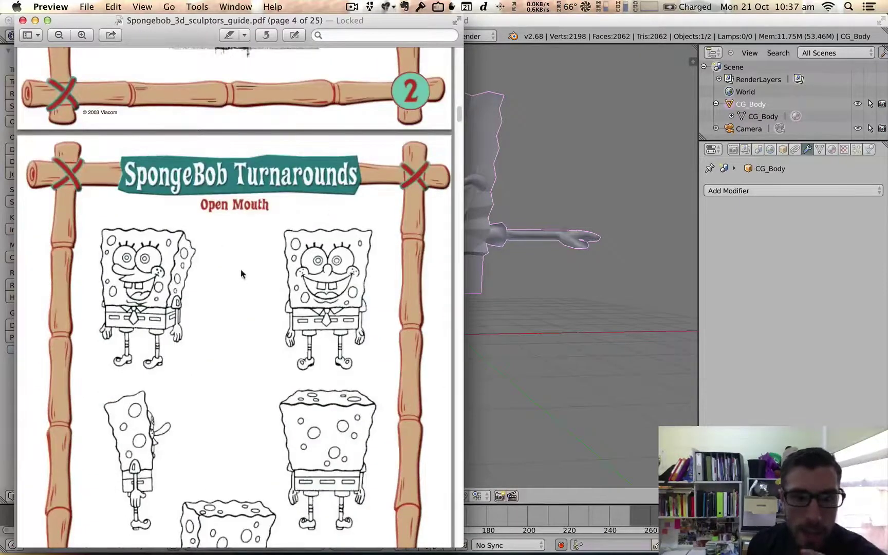
pyautogui.scroll(-2, 242, 273)
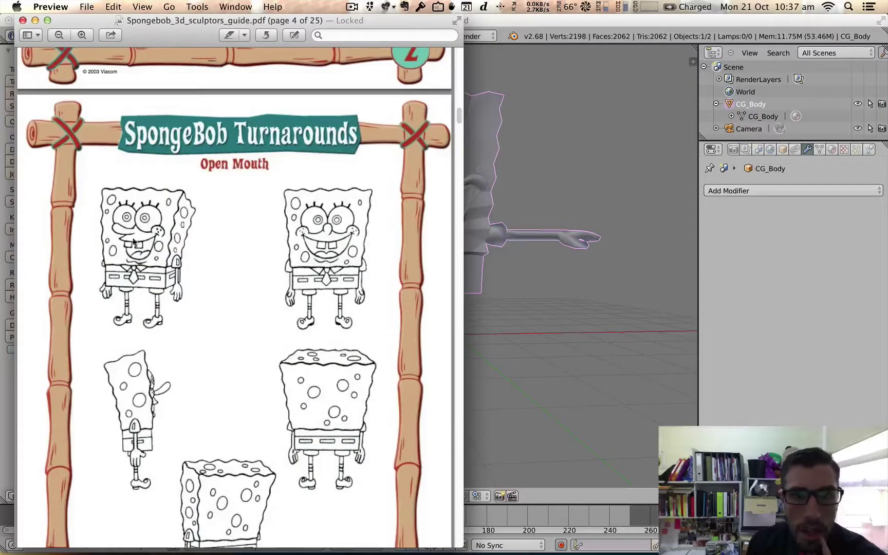
pyautogui.scroll(-4, 305, 371)
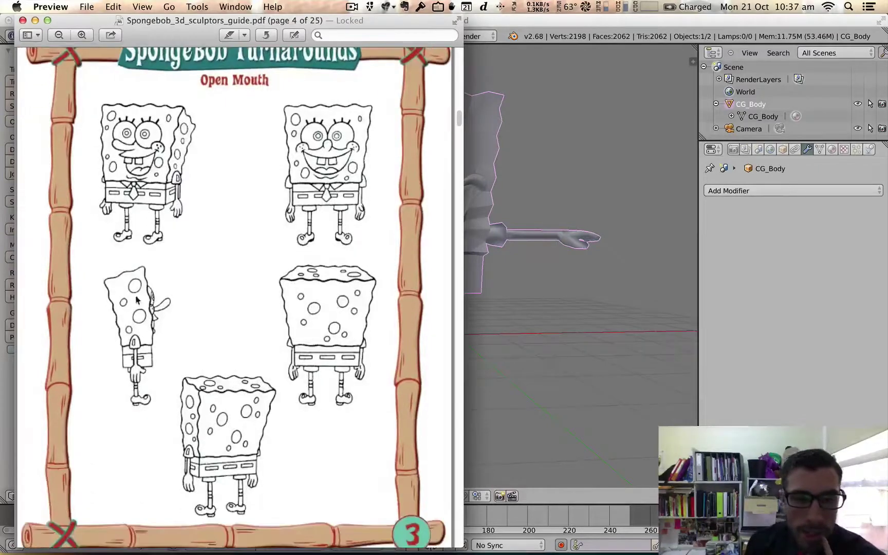
pyautogui.scroll(10, 208, 229)
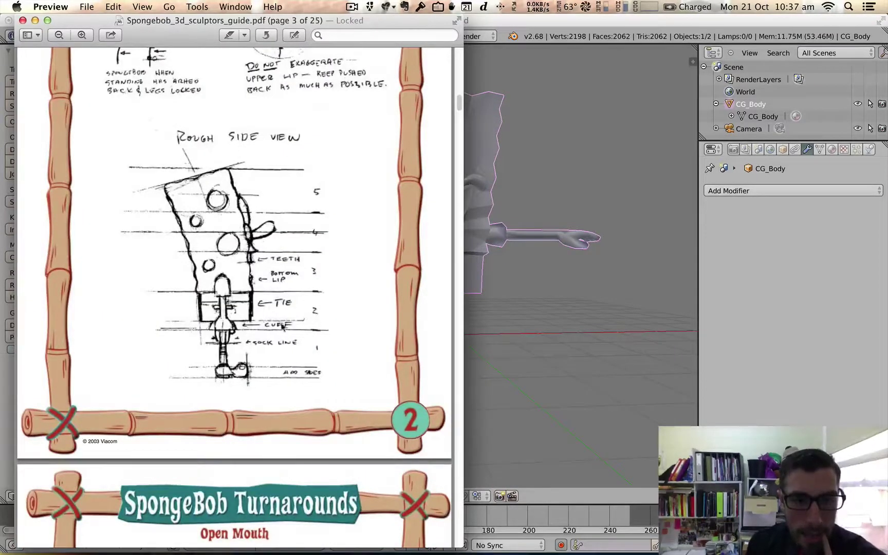
# Review the guide's SpongeBob colour chart, maquette turnarounds and the annotated SpongeBob Hints page.
pyautogui.scroll(-20, 283, 329)
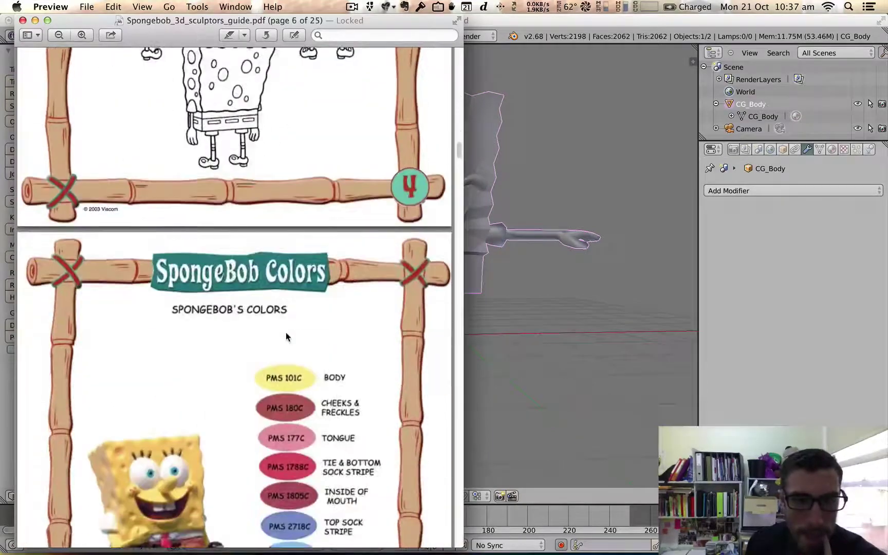
pyautogui.scroll(-5, 286, 334)
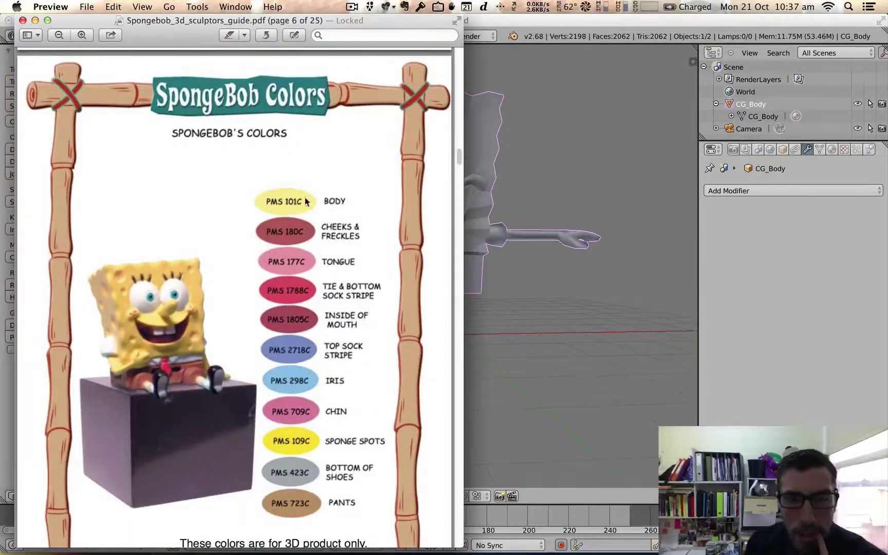
pyautogui.scroll(-10, 304, 358)
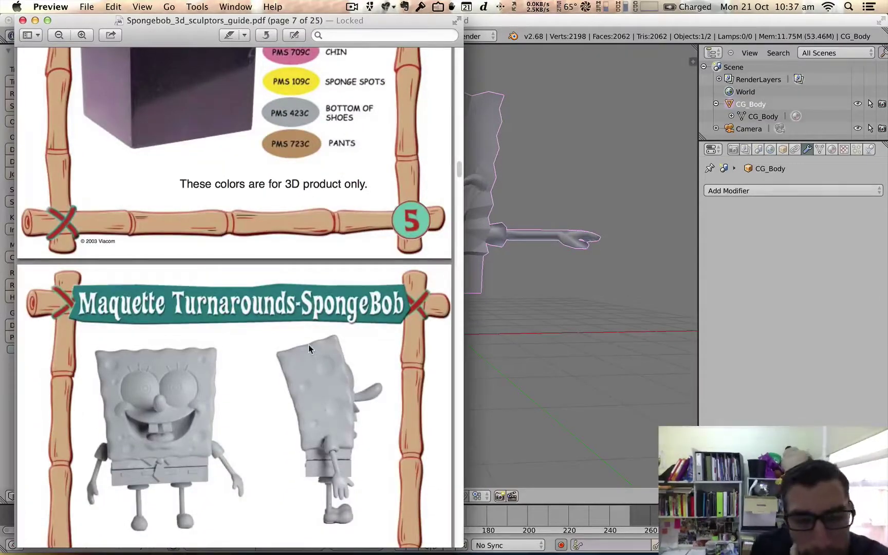
pyautogui.scroll(-1, 304, 354)
pyautogui.scroll(-8, 303, 361)
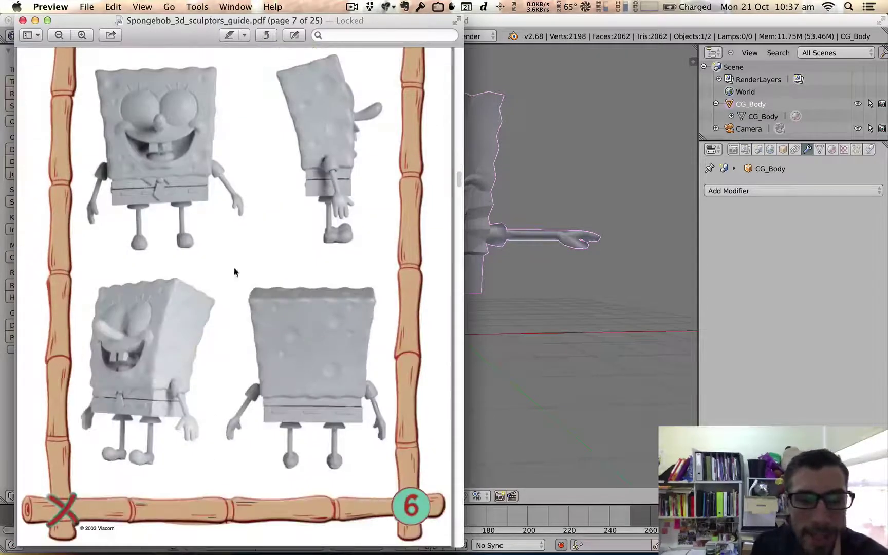
pyautogui.scroll(-15, 267, 388)
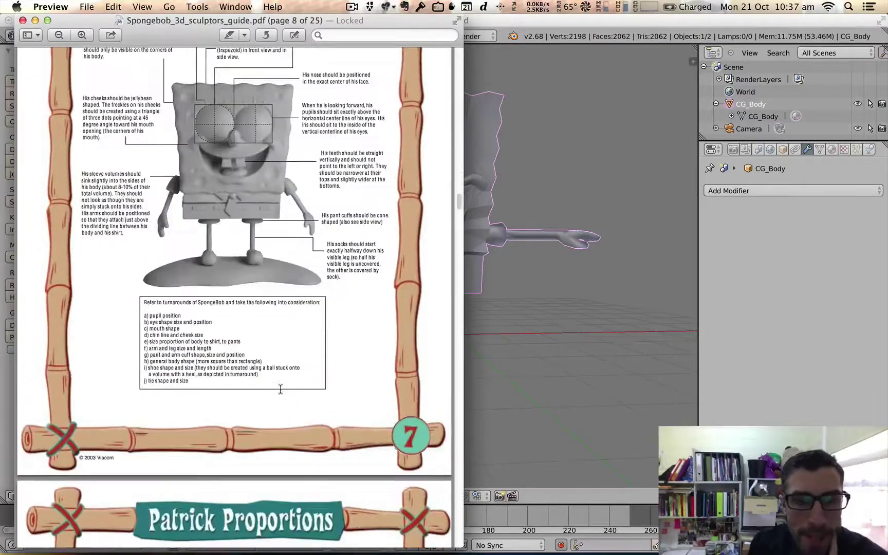
pyautogui.scroll(1, 150, 201)
pyautogui.scroll(3, 150, 201)
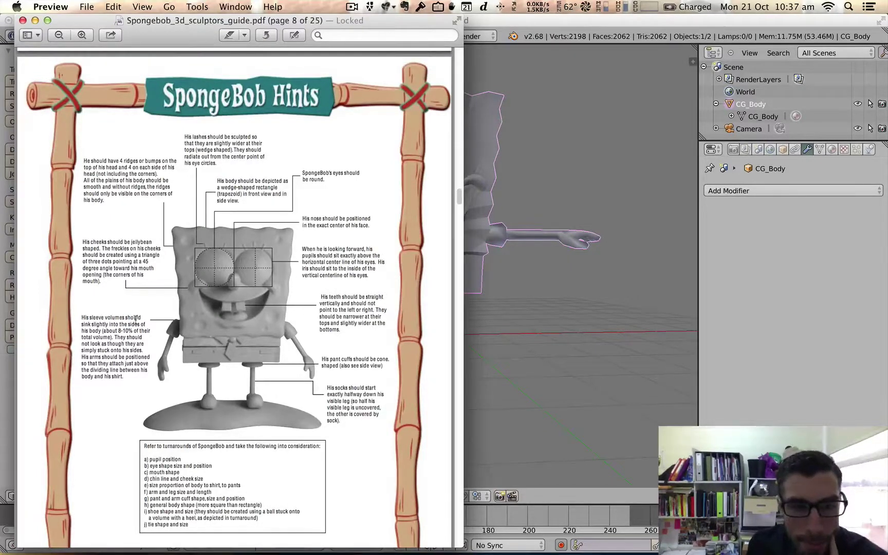
# Browse the guide's Patrick and Sandy Cheeks pages, covering their proportions and turnarounds.
pyautogui.scroll(-10, 238, 352)
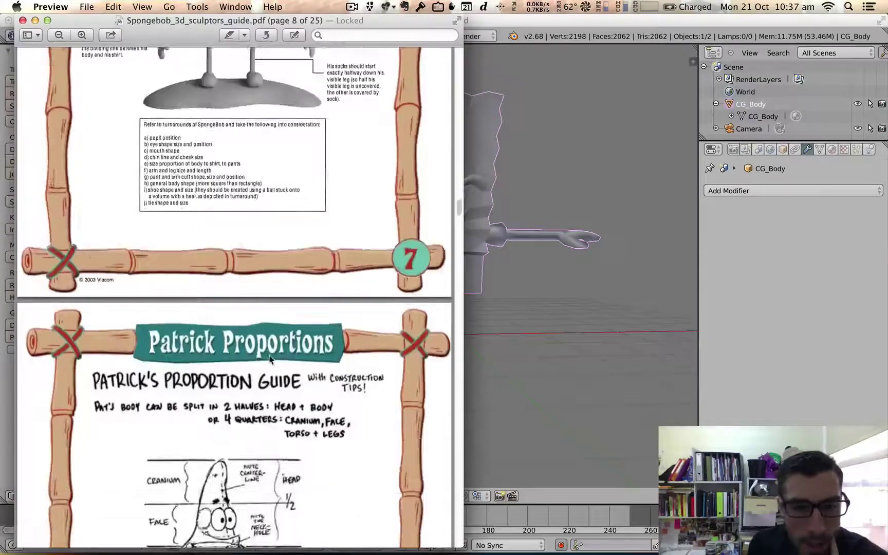
pyautogui.scroll(-2, 323, 346)
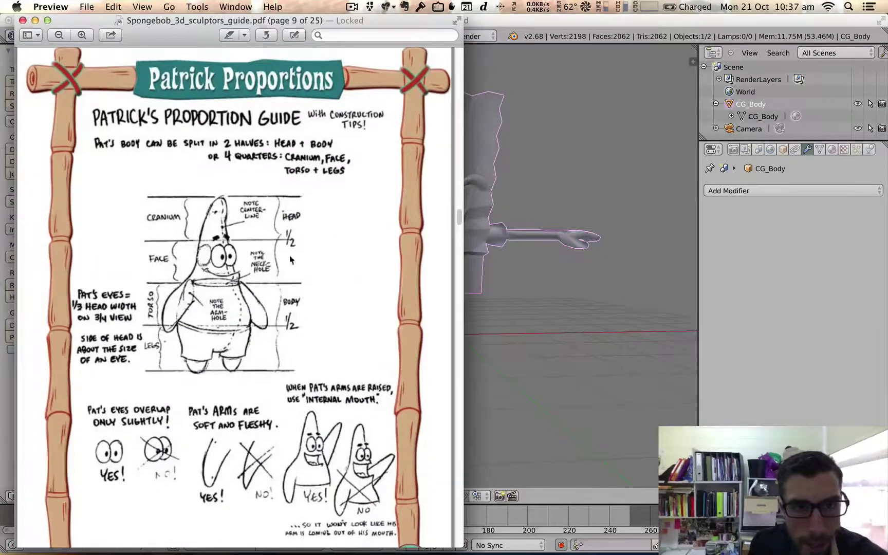
pyautogui.scroll(-10, 297, 299)
pyautogui.scroll(-15, 297, 299)
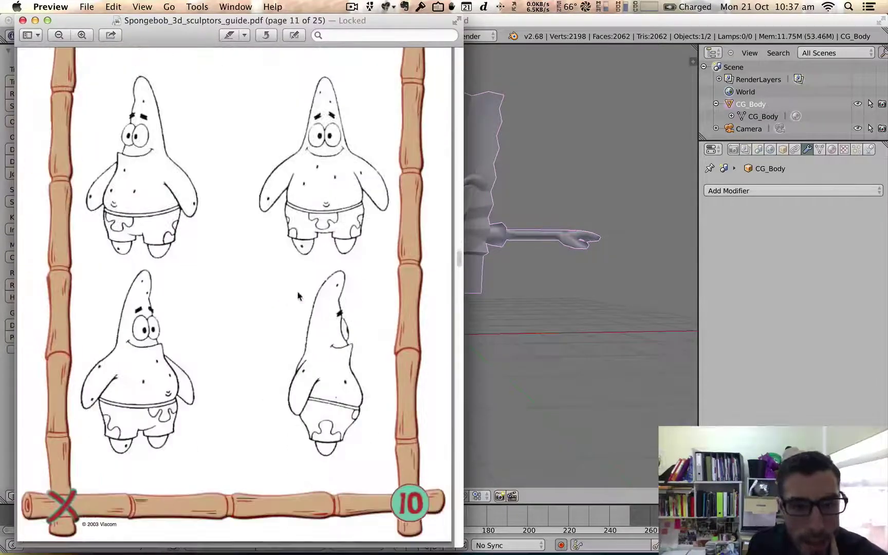
pyautogui.scroll(-20, 301, 376)
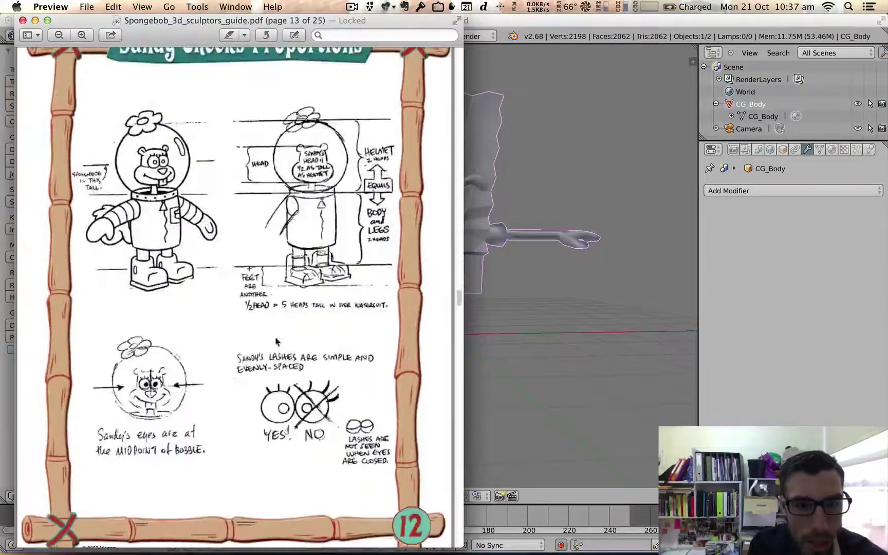
pyautogui.scroll(-12, 294, 330)
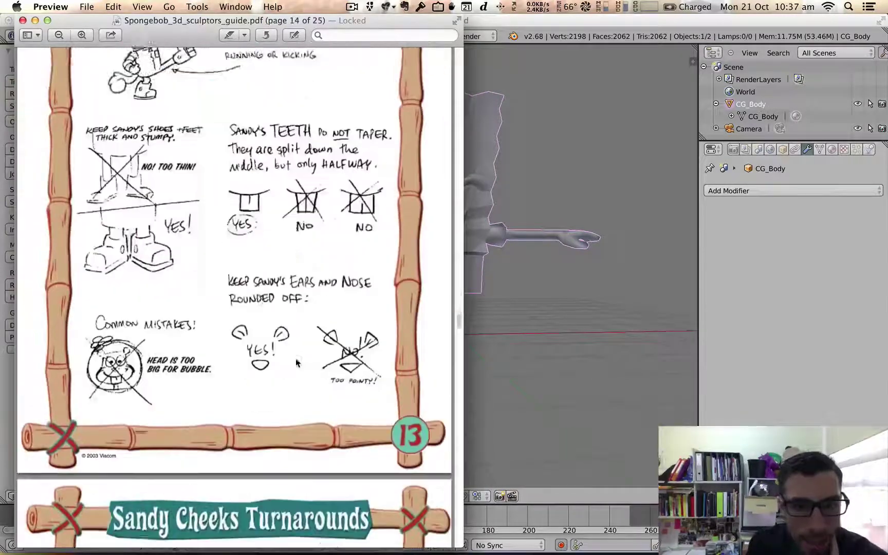
pyautogui.scroll(3, 165, 203)
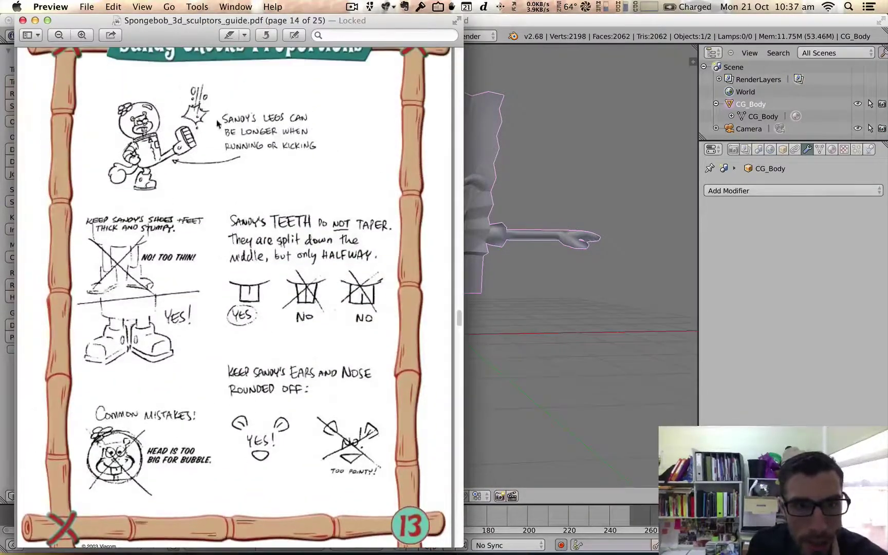
pyautogui.scroll(-15, 321, 230)
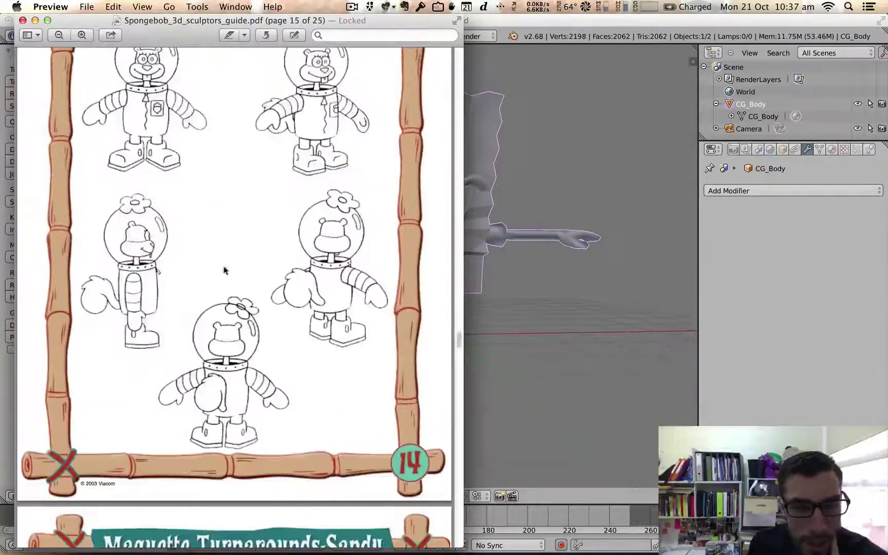
pyautogui.scroll(-20, 265, 299)
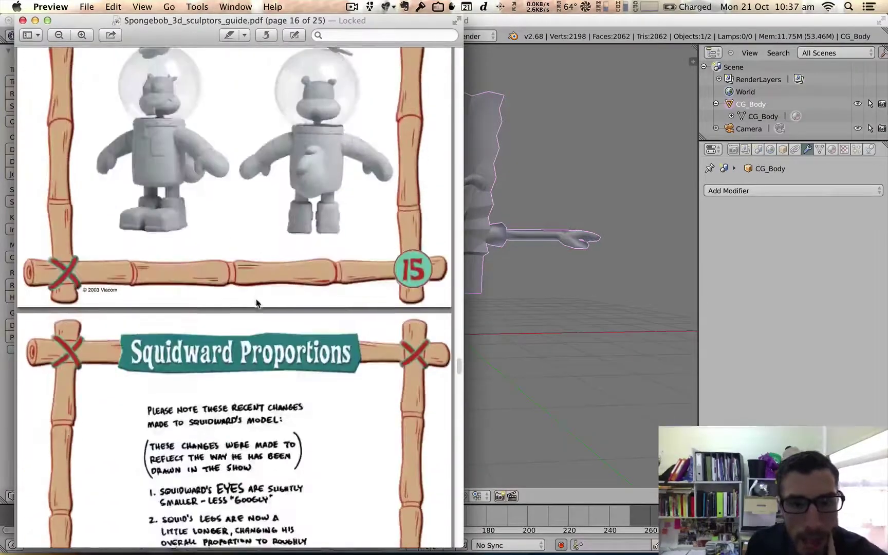
# Browse the guide's Squidward proportions and maquette turnarounds, continuing to the Mr. Krabs Construction page.
pyautogui.scroll(-20, 259, 305)
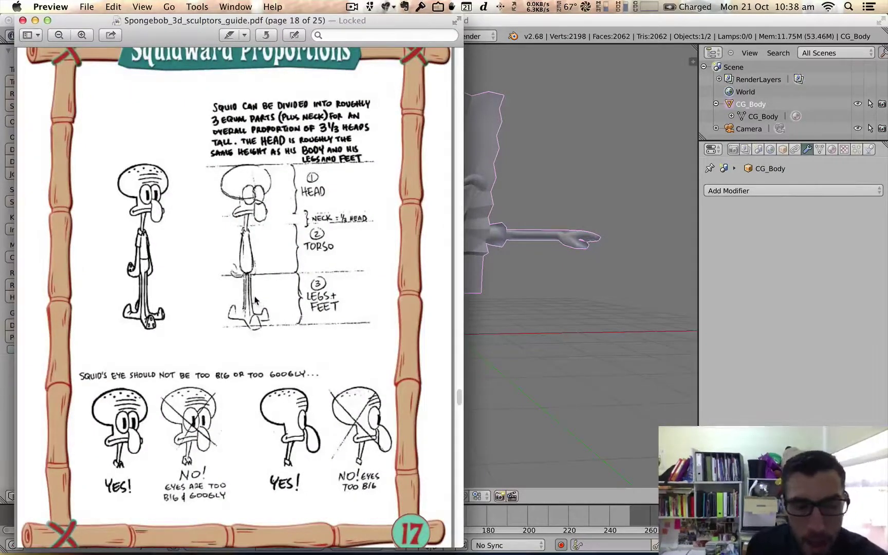
pyautogui.scroll(-15, 282, 327)
pyautogui.scroll(-5, 281, 327)
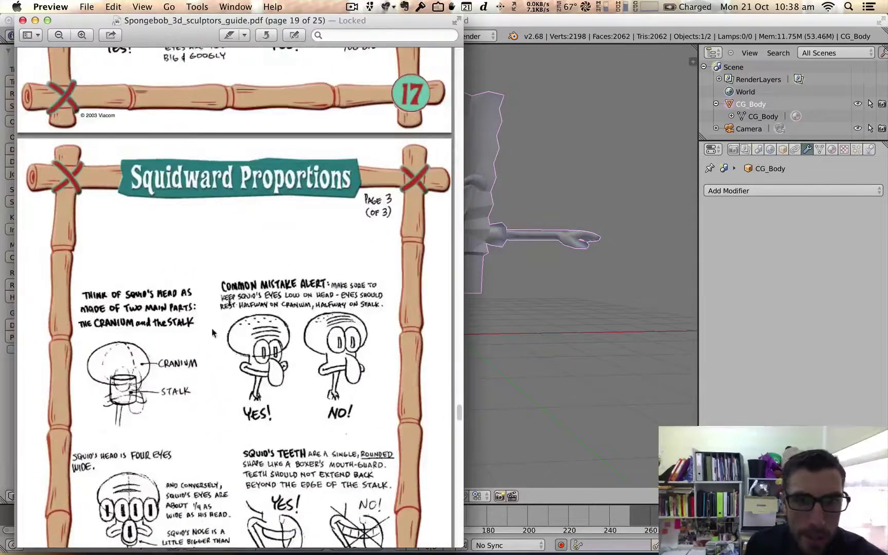
pyautogui.scroll(-20, 213, 333)
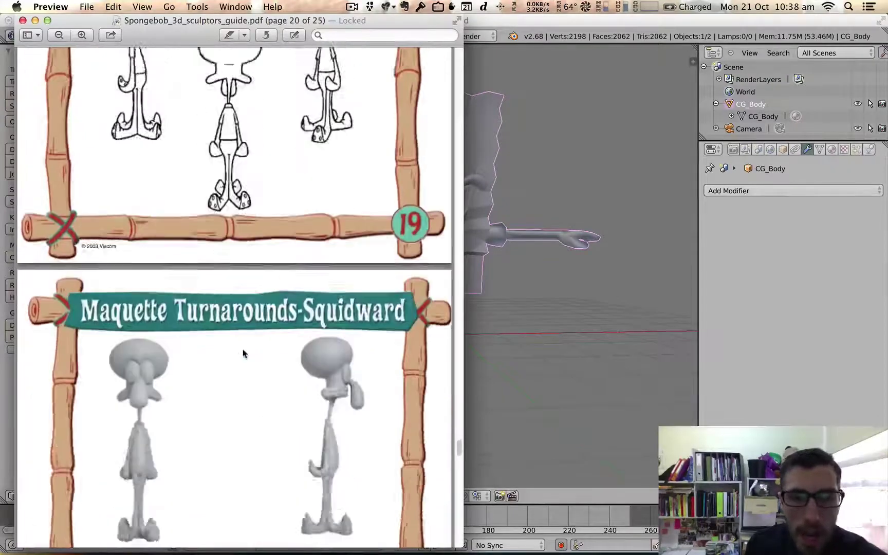
pyautogui.scroll(-20, 243, 352)
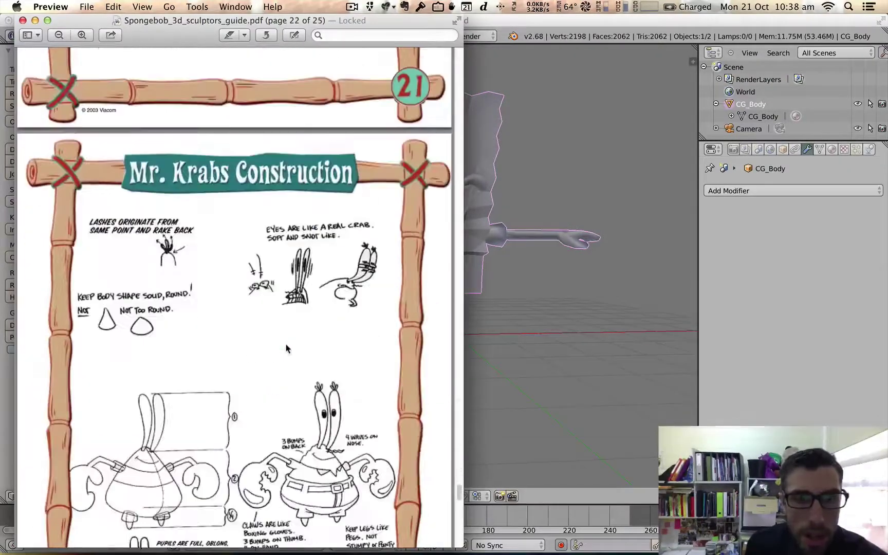
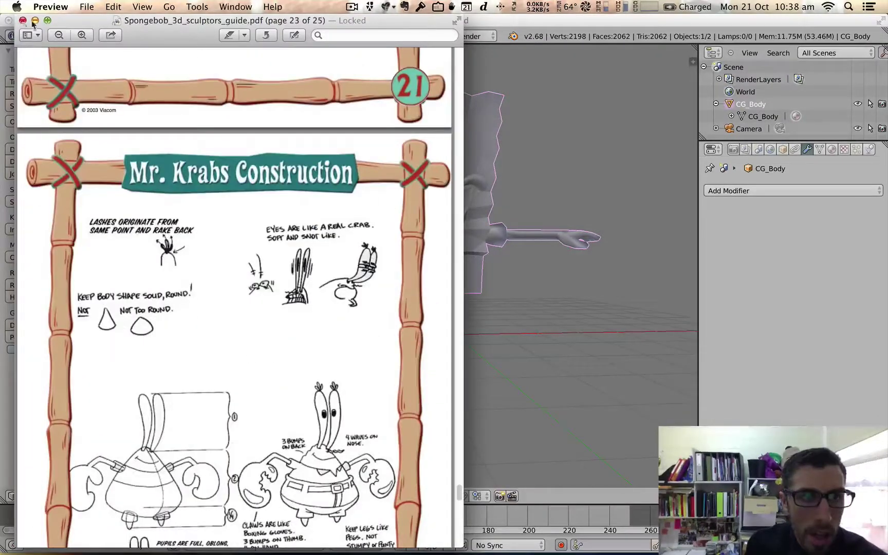
# Minimize the PDF guide, switch back to Blender and set the viewport shading to Wireframe.
pyautogui.click(36, 21)
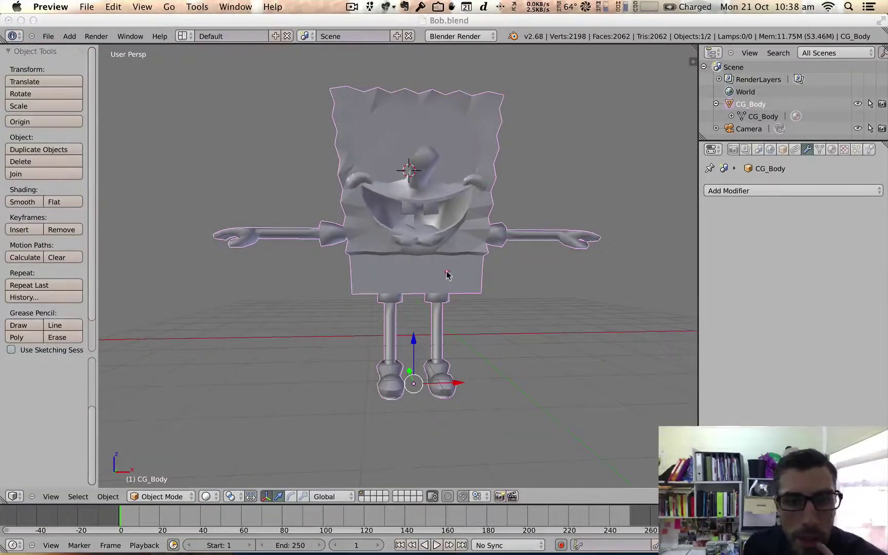
pyautogui.click(609, 404)
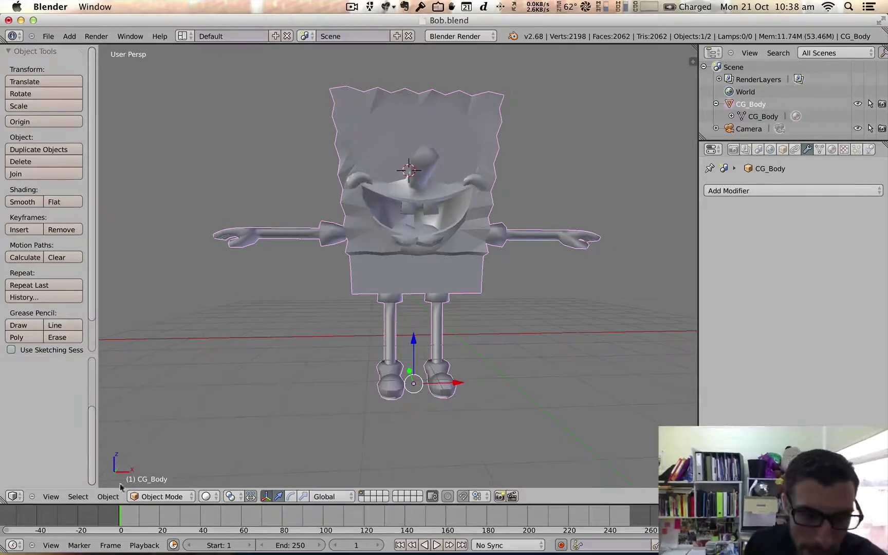
pyautogui.click(178, 496)
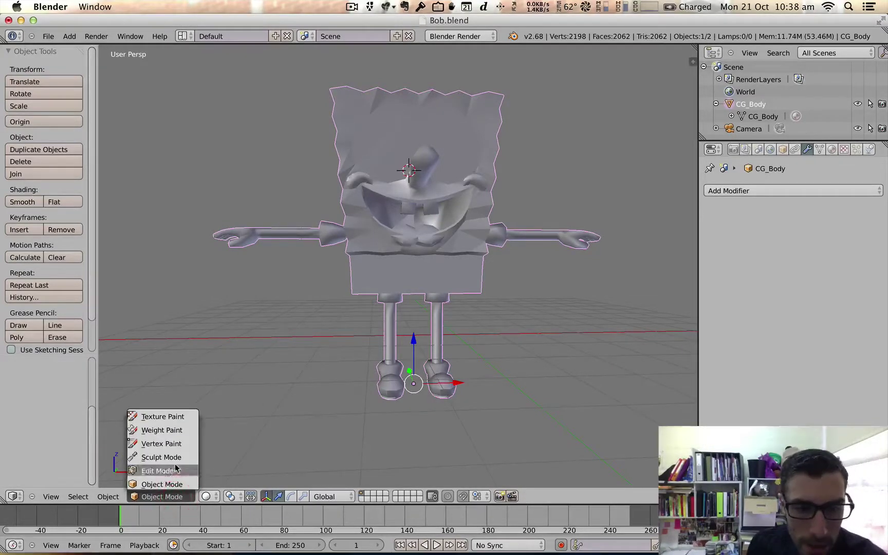
pyautogui.click(207, 497)
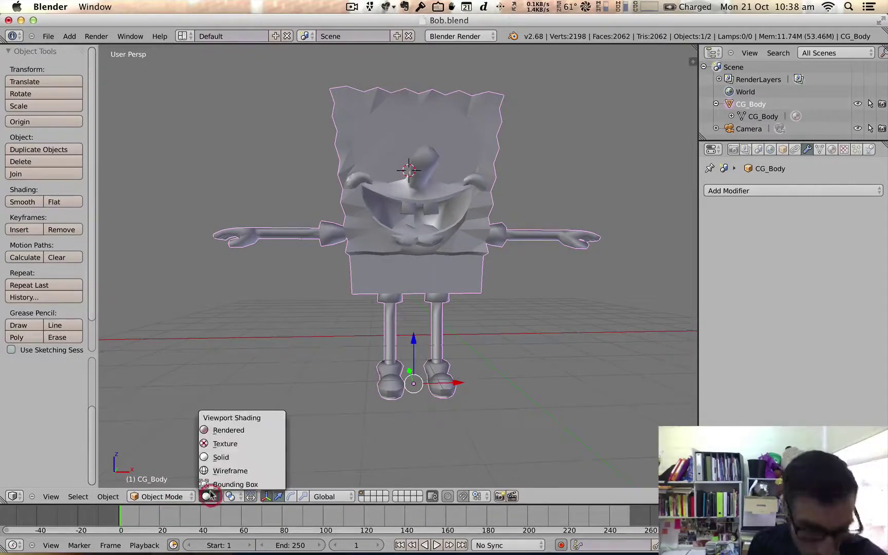
pyautogui.click(213, 467)
# Inspect the wireframe topology of the character's pants, leg cuffs and lower body from several angles.
pyautogui.moveTo(391, 238); pyautogui.dragTo(479, 238, button='middle')
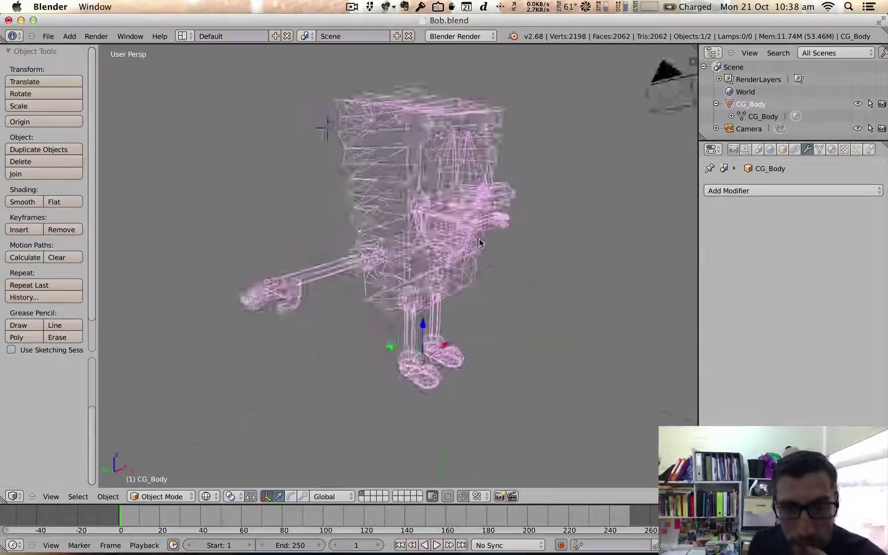
pyautogui.scroll(6, 481, 238)
pyautogui.moveTo(483, 291); pyautogui.dragTo(408, 276, button='middle')
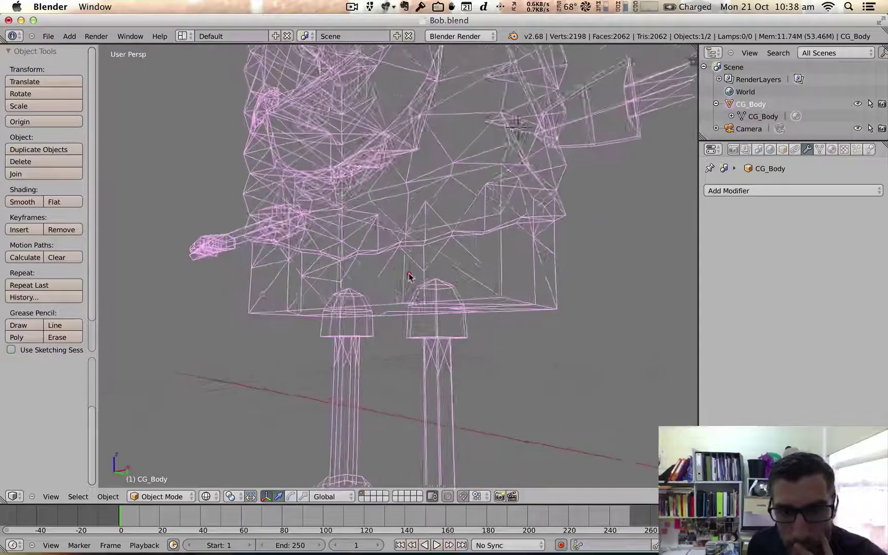
pyautogui.scroll(3, 454, 312)
pyautogui.moveTo(454, 312); pyautogui.dragTo(478, 320, button='middle')
pyautogui.scroll(-4, 478, 320)
pyautogui.moveTo(422, 250); pyautogui.dragTo(353, 254, button='middle')
pyautogui.scroll(6, 340, 257)
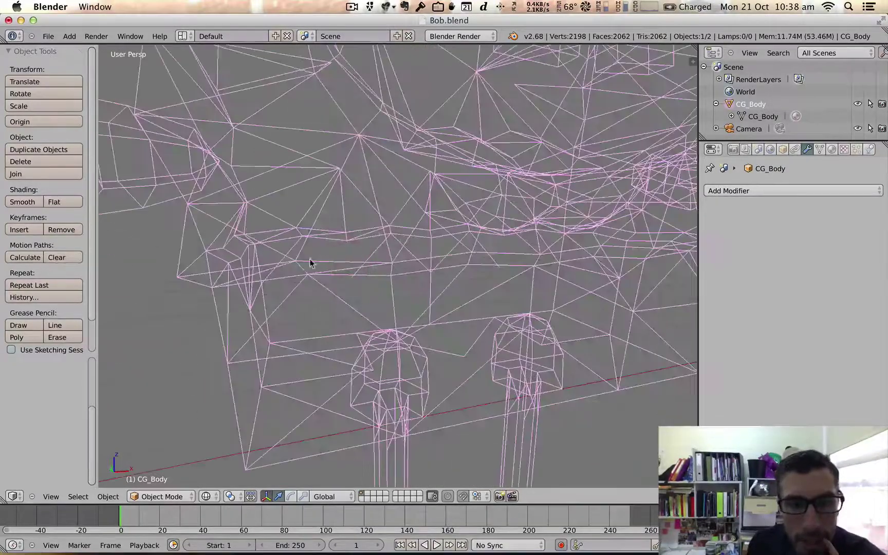
# Examine the character's wireframe from an angled side view, including the sleeve, arm, body and legs.
pyautogui.scroll(-5, 278, 242)
pyautogui.moveTo(206, 212)
pyautogui.mouseDown(button='middle')
pyautogui.moveTo(236, 210)
pyautogui.moveTo(219, 212)
pyautogui.mouseUp(button='middle')
pyautogui.scroll(-6, 218, 209)
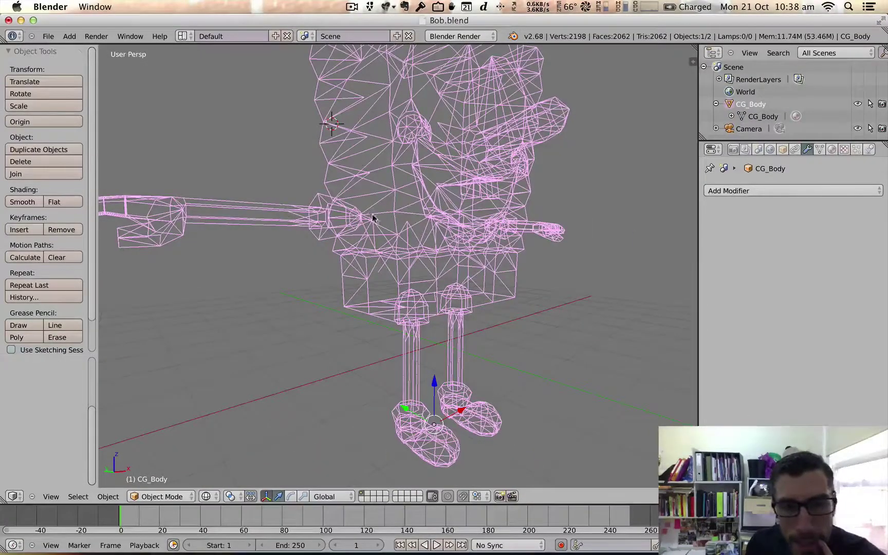
pyautogui.scroll(-4, 401, 329)
pyautogui.moveTo(414, 344); pyautogui.dragTo(423, 292, button='middle')
pyautogui.scroll(2, 400, 314)
pyautogui.scroll(-3, 411, 311)
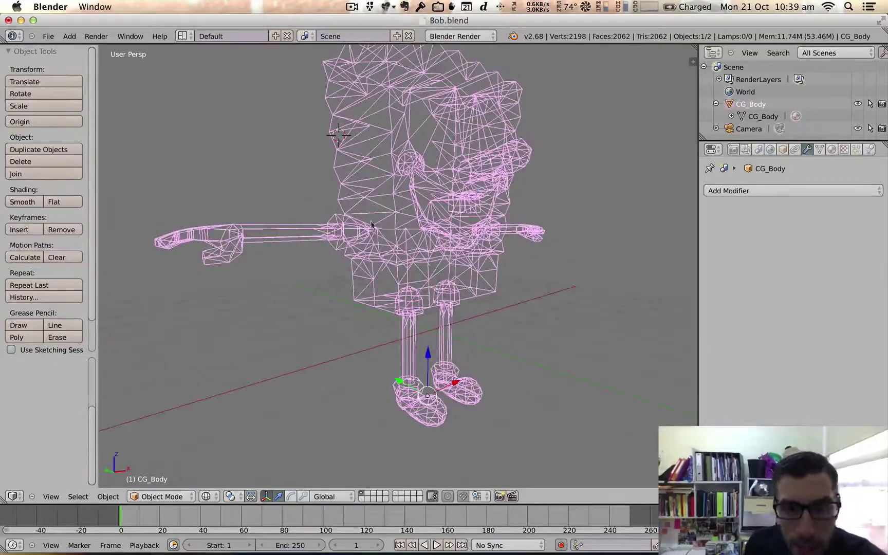
# Check the wireframe character's overall proportions in the top and front orthographic views.
pyautogui.scroll(3, 410, 249)
pyautogui.scroll(-7, 410, 249)
pyautogui.moveTo(410, 249)
pyautogui.mouseDown(button='middle')
pyautogui.moveTo(344, 233)
pyautogui.moveTo(280, 234)
pyautogui.moveTo(430, 244)
pyautogui.moveTo(394, 242)
pyautogui.mouseUp(button='middle')
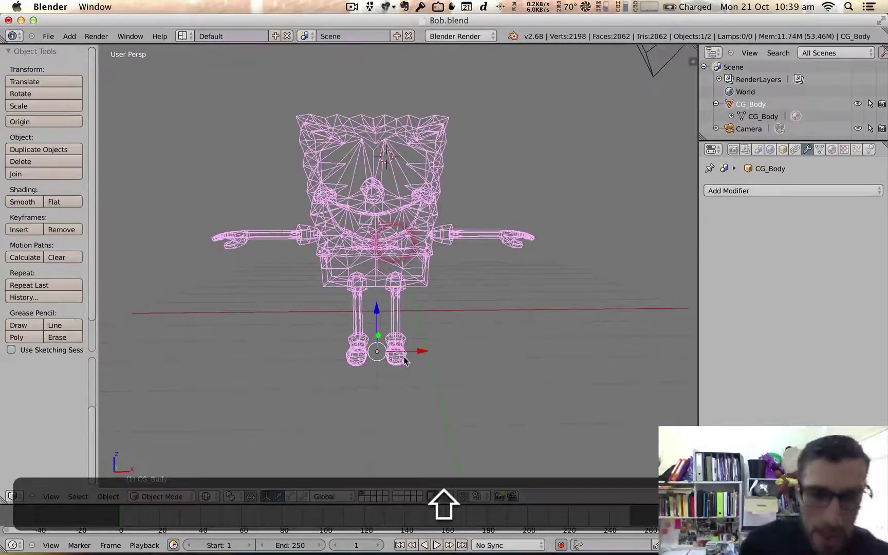
pyautogui.click(51, 496)
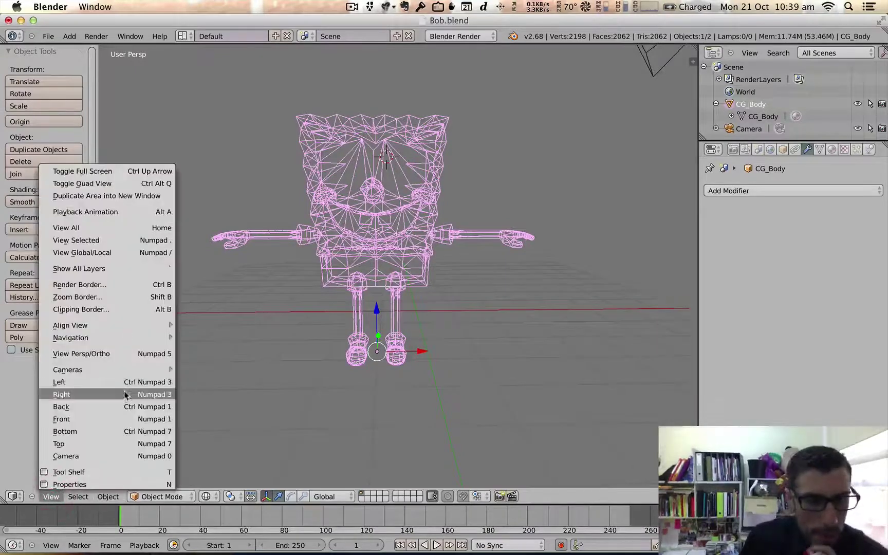
pyautogui.click(109, 444)
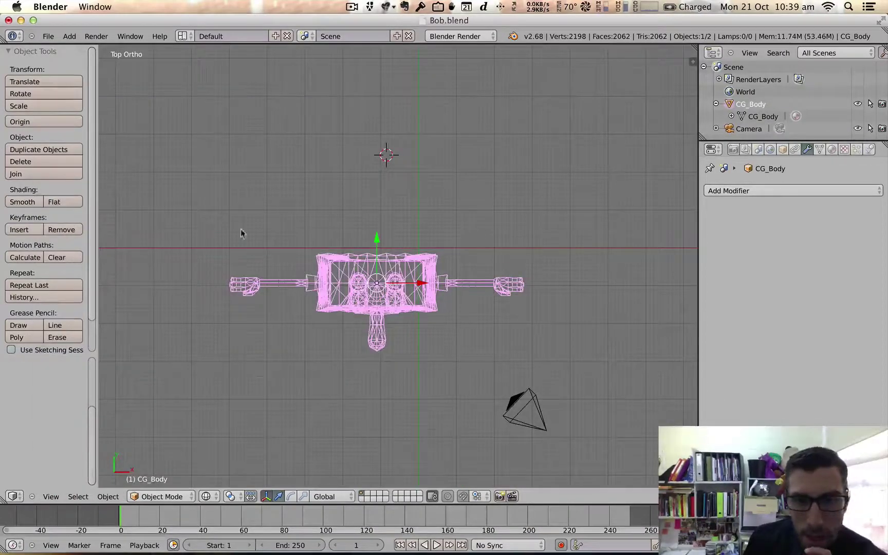
pyautogui.click(51, 496)
pyautogui.click(91, 418)
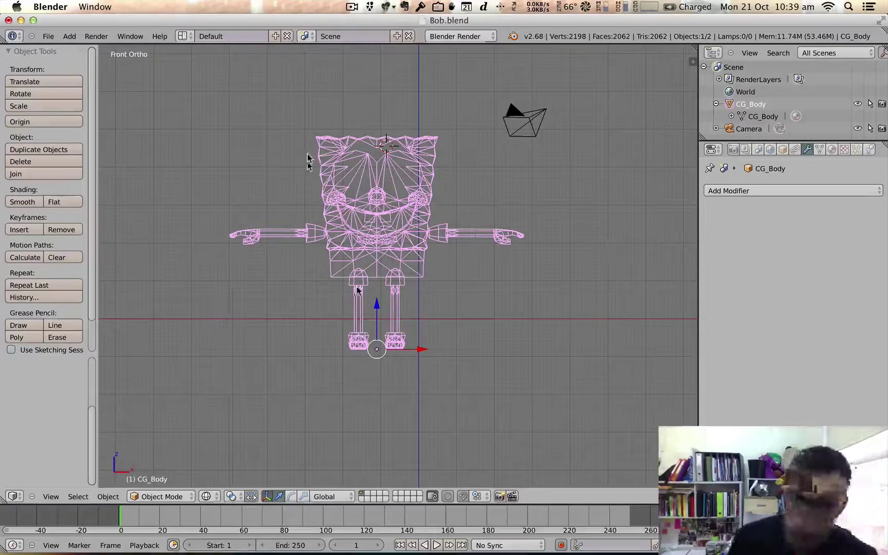
# Add a cube mesh and move it along X and Z into the empty space beside the character, near its arm height.
pyautogui.press('shift')
pyautogui.keyDown('shift'); pyautogui.moveTo(476, 283); pyautogui.dragTo(345, 280, button='middle'); pyautogui.keyUp('shift')
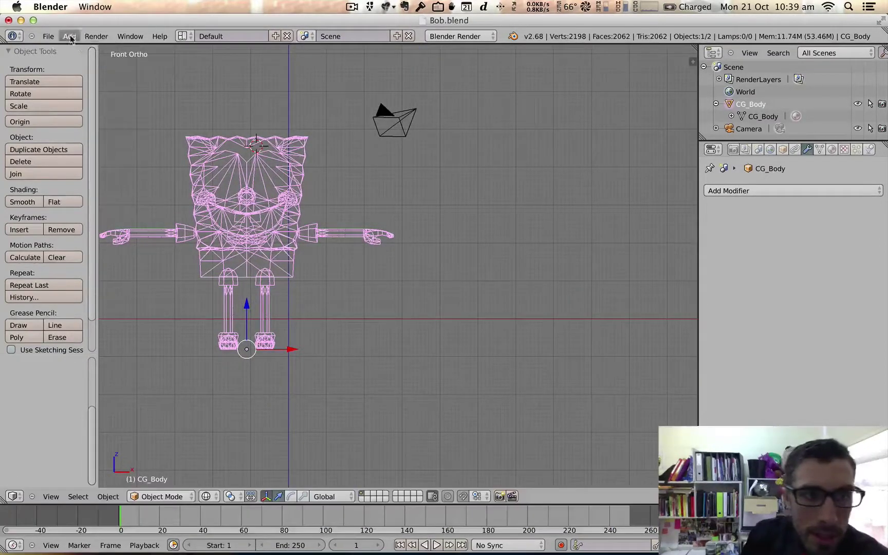
pyautogui.click(69, 36)
pyautogui.moveTo(112, 49)
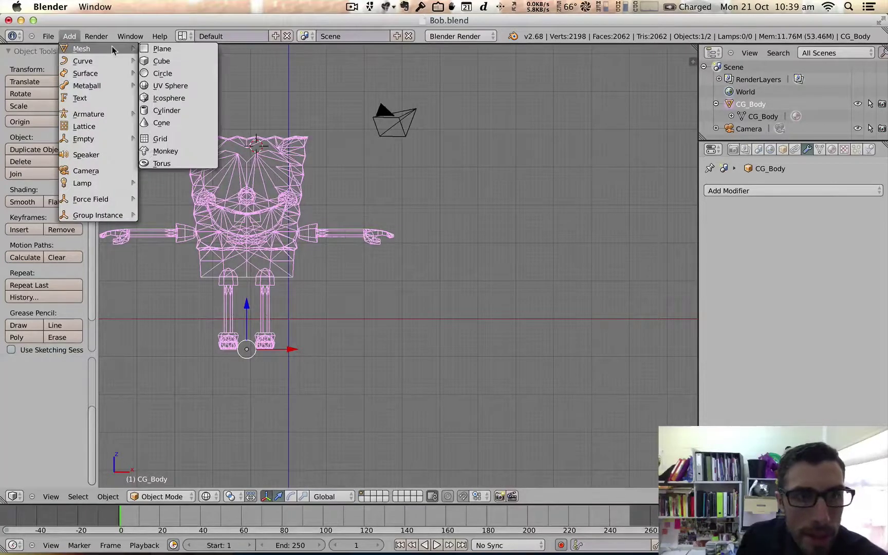
pyautogui.click(169, 66)
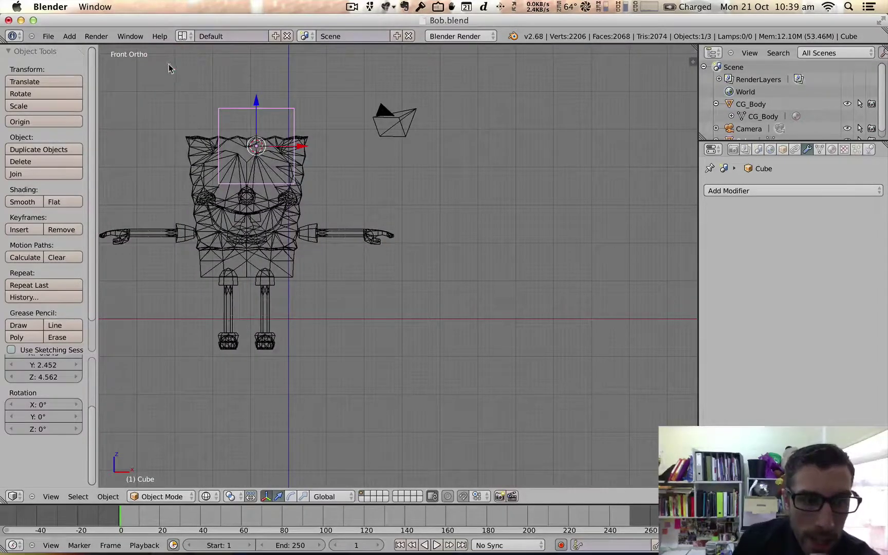
pyautogui.moveTo(283, 149); pyautogui.dragTo(527, 145)
pyautogui.moveTo(503, 115); pyautogui.dragTo(504, 171)
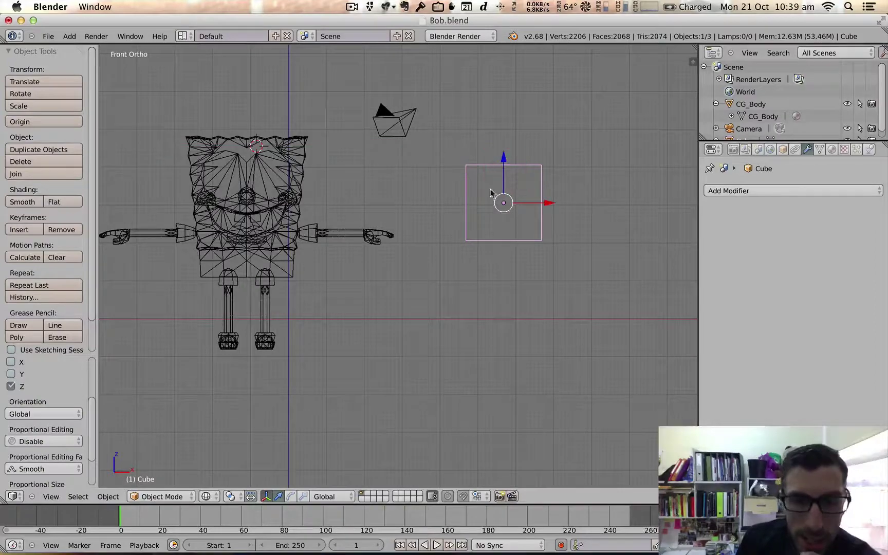
# Switch the cube beside the character to Edit Mode.
pyautogui.moveTo(509, 162); pyautogui.dragTo(462, 210, button='middle')
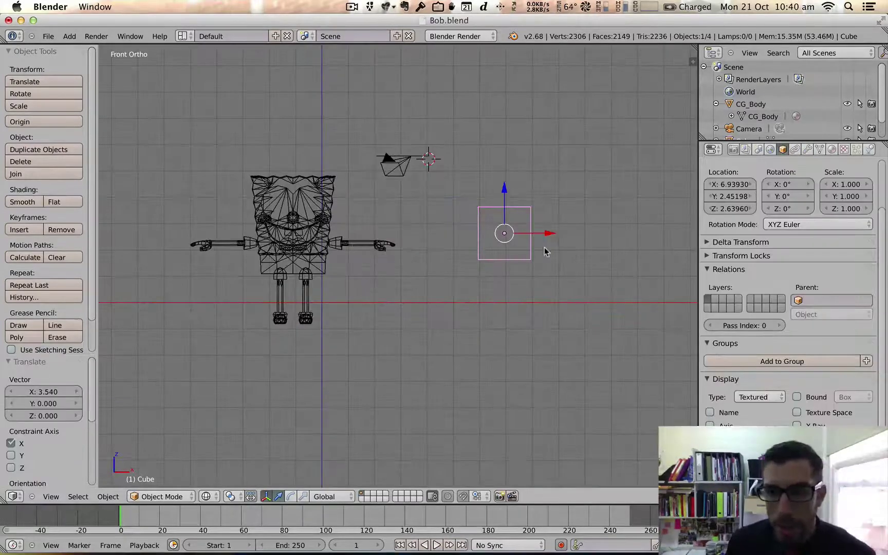
pyautogui.moveTo(545, 250); pyautogui.dragTo(580, 256, button='middle')
pyautogui.moveTo(503, 256); pyautogui.dragTo(523, 254, button='middle')
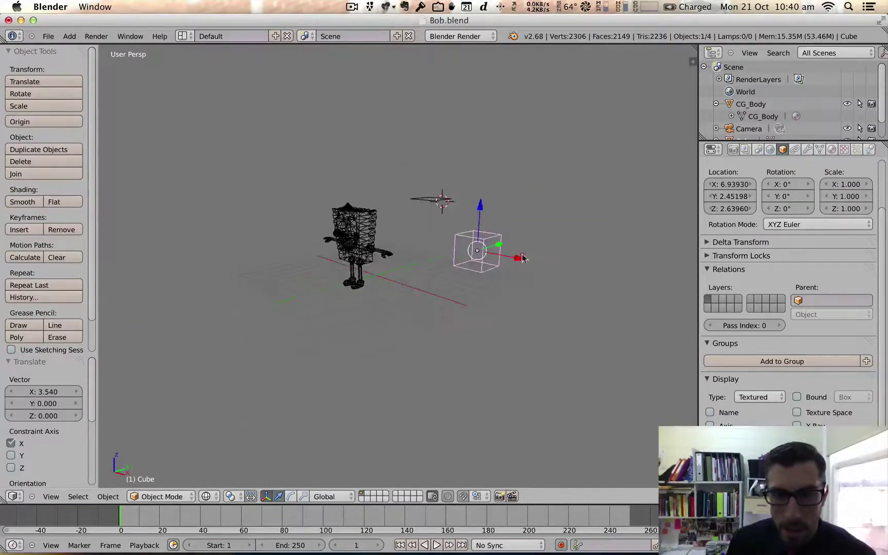
pyautogui.scroll(4, 512, 251)
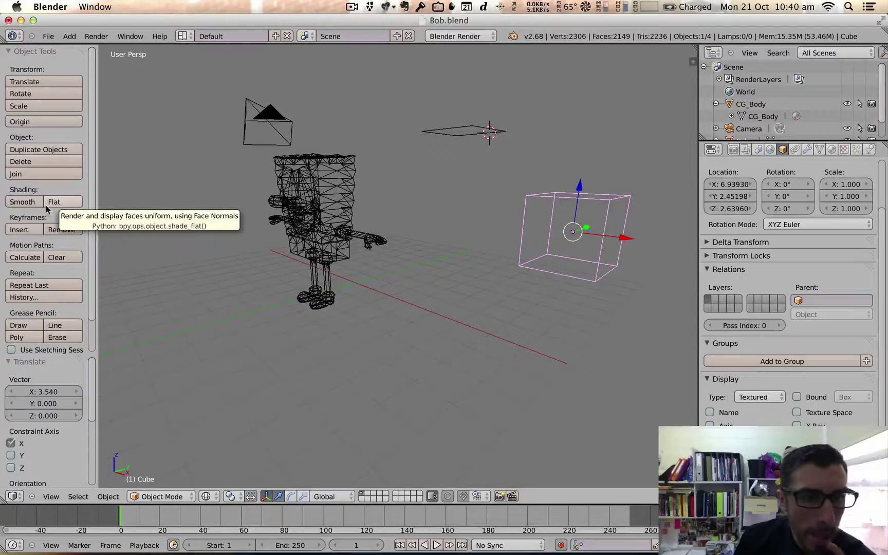
pyautogui.scroll(-3, 46, 208)
pyautogui.click(162, 495)
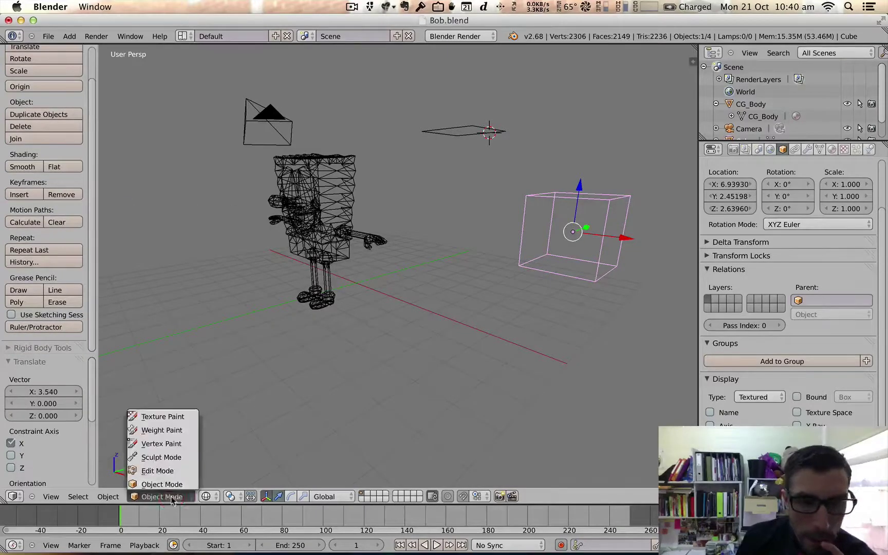
pyautogui.click(166, 473)
pyautogui.scroll(3, 51, 207)
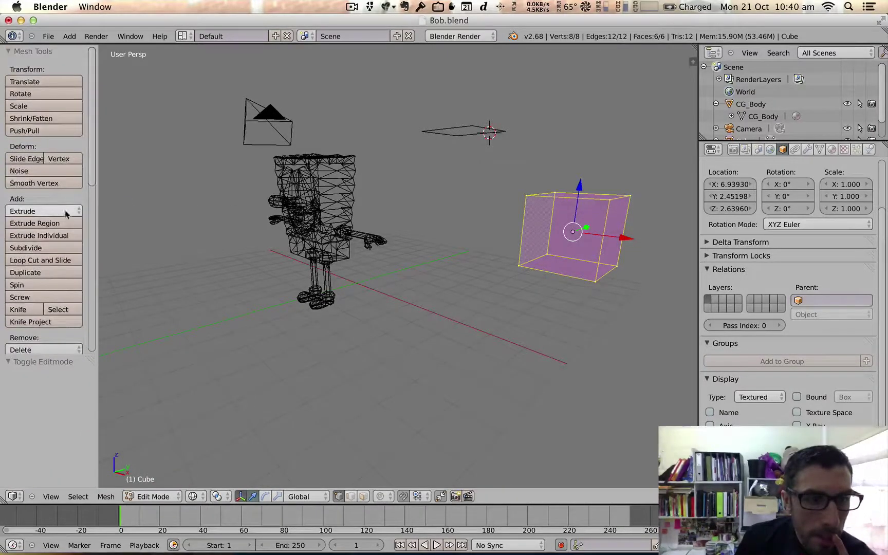
# Try a single horizontal loop cut around the middle of the cube and undo it.
pyautogui.click(42, 260)
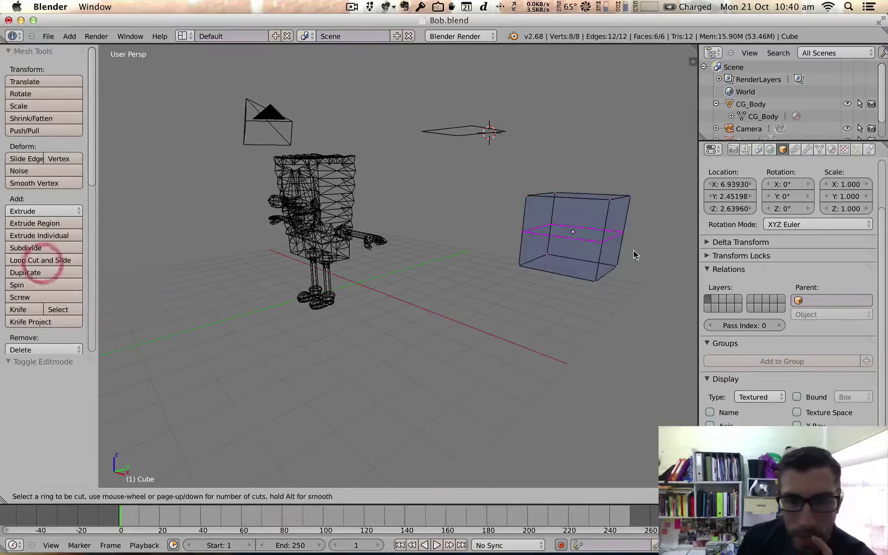
pyautogui.click(617, 247)
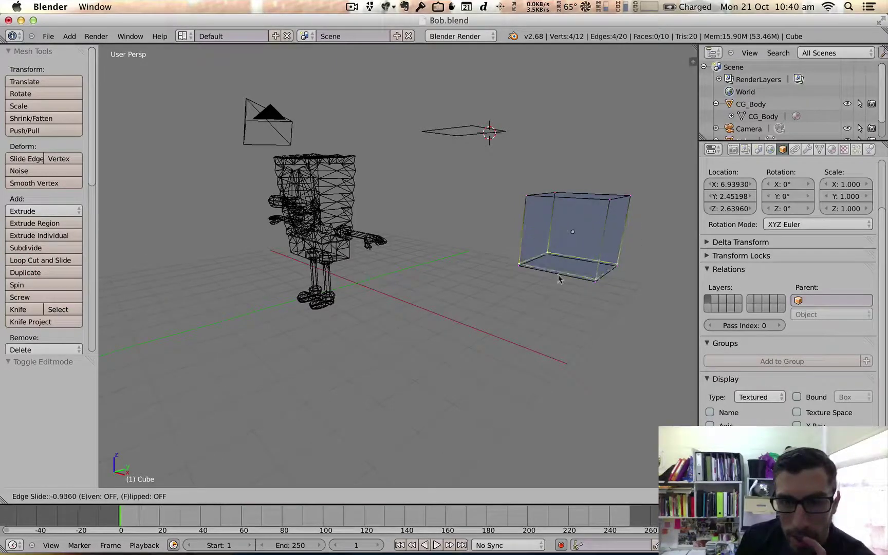
pyautogui.click(588, 244)
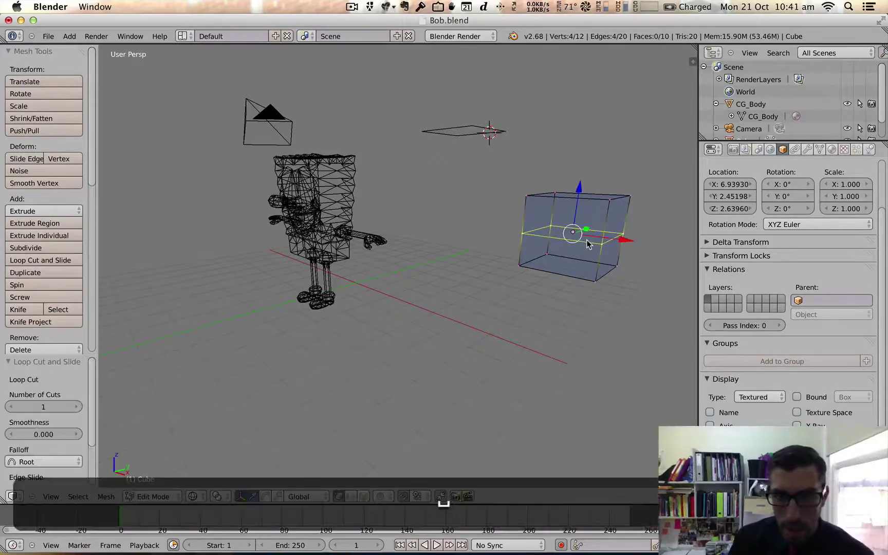
pyautogui.press('super+z')
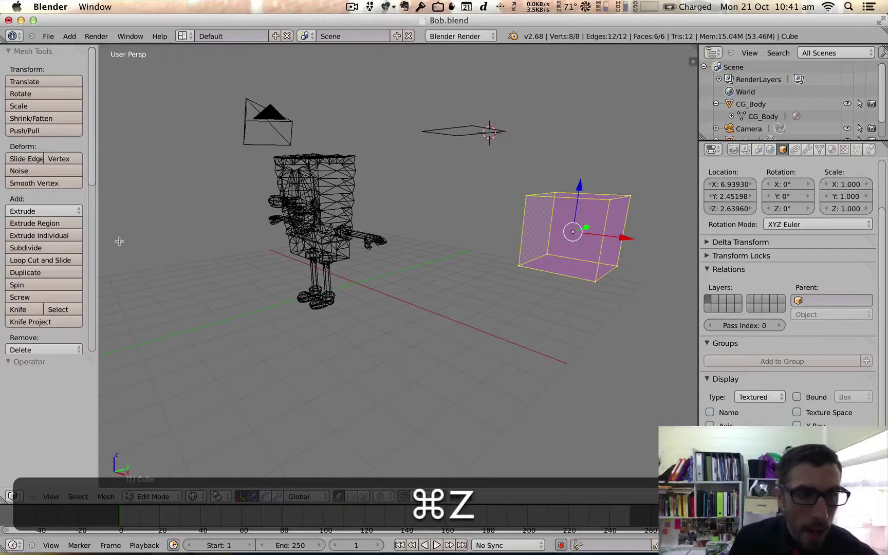
# Make four evenly spaced horizontal loop cuts around the cube.
pyautogui.click(46, 260)
pyautogui.scroll(12, 605, 245)
pyautogui.scroll(-12, 605, 246)
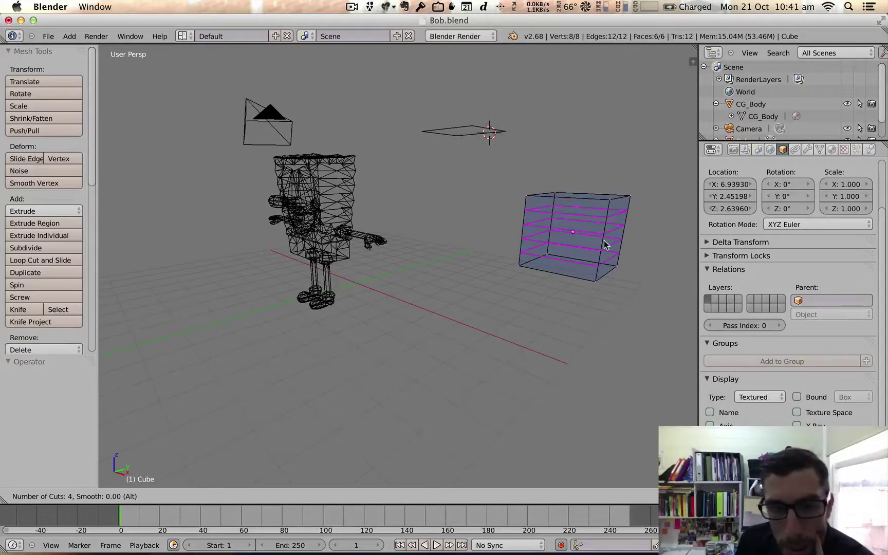
pyautogui.click(604, 244)
pyautogui.click(586, 238)
pyautogui.press('space')
pyautogui.click(505, 250)
# Add four evenly spaced loop cuts in each of the cube's two remaining directions, dividing all its faces into a grid.
pyautogui.moveTo(519, 252); pyautogui.dragTo(521, 289, button='middle')
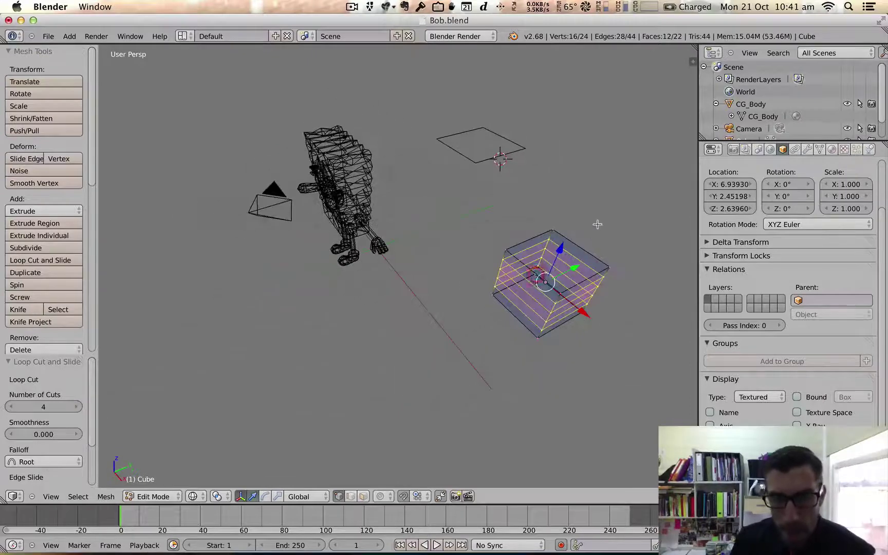
pyautogui.click(44, 260)
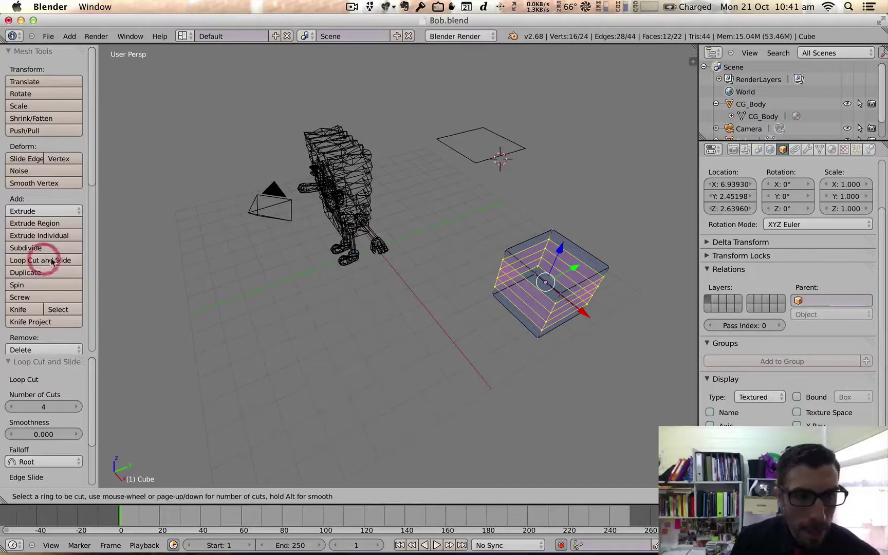
pyautogui.click(555, 277)
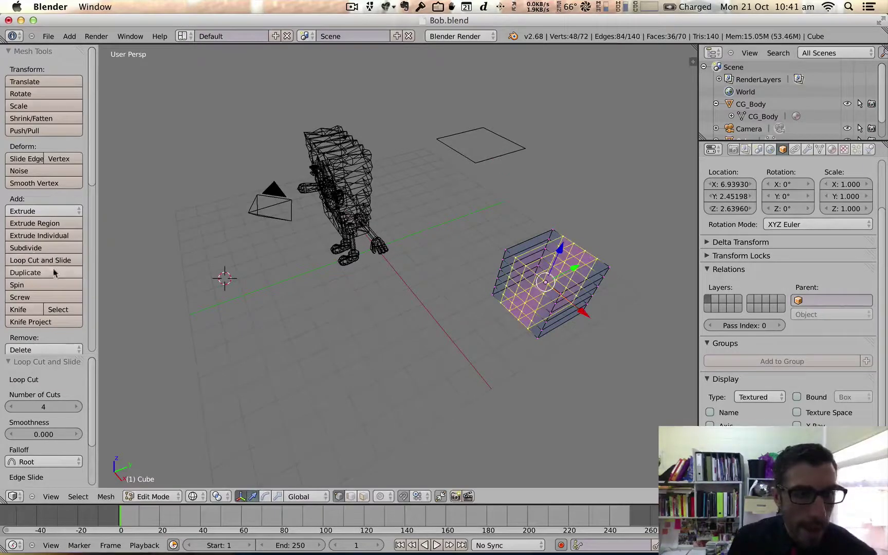
pyautogui.click(55, 260)
pyautogui.click(56, 262)
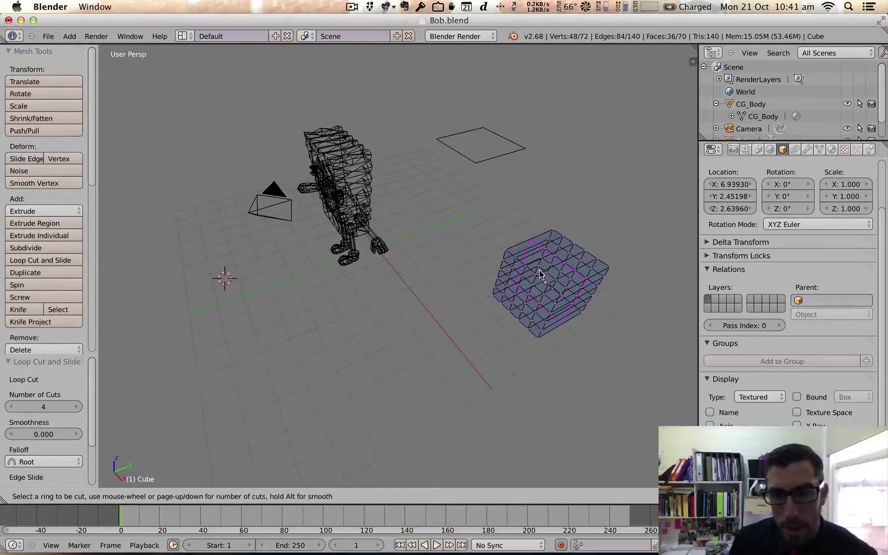
pyautogui.scroll(3, 539, 270)
pyautogui.click(539, 270)
pyautogui.rightClick(539, 270)
# Examine the cube's grid topology from several angles beside the character's wireframe.
pyautogui.moveTo(539, 270); pyautogui.dragTo(404, 224, button='middle')
pyautogui.moveTo(323, 254)
pyautogui.mouseDown(button='middle')
pyautogui.moveTo(338, 240)
pyautogui.moveTo(333, 268)
pyautogui.mouseUp(button='middle')
pyautogui.click(332, 267)
pyautogui.moveTo(422, 142); pyautogui.dragTo(361, 151, button='middle')
pyautogui.rightClick(361, 151)
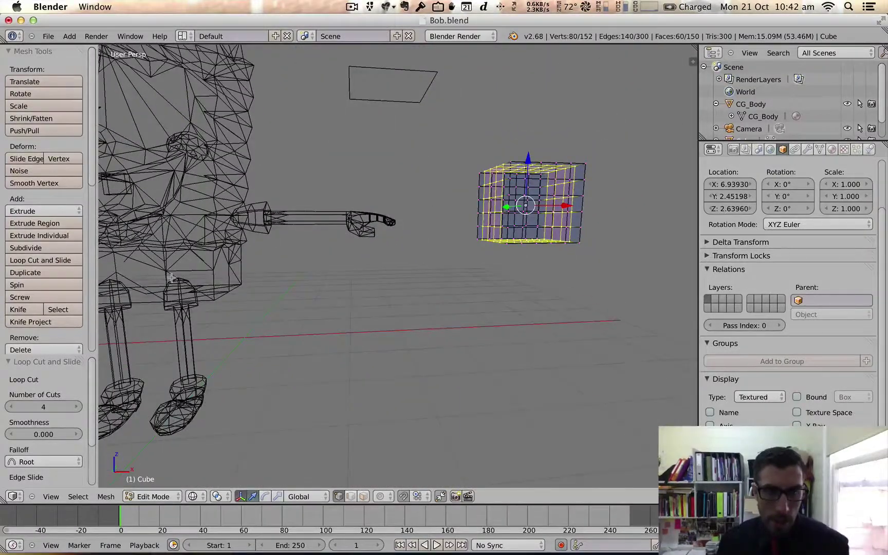
pyautogui.scroll(3, 431, 281)
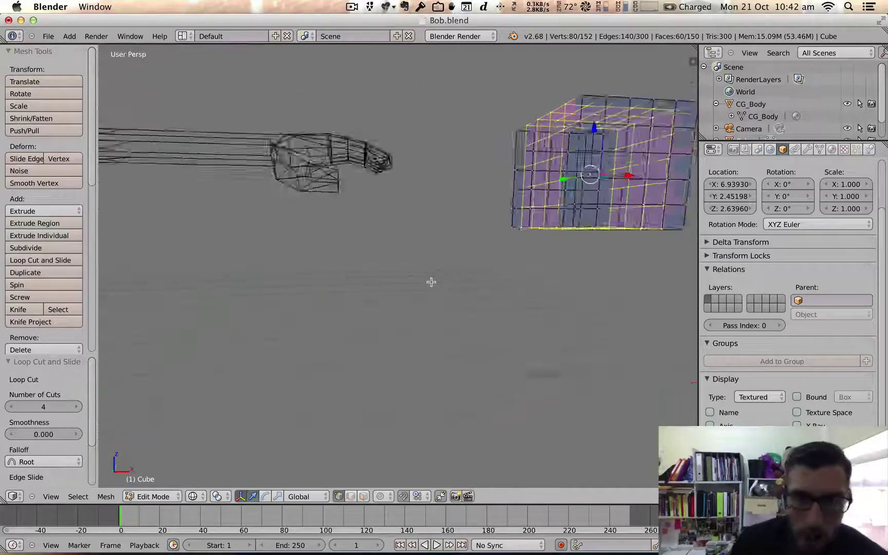
pyautogui.scroll(-5, 431, 282)
pyautogui.rightClick(440, 307)
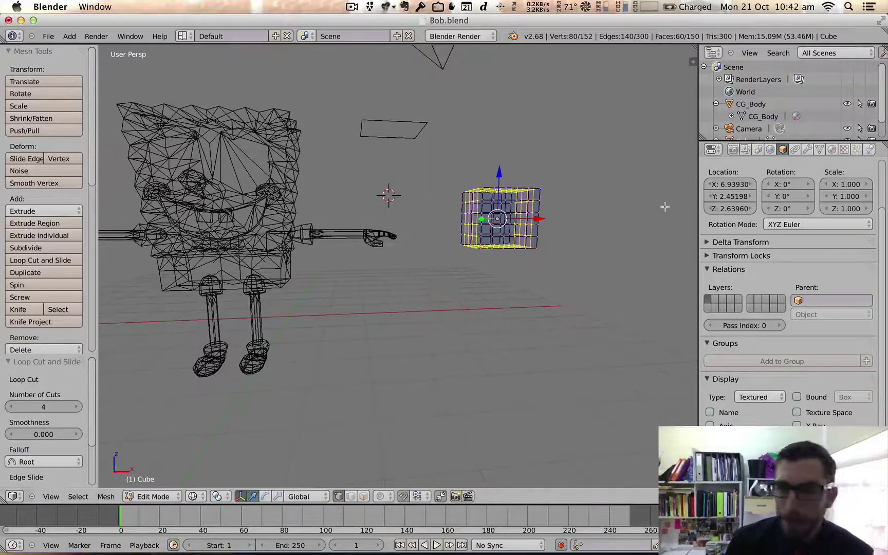
# Return to Object Mode and add a second cube mesh at the 3D cursor.
pyautogui.click(47, 36)
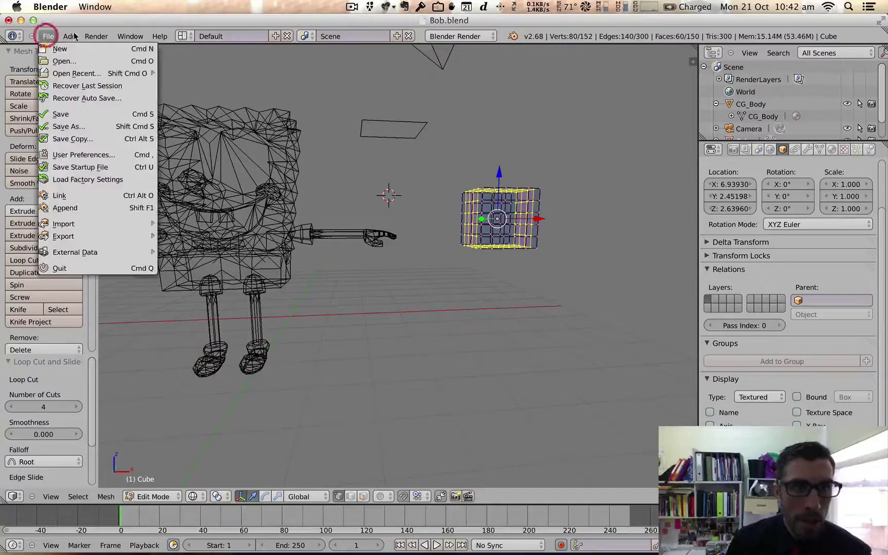
pyautogui.click(154, 496)
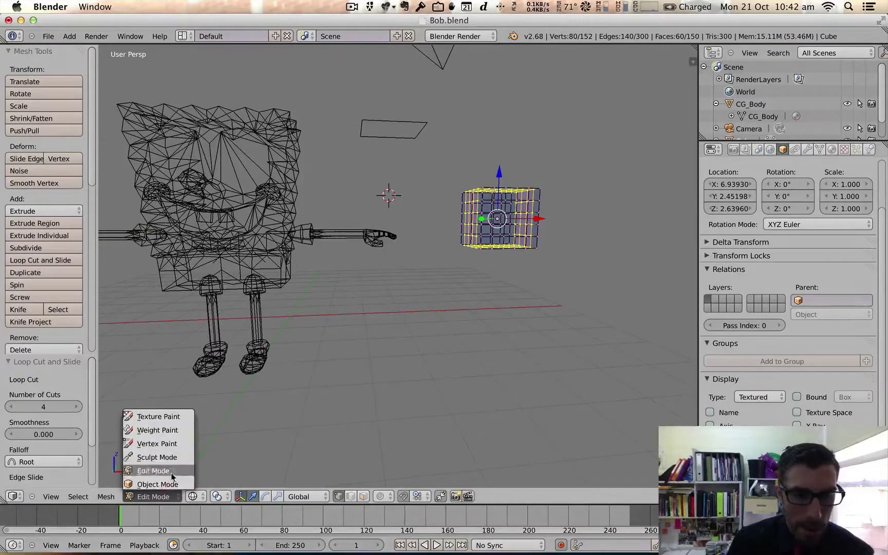
pyautogui.click(170, 484)
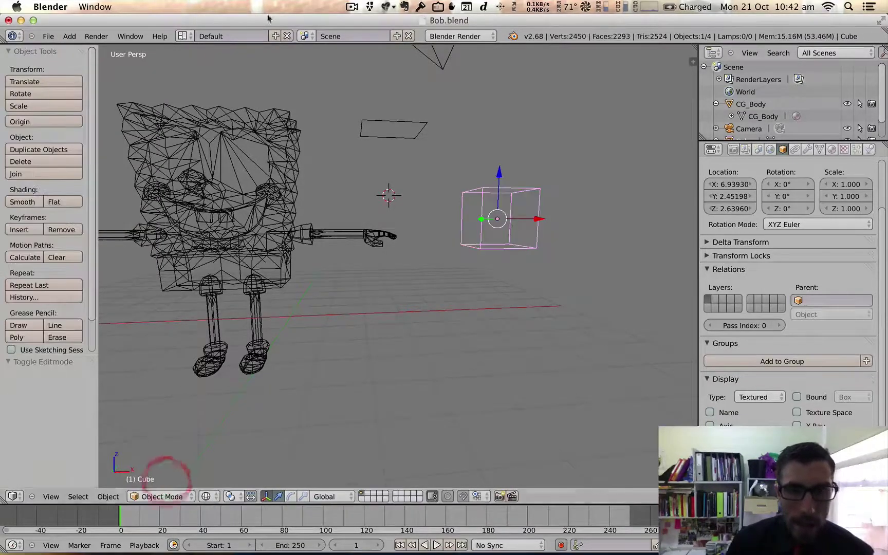
pyautogui.click(70, 37)
pyautogui.moveTo(112, 53)
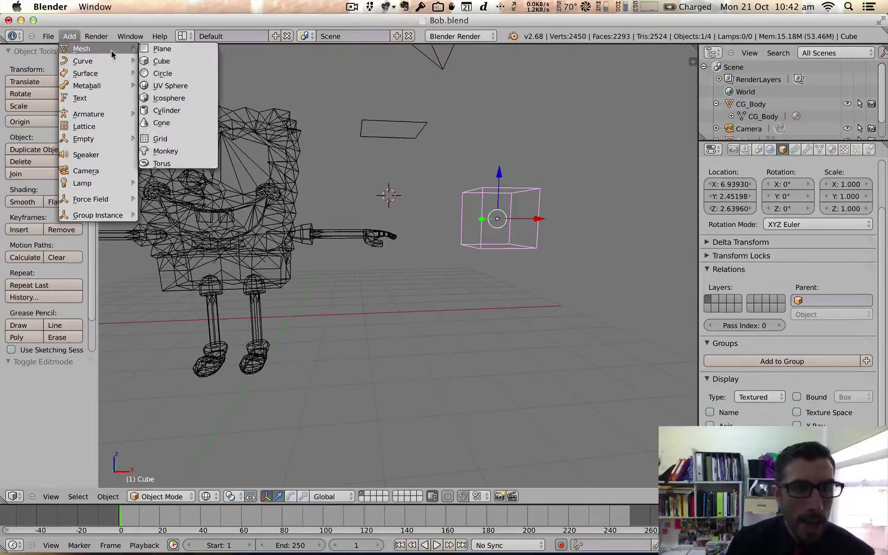
pyautogui.click(185, 63)
# Switch the second cube to Edit Mode and make one centred vertical loop cut through it.
pyautogui.scroll(3, 383, 212)
pyautogui.scroll(-4, 383, 212)
pyautogui.moveTo(383, 215); pyautogui.dragTo(243, 325, button='middle')
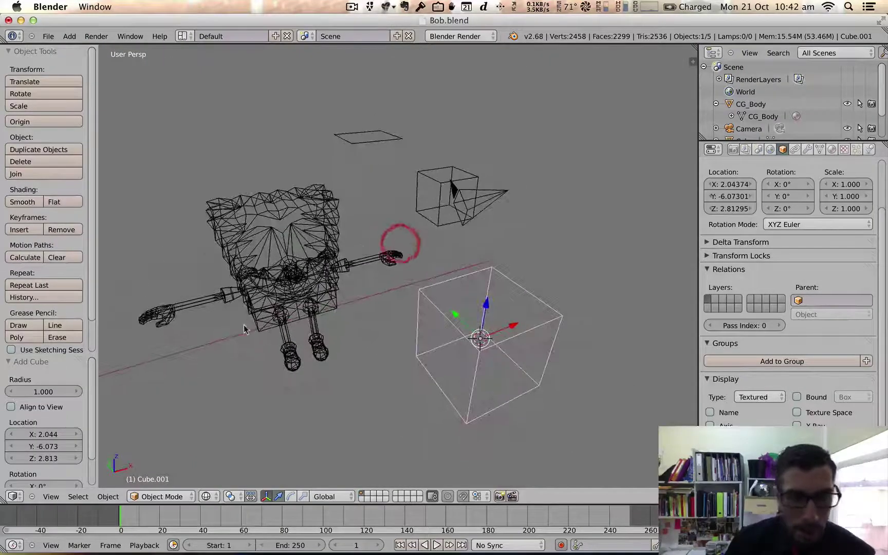
pyautogui.click(142, 496)
pyautogui.click(152, 472)
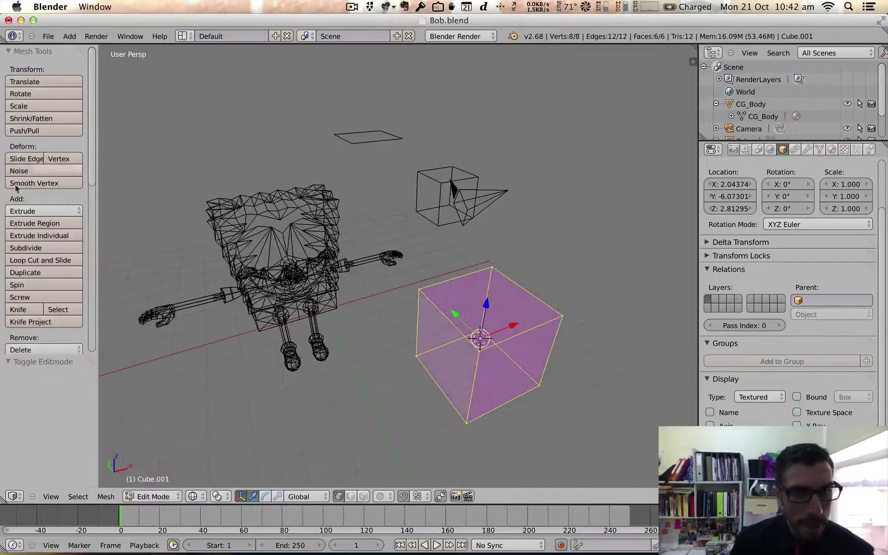
pyautogui.click(57, 261)
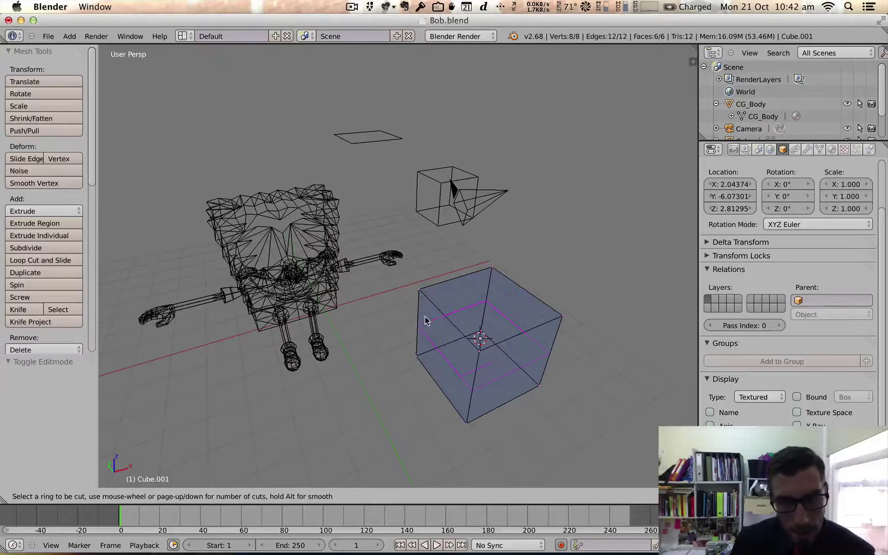
pyautogui.click(461, 325)
pyautogui.rightClick(461, 325)
pyautogui.click(460, 324)
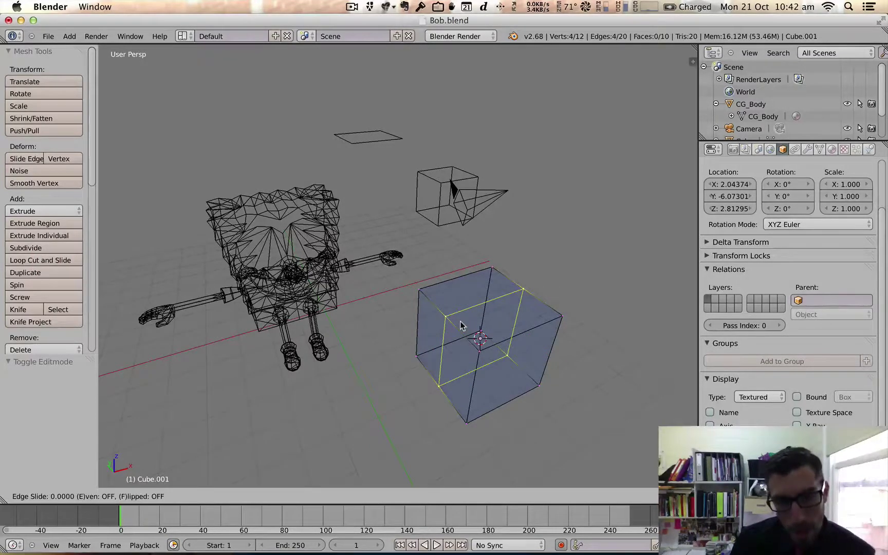
pyautogui.rightClick(460, 321)
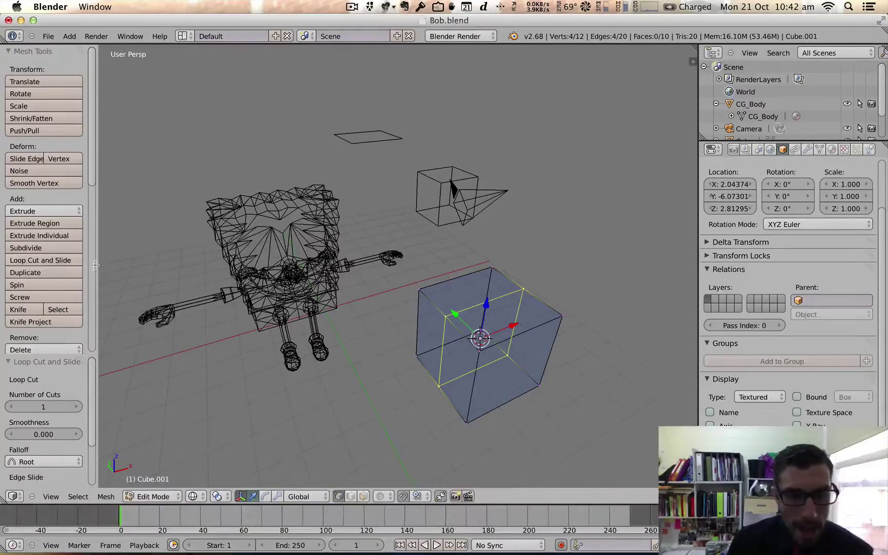
# Add a second centred loop cut through the cube, perpendicular to the first, and check it from other angles.
pyautogui.click(40, 260)
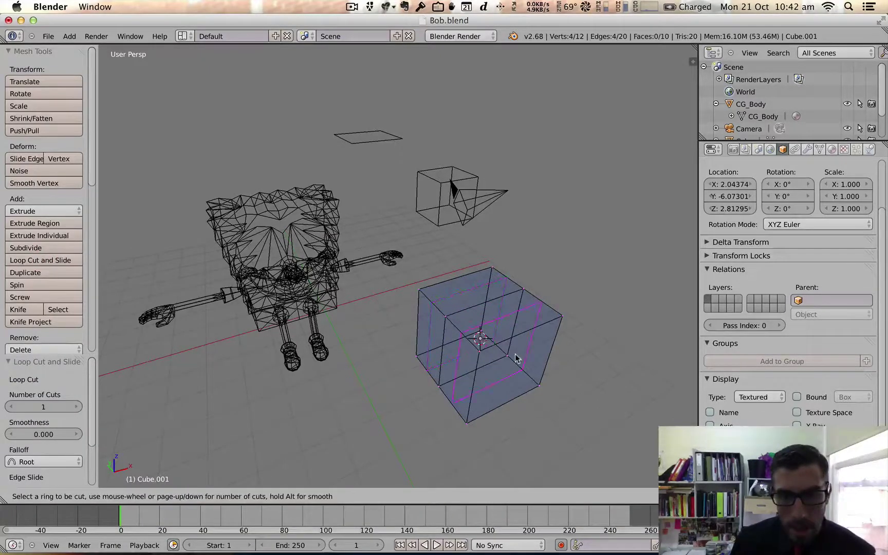
pyautogui.click(523, 336)
pyautogui.rightClick(522, 337)
pyautogui.moveTo(503, 351)
pyautogui.mouseDown(button='middle')
pyautogui.moveTo(544, 347)
pyautogui.moveTo(487, 342)
pyautogui.mouseUp(button='middle')
pyautogui.moveTo(422, 339); pyautogui.dragTo(513, 349, button='middle')
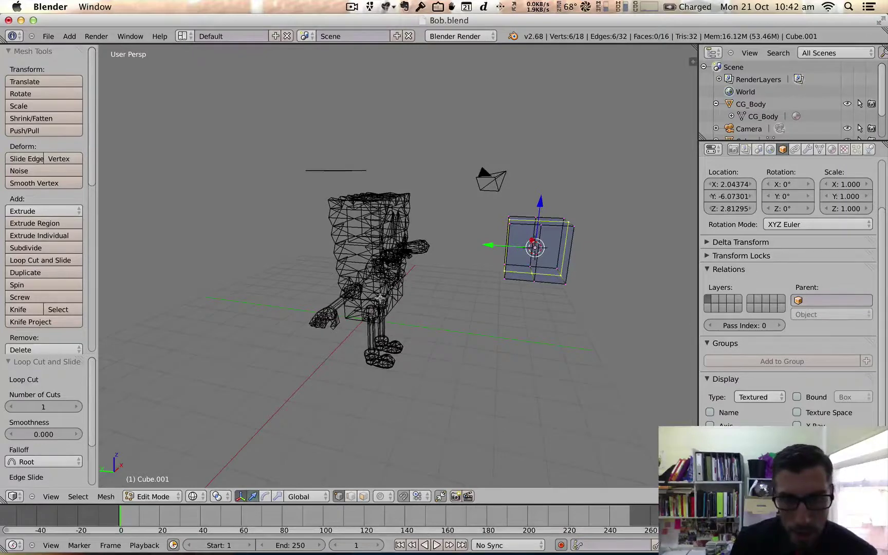
pyautogui.moveTo(498, 274); pyautogui.dragTo(432, 264, button='middle')
# Return to Object Mode and view the character and cube in the front orthographic view.
pyautogui.click(150, 497)
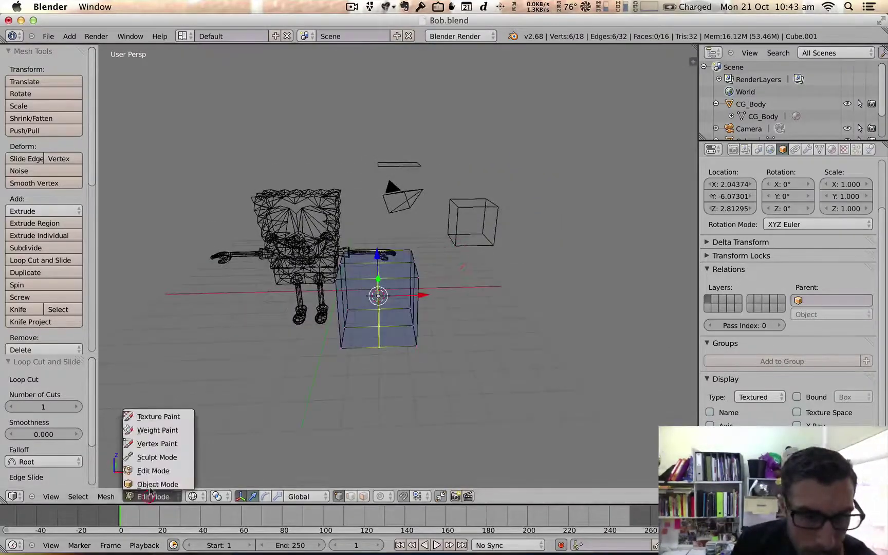
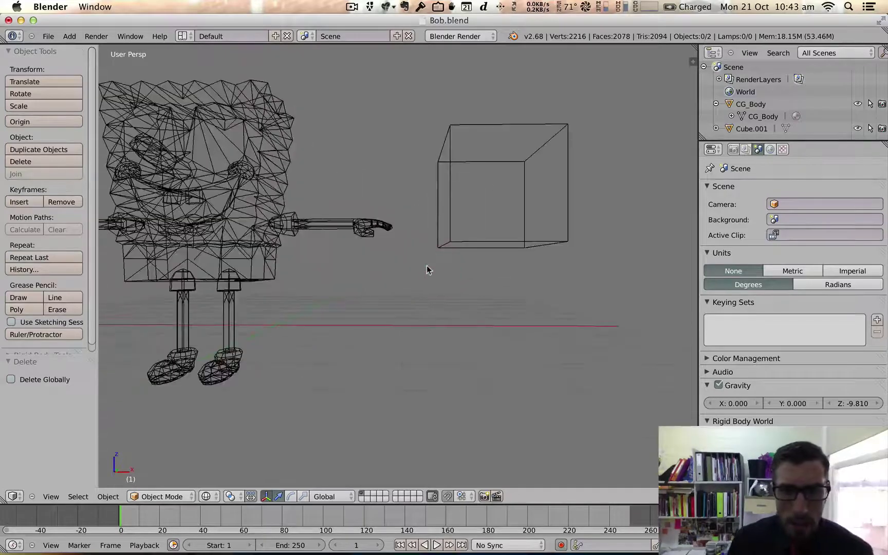
pyautogui.click(52, 496)
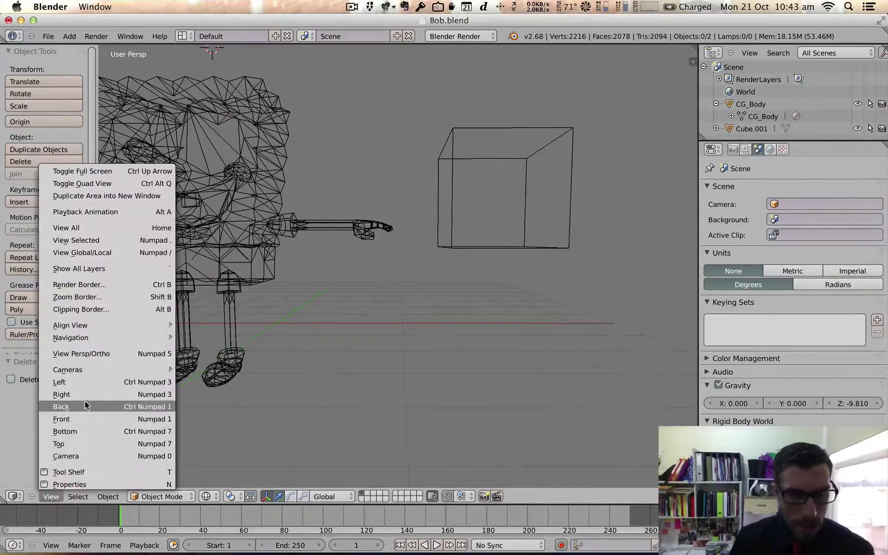
pyautogui.click(89, 418)
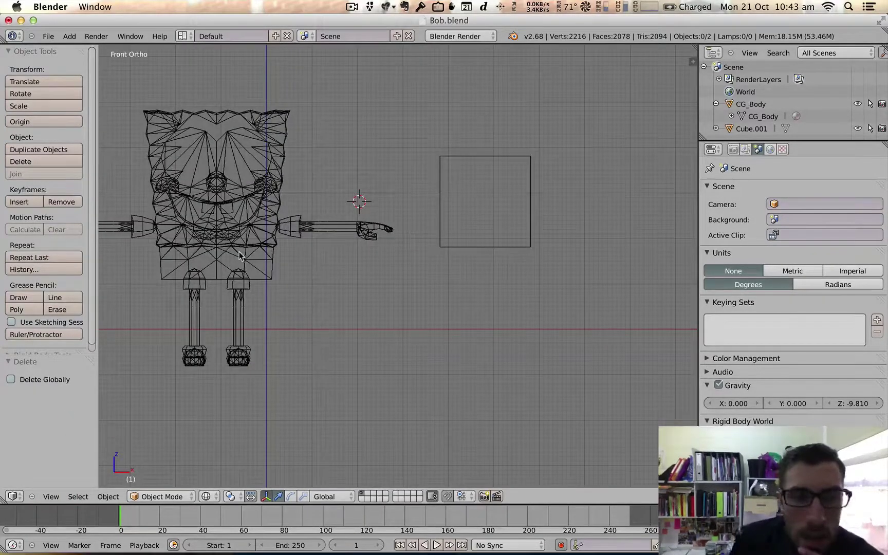
pyautogui.moveTo(414, 231); pyautogui.dragTo(503, 215, button='middle')
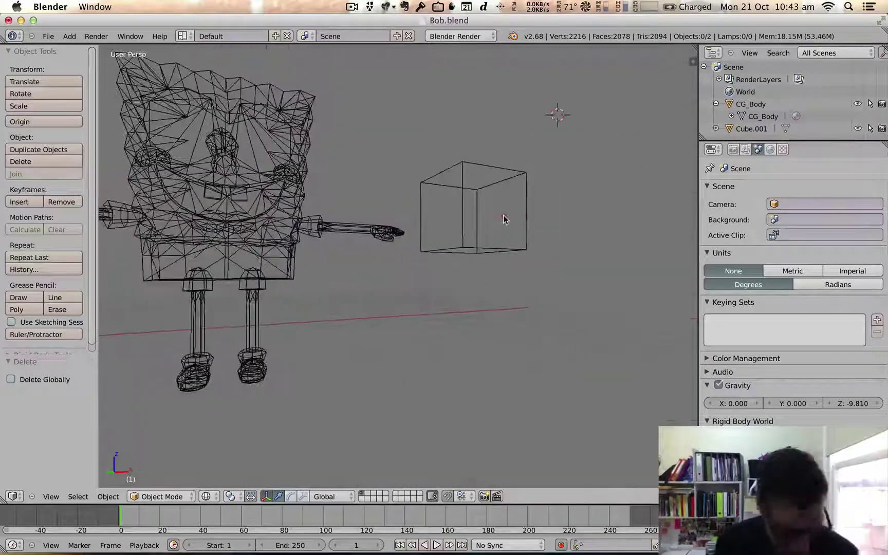
pyautogui.click(51, 496)
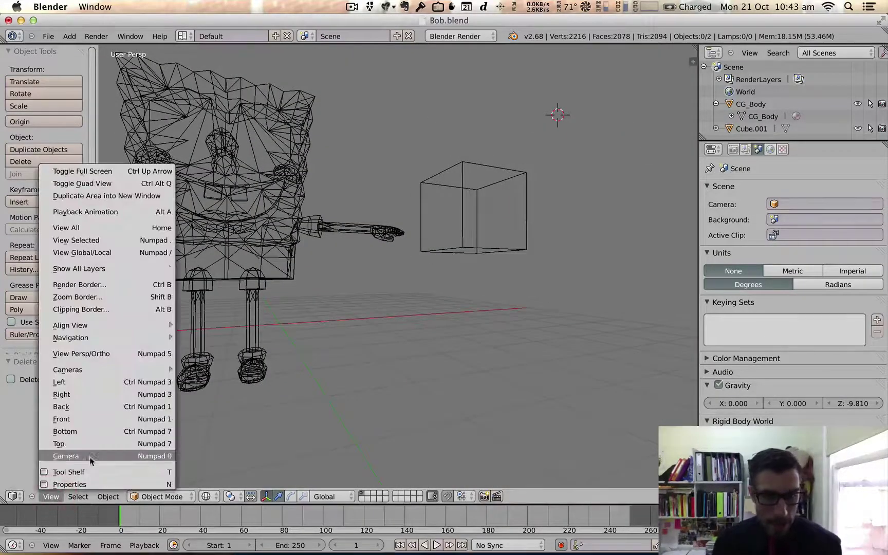
pyautogui.click(88, 418)
# Select the cube beside the character and switch it to Edit Mode.
pyautogui.click(184, 496)
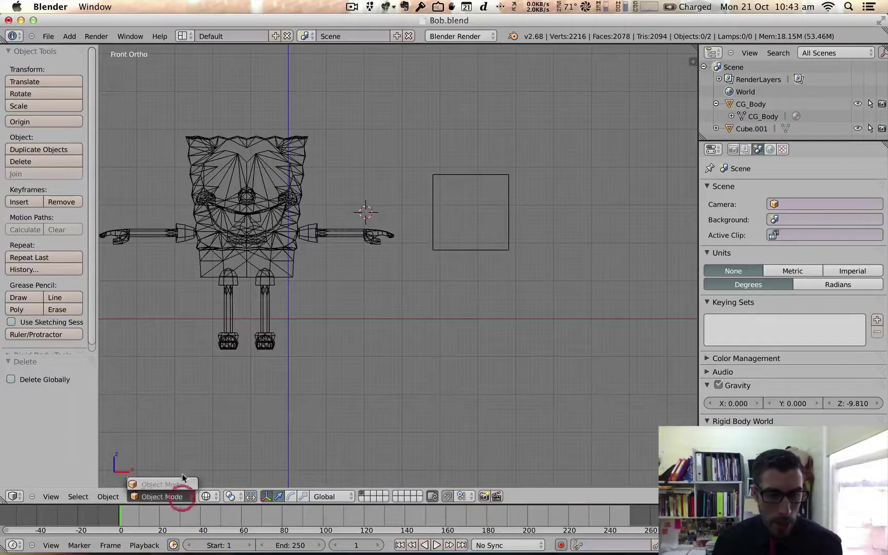
pyautogui.rightClick(453, 243)
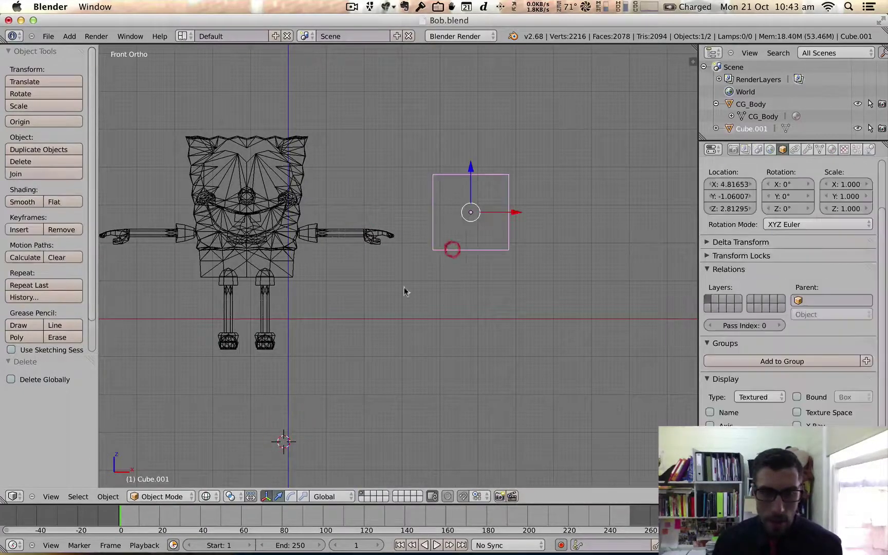
pyautogui.click(175, 498)
pyautogui.click(175, 470)
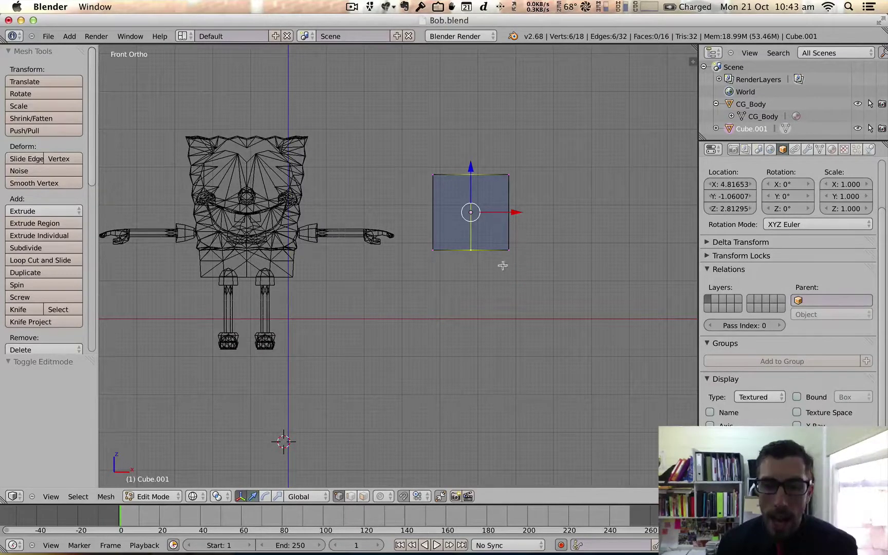
# Try to box-select the vertices of the cube's bottom side.
pyautogui.moveTo(503, 274); pyautogui.dragTo(502, 246, button='middle')
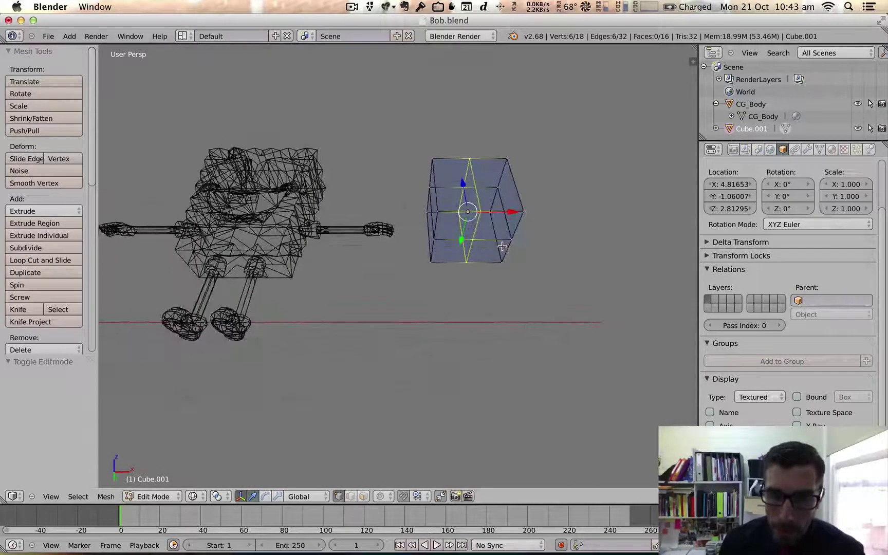
pyautogui.press('b')
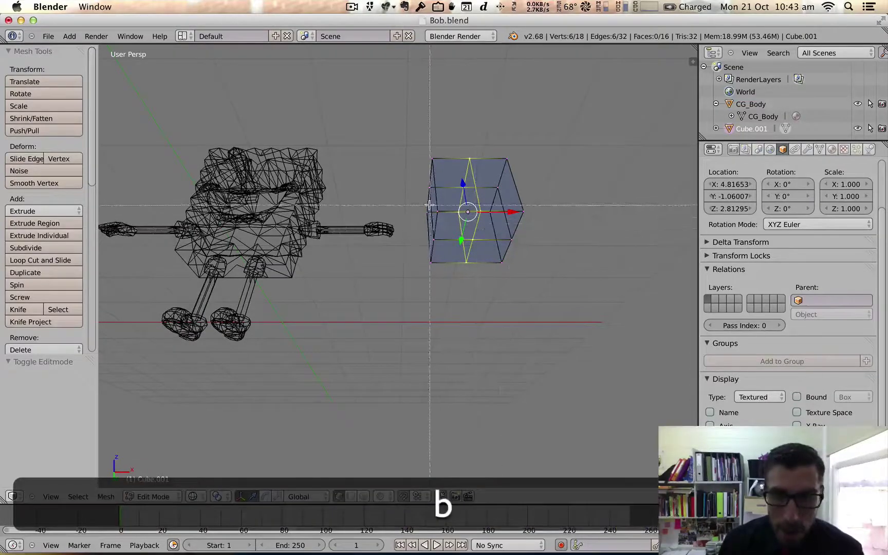
pyautogui.moveTo(521, 270); pyautogui.dragTo(425, 203)
pyautogui.moveTo(426, 204); pyautogui.dragTo(429, 265, button='middle')
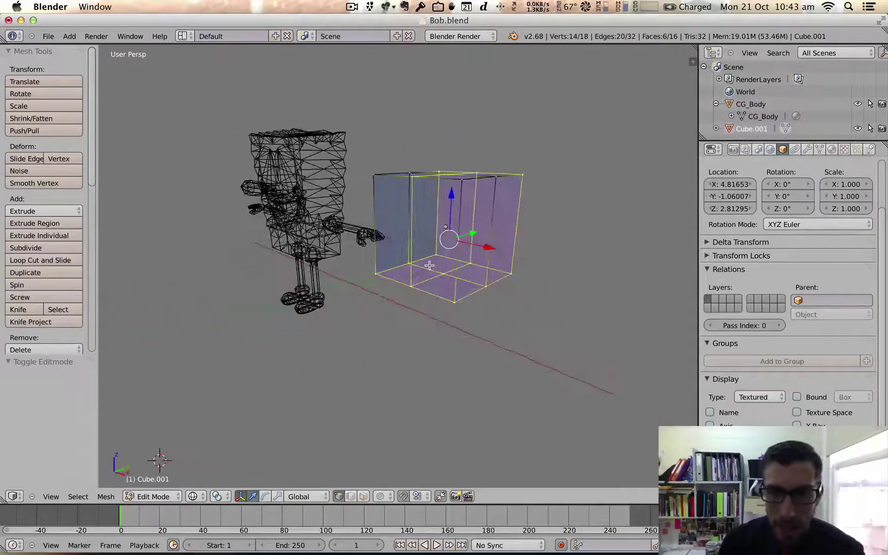
pyautogui.press('b')
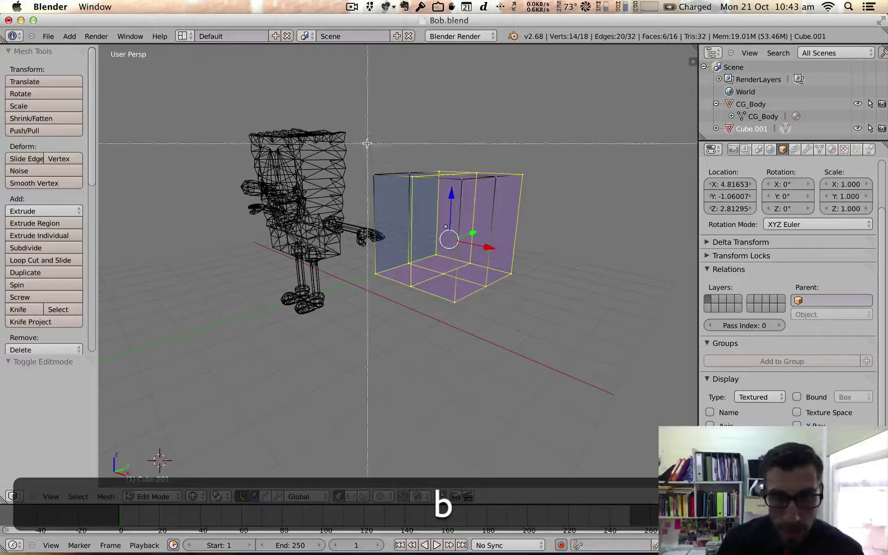
pyautogui.moveTo(363, 143); pyautogui.dragTo(624, 307)
pyautogui.moveTo(382, 138); pyautogui.dragTo(489, 306, button='middle')
# Select all nine vertices of the cube's bottom side one by one.
pyautogui.rightClick(508, 225)
pyautogui.moveTo(508, 225); pyautogui.dragTo(492, 245, button='middle')
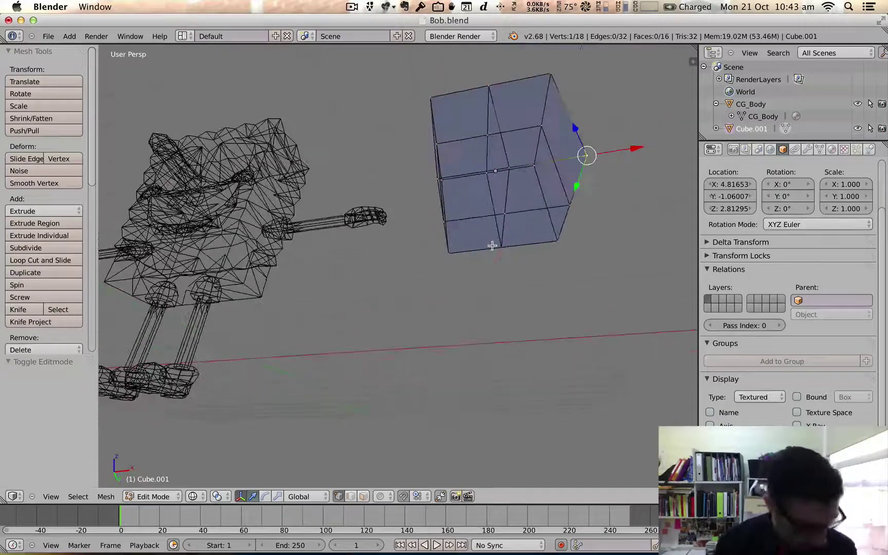
pyautogui.keyDown('shift'); pyautogui.rightClick(508, 168); pyautogui.keyUp('shift')
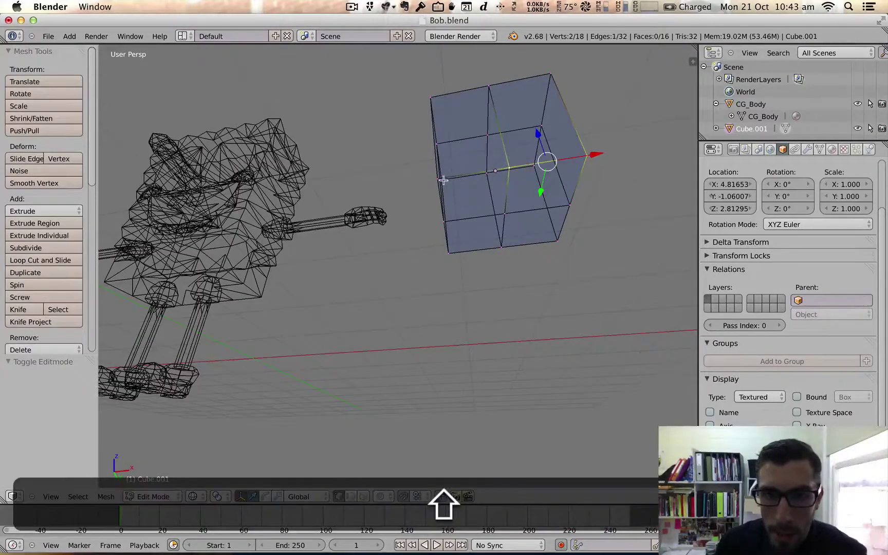
pyautogui.keyDown('shift'); pyautogui.rightClick(437, 178); pyautogui.keyUp('shift')
pyautogui.moveTo(438, 179); pyautogui.dragTo(483, 214, button='middle')
pyautogui.keyDown('shift'); pyautogui.rightClick(471, 239); pyautogui.keyUp('shift')
pyautogui.keyDown('shift'); pyautogui.rightClick(458, 256); pyautogui.keyUp('shift')
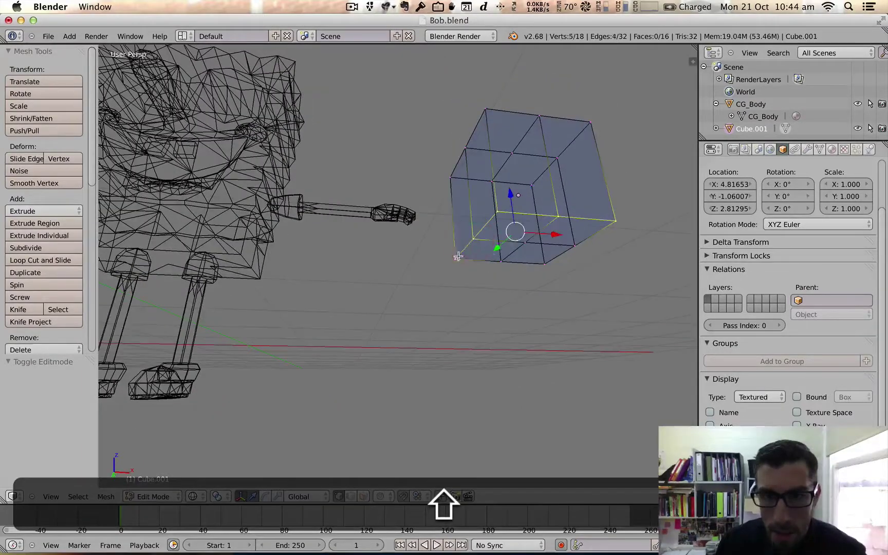
pyautogui.keyDown('shift'); pyautogui.rightClick(499, 261); pyautogui.keyUp('shift')
pyautogui.keyDown('shift'); pyautogui.rightClick(527, 247); pyautogui.keyUp('shift')
pyautogui.keyDown('shift'); pyautogui.rightClick(546, 263); pyautogui.keyUp('shift')
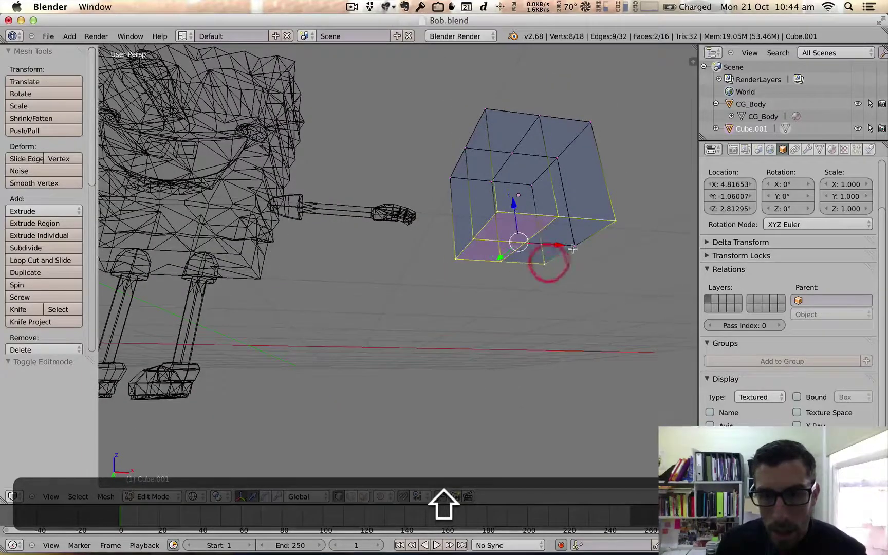
pyautogui.keyDown('shift'); pyautogui.rightClick(575, 245); pyautogui.keyUp('shift')
# Move the selected bottom vertices down about 0.58 units along Z in the front view.
pyautogui.moveTo(576, 245); pyautogui.dragTo(514, 272, button='middle')
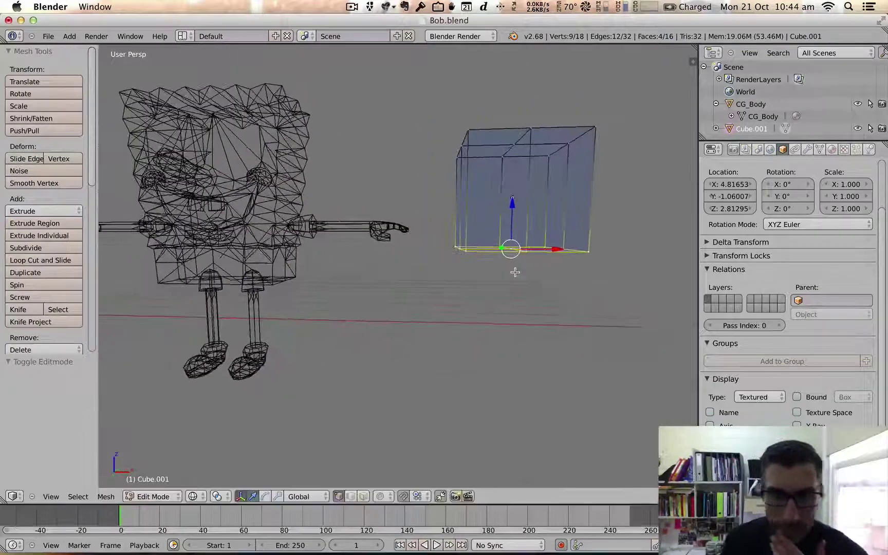
pyautogui.click(46, 497)
pyautogui.click(114, 411)
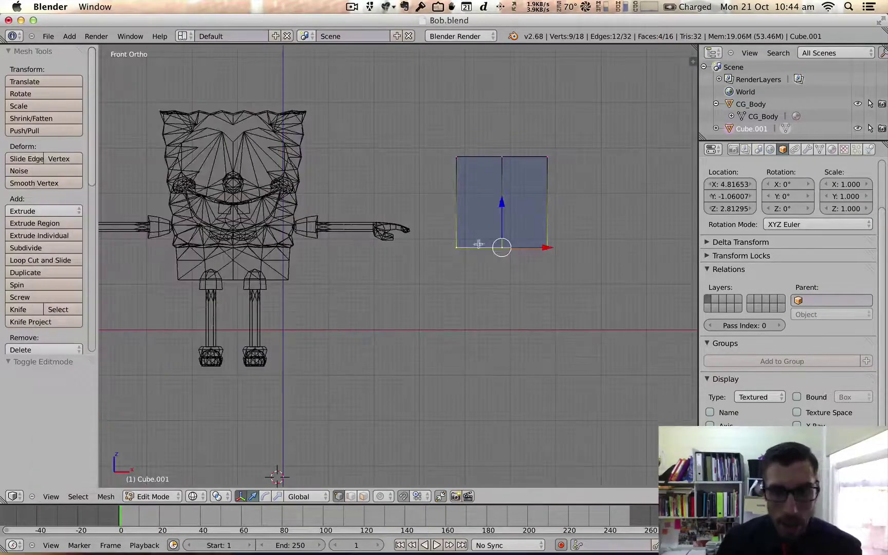
pyautogui.moveTo(502, 212); pyautogui.dragTo(505, 239)
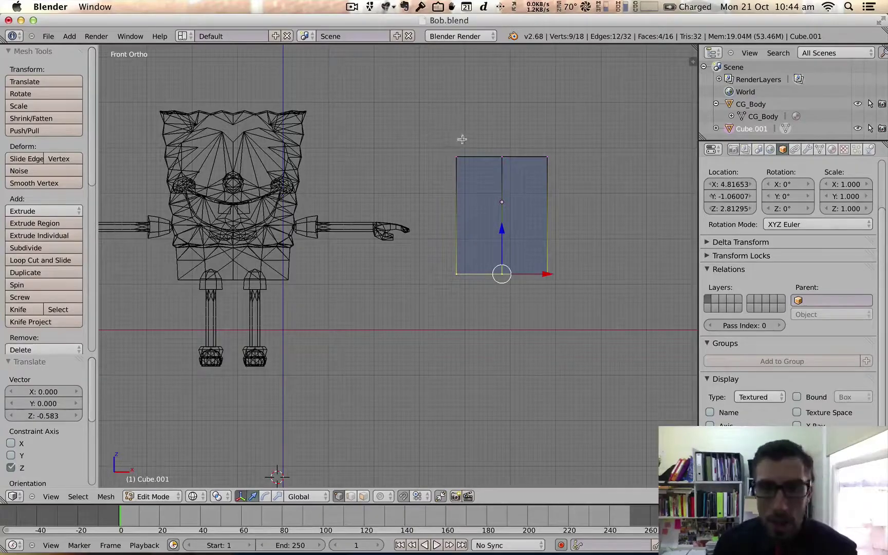
# Switch to face selection and select the four top faces of the stretched cube.
pyautogui.moveTo(487, 169); pyautogui.dragTo(492, 202, button='middle')
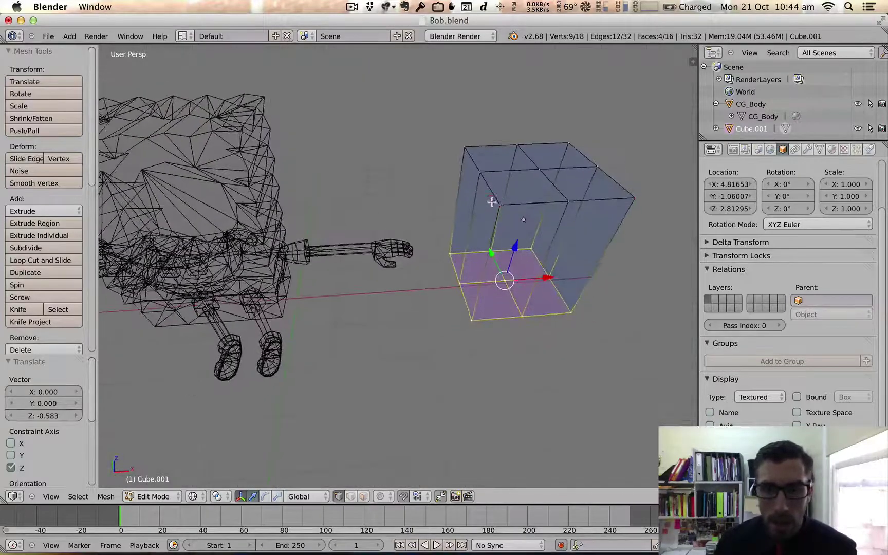
pyautogui.click(364, 496)
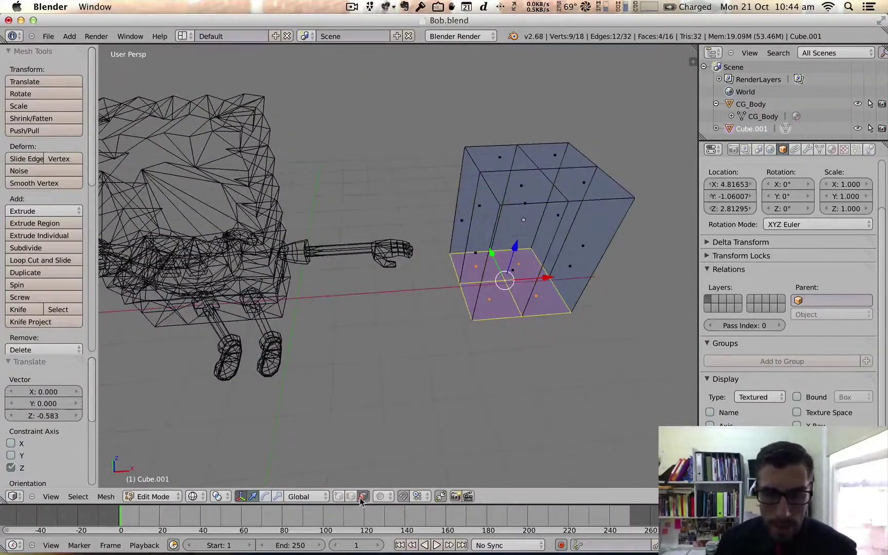
pyautogui.rightClick(523, 186)
pyautogui.keyDown('shift'); pyautogui.rightClick(580, 180); pyautogui.keyUp('shift')
pyautogui.keyDown('shift'); pyautogui.rightClick(554, 154); pyautogui.keyUp('shift')
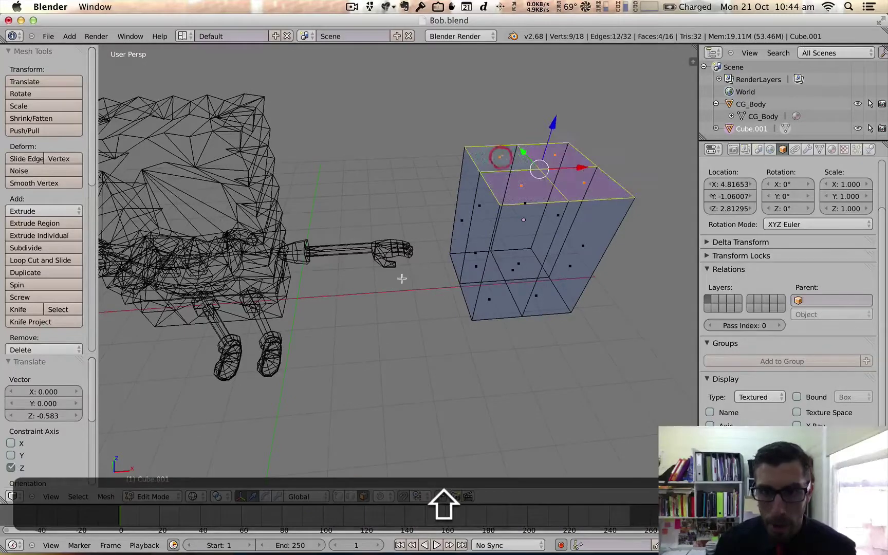
pyautogui.keyDown('shift'); pyautogui.rightClick(501, 156); pyautogui.keyUp('shift')
# Raise the selected top faces about 0.9 units along Z in the front view.
pyautogui.click(58, 496)
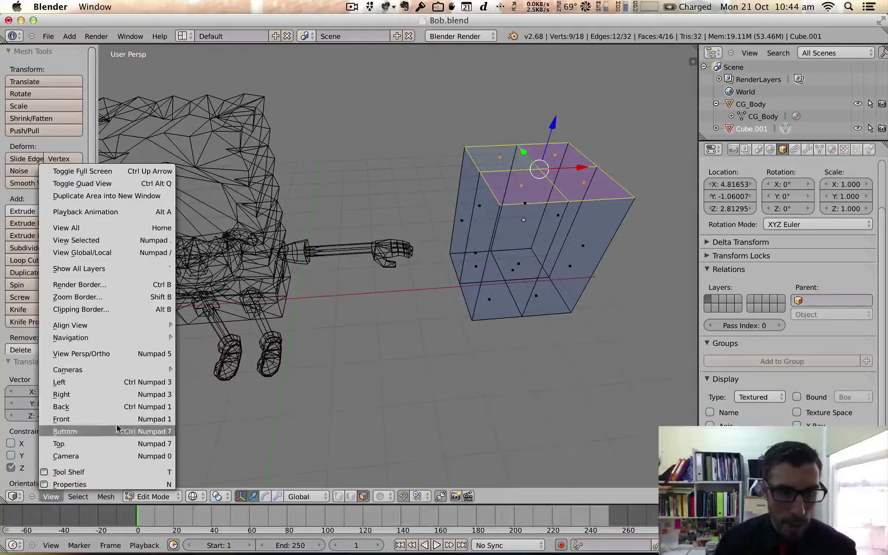
pyautogui.click(61, 419)
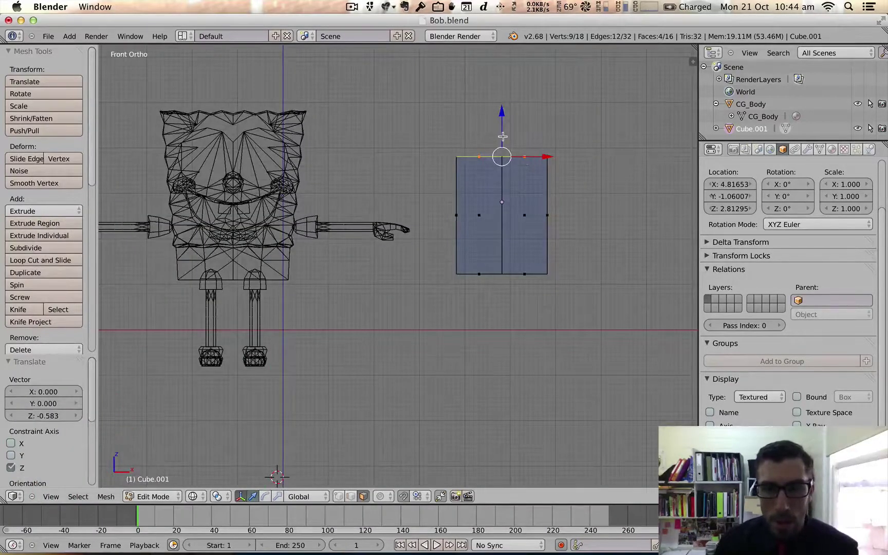
pyautogui.moveTo(503, 137); pyautogui.dragTo(501, 94)
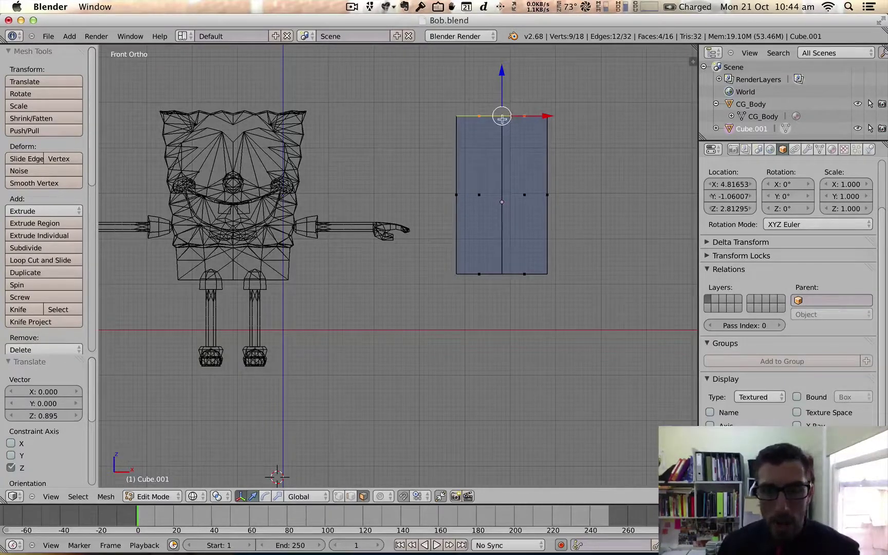
# Scale the top faces up by about 1.8 so the block tapers towards its base.
pyautogui.press('s')
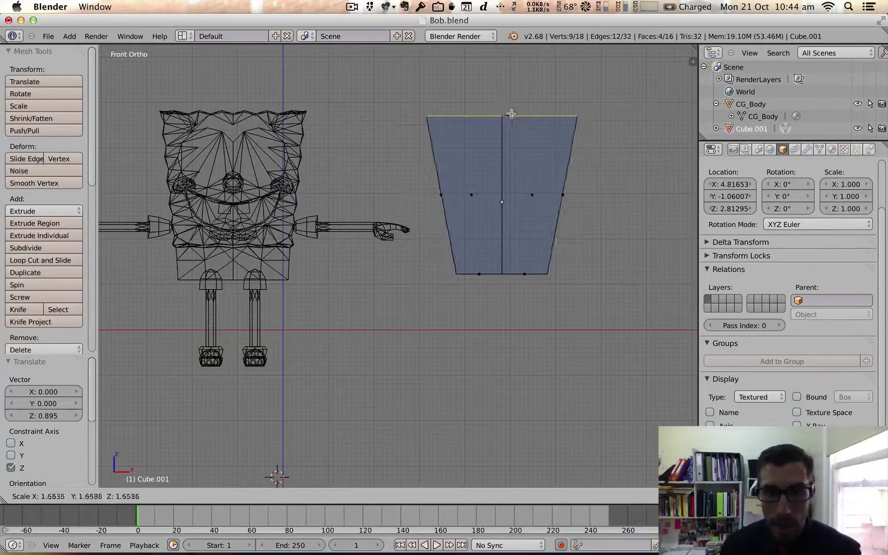
pyautogui.click(510, 114)
pyautogui.moveTo(510, 114); pyautogui.dragTo(572, 151, button='middle')
pyautogui.keyDown('shift'); pyautogui.moveTo(501, 118); pyautogui.dragTo(473, 193, button='middle'); pyautogui.keyUp('shift')
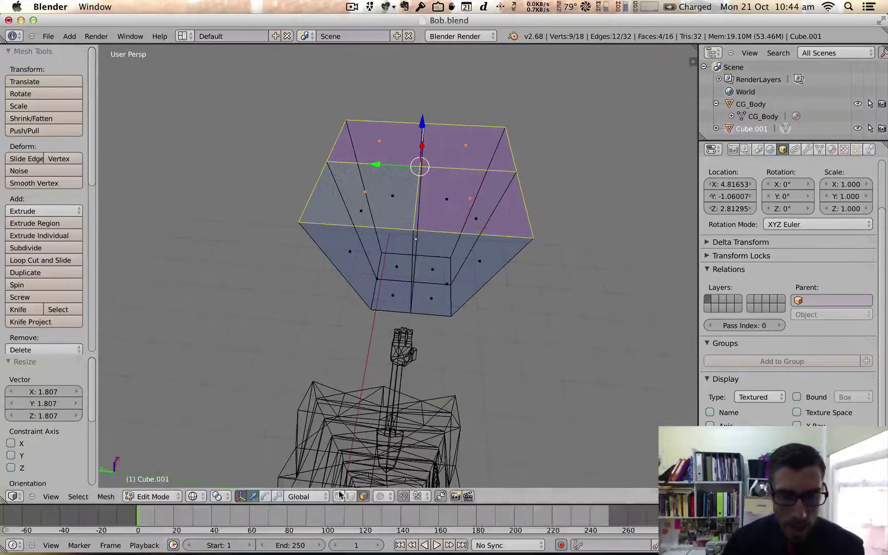
pyautogui.rightClick(524, 208)
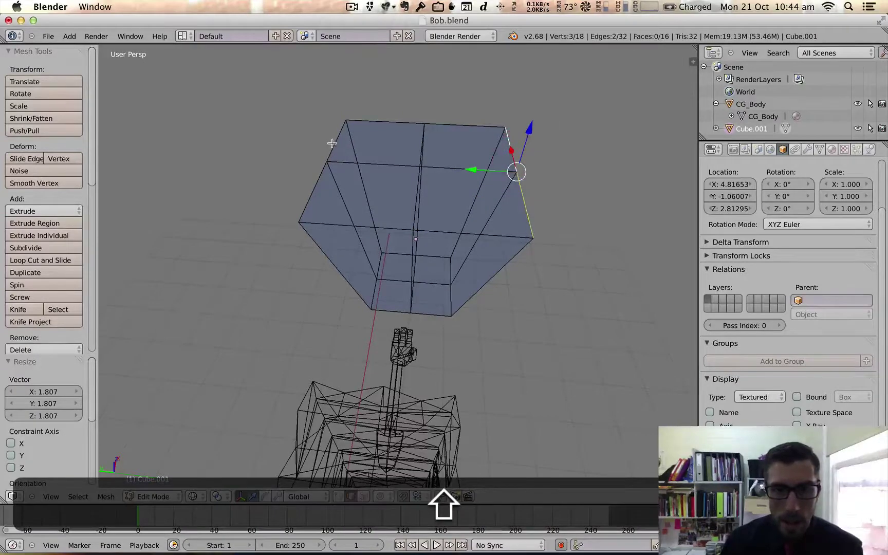
pyautogui.keyDown('shift'); pyautogui.rightClick(314, 186); pyautogui.keyUp('shift')
pyautogui.press('s')
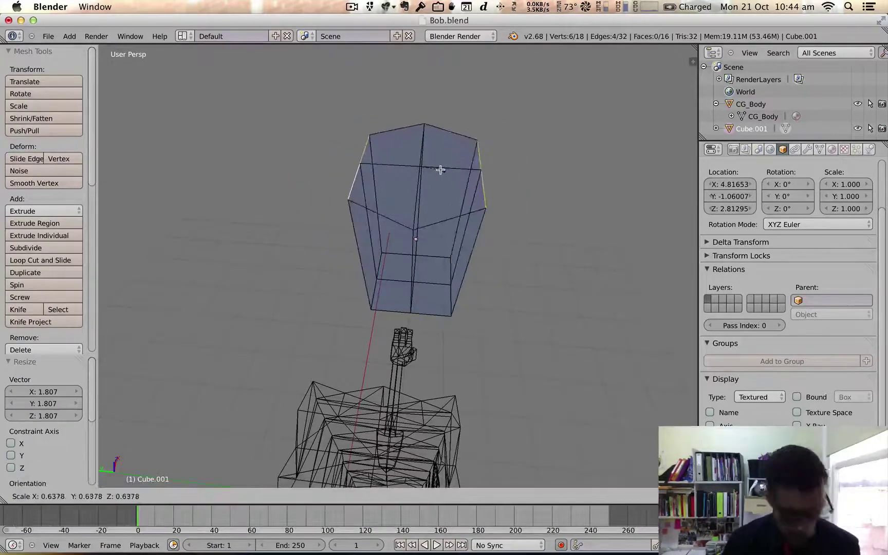
pyautogui.press('Escape')
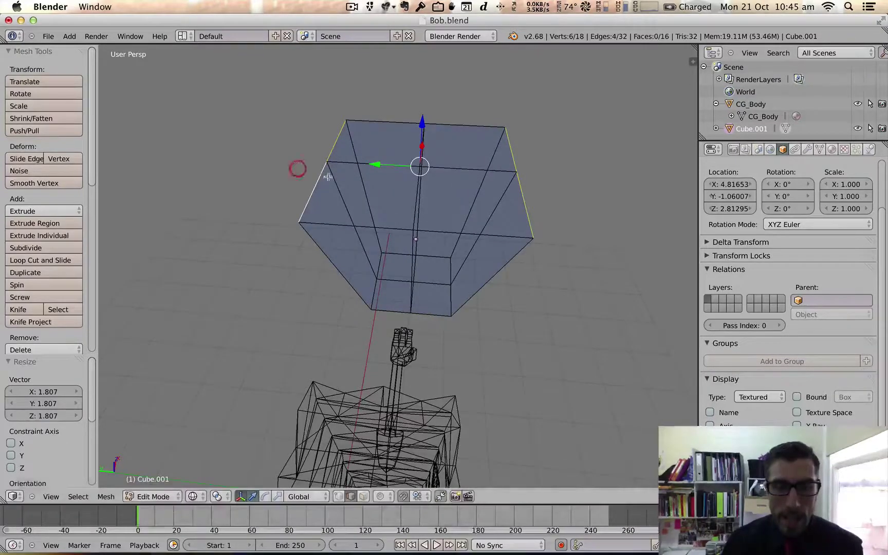
# Select the two back edges of the block's top and move them inward about 0.62 units along Y.
pyautogui.rightClick(334, 140)
pyautogui.keyDown('shift'); pyautogui.rightClick(315, 186); pyautogui.keyUp('shift')
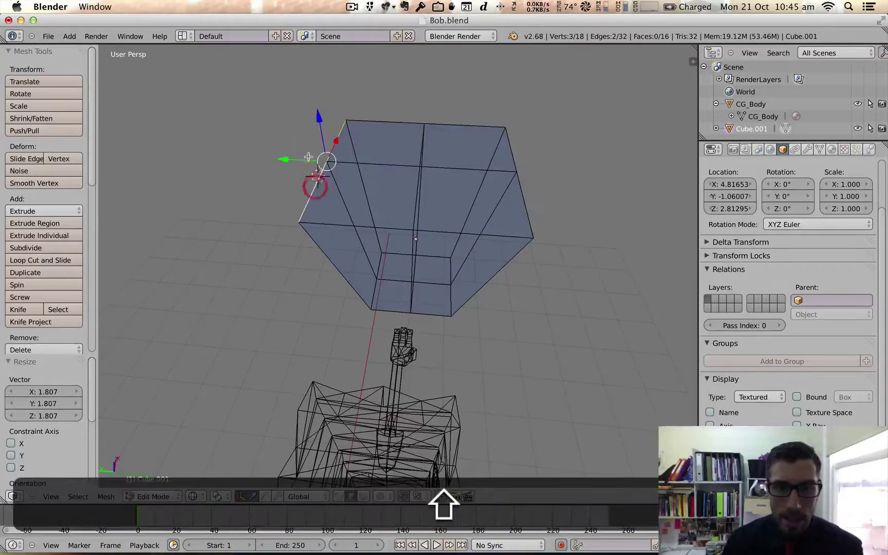
pyautogui.moveTo(305, 159); pyautogui.dragTo(336, 164)
pyautogui.moveTo(406, 257); pyautogui.dragTo(502, 202, button='middle')
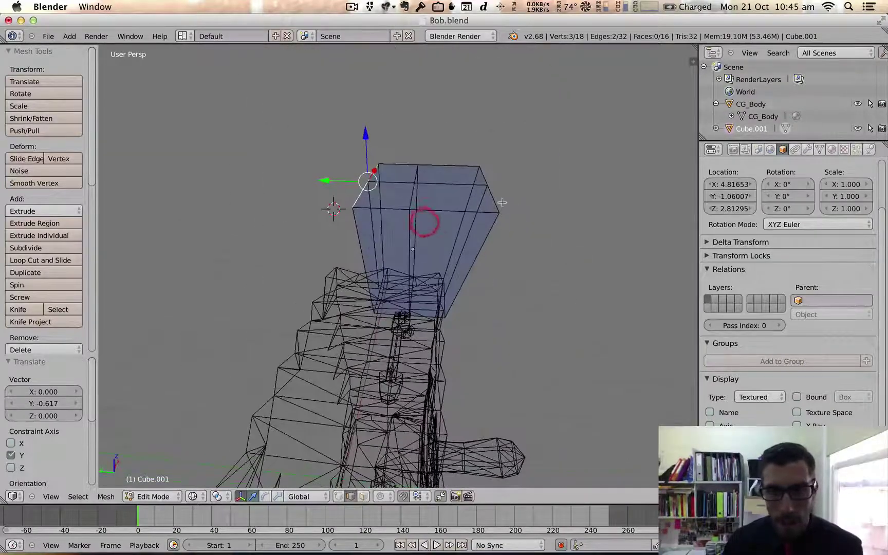
# Select the two front edges of the block's top and move them inward about 0.66 units along Y.
pyautogui.rightClick(496, 202)
pyautogui.keyDown('shift'); pyautogui.rightClick(485, 174); pyautogui.keyUp('shift')
pyautogui.moveTo(463, 185); pyautogui.dragTo(456, 185)
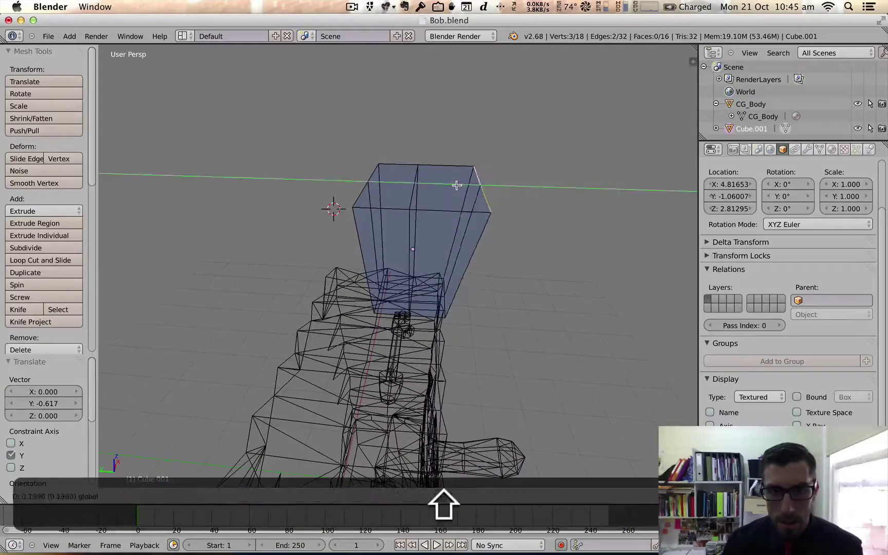
pyautogui.click(436, 185)
pyautogui.moveTo(436, 185); pyautogui.dragTo(479, 250, button='middle')
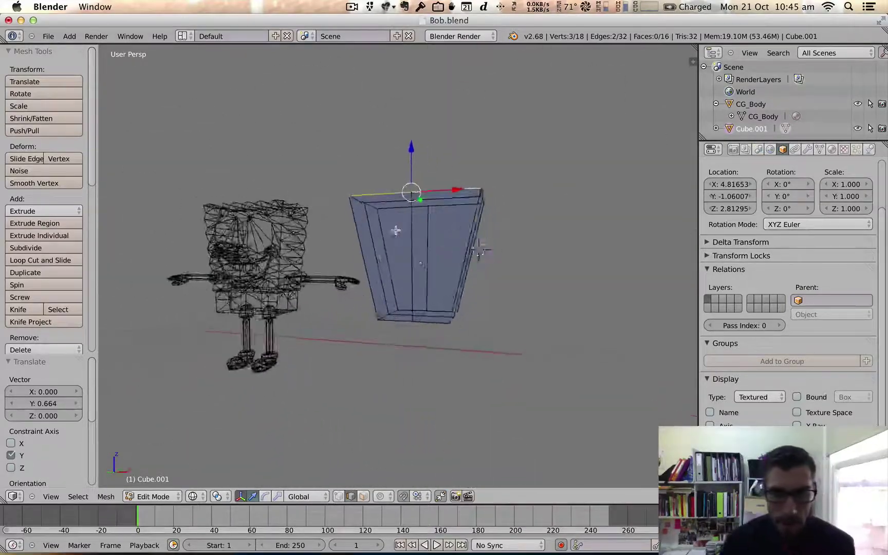
pyautogui.moveTo(395, 231); pyautogui.dragTo(429, 234, button='middle')
# Switch to face selection and delete the eight faces forming the half of the block nearest the SpongeBob model.
pyautogui.click(54, 496)
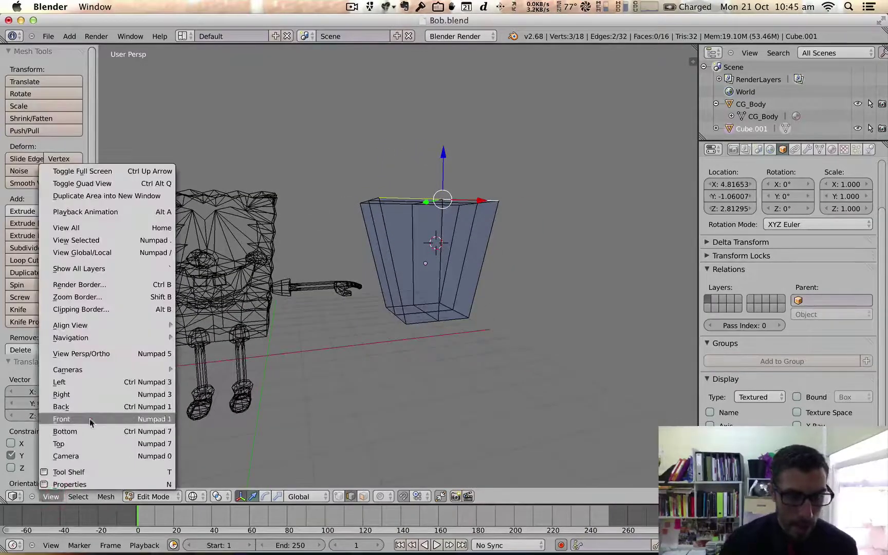
pyautogui.click(90, 420)
pyautogui.scroll(1, 337, 323)
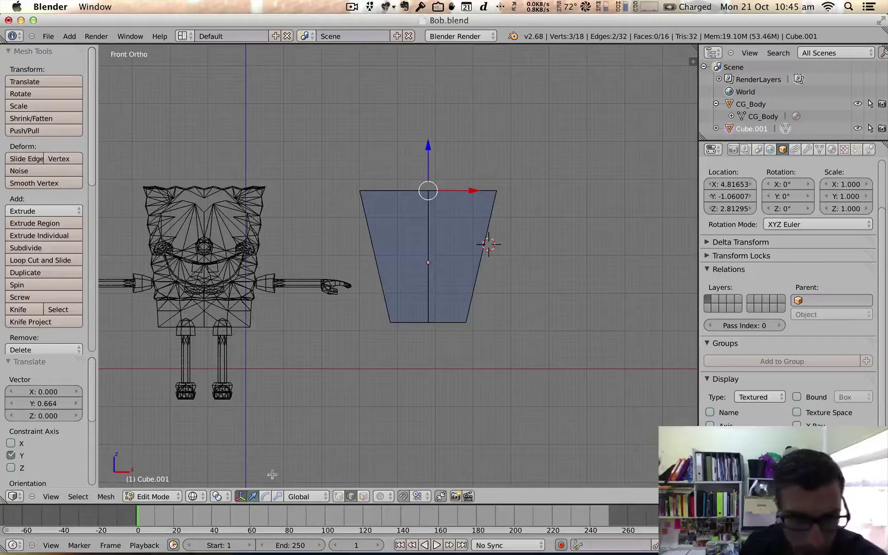
pyautogui.click(363, 497)
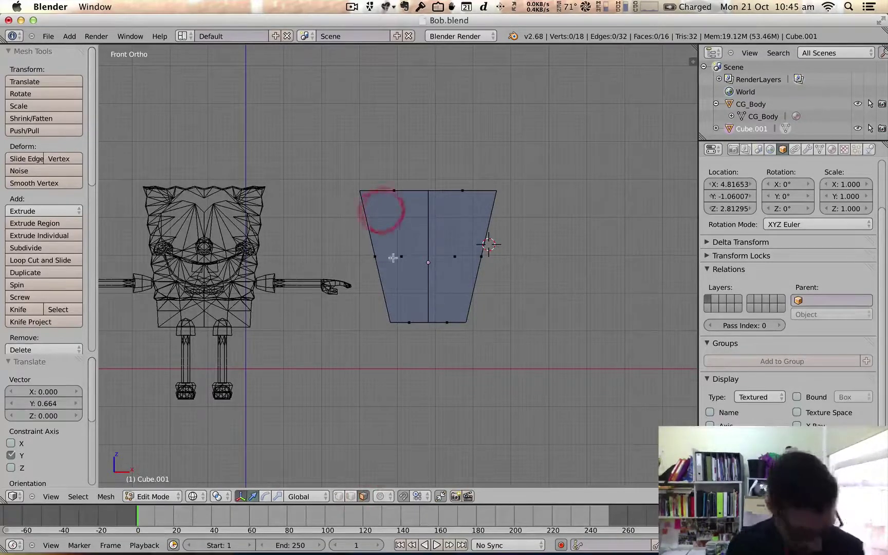
pyautogui.moveTo(389, 219); pyautogui.dragTo(390, 267, button='middle')
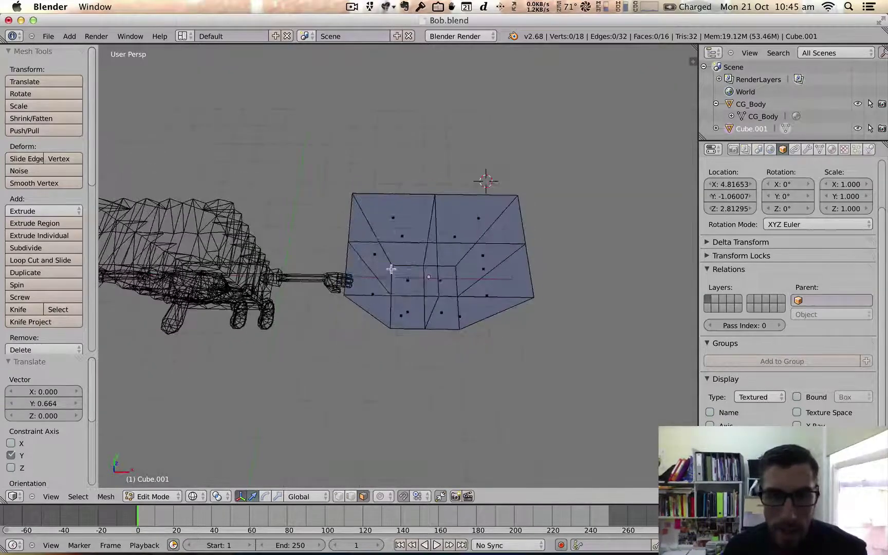
pyautogui.rightClick(390, 266)
pyautogui.keyDown('shift'); pyautogui.rightClick(396, 223); pyautogui.keyUp('shift')
pyautogui.moveTo(396, 223); pyautogui.dragTo(475, 245, button='middle')
pyautogui.keyDown('shift'); pyautogui.rightClick(408, 248); pyautogui.keyUp('shift')
pyautogui.keyDown('shift'); pyautogui.rightClick(376, 243); pyautogui.keyUp('shift')
pyautogui.keyDown('shift'); pyautogui.rightClick(374, 242); pyautogui.keyUp('shift')
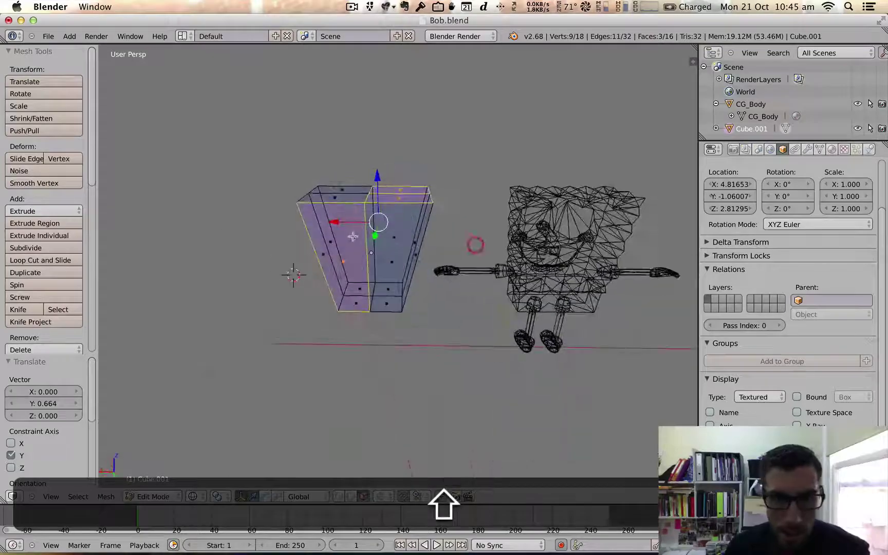
pyautogui.moveTo(353, 238); pyautogui.dragTo(348, 253, button='middle')
pyautogui.keyDown('shift'); pyautogui.rightClick(347, 264); pyautogui.keyUp('shift')
pyautogui.keyDown('shift'); pyautogui.rightClick(390, 269); pyautogui.keyUp('shift')
pyautogui.moveTo(426, 261); pyautogui.dragTo(318, 271, button='middle')
pyautogui.keyDown('shift'); pyautogui.rightClick(372, 260); pyautogui.keyUp('shift')
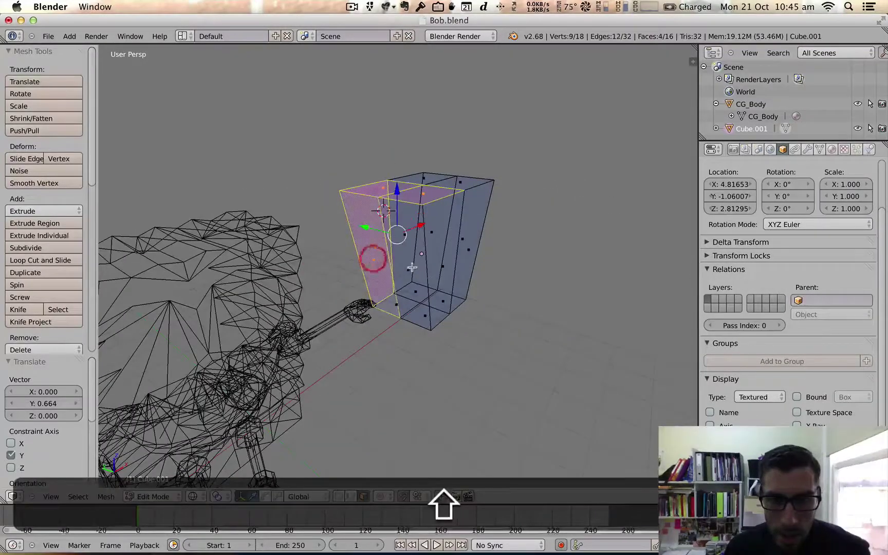
pyautogui.keyDown('shift'); pyautogui.rightClick(411, 267); pyautogui.keyUp('shift')
pyautogui.moveTo(427, 265); pyautogui.dragTo(397, 283, button='middle')
pyautogui.keyDown('shift'); pyautogui.rightClick(388, 251); pyautogui.keyUp('shift')
pyautogui.scroll(-2, 389, 251)
pyautogui.scroll(5, 397, 284)
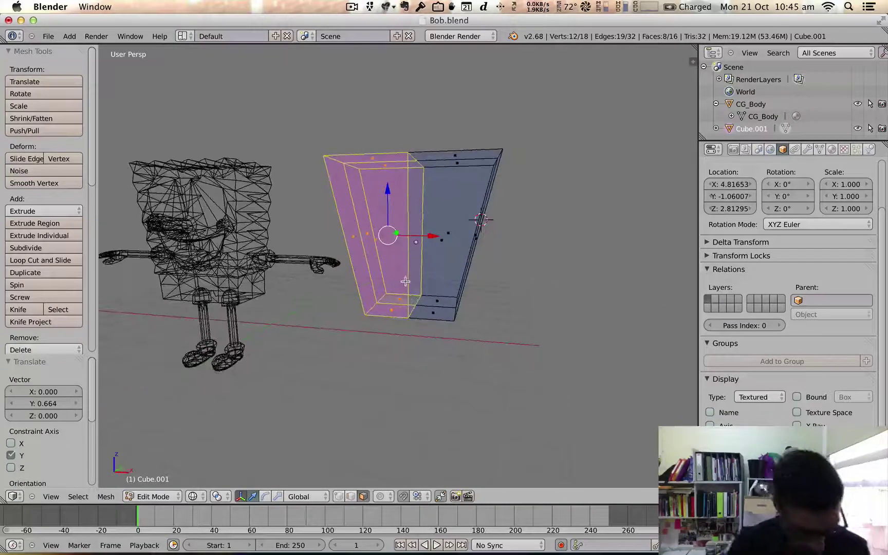
pyautogui.press('x')
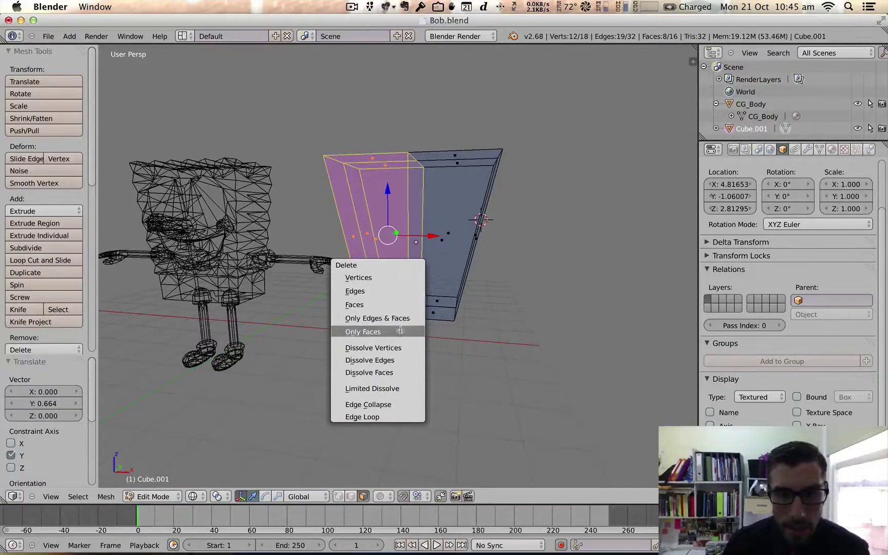
pyautogui.click(374, 305)
# Return to Object Mode and add a Mirror modifier to the remaining half of the block.
pyautogui.scroll(5, 411, 268)
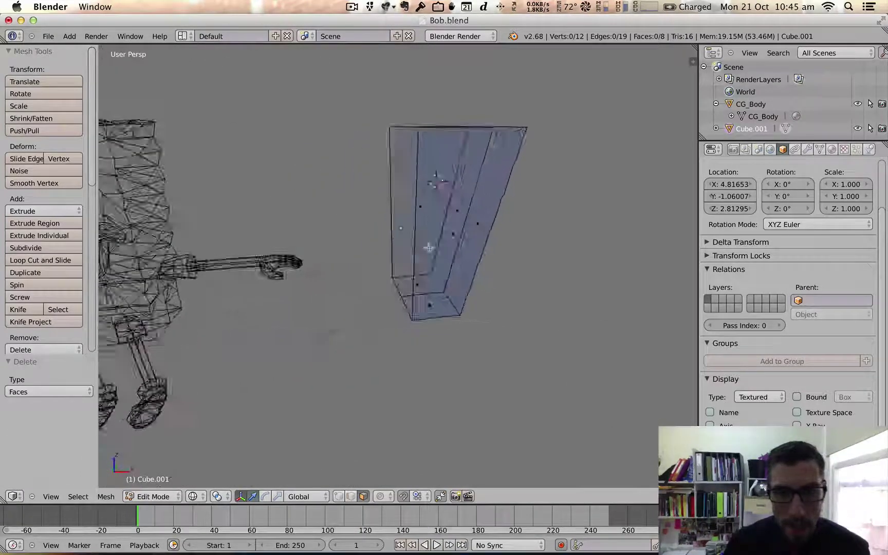
pyautogui.moveTo(428, 248); pyautogui.dragTo(448, 247, button='middle')
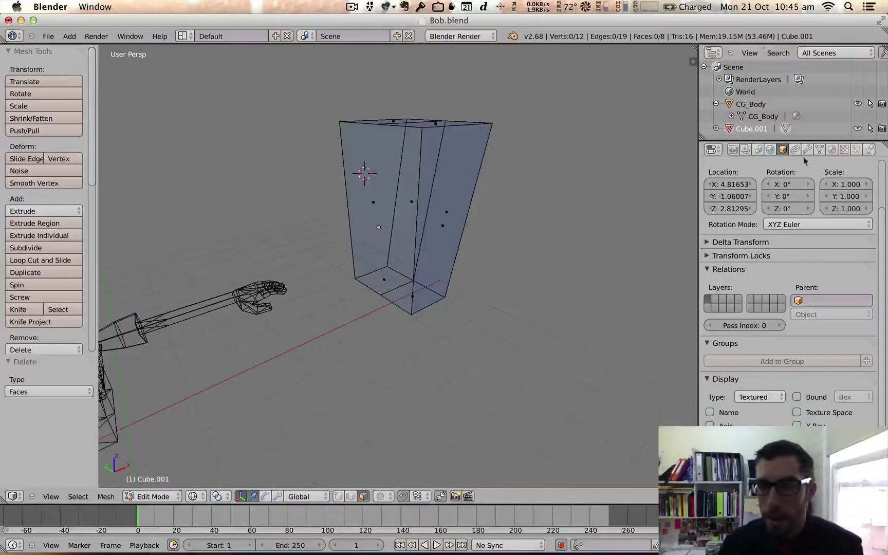
pyautogui.click(169, 496)
pyautogui.click(168, 481)
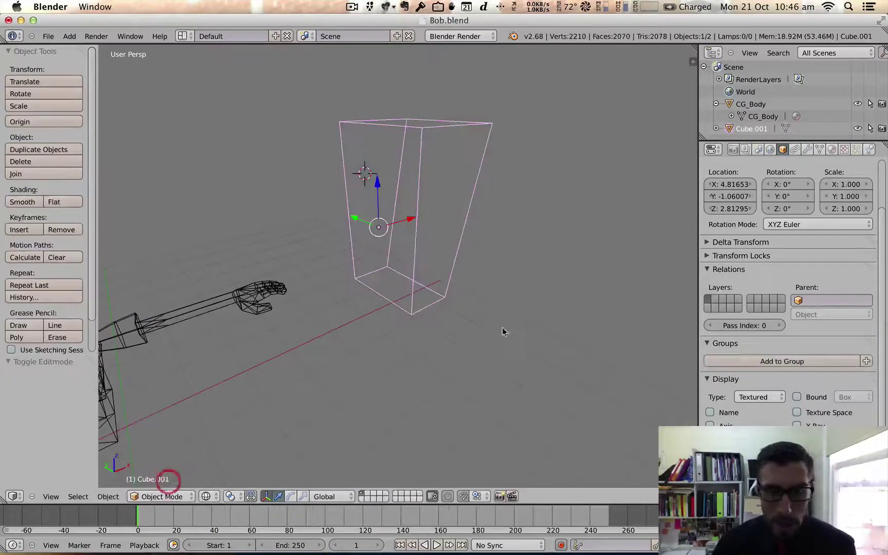
pyautogui.click(809, 150)
pyautogui.click(778, 191)
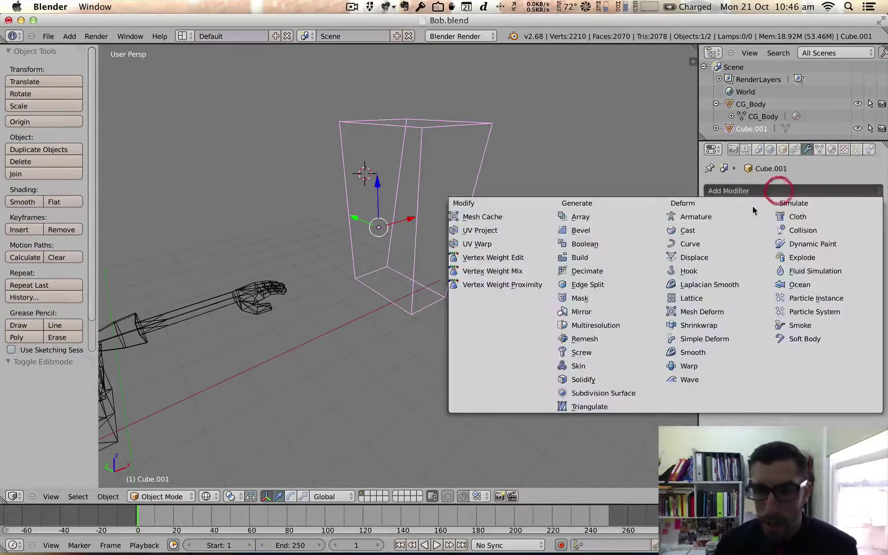
pyautogui.click(590, 312)
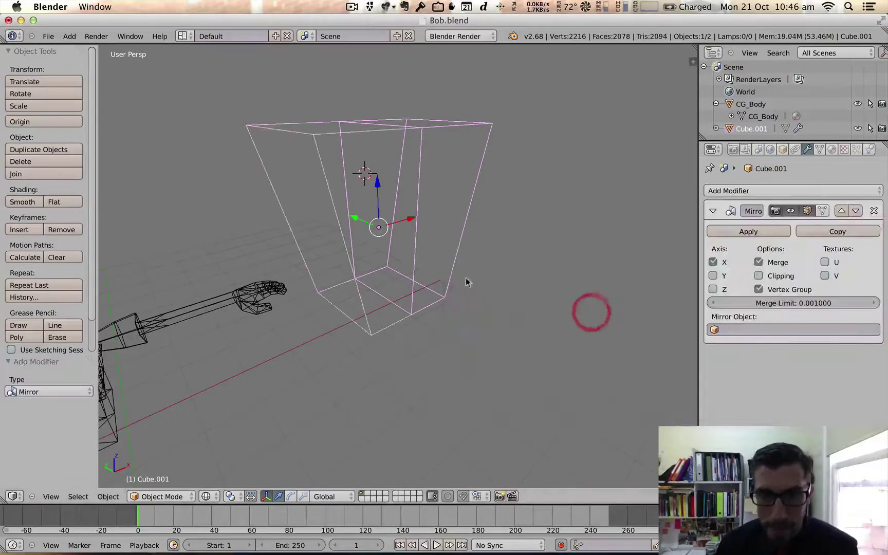
# Examine the mirrored block beside the SpongeBob wireframe from several angles.
pyautogui.moveTo(455, 292); pyautogui.dragTo(252, 311, button='middle')
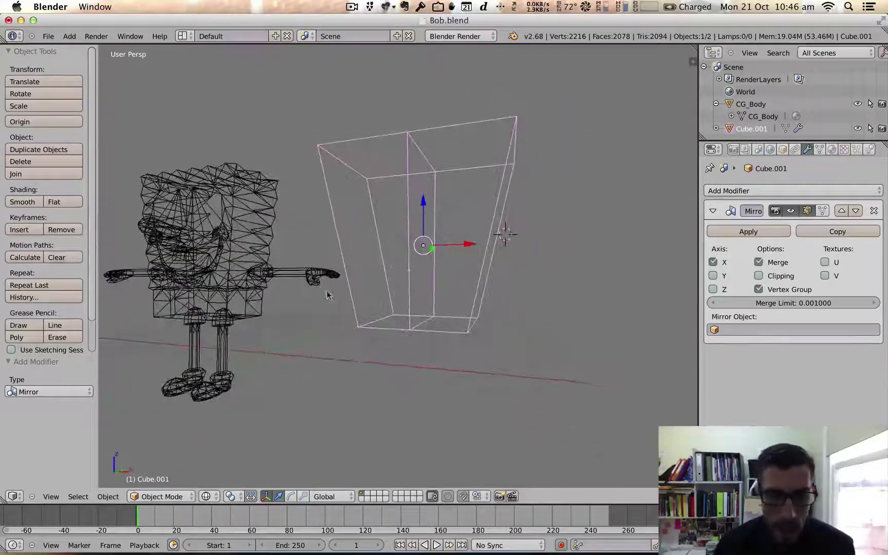
pyautogui.scroll(4, 273, 314)
pyautogui.rightClick(284, 316)
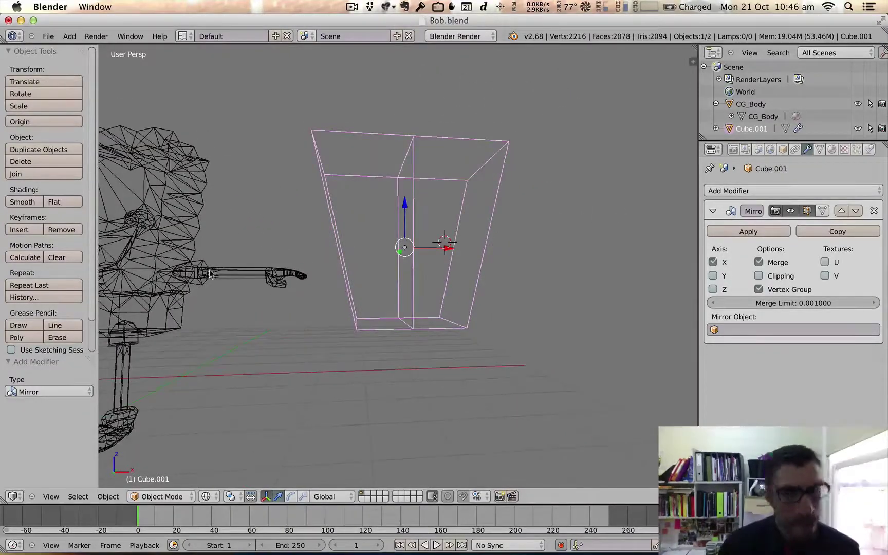
pyautogui.moveTo(441, 271); pyautogui.dragTo(507, 266, button='middle')
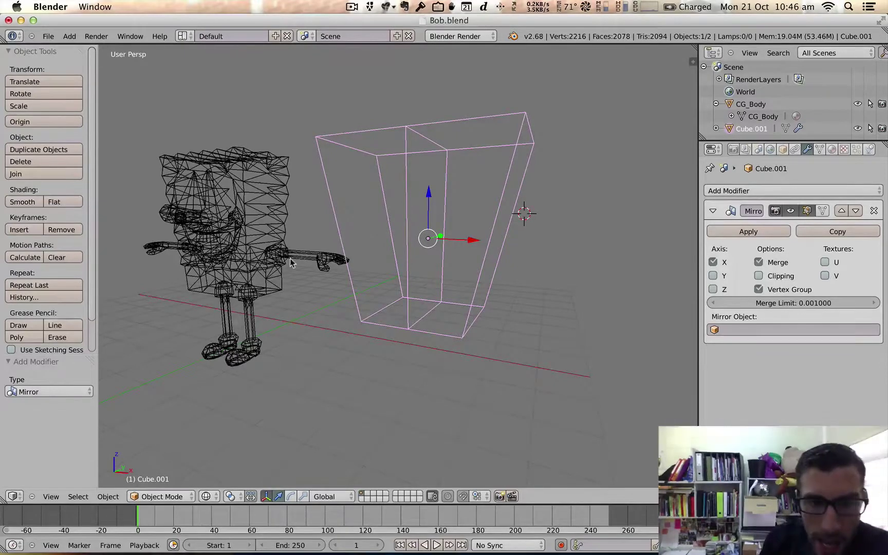
pyautogui.moveTo(262, 274); pyautogui.dragTo(284, 271, button='middle')
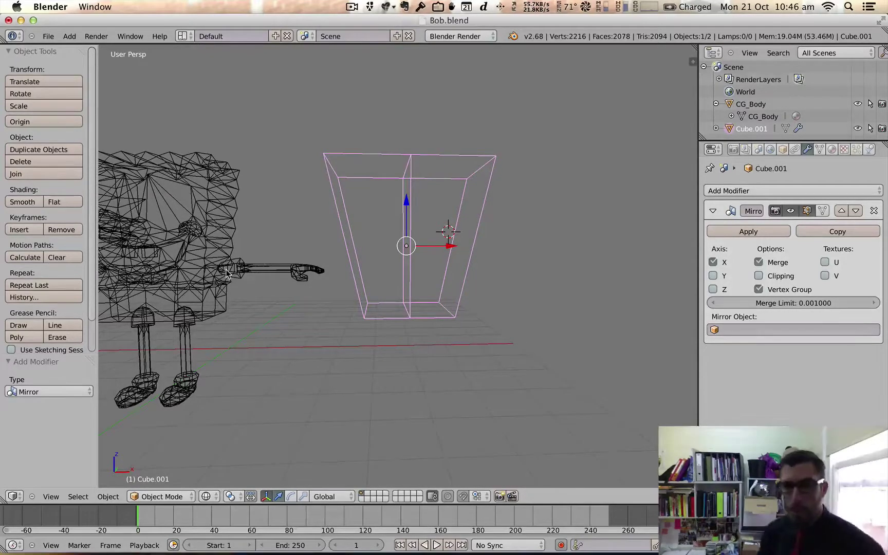
pyautogui.moveTo(426, 258); pyautogui.dragTo(460, 259, button='middle')
pyautogui.moveTo(394, 364); pyautogui.dragTo(435, 299, button='middle')
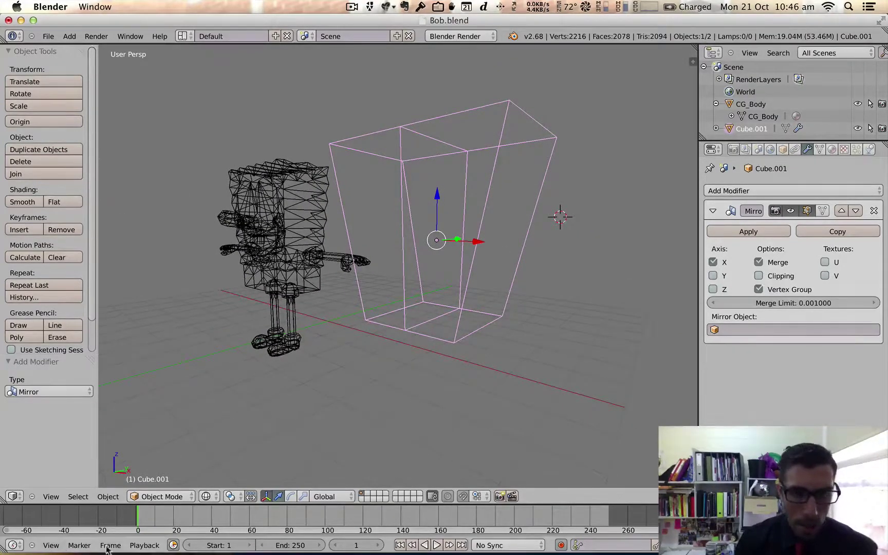
# In Edit Mode, cut a horizontal line with the Knife across the block's outer side, from the front to the back vertical edge.
pyautogui.click(161, 497)
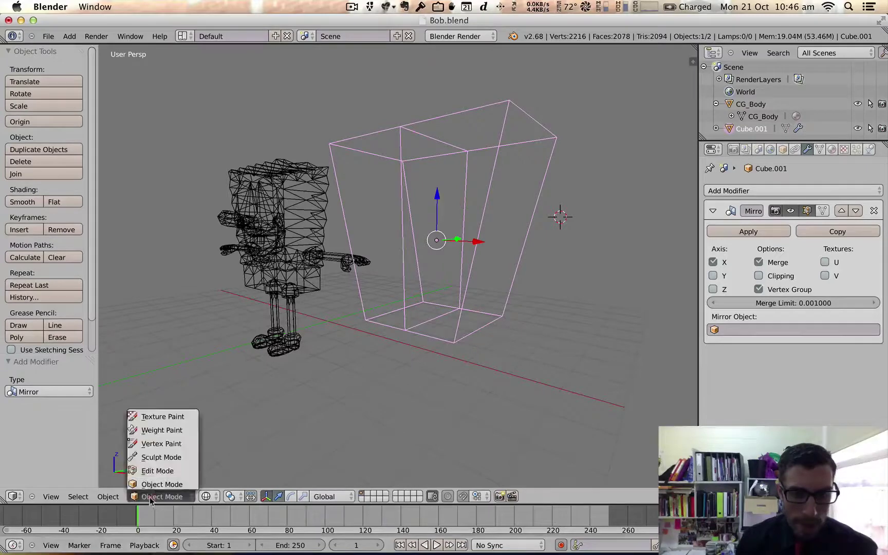
pyautogui.click(161, 470)
pyautogui.press('k')
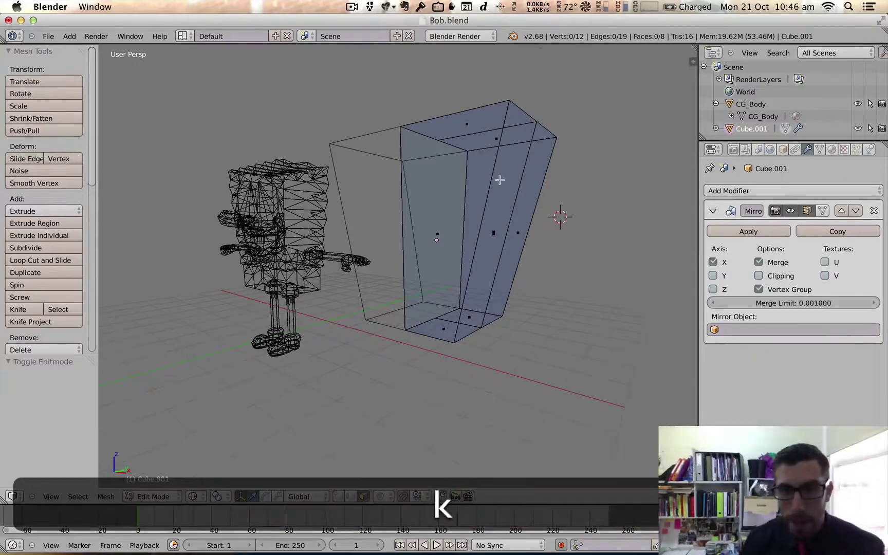
pyautogui.moveTo(498, 180); pyautogui.dragTo(480, 198, button='middle')
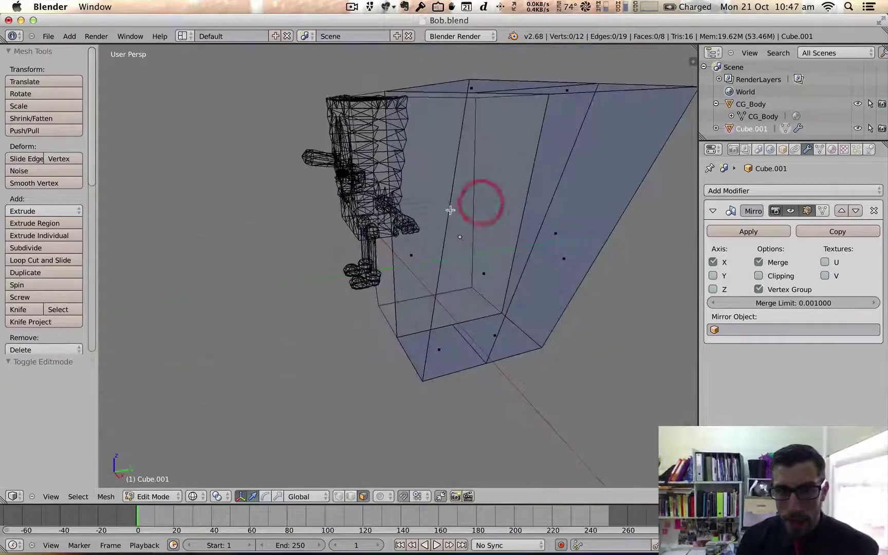
pyautogui.press('k')
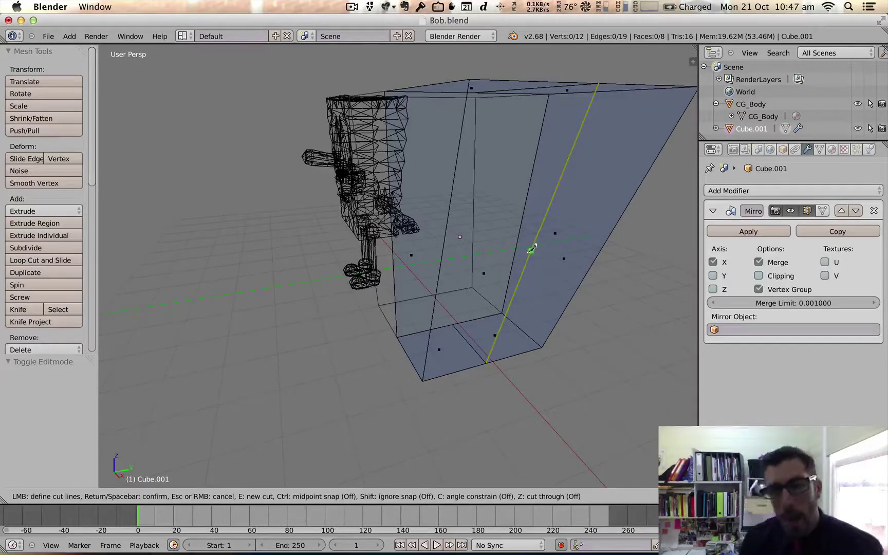
pyautogui.click(445, 246)
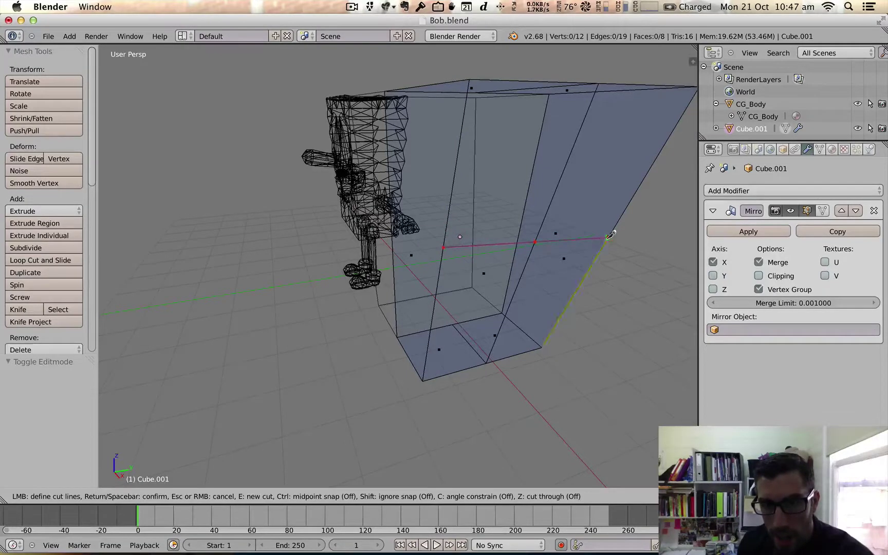
pyautogui.click(612, 235)
pyautogui.press('space')
# Knife-cut a small closed diamond around the crossing of the horizontal cut and the middle vertical edge on the block's outer side.
pyautogui.moveTo(604, 242); pyautogui.dragTo(583, 257, button='middle')
pyautogui.scroll(5, 511, 233)
pyautogui.scroll(-7, 564, 190)
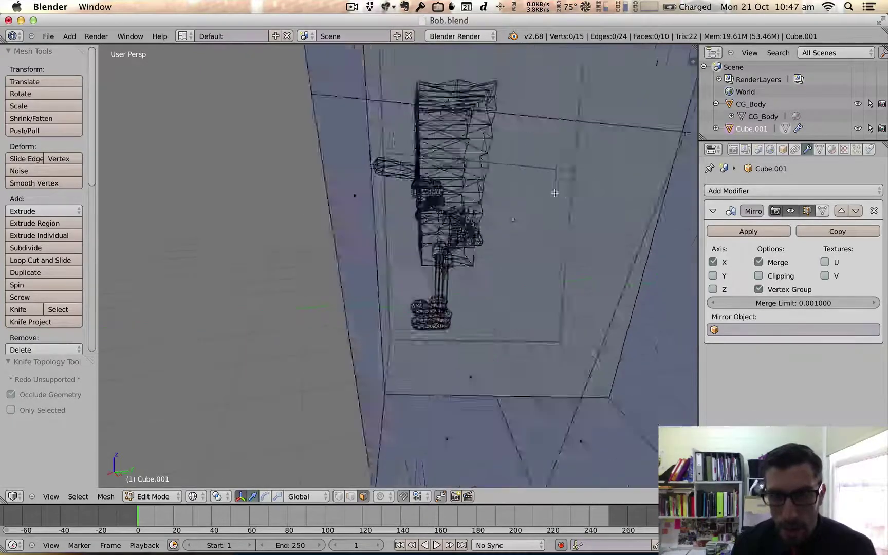
pyautogui.scroll(6, 562, 190)
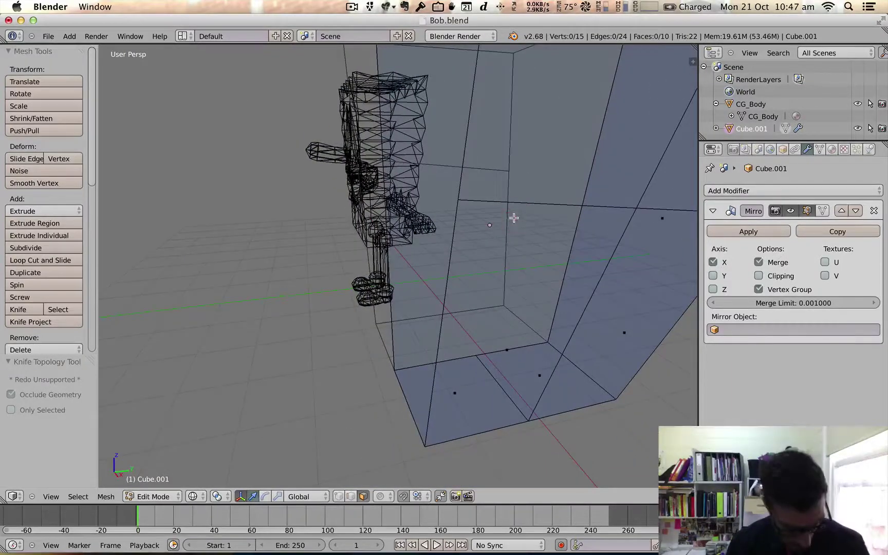
pyautogui.press('k')
pyautogui.click(615, 205)
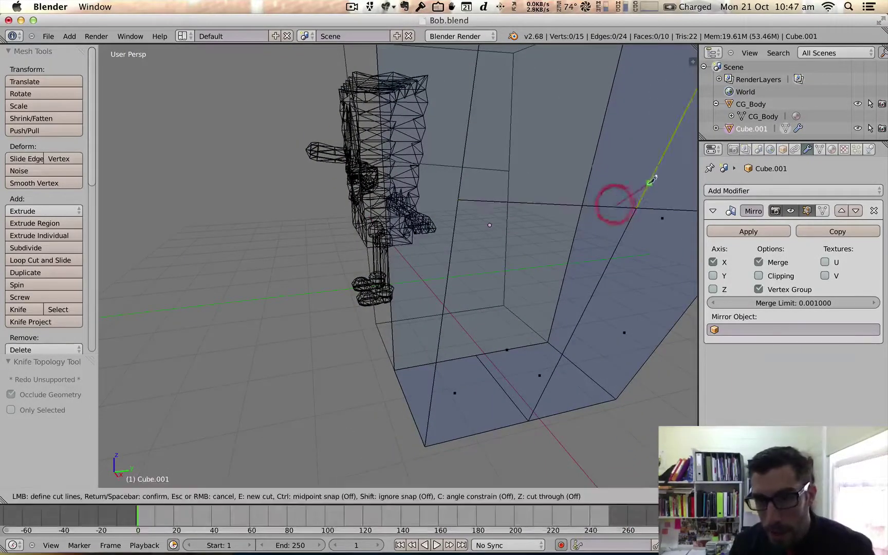
pyautogui.click(662, 209)
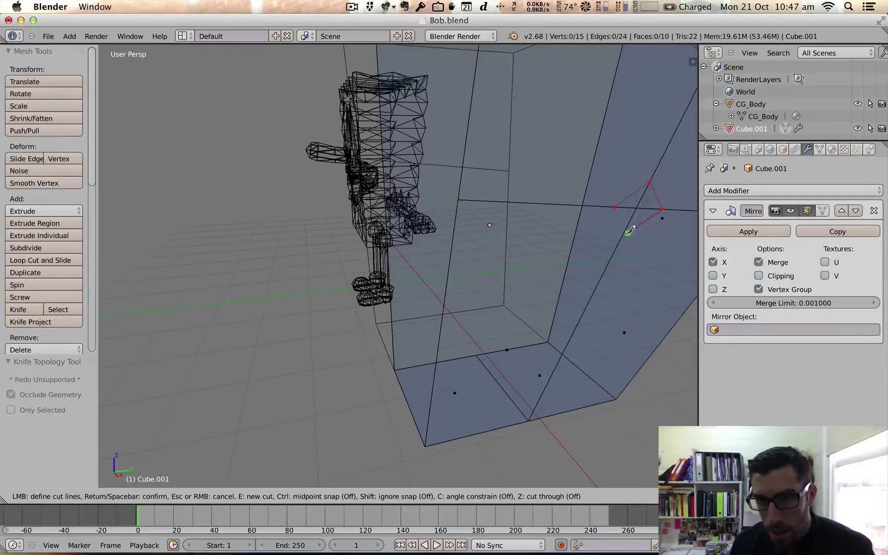
pyautogui.click(623, 233)
pyautogui.press('Return')
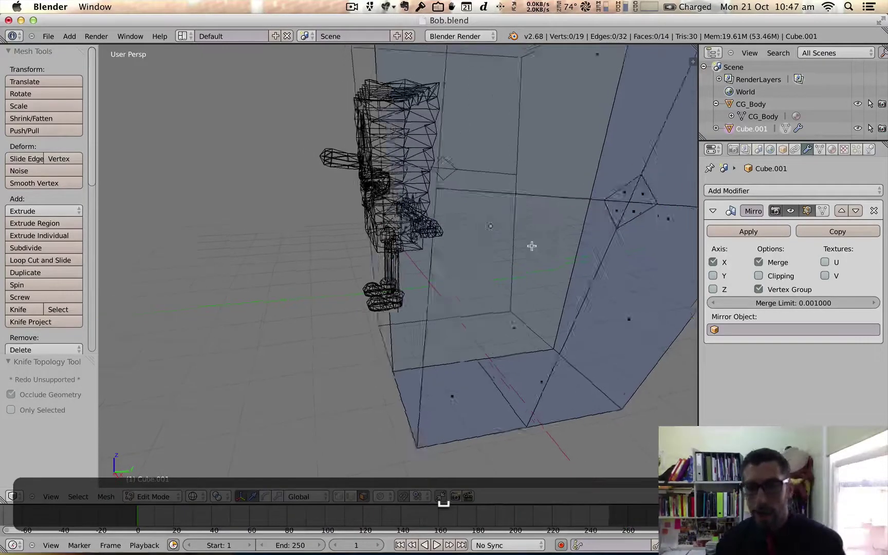
# Knife-cut an edge from the diamond's top corner to the upper front corner of the block's outer side.
pyautogui.moveTo(532, 246)
pyautogui.mouseDown(button='middle')
pyautogui.moveTo(527, 236)
pyautogui.moveTo(654, 190)
pyautogui.moveTo(517, 240)
pyautogui.moveTo(538, 245)
pyautogui.mouseUp(button='middle')
pyautogui.scroll(-3, 539, 245)
pyautogui.scroll(-2, 548, 226)
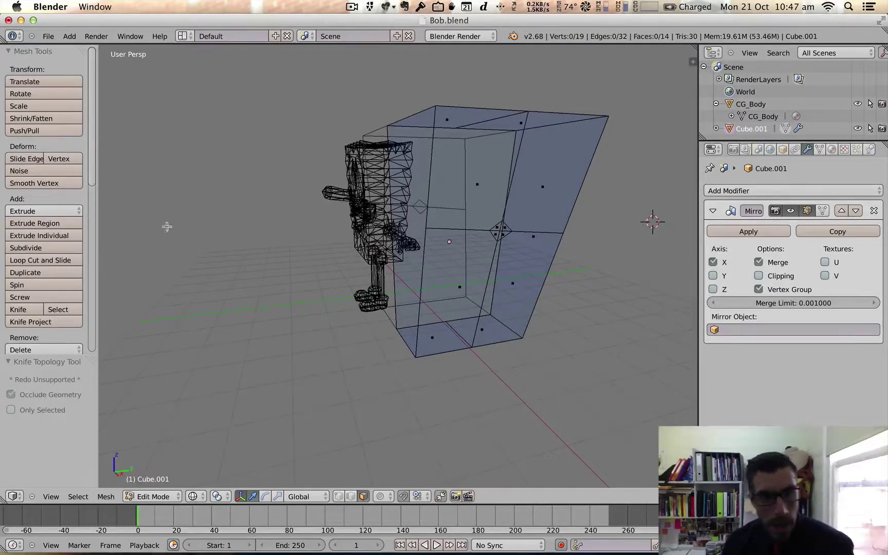
pyautogui.press('k')
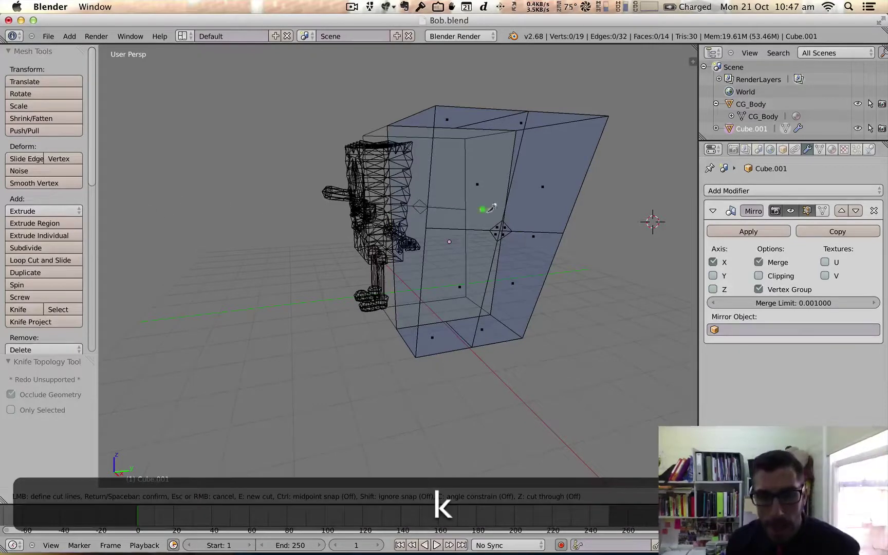
pyautogui.click(502, 218)
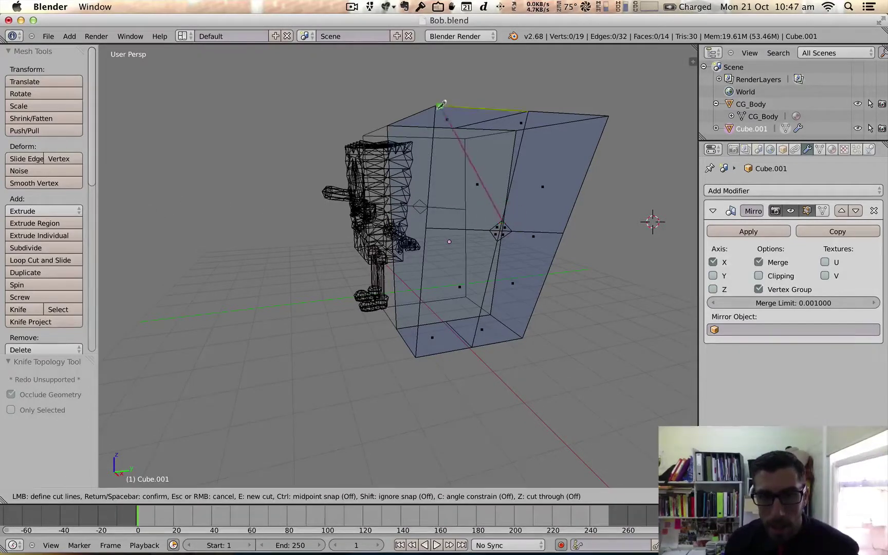
pyautogui.click(436, 106)
pyautogui.press('space')
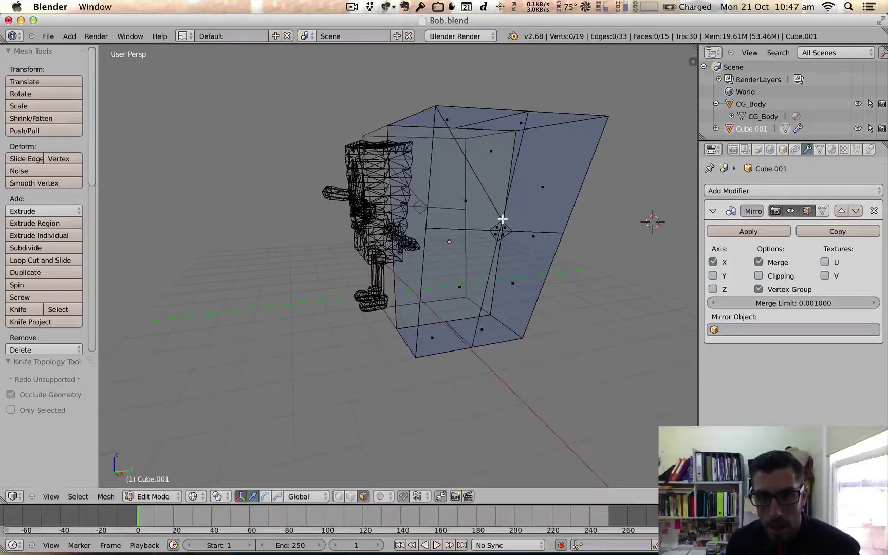
# Knife-cut an edge from the diamond's top corner to the upper back corner of the block's outer side.
pyautogui.press('k')
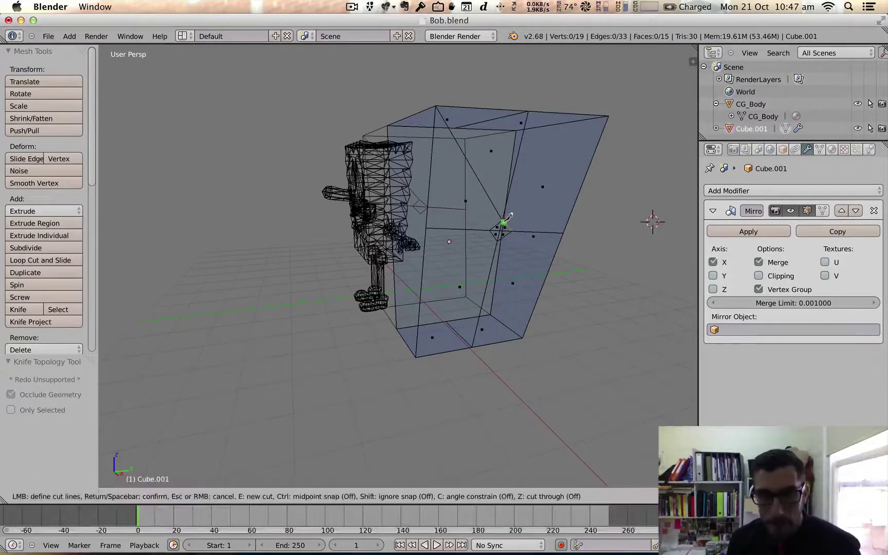
pyautogui.click(503, 222)
pyautogui.click(610, 116)
pyautogui.press('space')
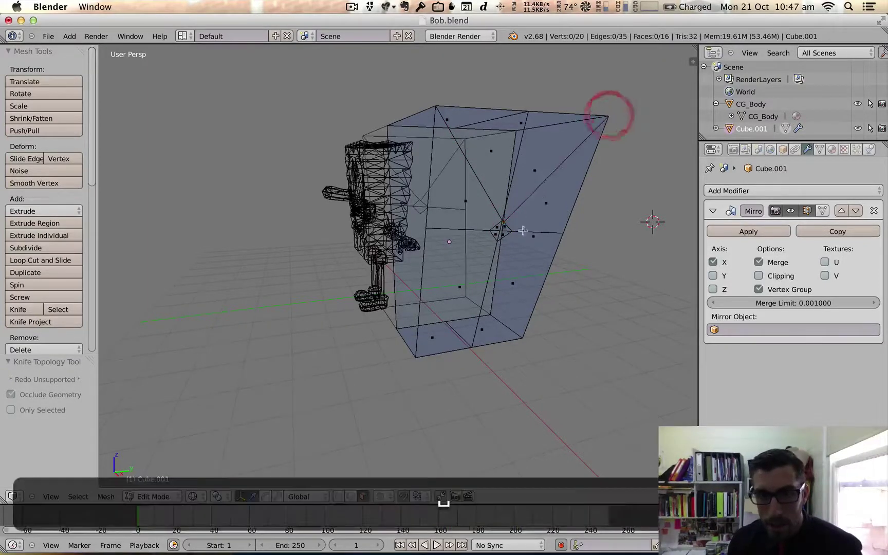
pyautogui.scroll(5, 525, 236)
pyautogui.scroll(-5, 528, 235)
pyautogui.moveTo(528, 235); pyautogui.dragTo(527, 235, button='middle')
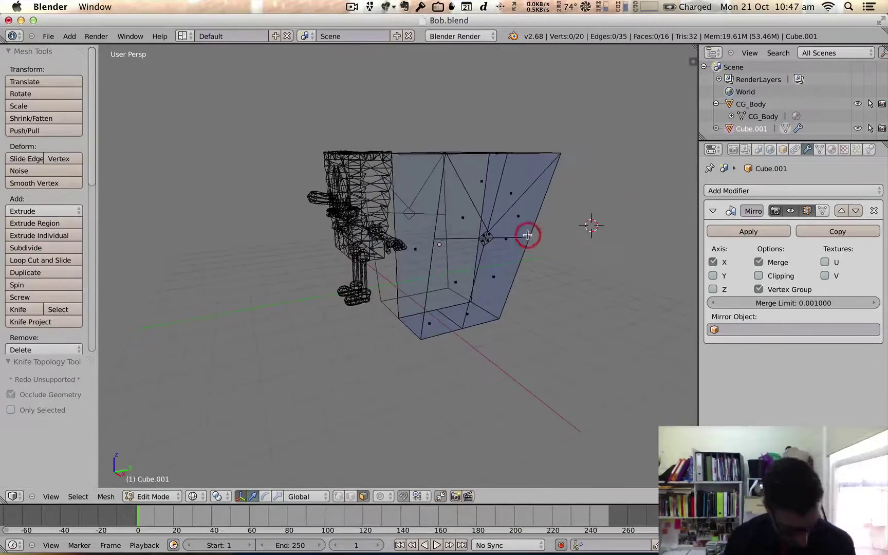
pyautogui.press('k')
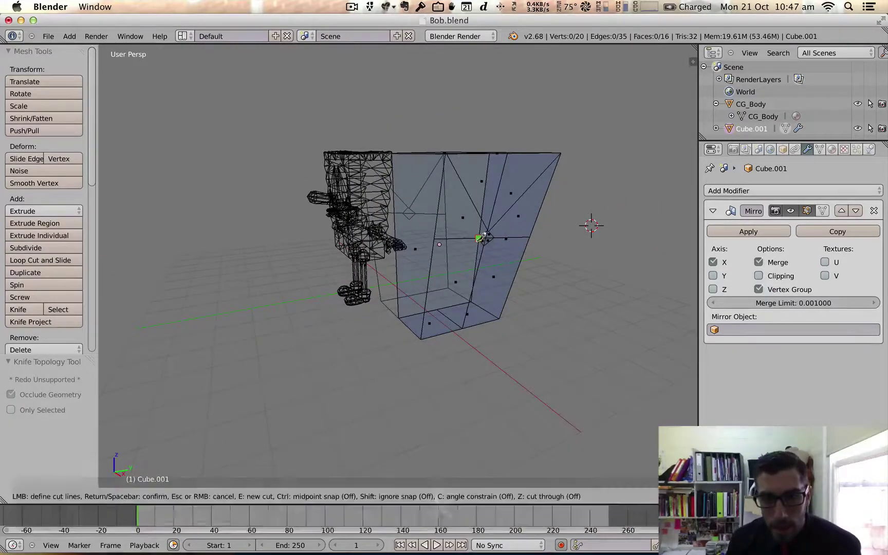
pyautogui.click(479, 238)
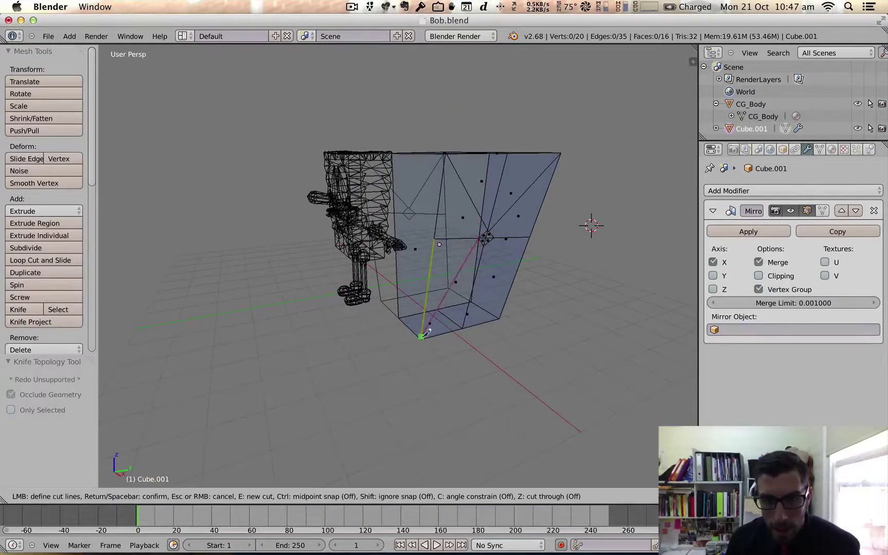
pyautogui.press('Escape')
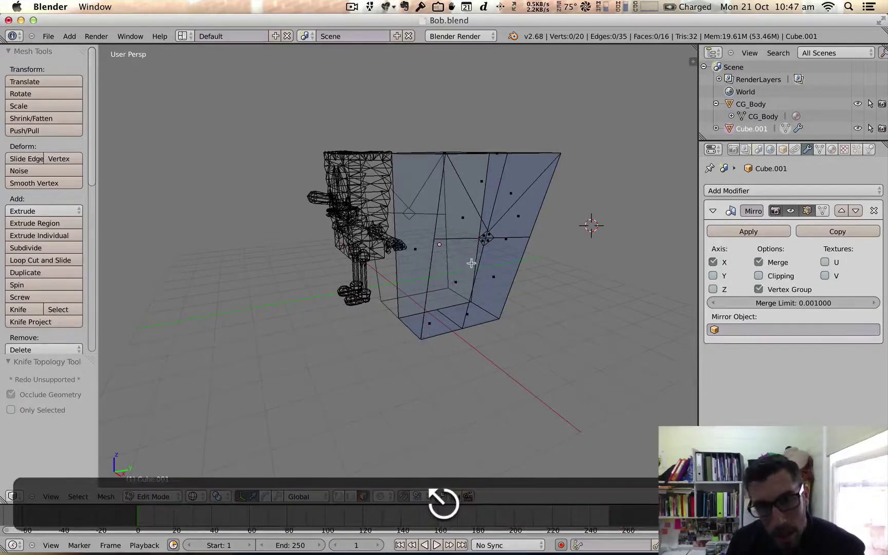
# Knife-cut an edge from the diamond's bottom corner to the lower front corner of the block's outer side.
pyautogui.scroll(-2, 483, 270)
pyautogui.moveTo(483, 270); pyautogui.dragTo(520, 262, button='middle')
pyautogui.scroll(4, 474, 270)
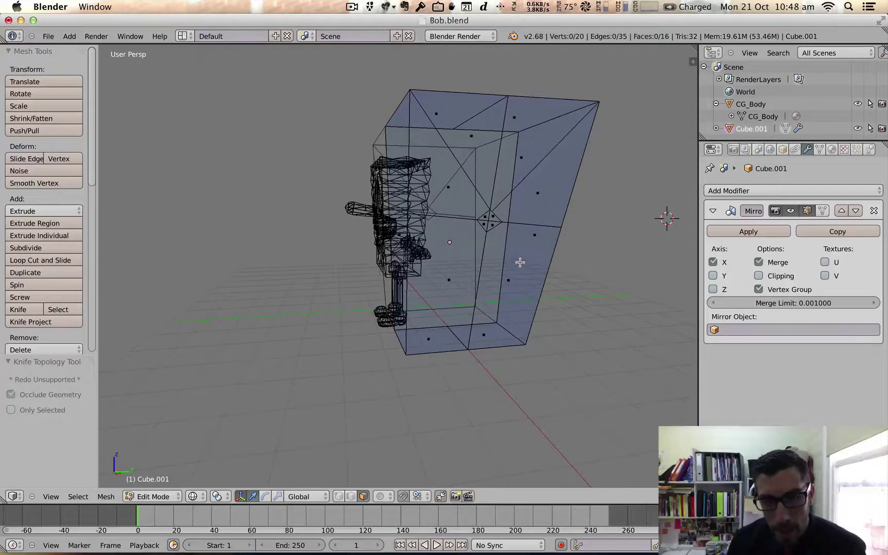
pyautogui.press('k')
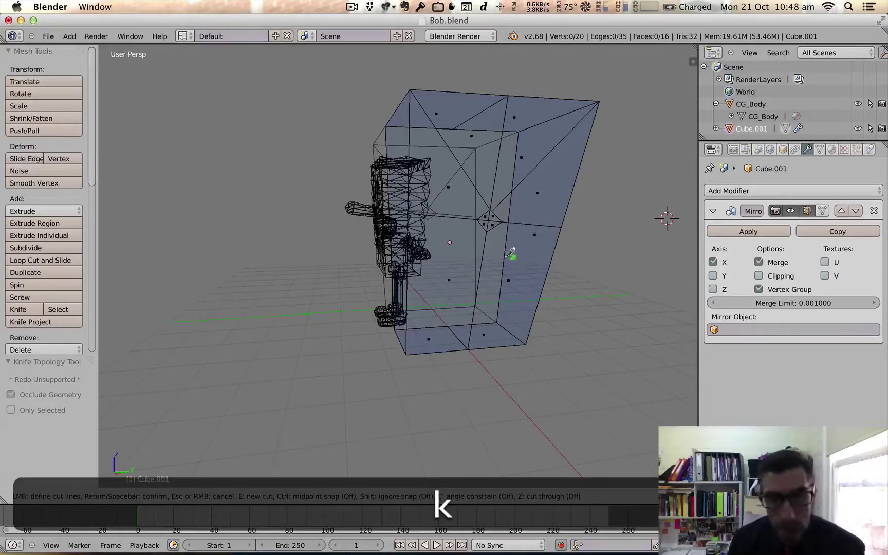
pyautogui.click(486, 229)
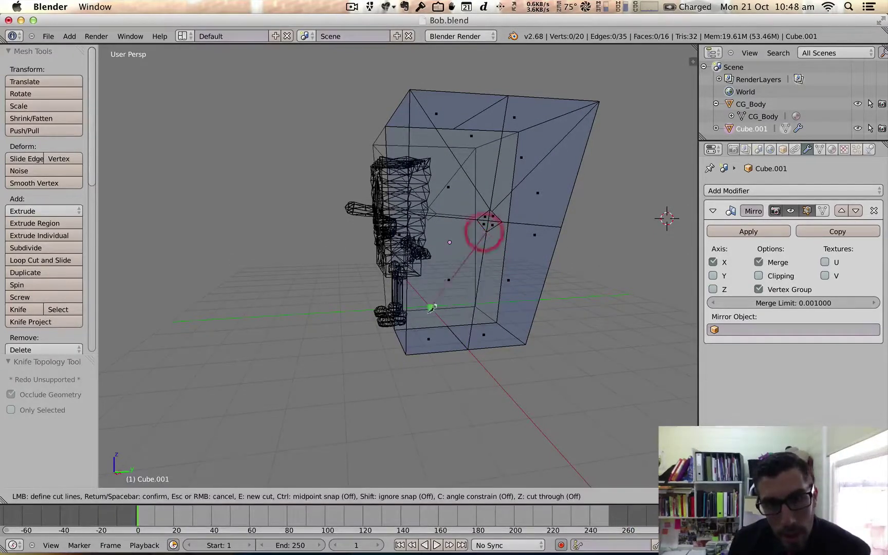
pyautogui.click(406, 355)
pyautogui.press('space')
# Knife-cut an edge from the diamond's bottom corner to the lower back corner of the block's outer side.
pyautogui.press('k')
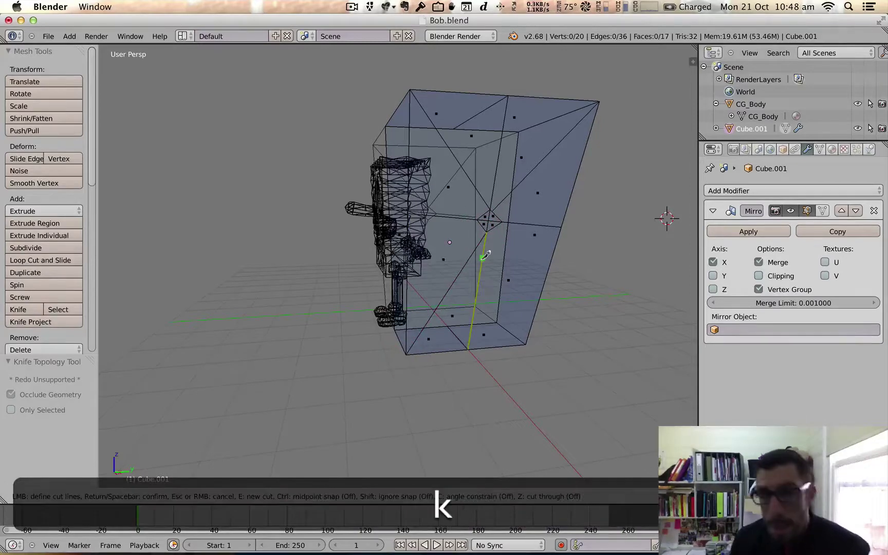
pyautogui.click(527, 343)
pyautogui.press('Return')
# Select the diamond's four faces on the block's outer side and scale them up uniformly by about 2.02.
pyautogui.moveTo(523, 345); pyautogui.dragTo(495, 300, button='middle')
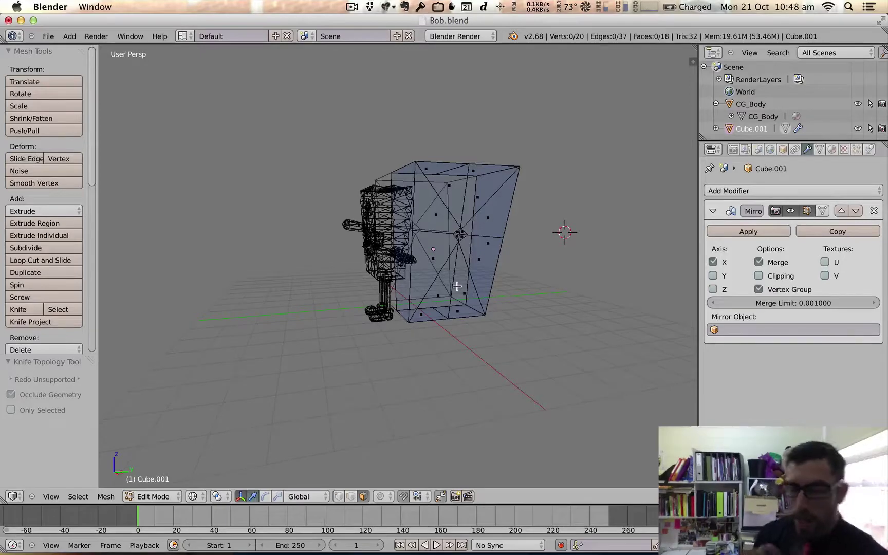
pyautogui.scroll(-2, 476, 260)
pyautogui.scroll(5, 475, 260)
pyautogui.moveTo(476, 259); pyautogui.dragTo(483, 264, button='middle')
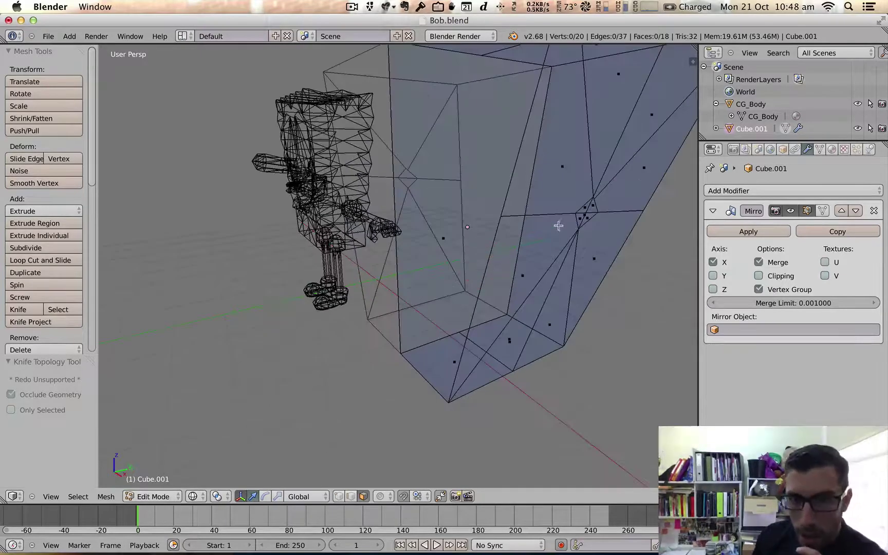
pyautogui.moveTo(558, 226); pyautogui.dragTo(548, 216, button='middle')
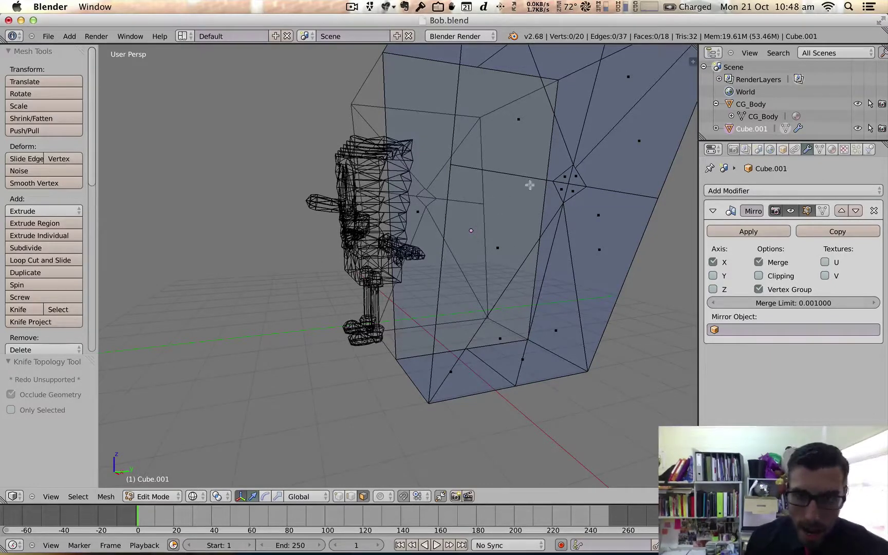
pyautogui.rightClick(563, 180)
pyautogui.keyDown('shift'); pyautogui.rightClick(575, 179); pyautogui.keyUp('shift')
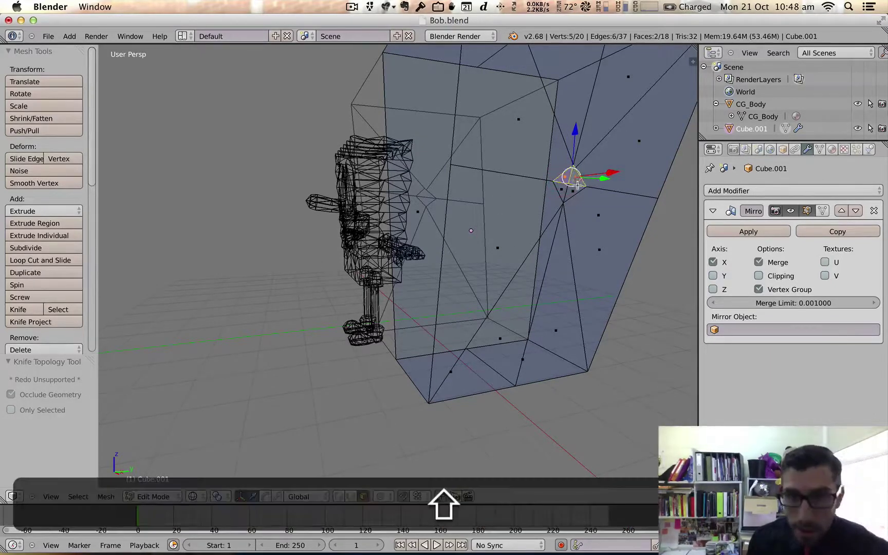
pyautogui.keyDown('shift'); pyautogui.rightClick(570, 193); pyautogui.keyUp('shift')
pyautogui.moveTo(517, 205)
pyautogui.mouseDown(button='middle')
pyautogui.moveTo(479, 218)
pyautogui.moveTo(524, 211)
pyautogui.mouseUp(button='middle')
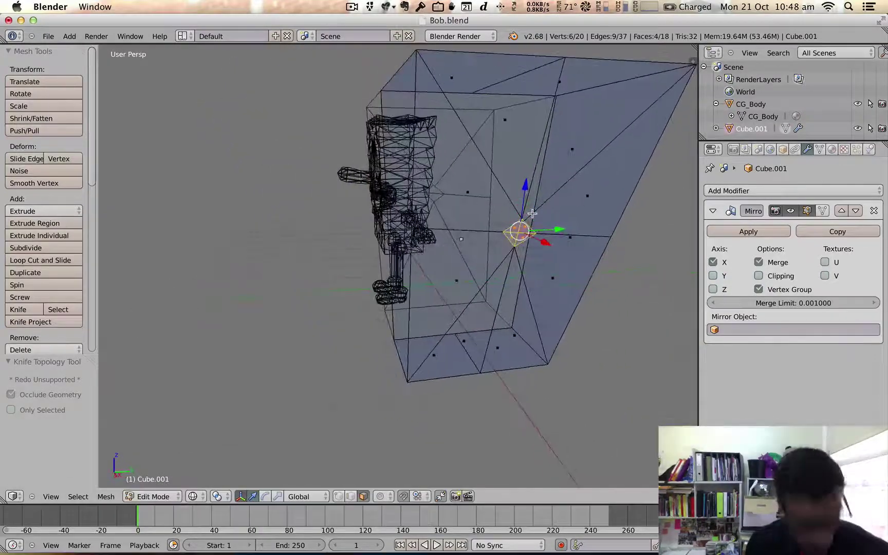
pyautogui.press('s')
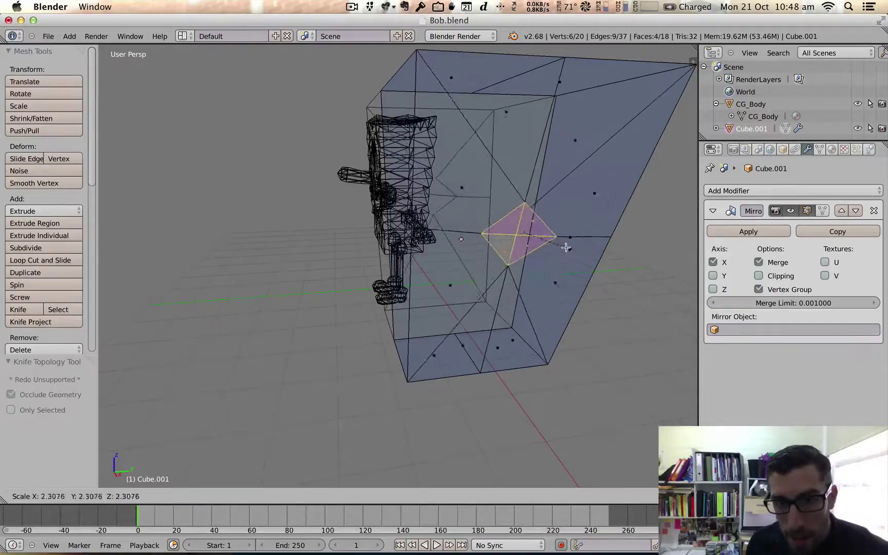
pyautogui.click(559, 242)
pyautogui.moveTo(559, 242); pyautogui.dragTo(529, 242, button='middle')
pyautogui.click(536, 235)
# Extrude the diamond faces outward as an arm, by about 1.86 in X and -0.43 in Z, and raise its end about 0.45 along Z.
pyautogui.scroll(-5, 529, 236)
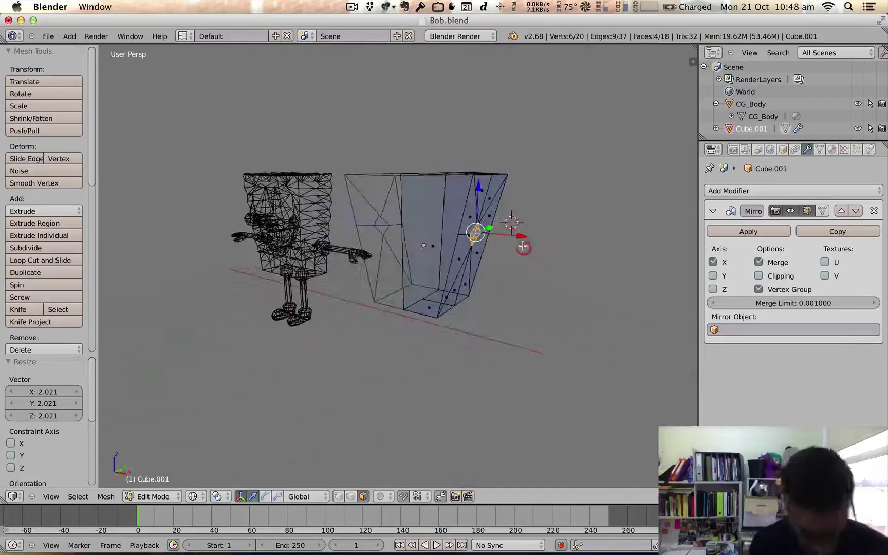
pyautogui.press('e')
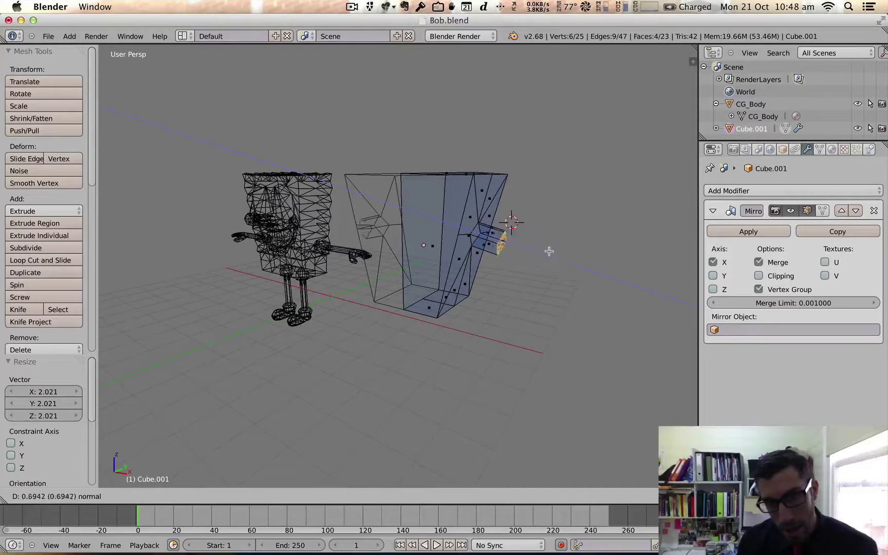
pyautogui.click(604, 256)
pyautogui.moveTo(559, 233); pyautogui.dragTo(557, 210)
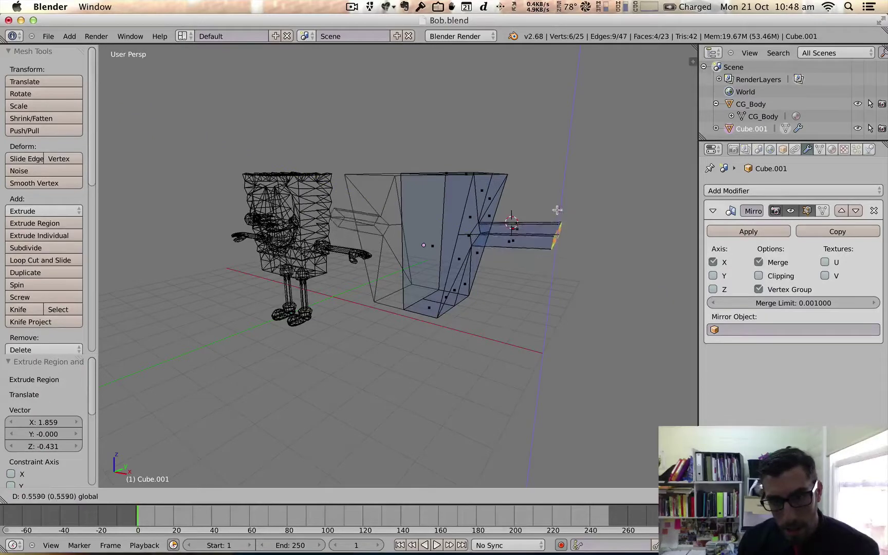
pyautogui.click(557, 215)
# Examine the extruded arm and the block from the front, side and below, comparing them with the SpongeBob wireframe.
pyautogui.moveTo(557, 214); pyautogui.dragTo(252, 279, button='middle')
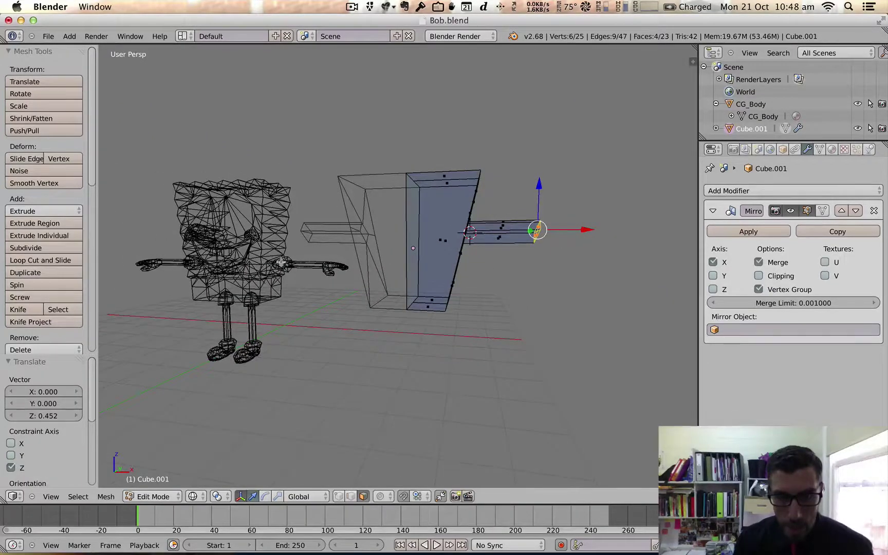
pyautogui.moveTo(414, 274); pyautogui.dragTo(557, 232, button='middle')
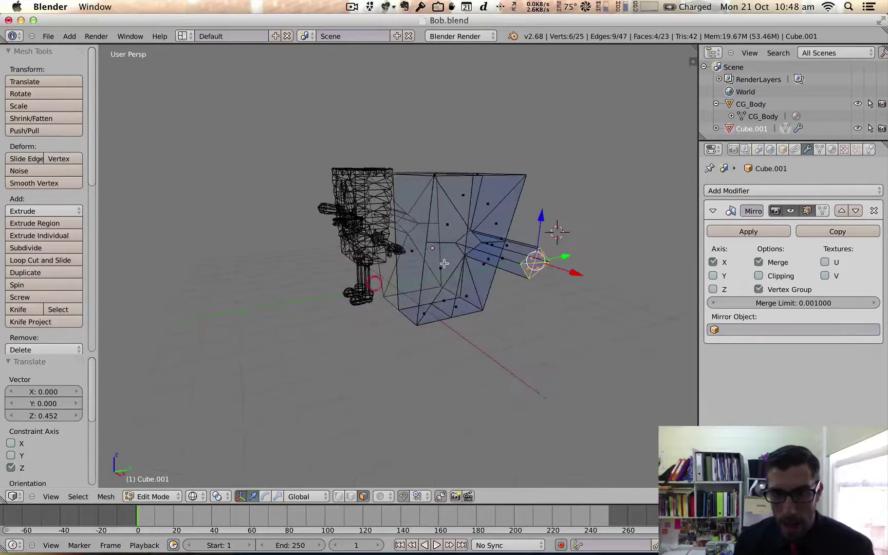
pyautogui.scroll(4, 446, 267)
pyautogui.scroll(-1, 443, 268)
pyautogui.moveTo(442, 268); pyautogui.dragTo(469, 279, button='middle')
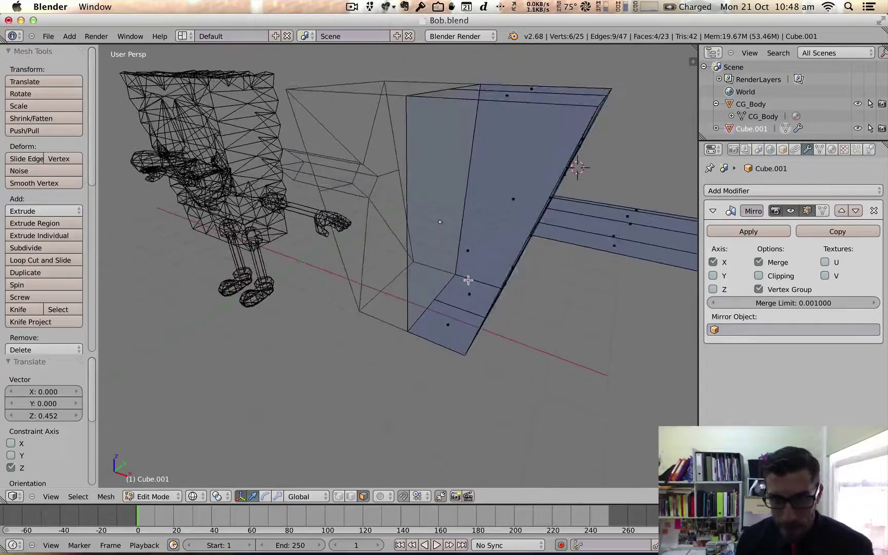
pyautogui.press('c')
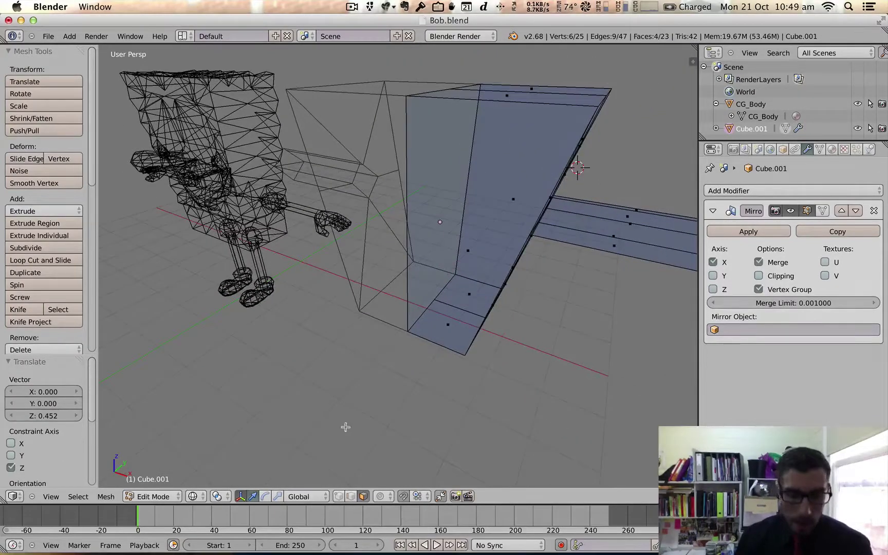
pyautogui.moveTo(531, 261); pyautogui.dragTo(484, 245, button='middle')
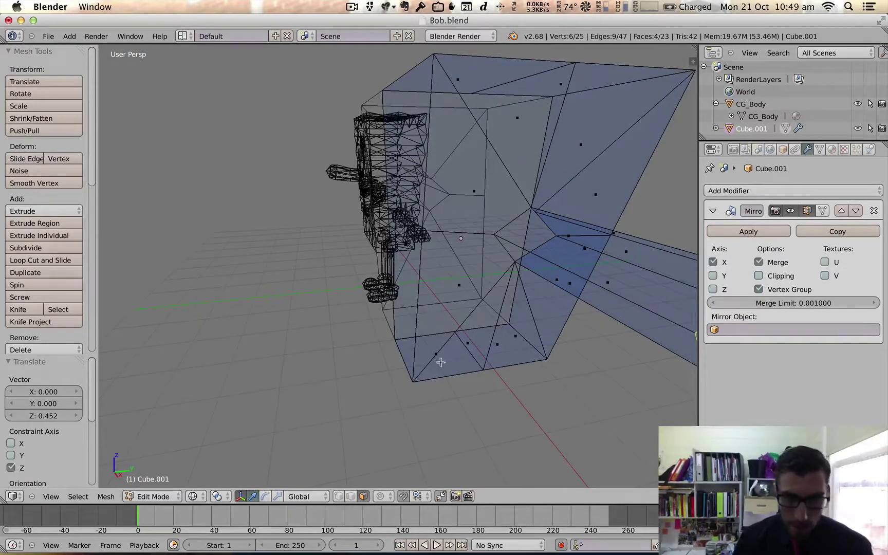
pyautogui.moveTo(537, 305); pyautogui.dragTo(499, 293, button='middle')
pyautogui.press('c')
pyautogui.press('Escape')
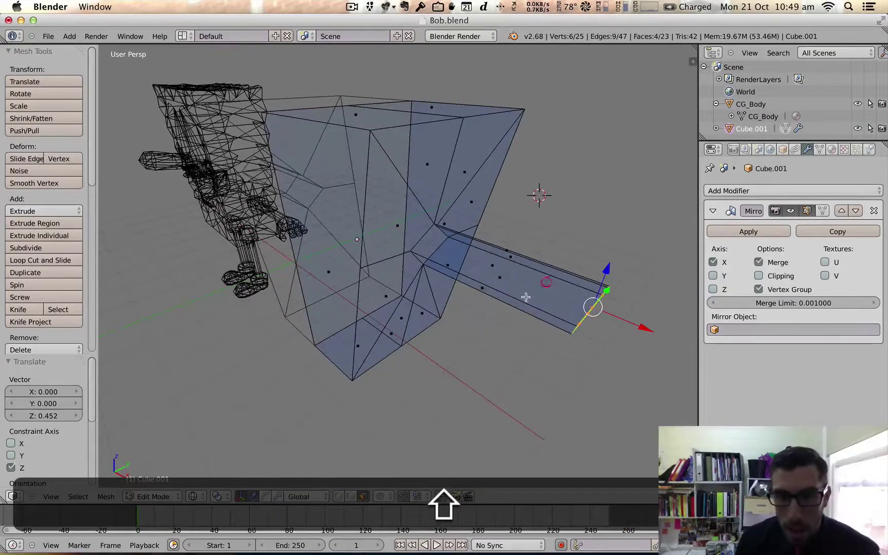
# Add faces along the sides of the extruded arm to the selection with Circle Select.
pyautogui.press('c')
pyautogui.moveTo(490, 265); pyautogui.dragTo(482, 288)
pyautogui.press('Escape')
pyautogui.moveTo(481, 287)
pyautogui.mouseDown(button='middle')
pyautogui.moveTo(532, 224)
pyautogui.moveTo(448, 254)
pyautogui.moveTo(428, 250)
pyautogui.mouseUp(button='middle')
pyautogui.press('c')
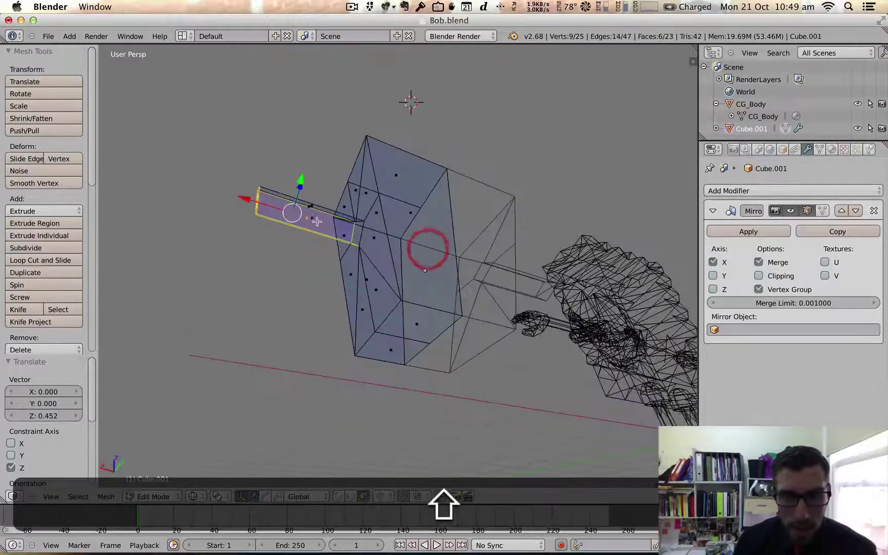
pyautogui.click(315, 221)
pyautogui.press('Escape')
# Inspect the arm's base up close and undo the side-face selections, the raise of the arm's end and the arm extrusion.
pyautogui.moveTo(316, 285)
pyautogui.mouseDown(button='middle')
pyautogui.moveTo(334, 249)
pyautogui.moveTo(357, 288)
pyautogui.moveTo(391, 278)
pyautogui.moveTo(378, 290)
pyautogui.mouseUp(button='middle')
pyautogui.scroll(5, 321, 202)
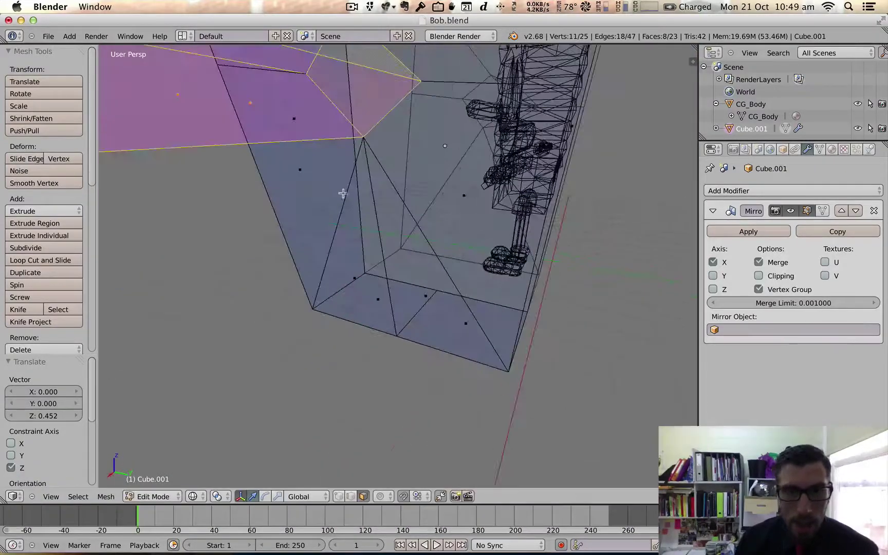
pyautogui.moveTo(340, 192); pyautogui.dragTo(341, 212, button='middle')
pyautogui.moveTo(318, 148); pyautogui.dragTo(327, 107, button='middle')
pyautogui.scroll(-3, 328, 107)
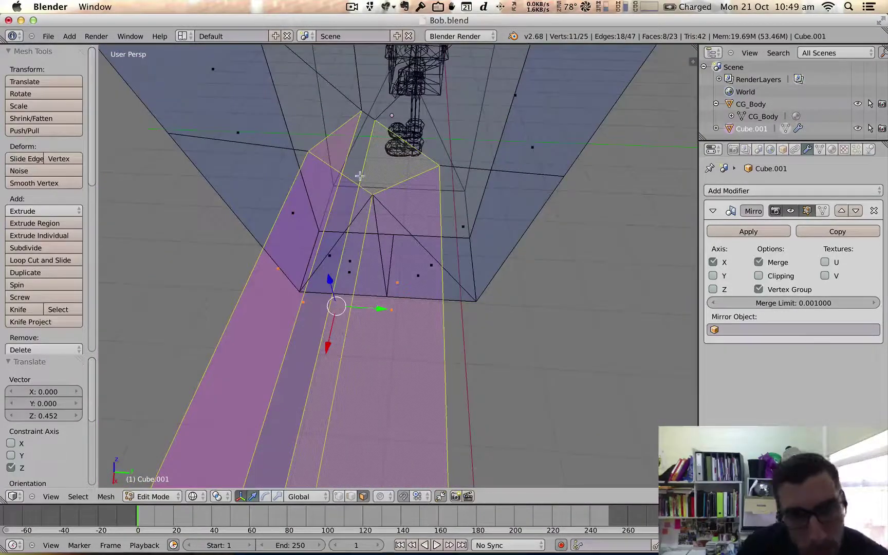
pyautogui.moveTo(359, 175); pyautogui.dragTo(368, 160, button='middle')
pyautogui.press('z')
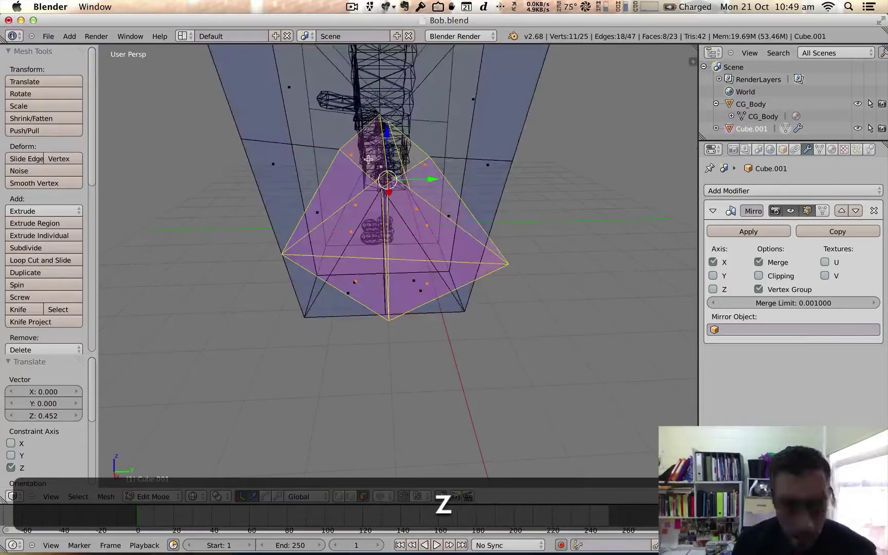
pyautogui.press('super+z')
pyautogui.press('super+z')
pyautogui.press('super+z')
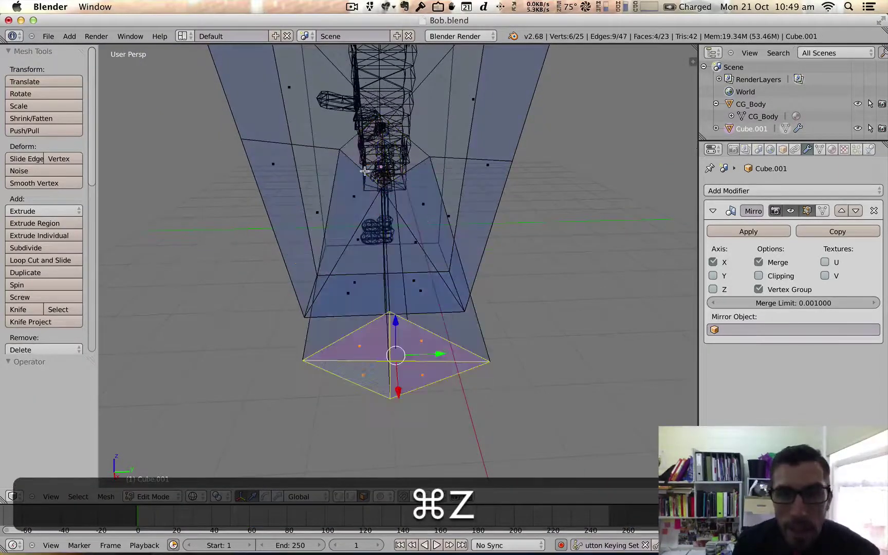
pyautogui.press('super+z')
# Try to delete the stray vertex beside the diamond's upper corner as a vertex, and undo the deletion.
pyautogui.scroll(-3, 364, 172)
pyautogui.moveTo(364, 171); pyautogui.dragTo(377, 165, button='middle')
pyautogui.scroll(6, 370, 134)
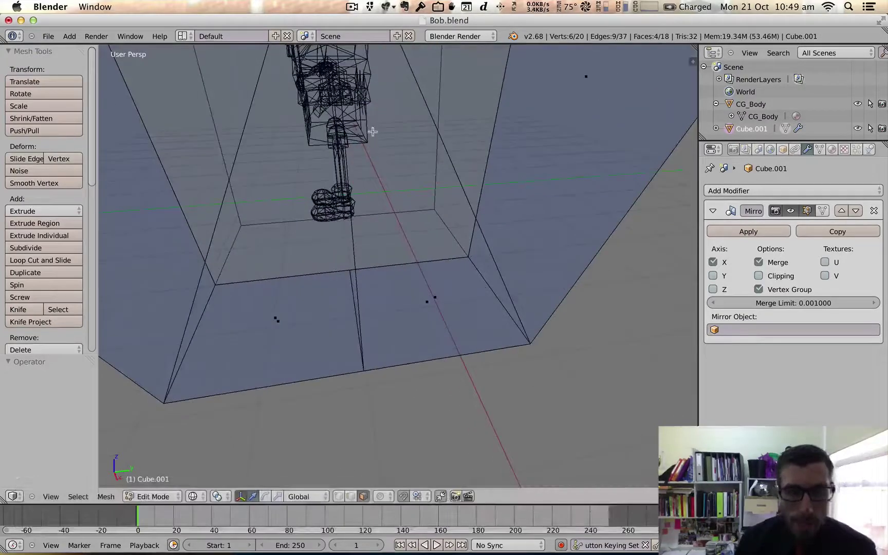
pyautogui.moveTo(373, 132)
pyautogui.keyDown('shift'); pyautogui.mouseDown(button='middle')
pyautogui.moveTo(415, 331)
pyautogui.moveTo(417, 295)
pyautogui.mouseUp(button='middle'); pyautogui.keyUp('shift')
pyautogui.moveTo(422, 198)
pyautogui.keyDown('shift'); pyautogui.mouseDown(button='middle')
pyautogui.moveTo(432, 354)
pyautogui.moveTo(407, 309)
pyautogui.moveTo(400, 283)
pyautogui.moveTo(409, 282)
pyautogui.mouseUp(button='middle'); pyautogui.keyUp('shift')
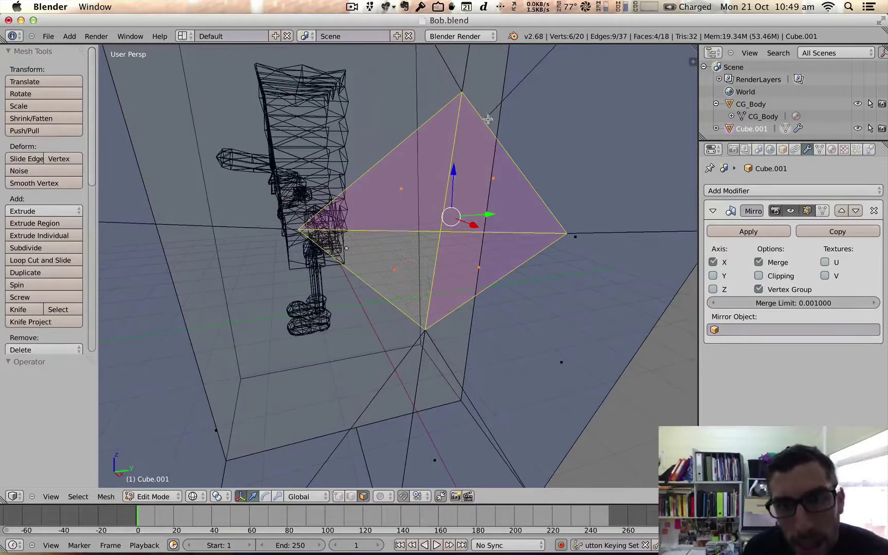
pyautogui.scroll(-8, 481, 119)
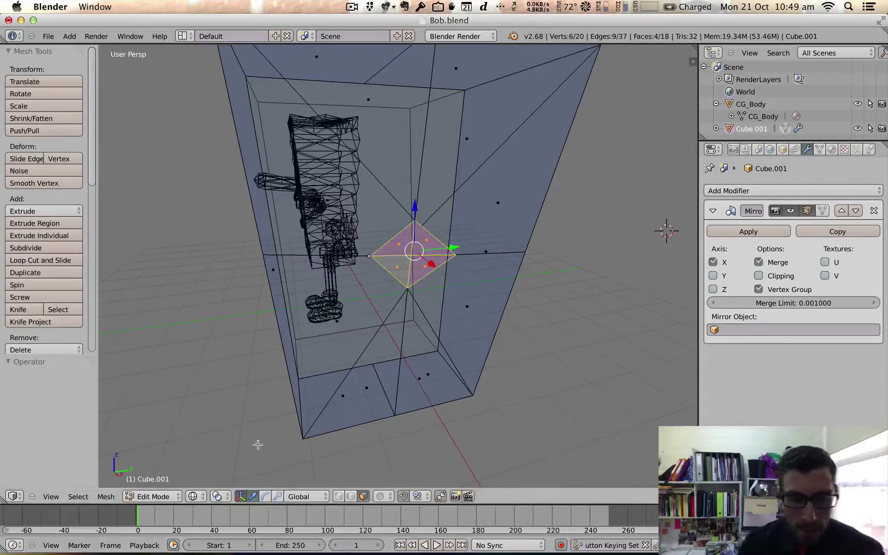
pyautogui.click(339, 496)
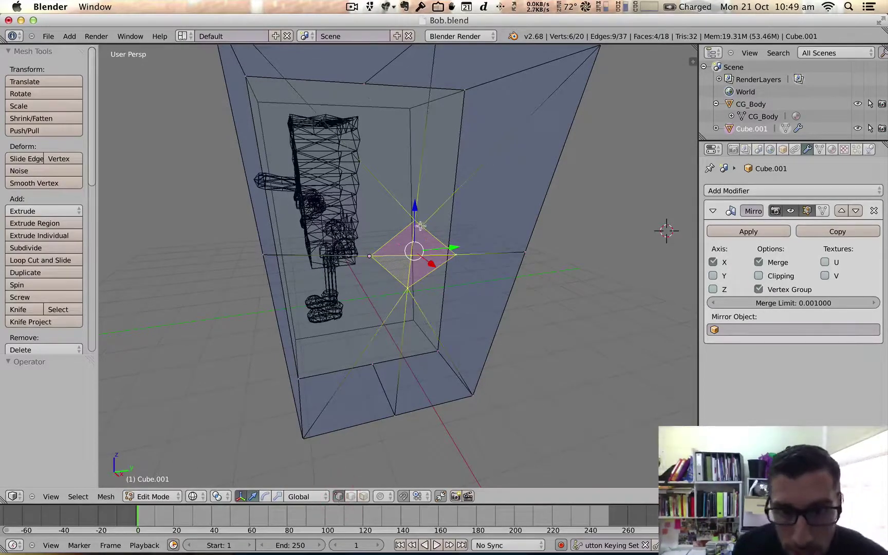
pyautogui.rightClick(421, 226)
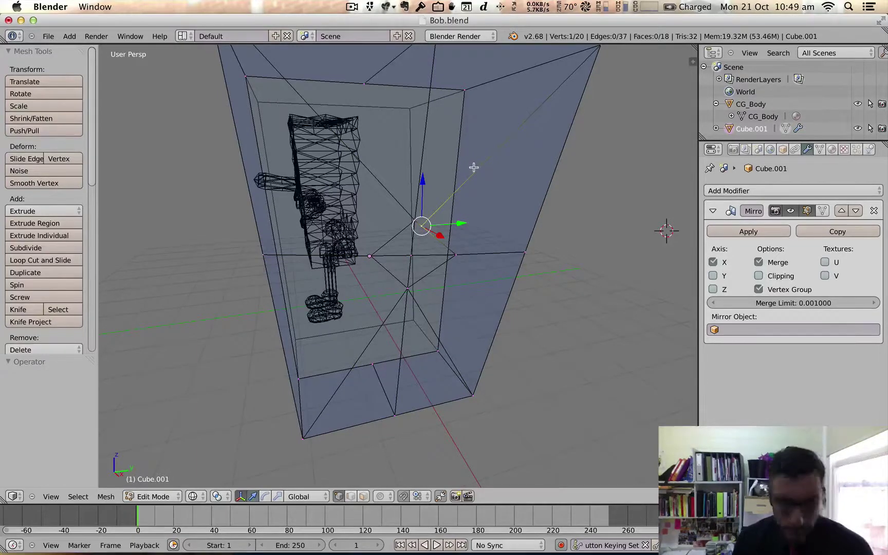
pyautogui.press('BackSpace')
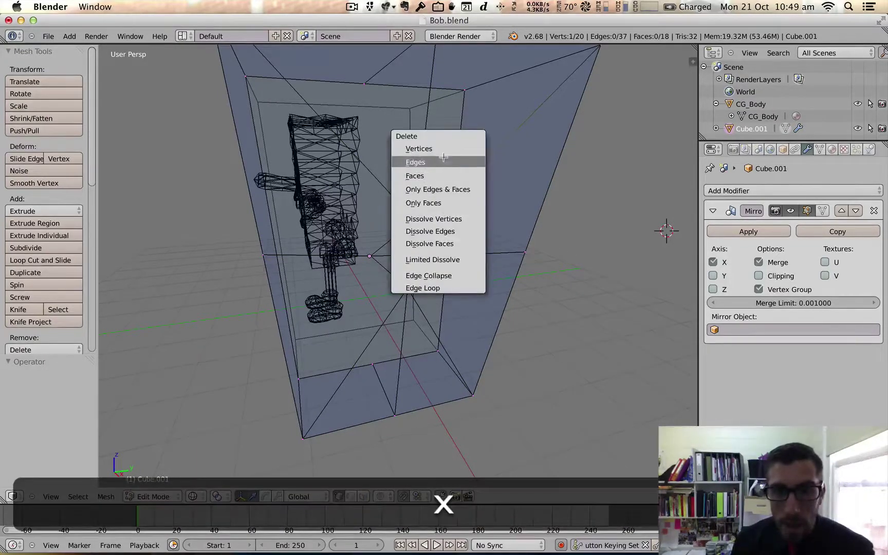
pyautogui.click(435, 151)
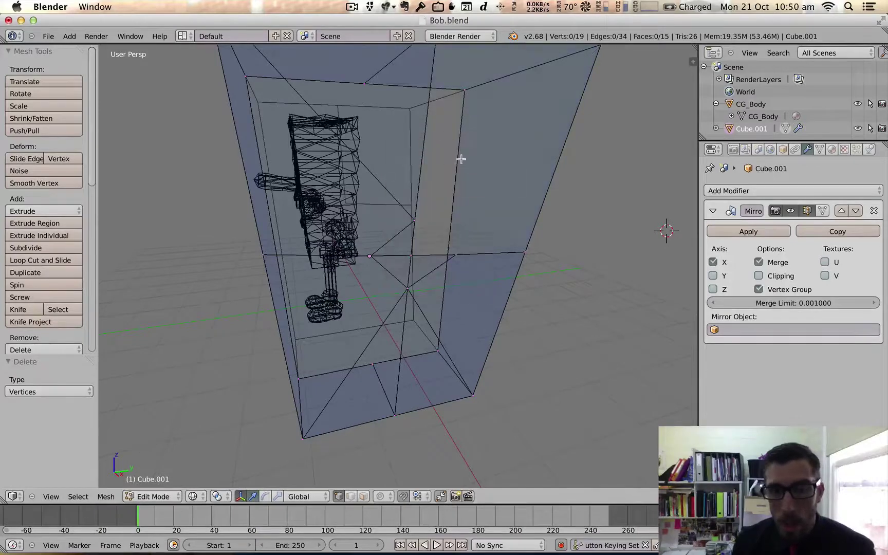
pyautogui.scroll(-1, 474, 198)
pyautogui.moveTo(473, 196); pyautogui.dragTo(473, 197, button='middle')
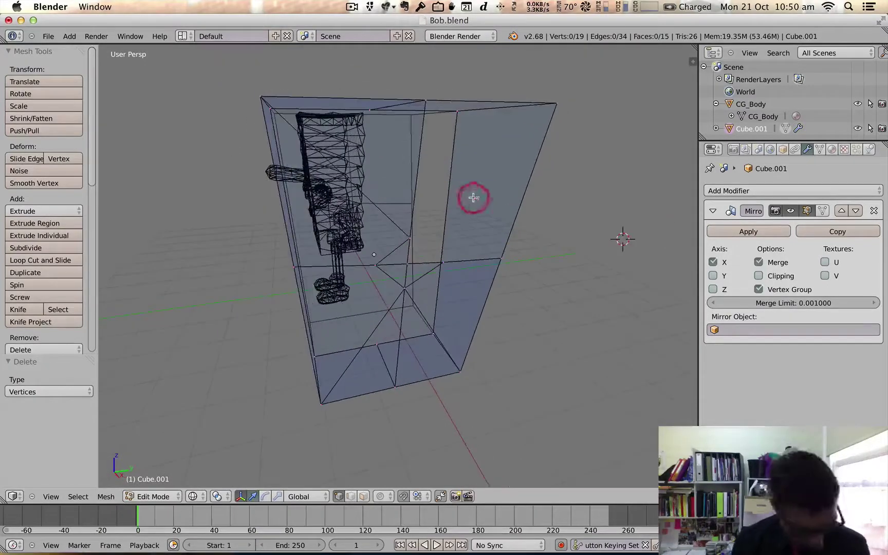
pyautogui.press('super+z')
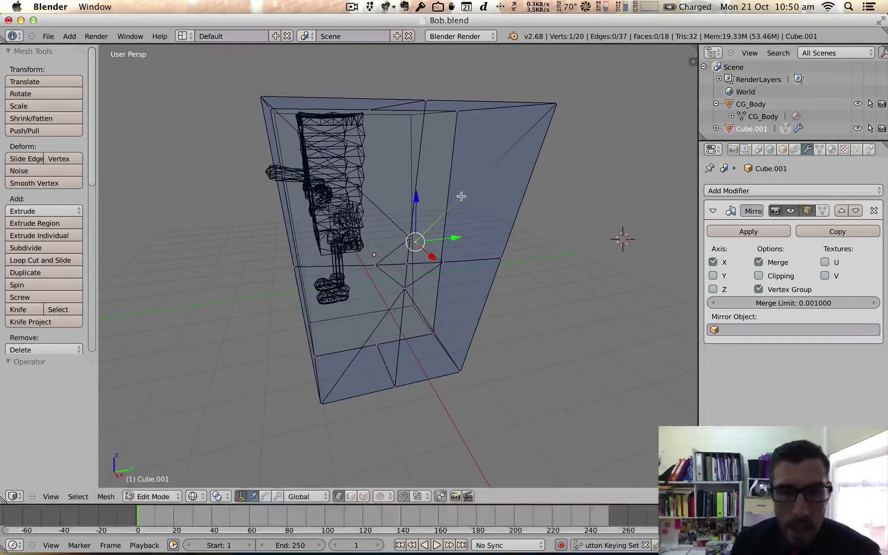
# Clear the selection and dissolve the diagonal edge between the body's upper side corner and the stray vertex.
pyautogui.press('a')
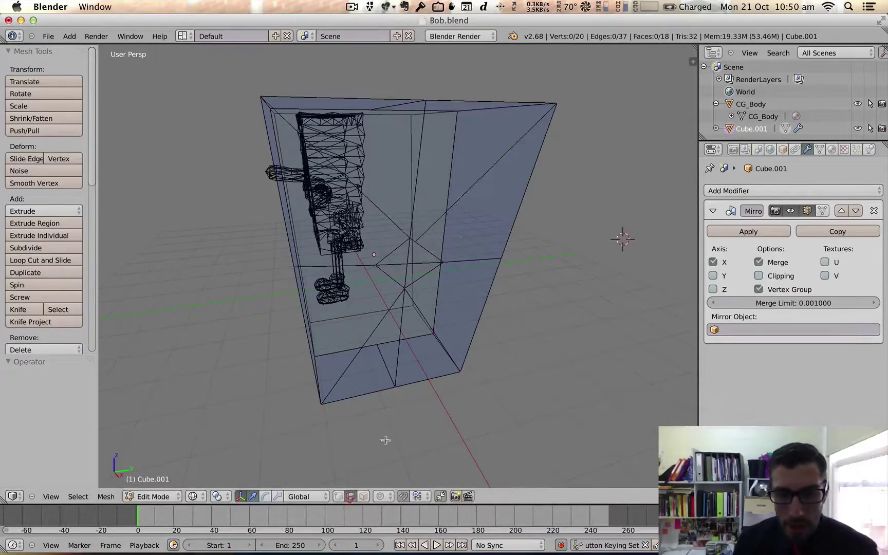
pyautogui.rightClick(485, 175)
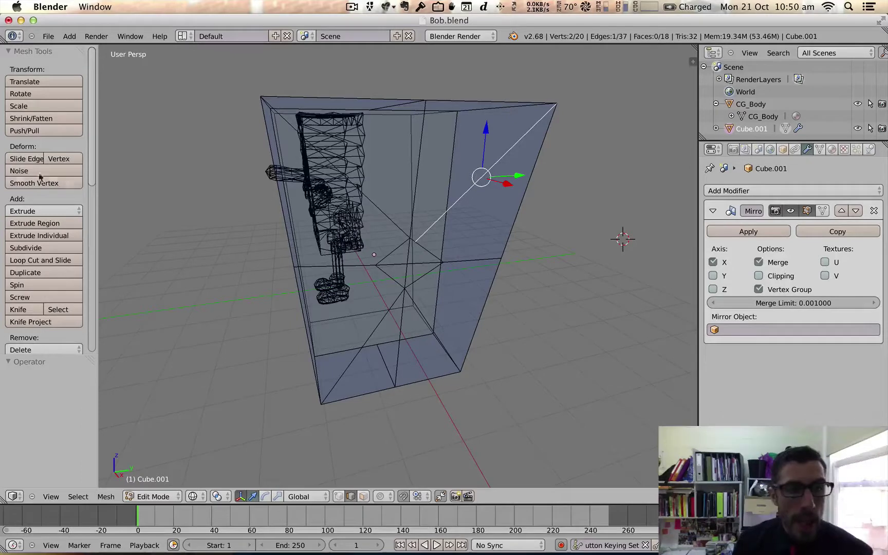
pyautogui.scroll(-3, 49, 171)
pyautogui.scroll(-1, 47, 239)
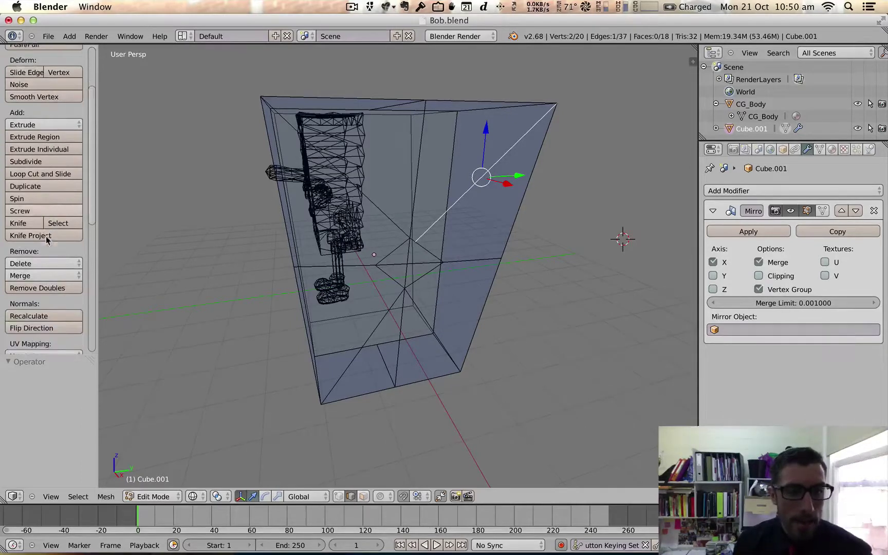
pyautogui.click(62, 264)
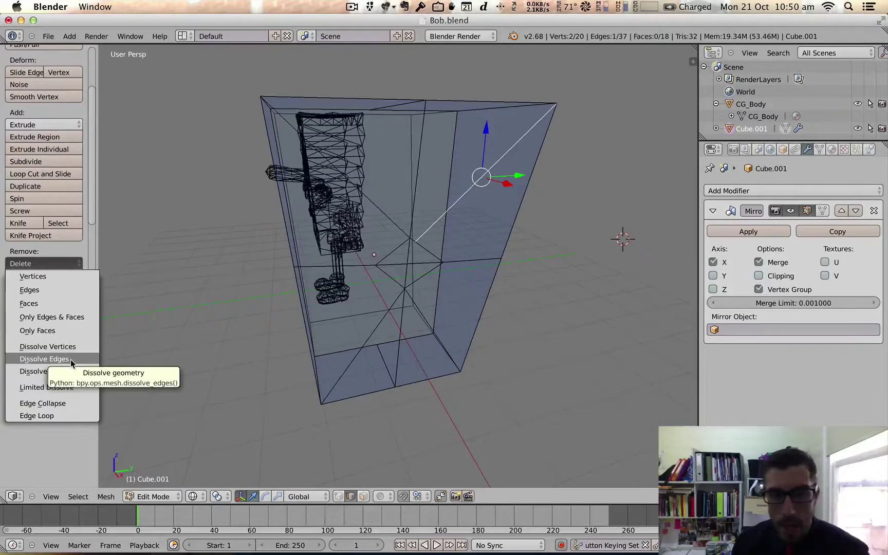
pyautogui.click(70, 359)
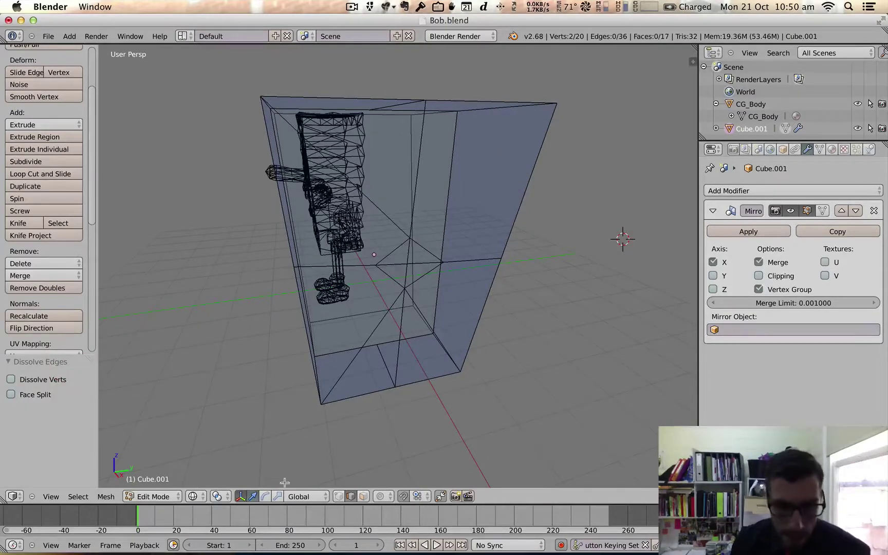
# Dissolve the stray vertex beside the diamond's upper corner in vertex select mode.
pyautogui.click(339, 496)
pyautogui.rightClick(416, 241)
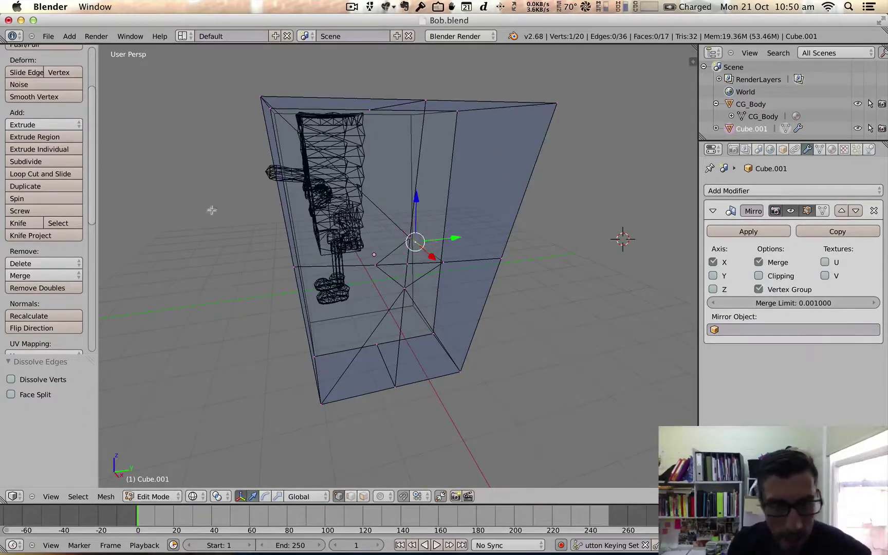
pyautogui.click(58, 263)
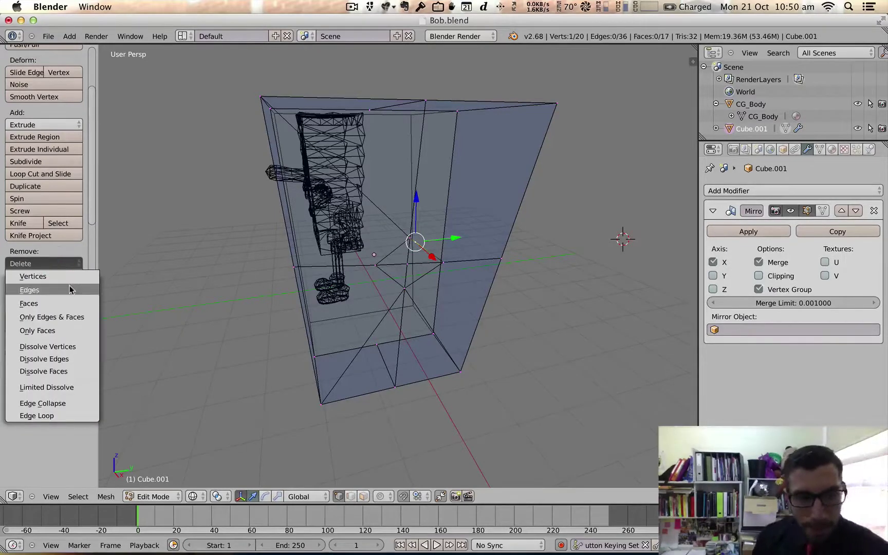
pyautogui.click(74, 346)
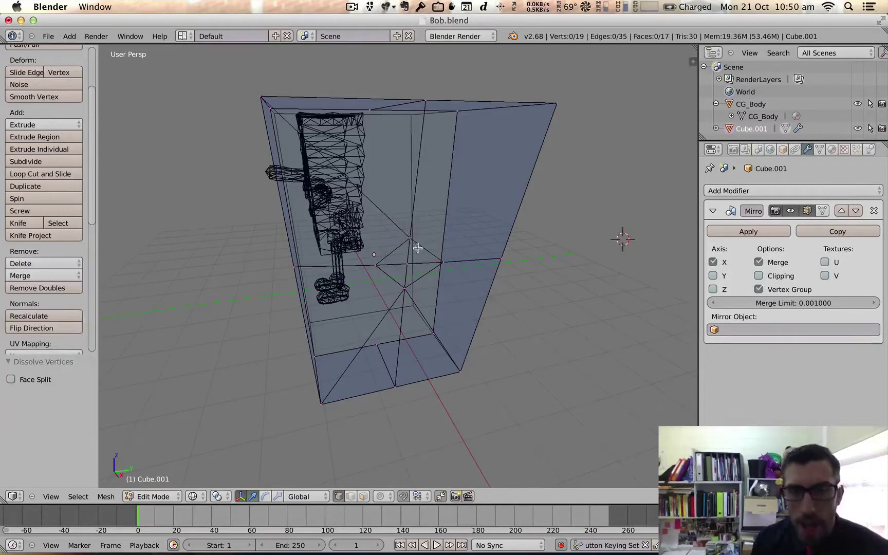
# Cut a new edge with the Knife from the diamond's upper vertex to the body's upper side corner.
pyautogui.moveTo(418, 248); pyautogui.dragTo(425, 236, button='middle')
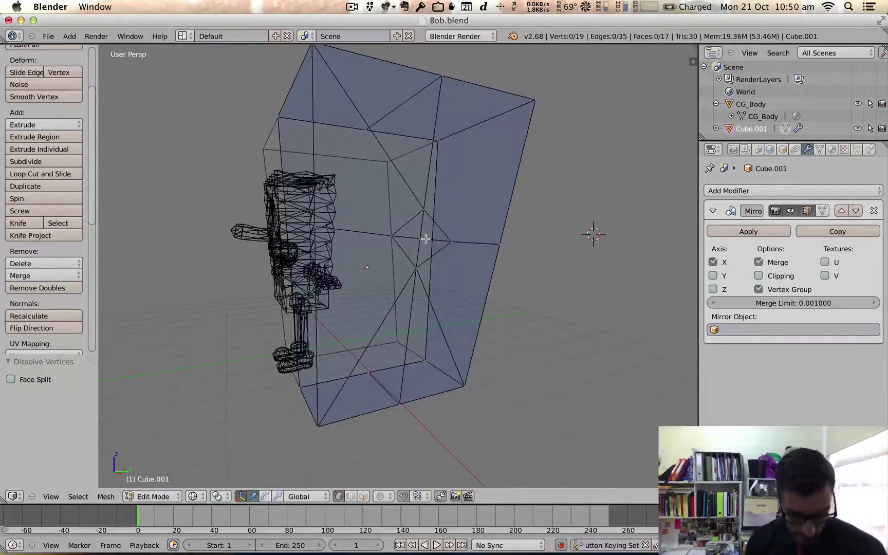
pyautogui.press('k')
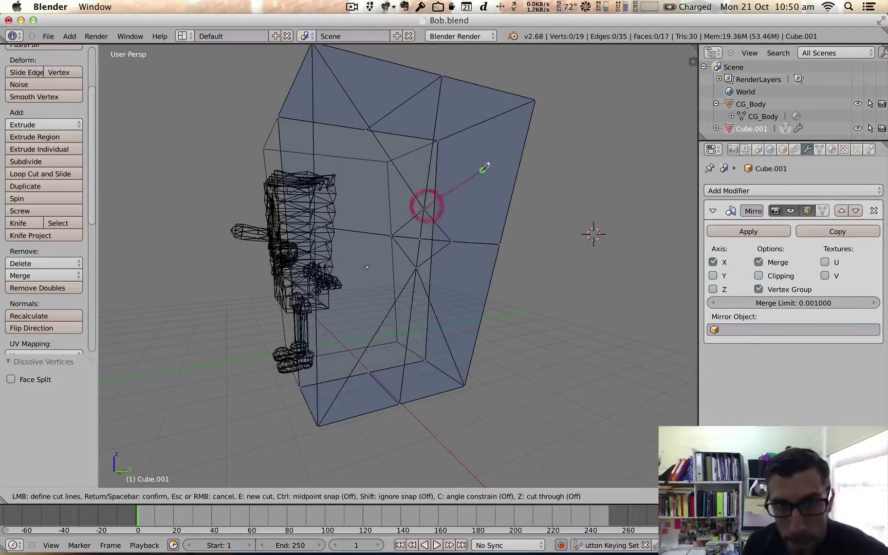
pyautogui.click(538, 97)
pyautogui.press('Return')
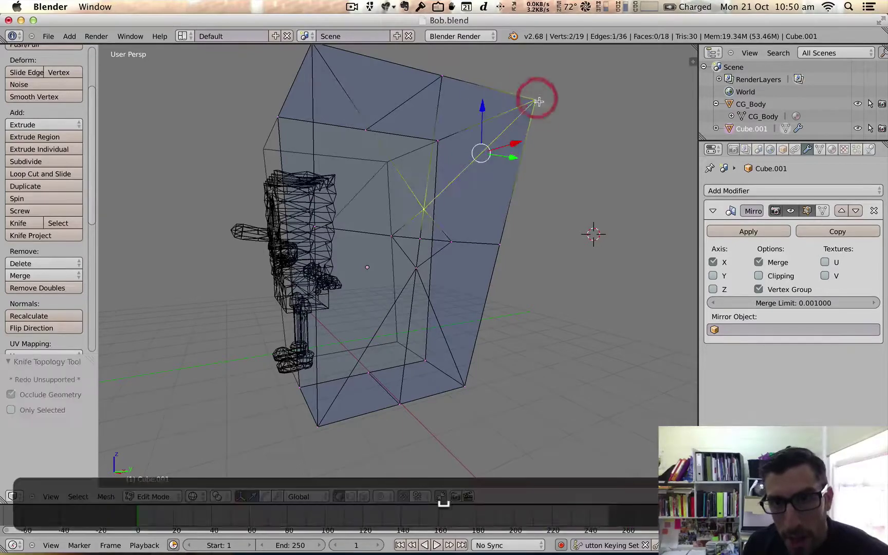
# Select the diamond's five vertices and move them down the body's side by about -0.22 in X, -0.24 in Y and -0.95 in Z.
pyautogui.moveTo(535, 95); pyautogui.dragTo(428, 237, button='middle')
pyautogui.rightClick(446, 241)
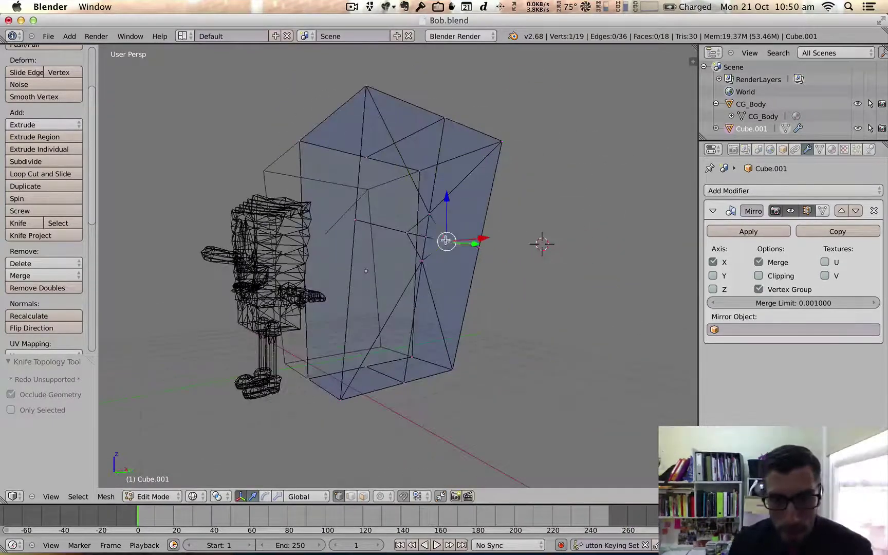
pyautogui.press('shift')
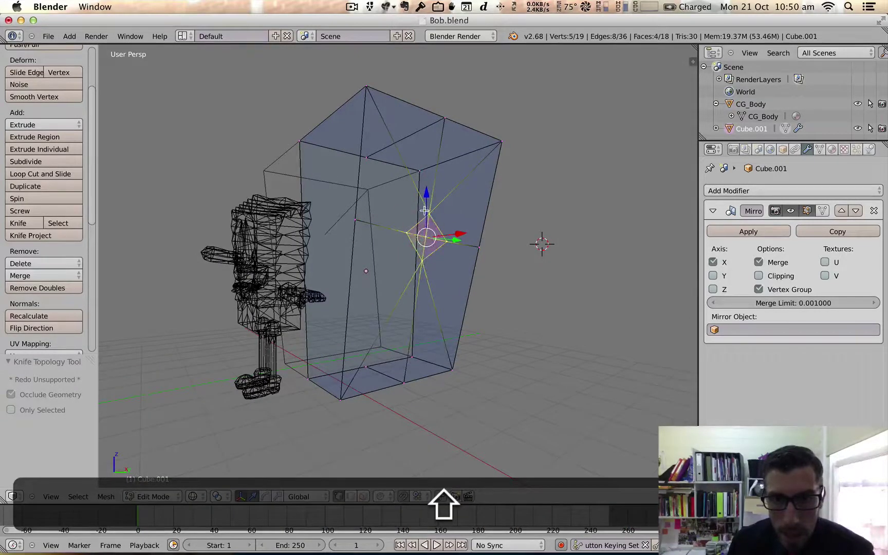
pyautogui.moveTo(424, 211); pyautogui.dragTo(462, 235, button='middle')
pyautogui.press('g')
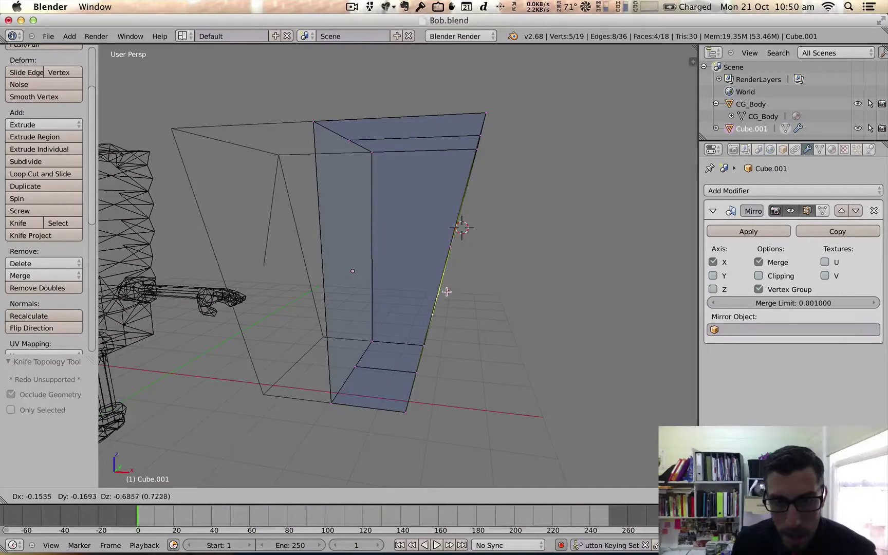
pyautogui.click(441, 310)
# Shift the selected diamond about 0.22 along Y and raise it about 0.21 along Z.
pyautogui.scroll(-2, 349, 299)
pyautogui.moveTo(341, 298); pyautogui.dragTo(292, 290, button='middle')
pyautogui.moveTo(406, 292); pyautogui.dragTo(409, 292)
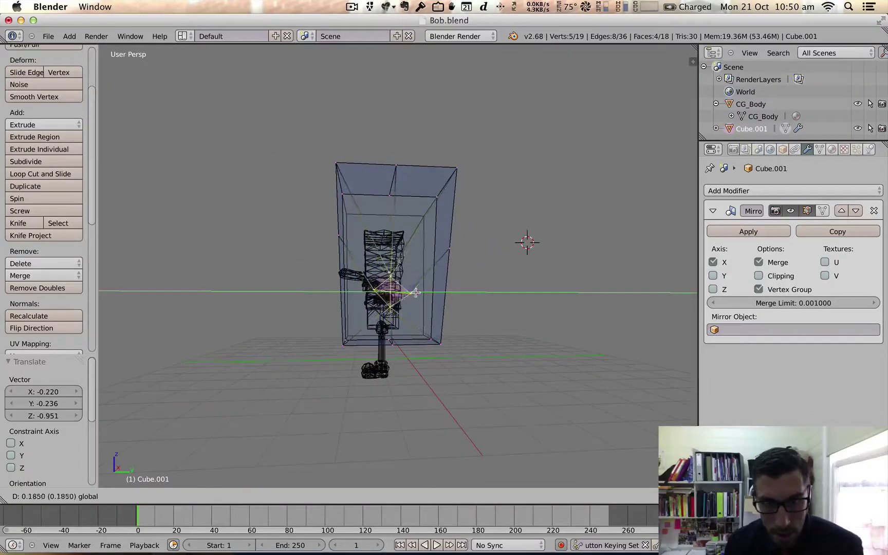
pyautogui.click(411, 300)
pyautogui.moveTo(411, 300); pyautogui.dragTo(381, 291, button='middle')
pyautogui.scroll(5, 413, 309)
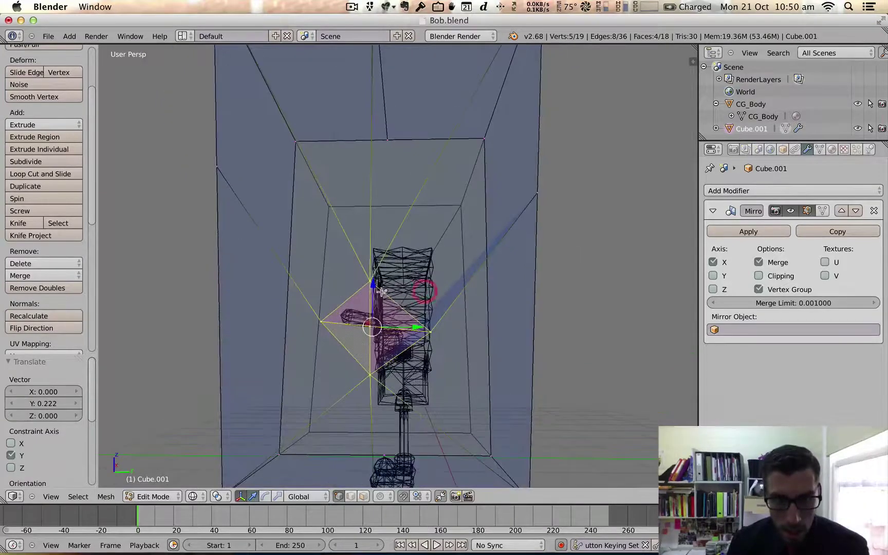
pyautogui.moveTo(372, 298); pyautogui.dragTo(372, 267)
# Move the diamond's side vertex on the positive Y side about -0.10 along Y and 0.07 along Z.
pyautogui.moveTo(407, 320)
pyautogui.mouseDown(button='middle')
pyautogui.moveTo(415, 329)
pyautogui.moveTo(418, 318)
pyautogui.mouseUp(button='middle')
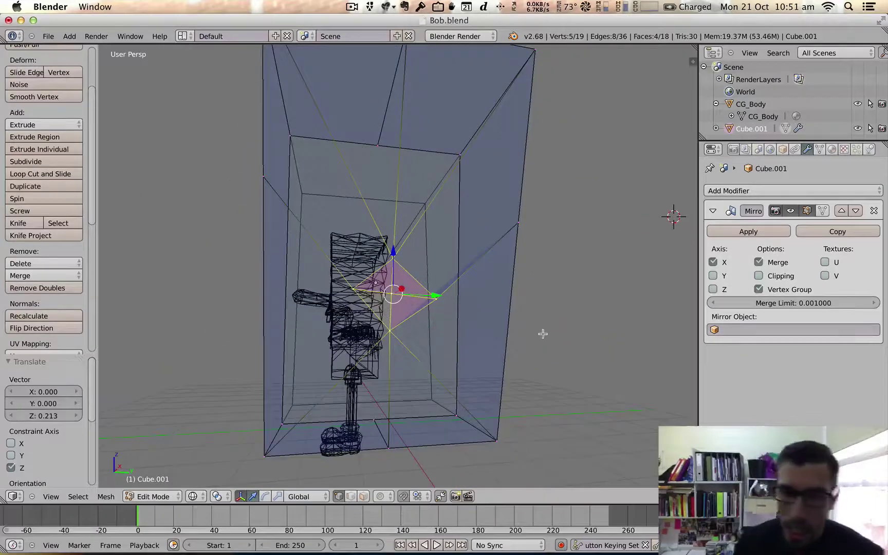
pyautogui.rightClick(437, 302)
pyautogui.press('g')
pyautogui.press('y')
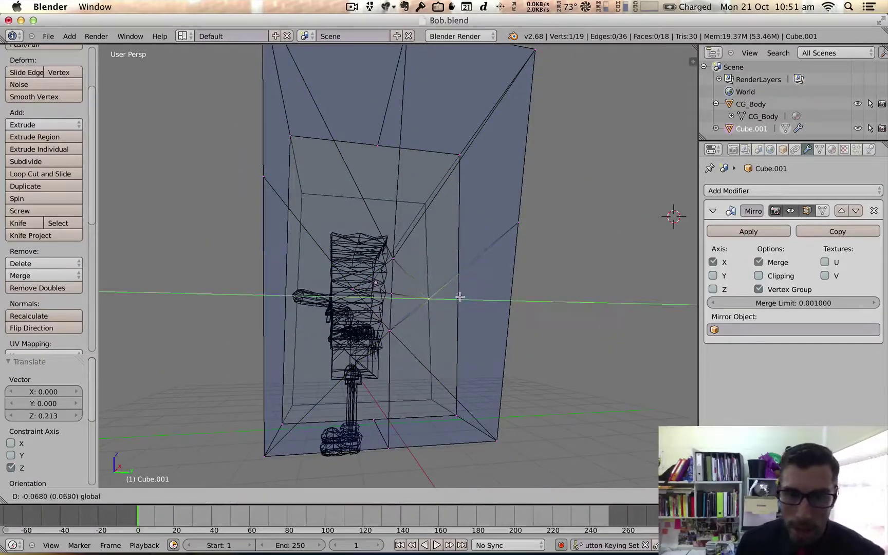
pyautogui.click(456, 295)
pyautogui.press('g')
pyautogui.press('z')
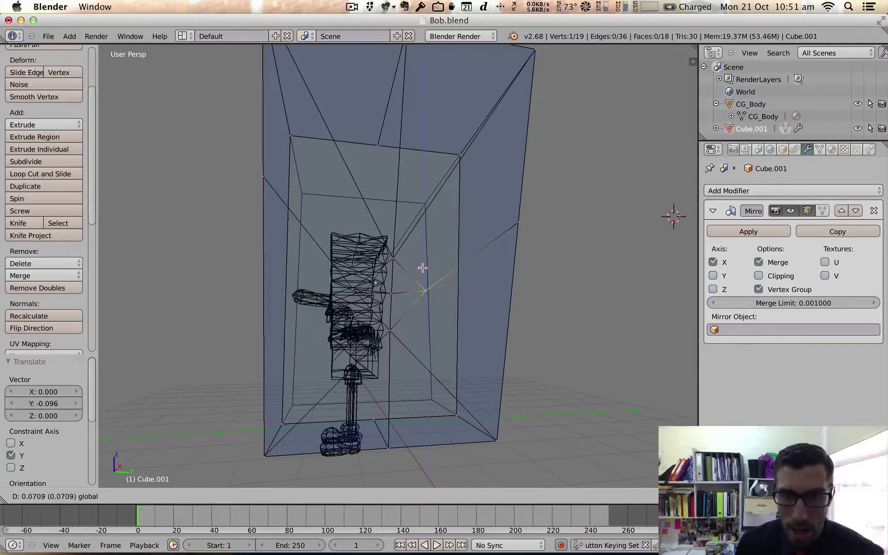
pyautogui.click(422, 267)
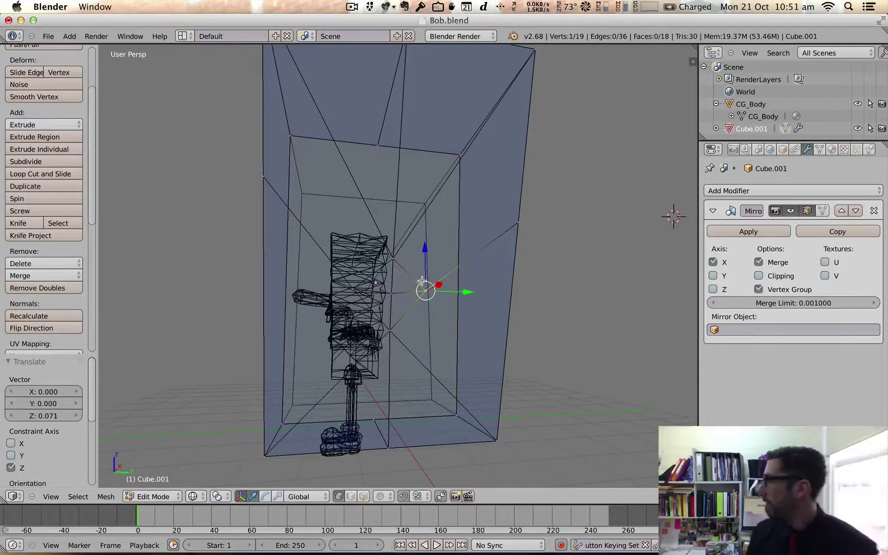
# Extrude the four diamond faces outward by about 1.77 in X, 0.05 in Y and -0.41 in Z, and raise the arm's end about 0.32 along Z.
pyautogui.moveTo(479, 315); pyautogui.dragTo(443, 314, button='middle')
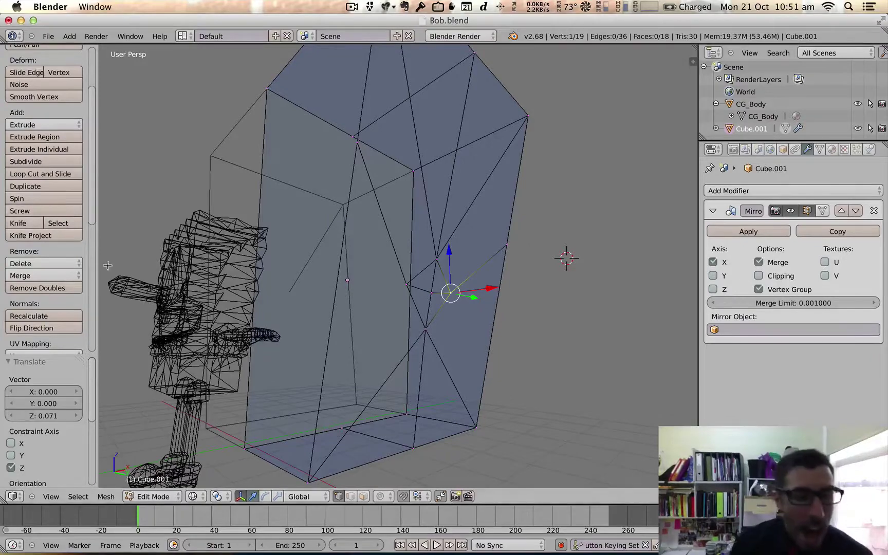
pyautogui.moveTo(418, 289); pyautogui.dragTo(425, 306, button='middle')
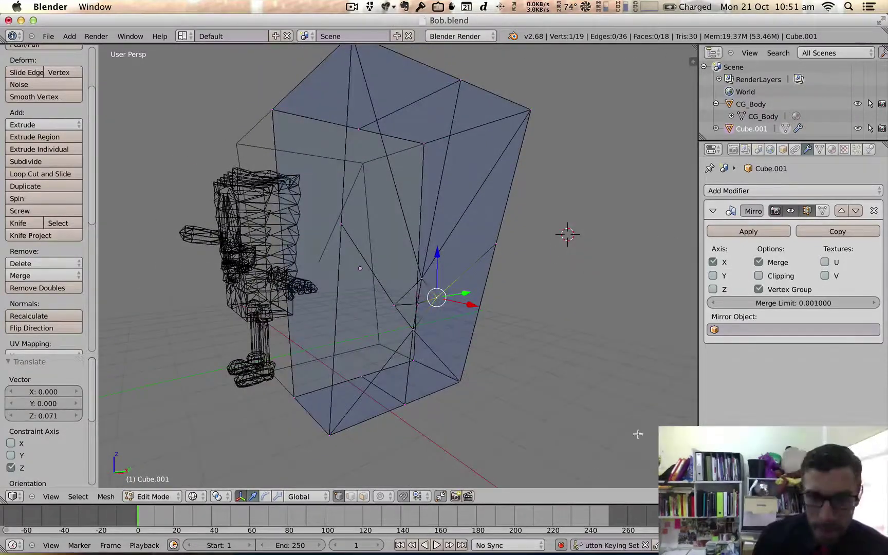
pyautogui.click(363, 495)
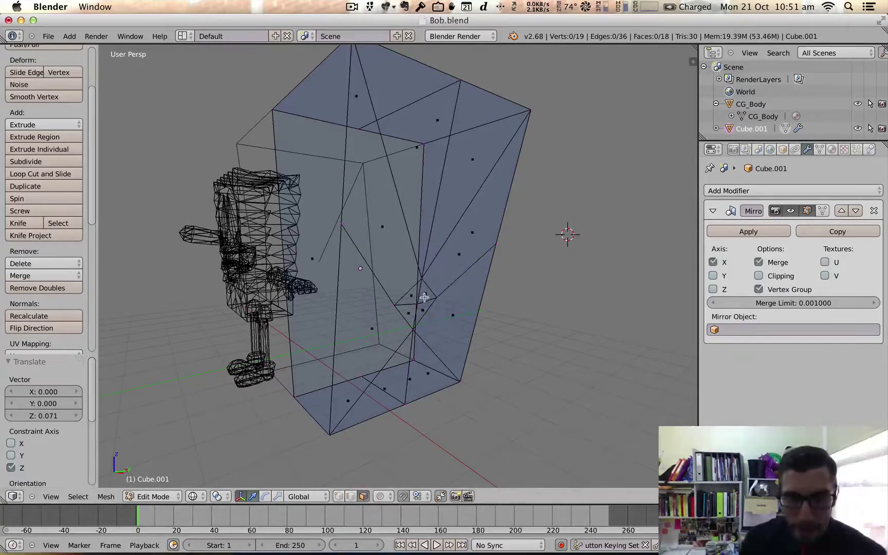
pyautogui.keyDown('shift'); pyautogui.rightClick(417, 311); pyautogui.keyUp('shift')
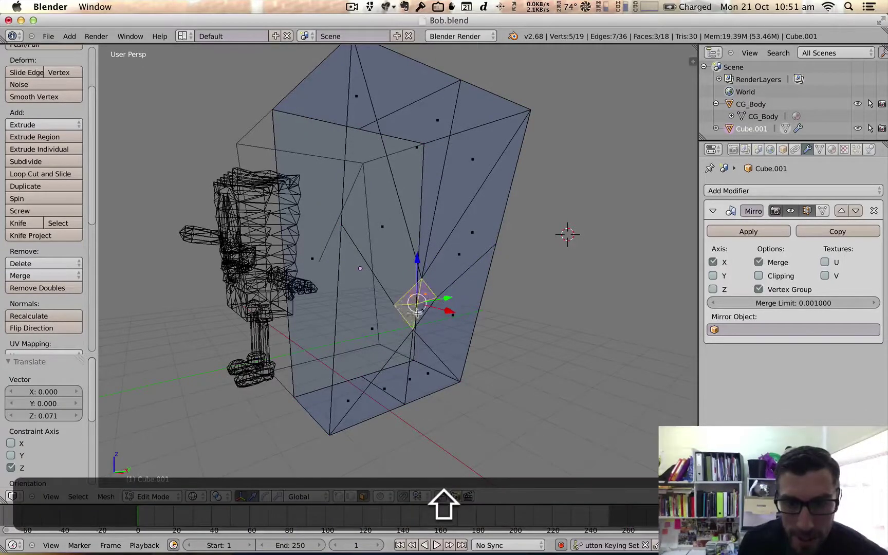
pyautogui.moveTo(435, 309); pyautogui.dragTo(464, 301, button='middle')
pyautogui.press('e')
pyautogui.click(638, 314)
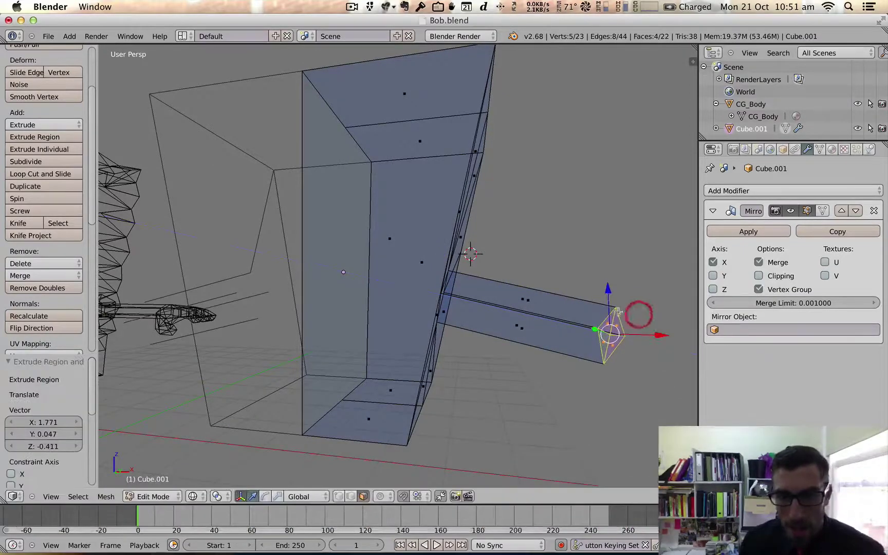
pyautogui.moveTo(610, 304); pyautogui.dragTo(605, 273)
pyautogui.scroll(-1, 605, 273)
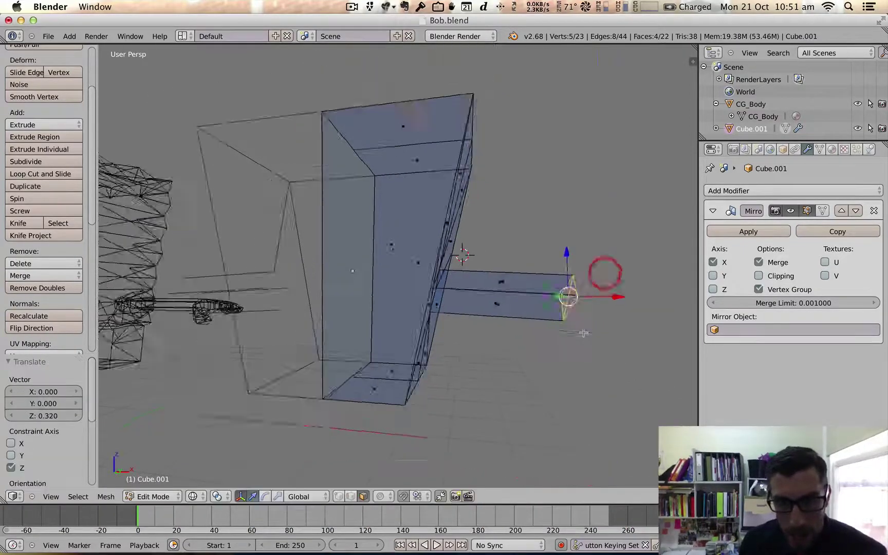
# Compare the extruded arm with the reference model's arm and hand from several angles.
pyautogui.moveTo(605, 273); pyautogui.dragTo(588, 343, button='middle')
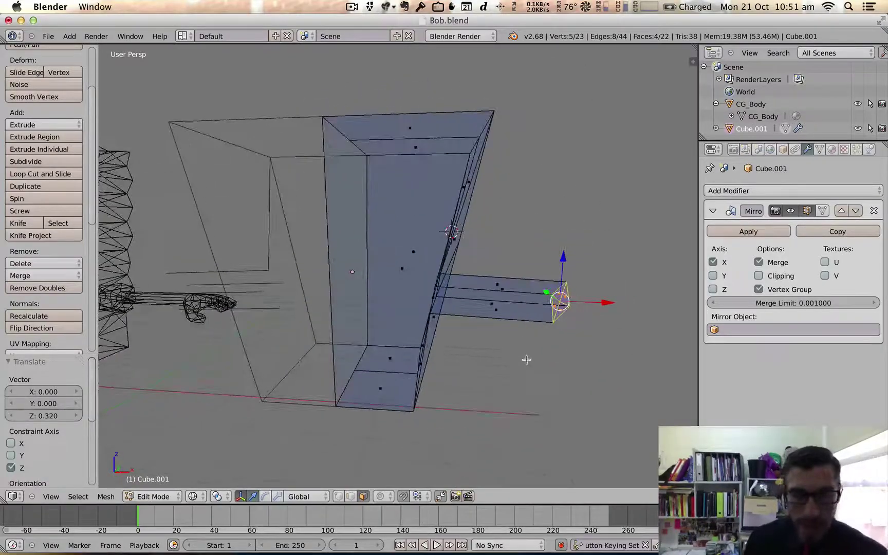
pyautogui.moveTo(526, 359); pyautogui.dragTo(502, 360, button='middle')
pyautogui.scroll(5, 523, 332)
pyautogui.scroll(-6, 521, 335)
pyautogui.scroll(1, 452, 304)
pyautogui.scroll(-1, 450, 306)
pyautogui.scroll(3, 182, 316)
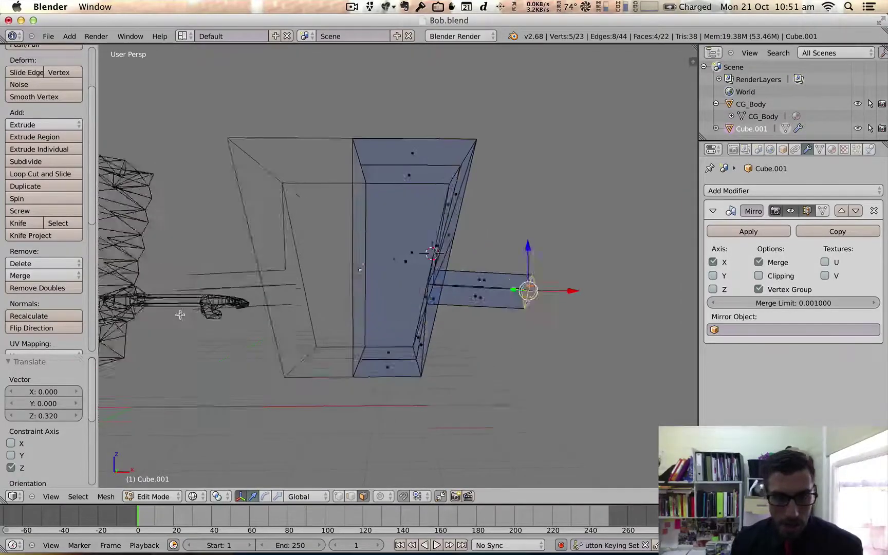
pyautogui.moveTo(196, 318); pyautogui.dragTo(368, 306, button='middle')
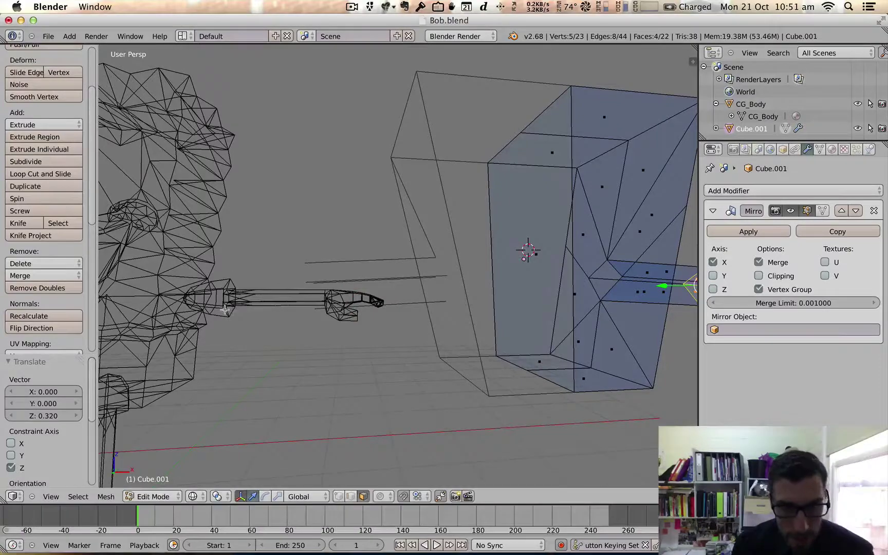
pyautogui.moveTo(457, 307); pyautogui.dragTo(498, 296, button='middle')
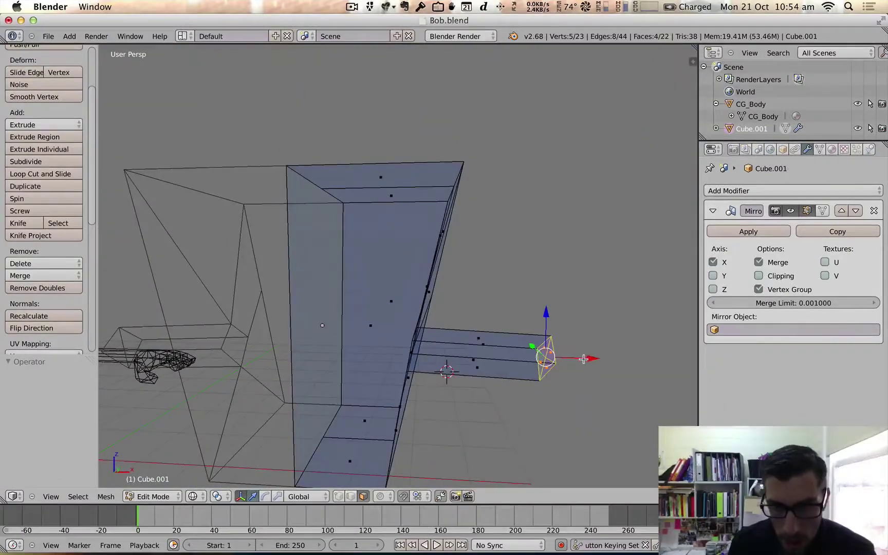
# Pull the arm's end faces back about 1.22 along X and scale them up by about 2.01 into a flared sleeve.
pyautogui.moveTo(583, 358); pyautogui.dragTo(490, 353)
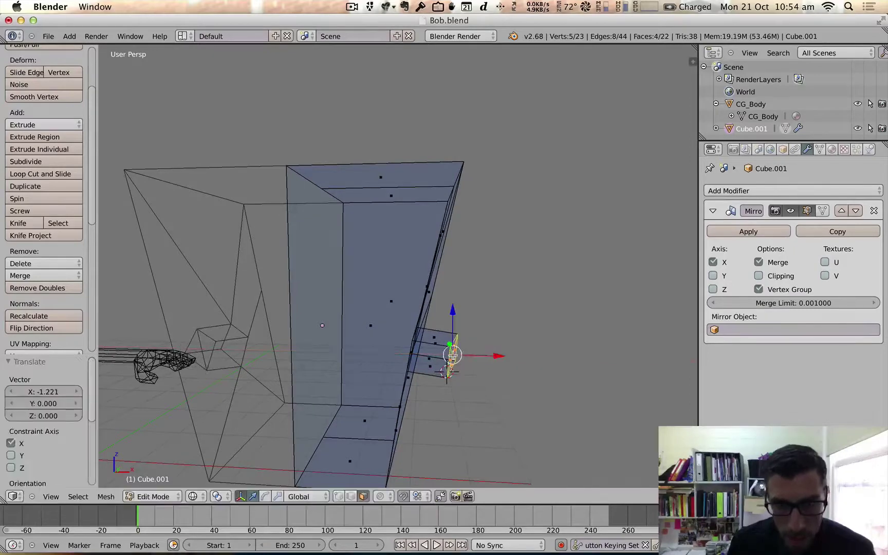
pyautogui.rightClick(454, 359)
pyautogui.press('super+z')
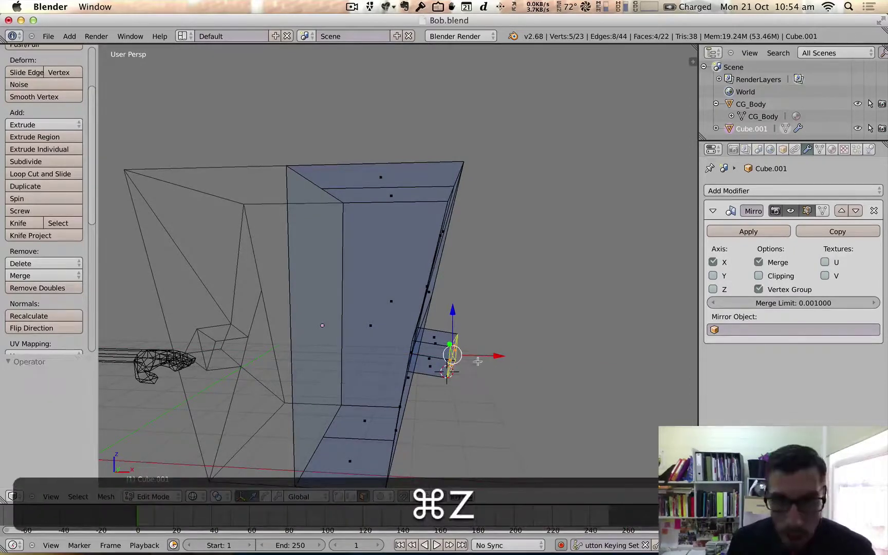
pyautogui.press('s')
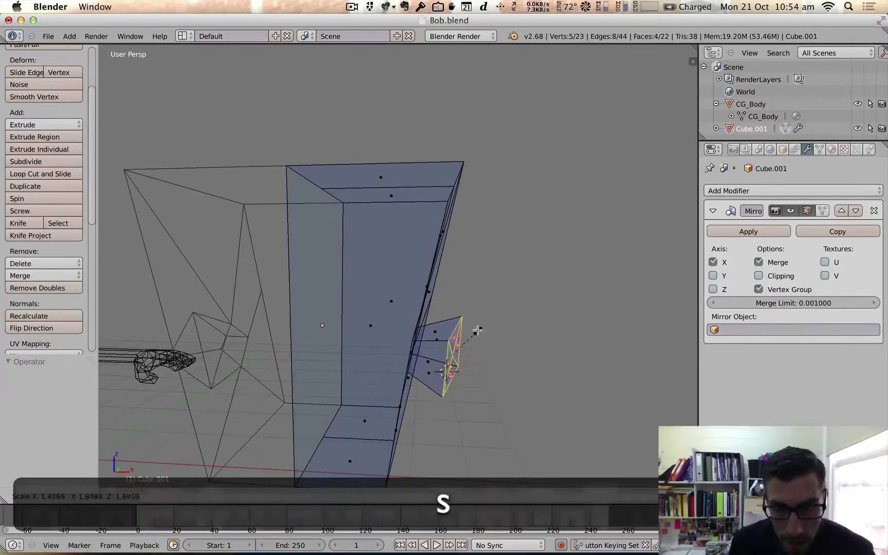
pyautogui.click(478, 327)
# Knife-cut a smaller diamond inside the four faces at the sleeve's open end.
pyautogui.scroll(-3, 492, 368)
pyautogui.moveTo(492, 369); pyautogui.dragTo(456, 357, button='middle')
pyautogui.scroll(4, 456, 357)
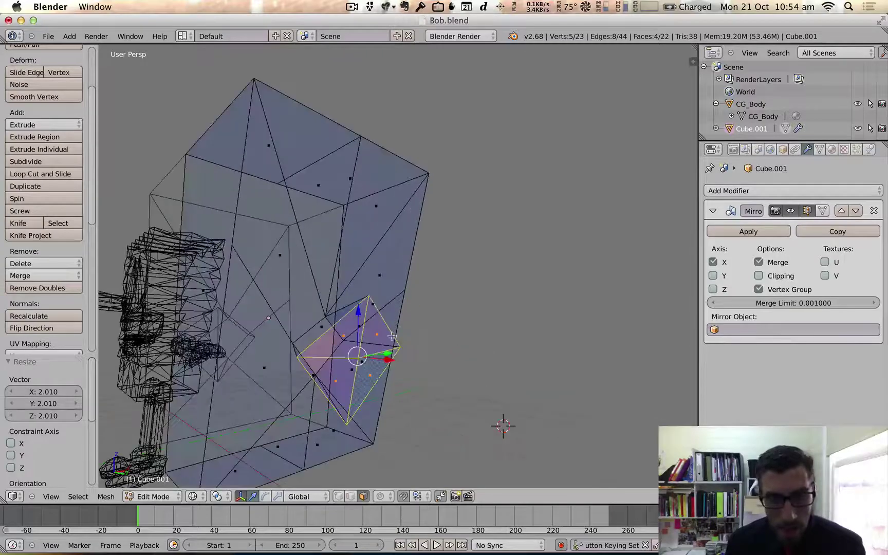
pyautogui.scroll(-1, 402, 412)
pyautogui.moveTo(402, 412)
pyautogui.mouseDown(button='middle')
pyautogui.moveTo(391, 411)
pyautogui.moveTo(404, 411)
pyautogui.mouseUp(button='middle')
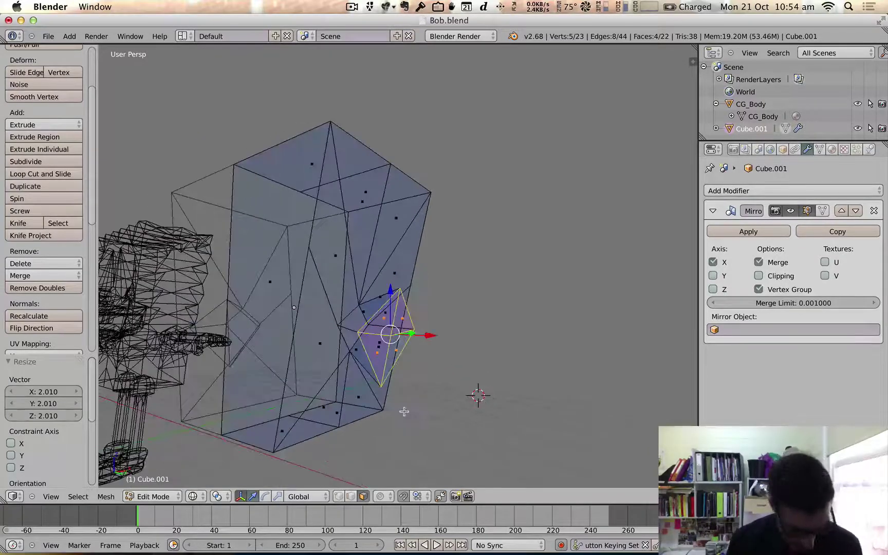
pyautogui.press('k')
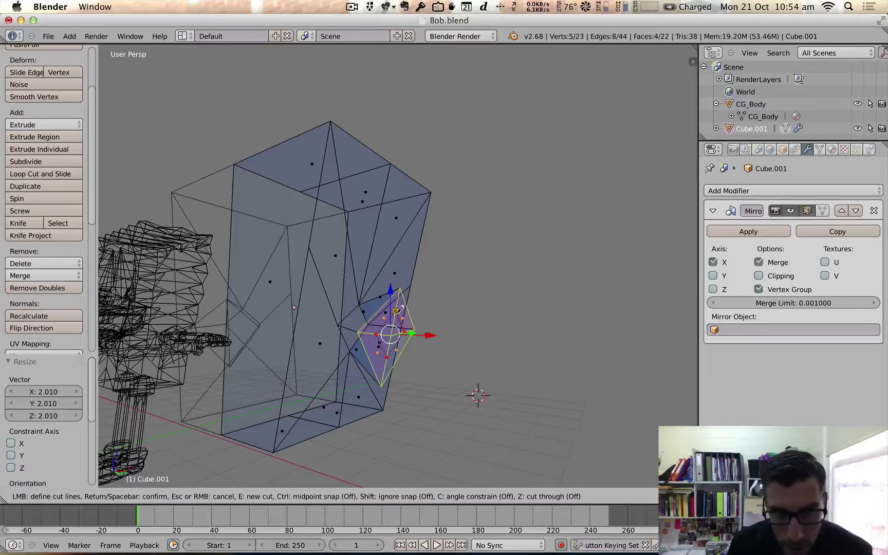
pyautogui.press('space')
pyautogui.moveTo(403, 376); pyautogui.dragTo(393, 353, button='middle')
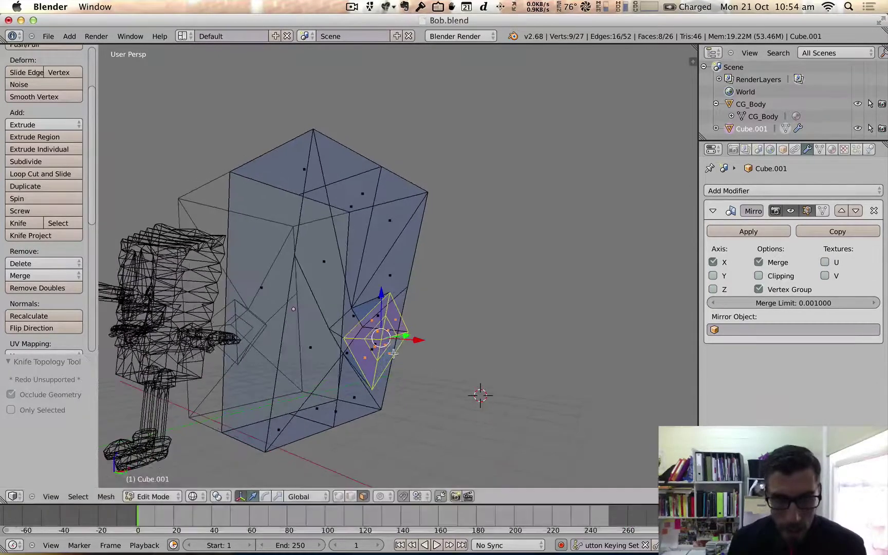
# Extrude the inner diamond's four faces about 1.88 in X, 0.05 in Y and -0.44 in Z, and raise their end about 0.43 along Z.
pyautogui.rightClick(374, 332)
pyautogui.keyDown('shift'); pyautogui.rightClick(378, 334); pyautogui.keyUp('shift')
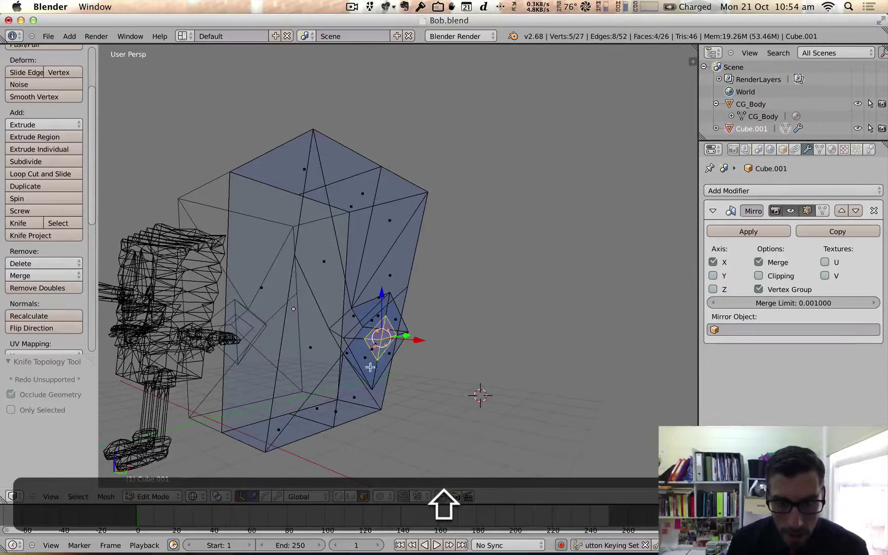
pyautogui.moveTo(370, 367); pyautogui.dragTo(389, 380, button='middle')
pyautogui.press('space')
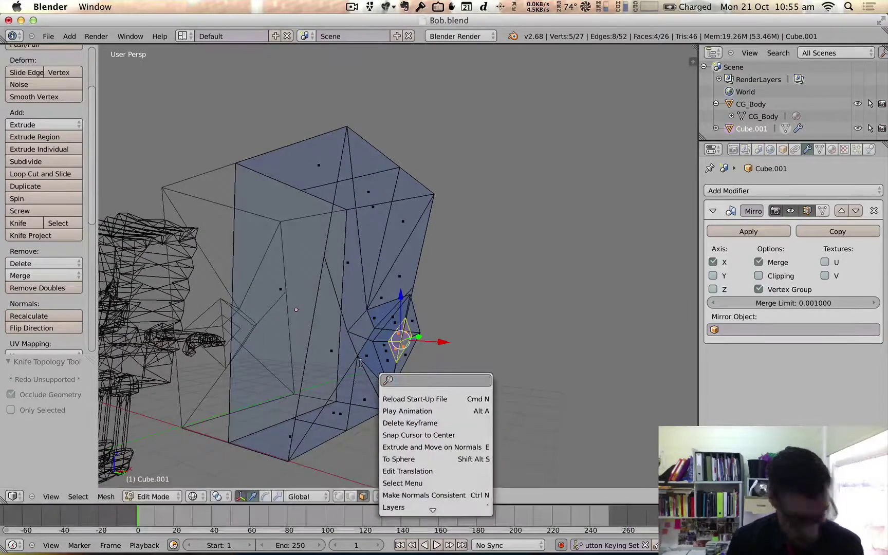
pyautogui.press('Escape')
pyautogui.moveTo(472, 388); pyautogui.dragTo(370, 369, button='middle')
pyautogui.press('e')
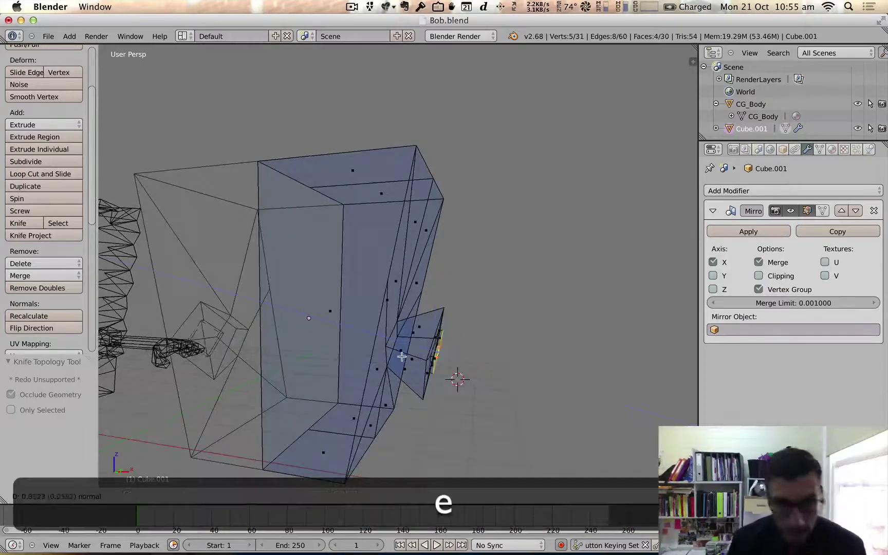
pyautogui.click(571, 372)
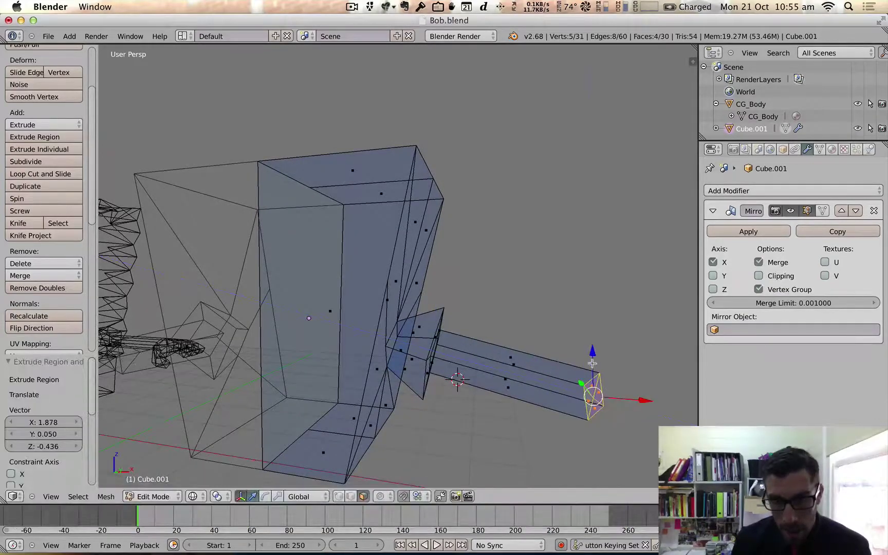
pyautogui.moveTo(591, 364); pyautogui.dragTo(577, 326)
# Examine the sleeve and arm beside the reference model's hand from several angles.
pyautogui.moveTo(469, 389)
pyautogui.mouseDown(button='middle')
pyautogui.moveTo(392, 378)
pyautogui.moveTo(501, 406)
pyautogui.moveTo(455, 379)
pyautogui.mouseUp(button='middle')
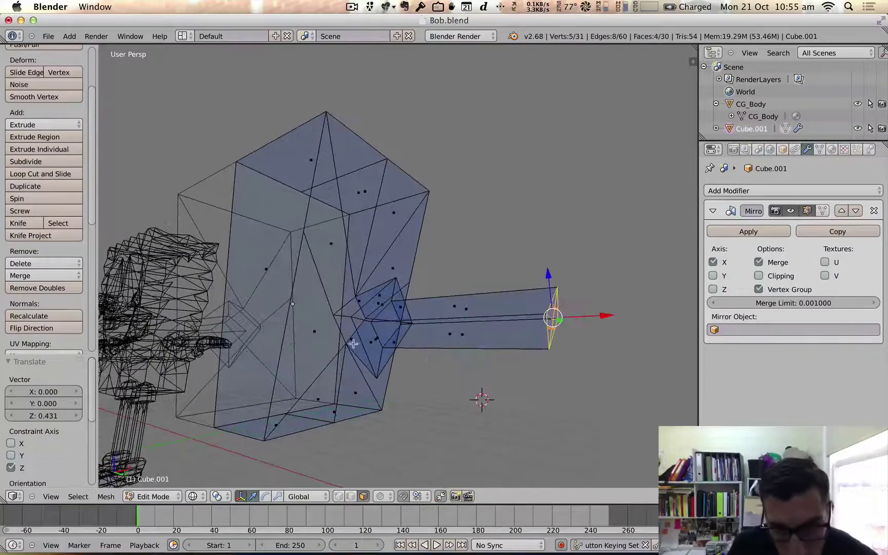
pyautogui.moveTo(353, 343); pyautogui.dragTo(287, 354, button='middle')
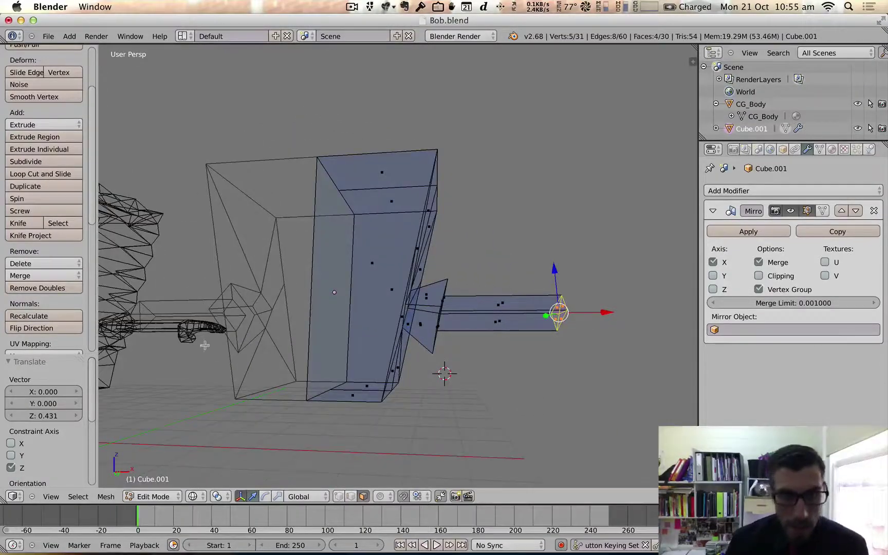
pyautogui.moveTo(185, 369); pyautogui.dragTo(295, 343, button='middle')
pyautogui.scroll(3, 295, 343)
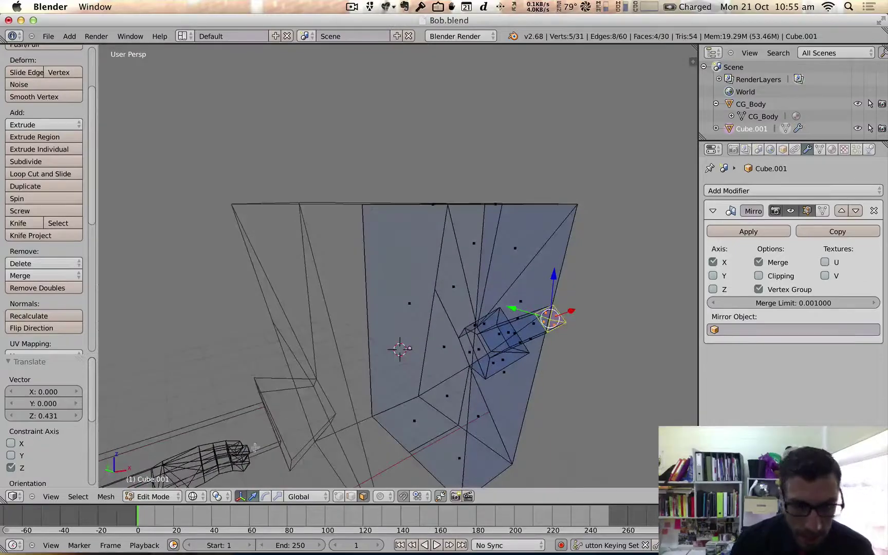
pyautogui.moveTo(254, 448); pyautogui.dragTo(258, 437, button='middle')
pyautogui.scroll(-6, 209, 414)
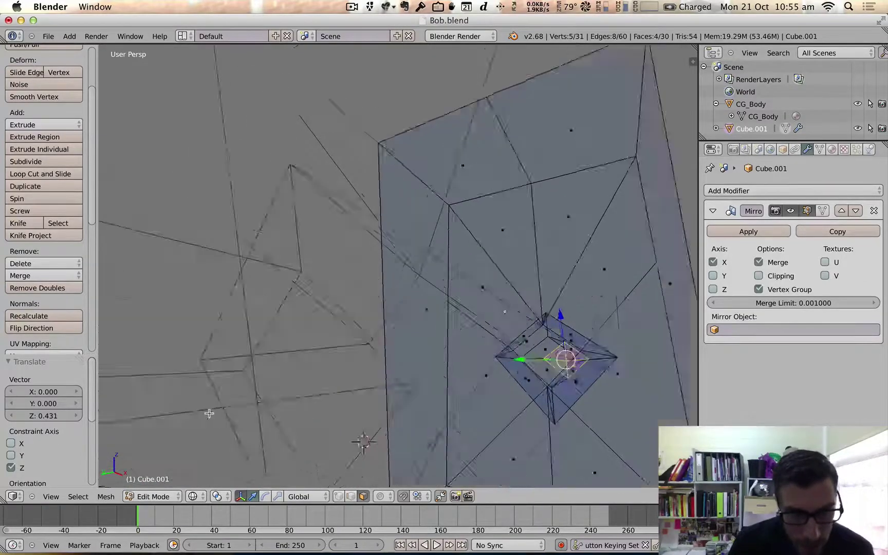
pyautogui.moveTo(268, 370); pyautogui.dragTo(318, 411, button='middle')
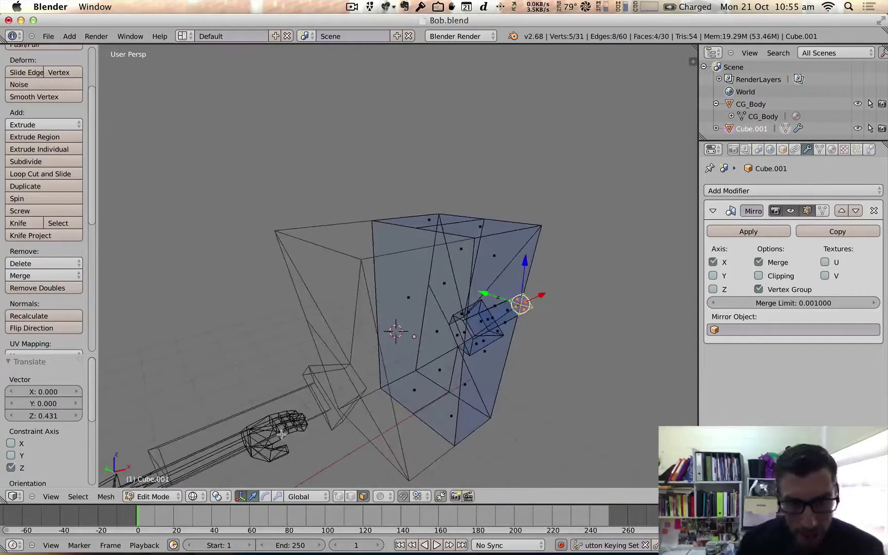
pyautogui.moveTo(506, 348)
pyautogui.mouseDown(button='middle')
pyautogui.moveTo(443, 327)
pyautogui.moveTo(513, 335)
pyautogui.mouseUp(button='middle')
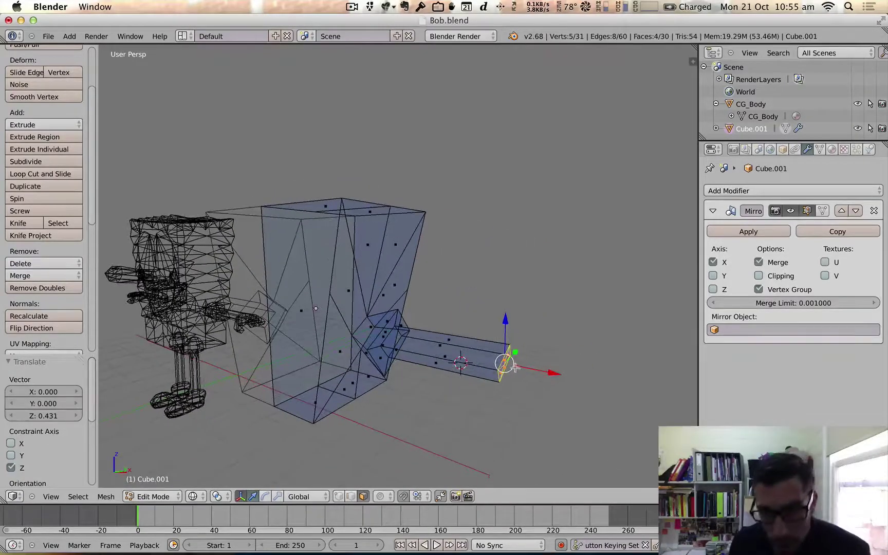
# Extrude the arm's end faces about 0.50 in X, 0.01 in Y and -0.12 in Z, and raise the new end about 0.12 along Z.
pyautogui.press('e')
pyautogui.click(547, 369)
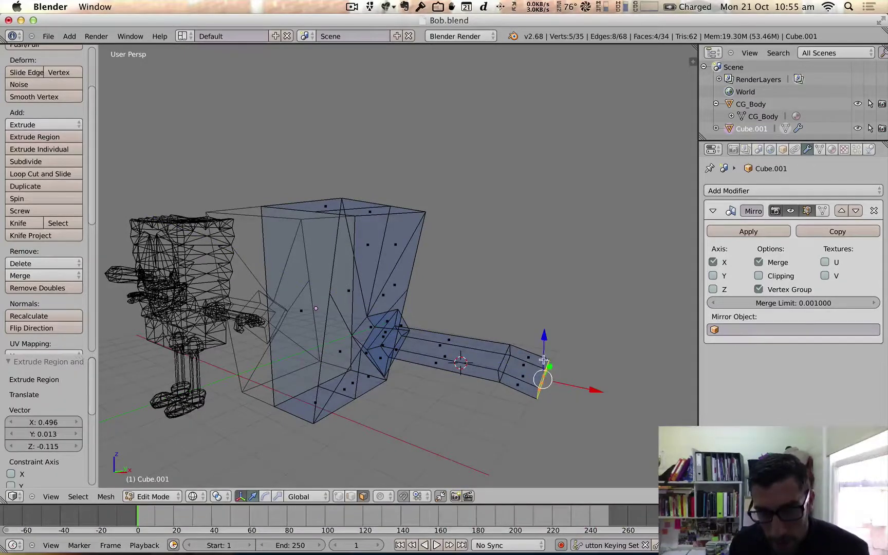
pyautogui.rightClick(543, 360)
pyautogui.press('super+z')
pyautogui.press('super+z')
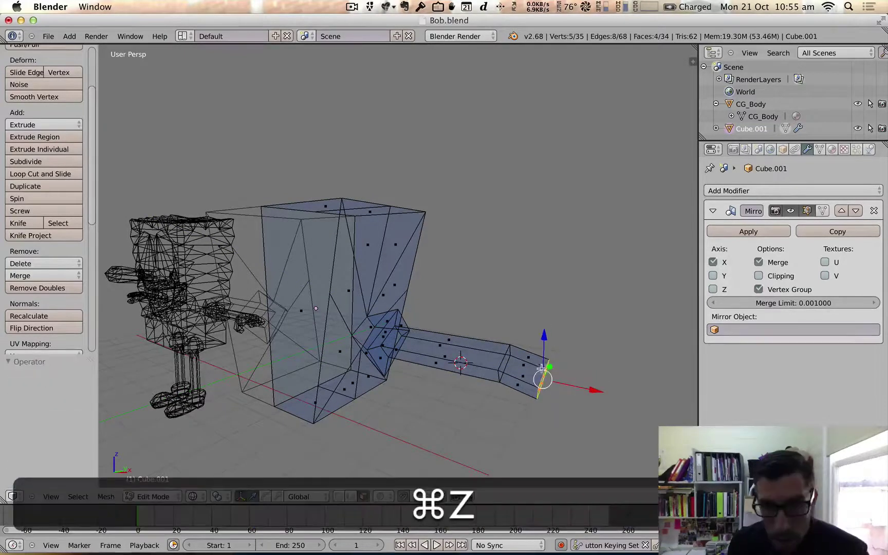
pyautogui.moveTo(529, 378); pyautogui.dragTo(427, 372, button='middle')
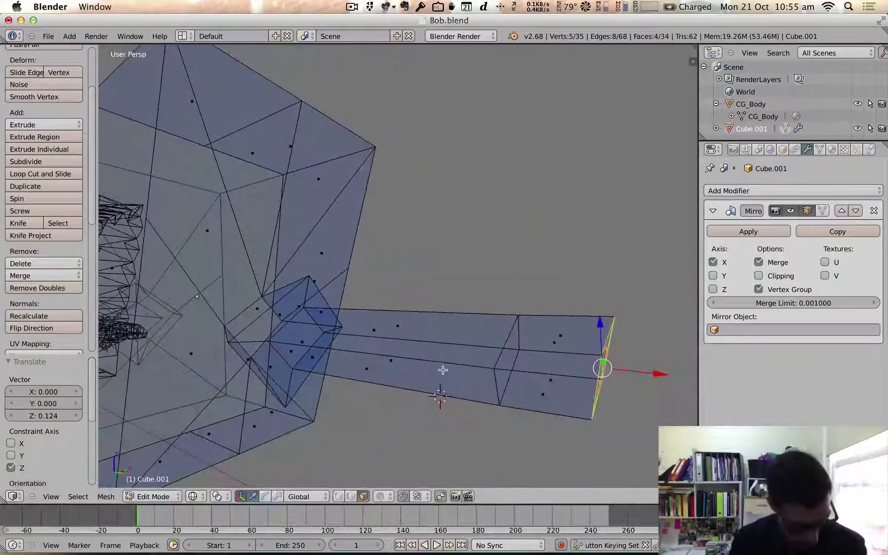
pyautogui.press('e')
pyautogui.click(604, 351)
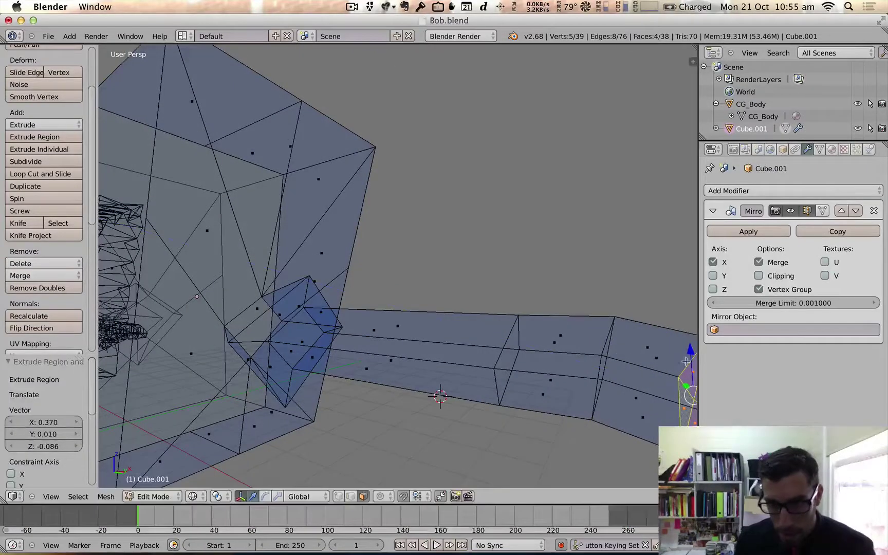
pyautogui.press('super+z')
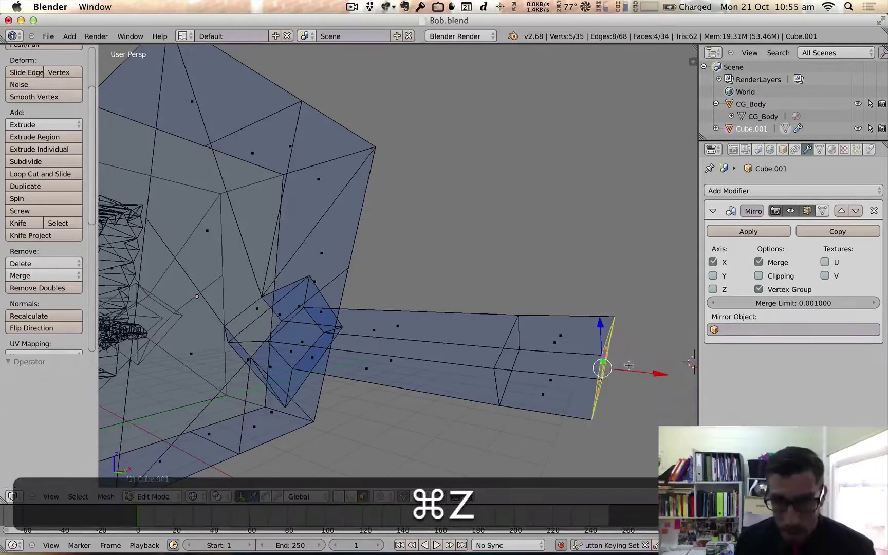
# Extrude the selected end faces of the arm outward a short distance and raise them about 0.076 along Z.
pyautogui.keyDown('shift'); pyautogui.moveTo(606, 371); pyautogui.dragTo(527, 358, button='middle'); pyautogui.keyUp('shift')
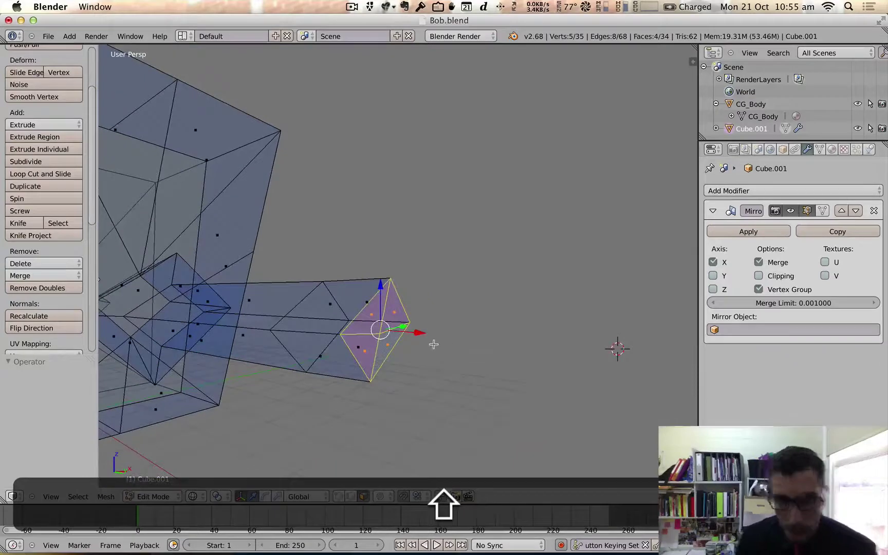
pyautogui.press('e')
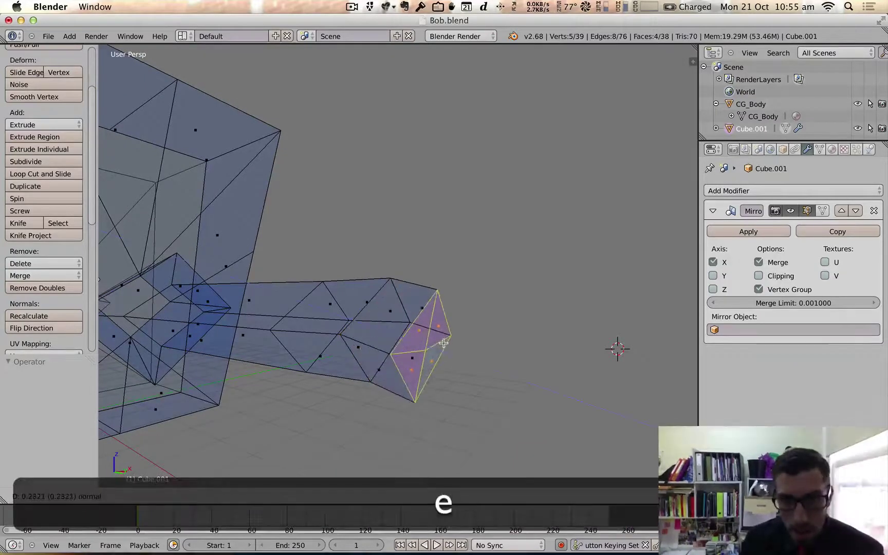
pyautogui.click(435, 331)
pyautogui.moveTo(425, 324); pyautogui.dragTo(427, 311)
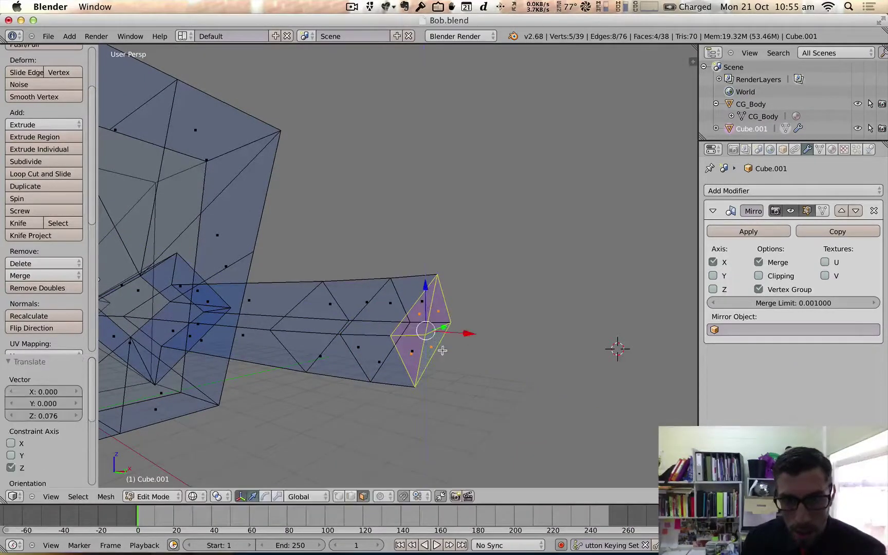
# Raise the arm end's lowest vertex about 0.097 along Z and the adjacent section's bottom vertex about 0.084.
pyautogui.moveTo(442, 351); pyautogui.dragTo(350, 347, button='middle')
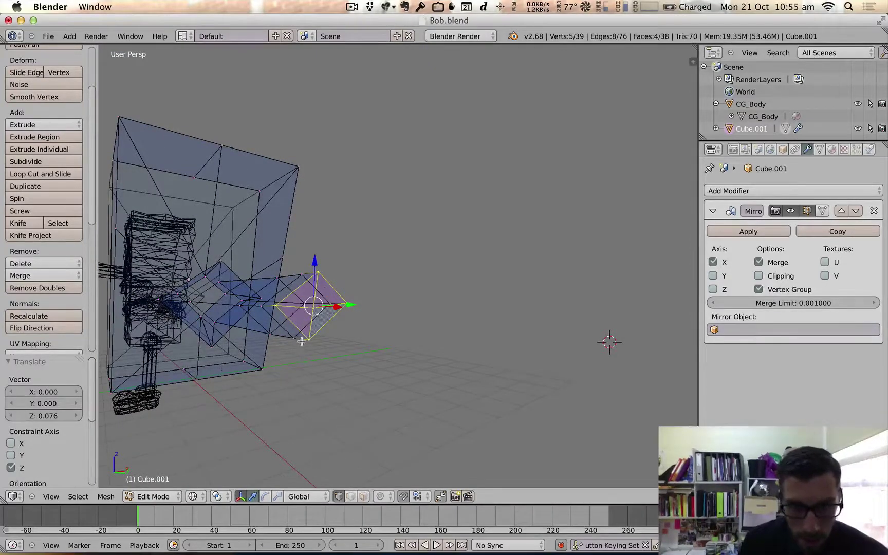
pyautogui.rightClick(308, 339)
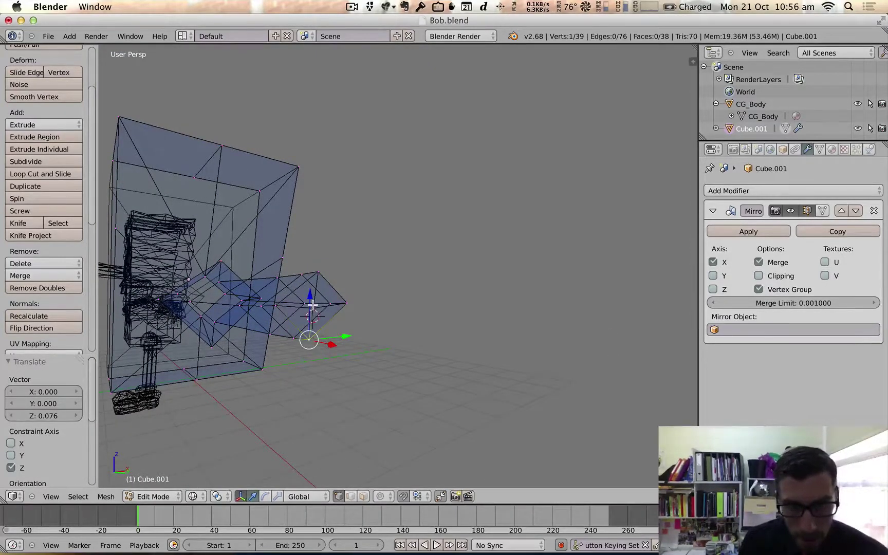
pyautogui.moveTo(313, 305); pyautogui.dragTo(309, 294)
pyautogui.moveTo(283, 316); pyautogui.dragTo(313, 311, button='middle')
pyautogui.rightClick(507, 285)
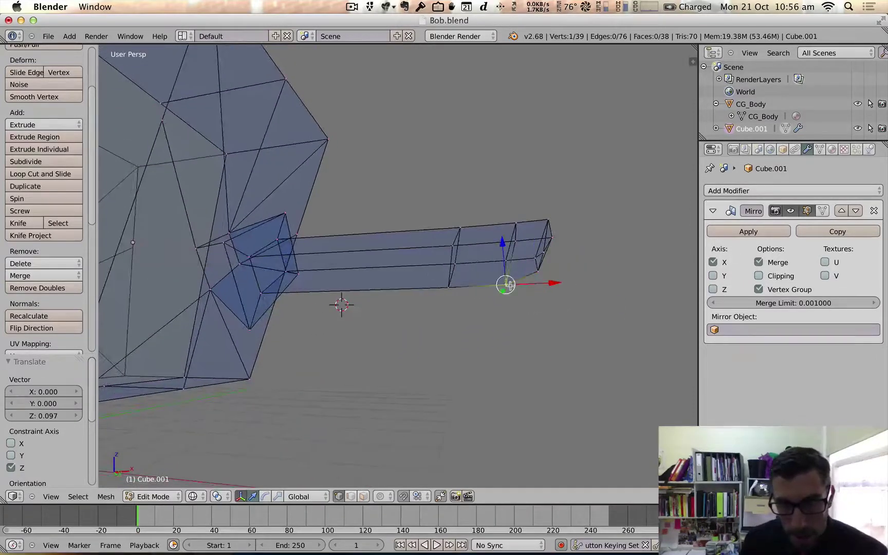
pyautogui.moveTo(505, 265); pyautogui.dragTo(501, 256)
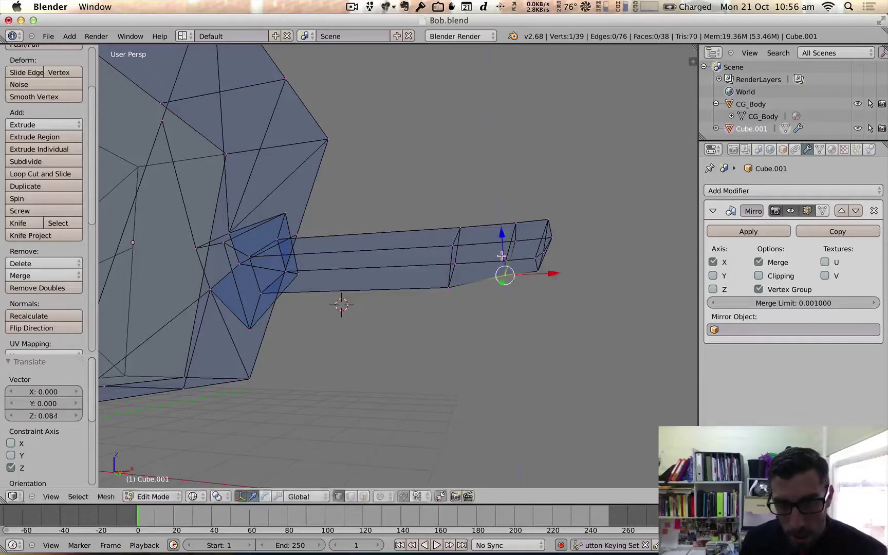
# Lower the top vertex at the arm's end by about 0.045 along Z.
pyautogui.moveTo(501, 256)
pyautogui.mouseDown(button='middle')
pyautogui.moveTo(523, 270)
pyautogui.moveTo(498, 266)
pyautogui.mouseUp(button='middle')
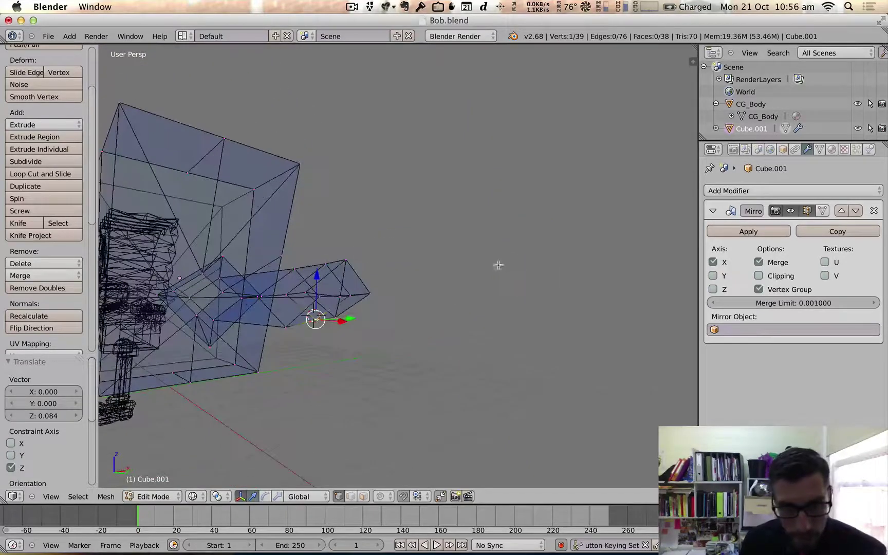
pyautogui.rightClick(347, 260)
pyautogui.moveTo(347, 243); pyautogui.dragTo(347, 244)
pyautogui.moveTo(353, 282); pyautogui.dragTo(367, 296, button='middle')
pyautogui.moveTo(438, 363); pyautogui.dragTo(430, 353, button='middle')
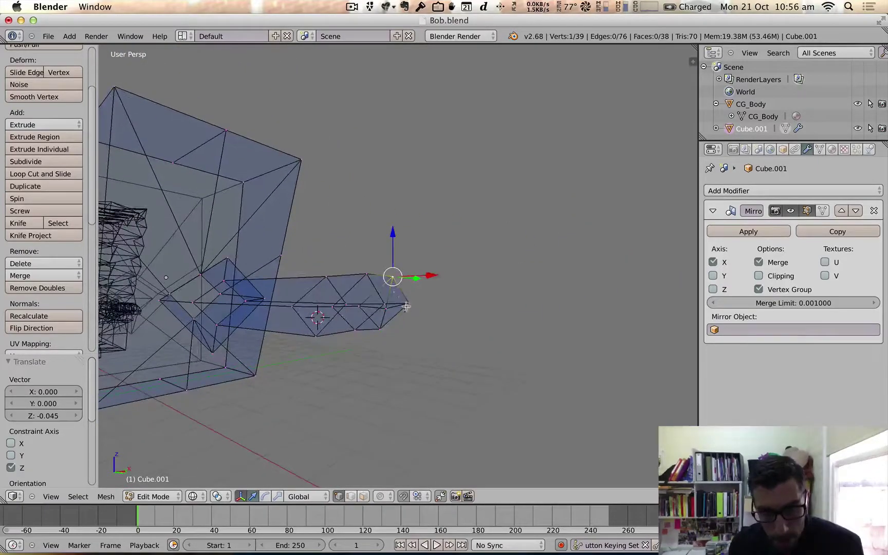
# Cut new edges across the end of the arm with two Knife cuts, subdividing the faces for fingers.
pyautogui.scroll(-1, 372, 307)
pyautogui.moveTo(375, 307); pyautogui.dragTo(295, 368, button='middle')
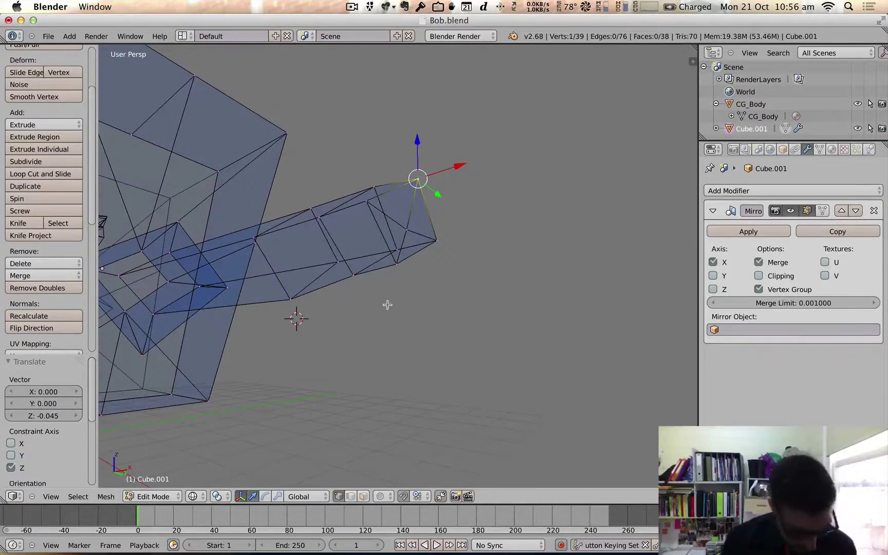
pyautogui.press('k')
pyautogui.click(401, 189)
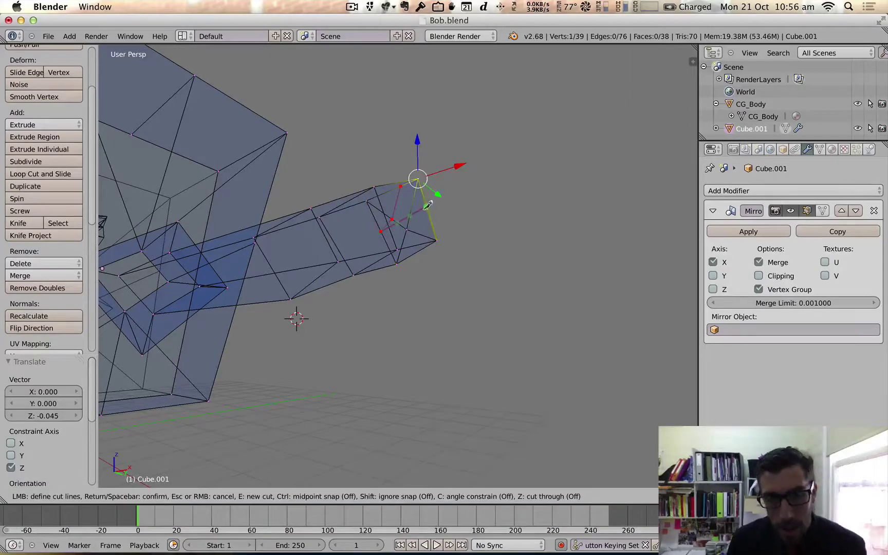
pyautogui.press('space')
pyautogui.press('k')
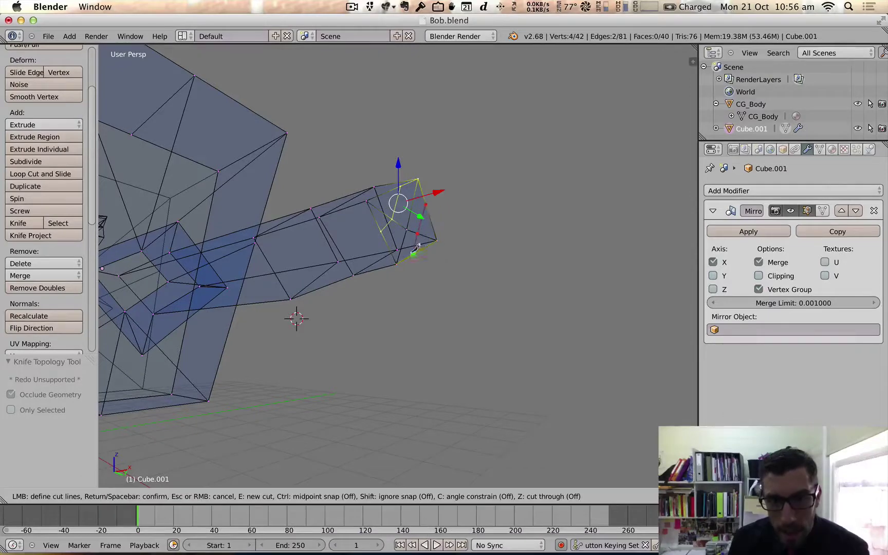
pyautogui.press('space')
# Switch to face selection and select the four finger faces at the end of the arm.
pyautogui.moveTo(428, 241)
pyautogui.mouseDown(button='middle')
pyautogui.moveTo(404, 246)
pyautogui.moveTo(414, 254)
pyautogui.mouseUp(button='middle')
pyautogui.scroll(3, 404, 248)
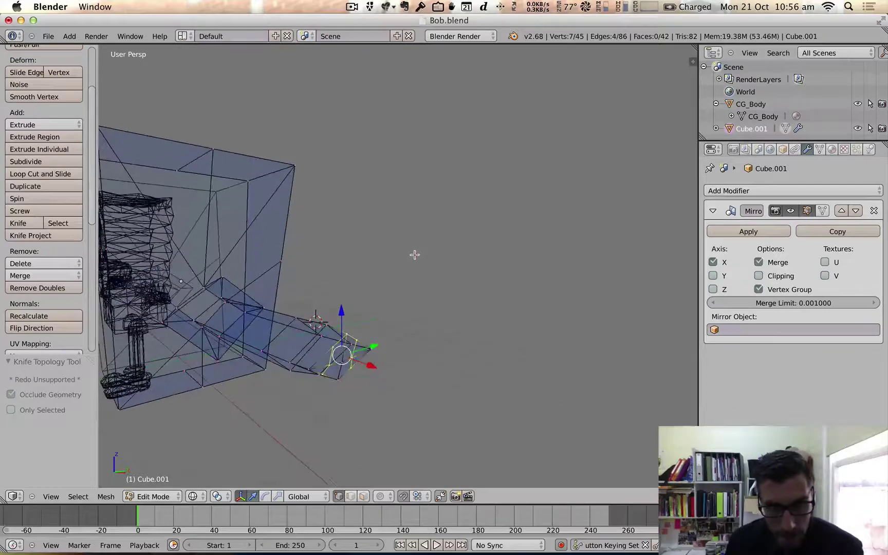
pyautogui.click(379, 496)
pyautogui.click(413, 471)
pyautogui.click(363, 496)
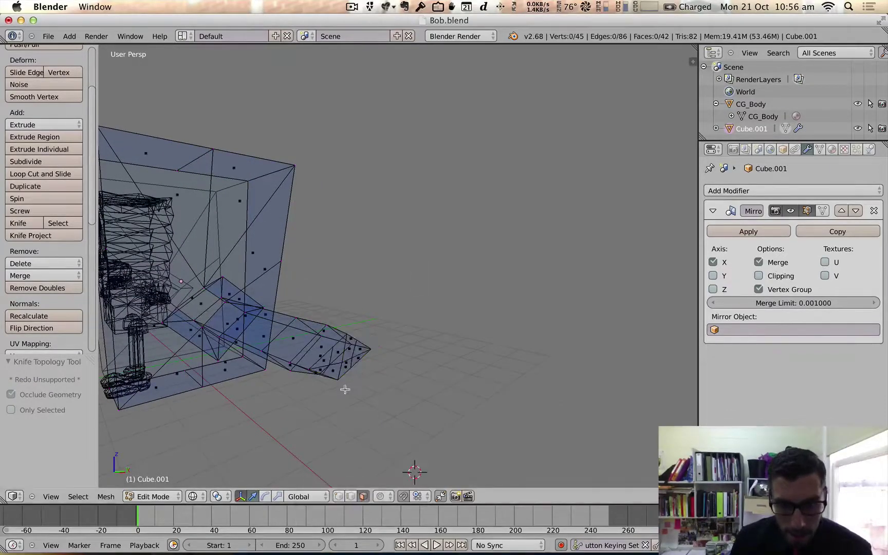
pyautogui.rightClick(328, 362)
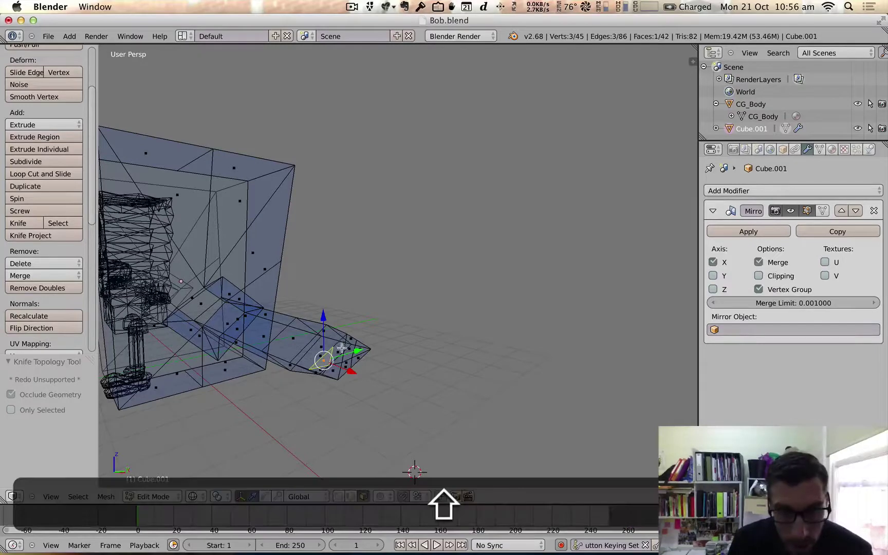
pyautogui.keyDown('shift'); pyautogui.rightClick(339, 353); pyautogui.keyUp('shift')
pyautogui.keyDown('shift'); pyautogui.rightClick(354, 367); pyautogui.keyUp('shift')
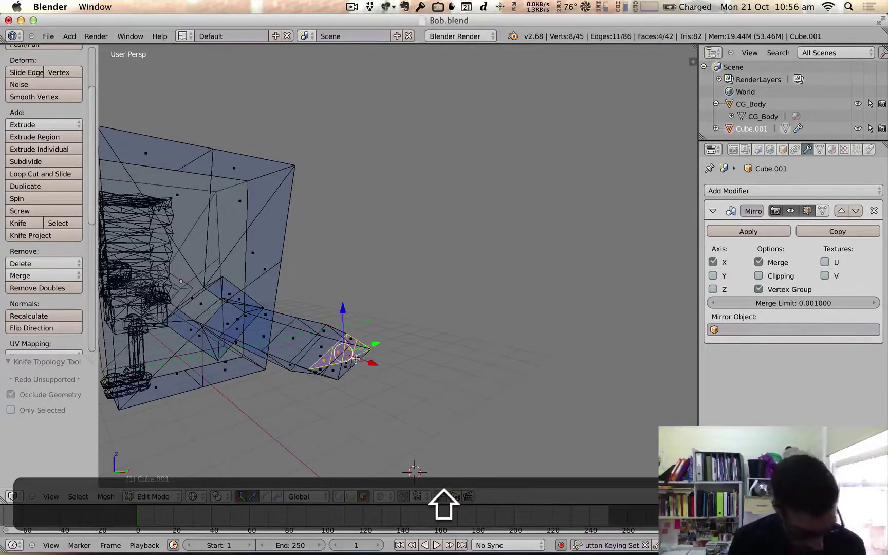
pyautogui.hotkey('shift', 'e')
pyautogui.press('e')
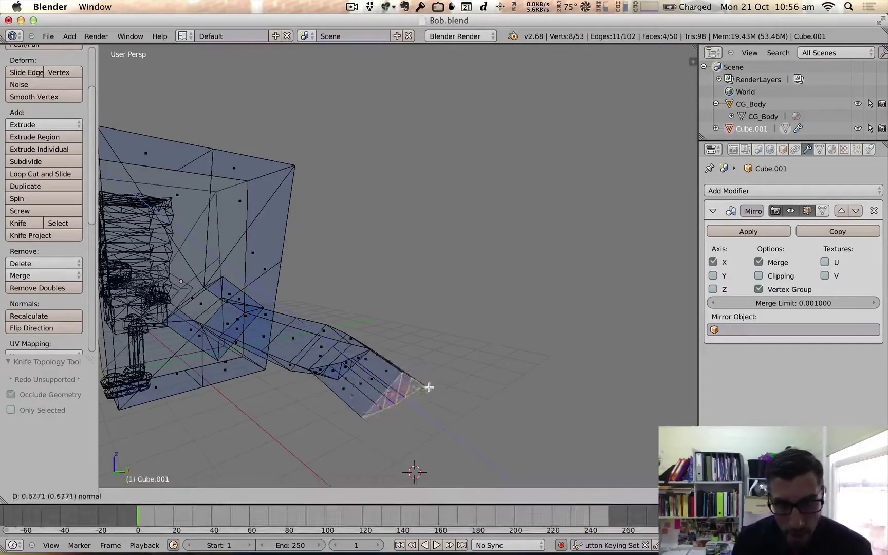
pyautogui.click(403, 371)
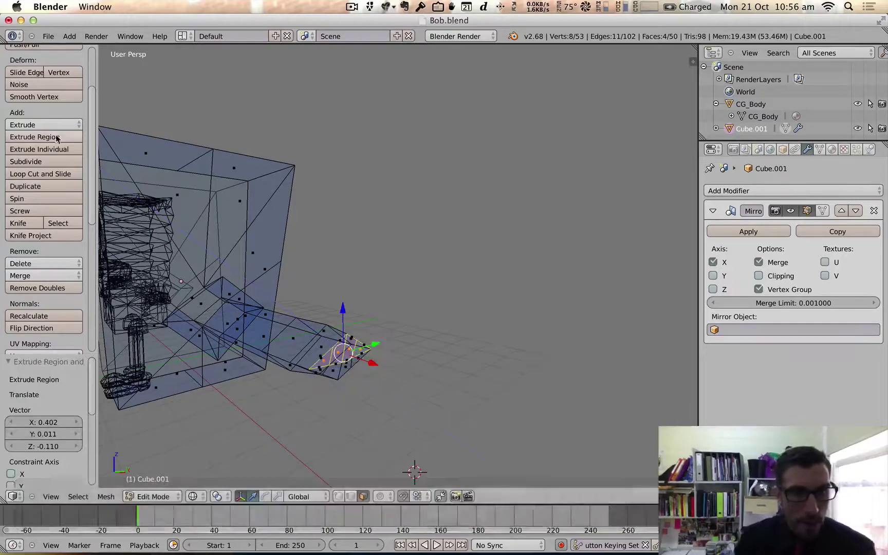
# Extrude the four selected faces as individual faces with an offset of about -0.441 to form separate fingers.
pyautogui.click(70, 126)
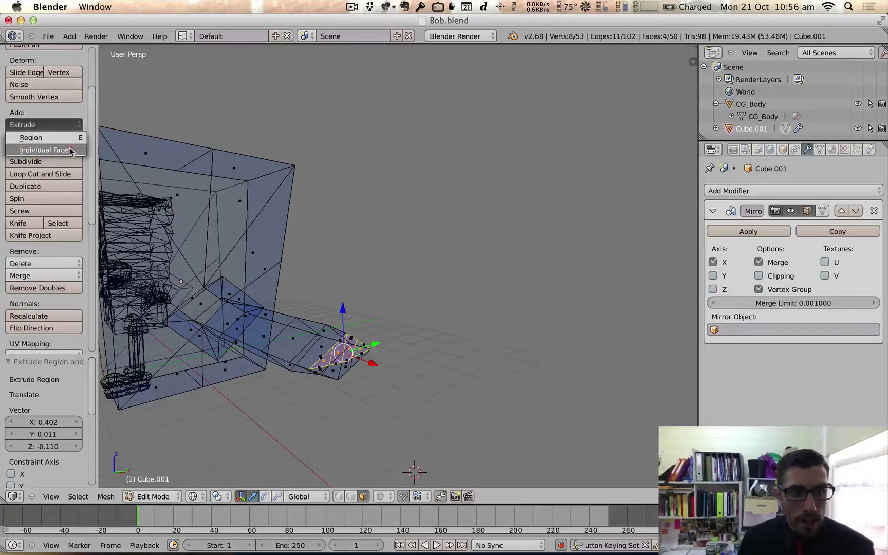
pyautogui.click(70, 149)
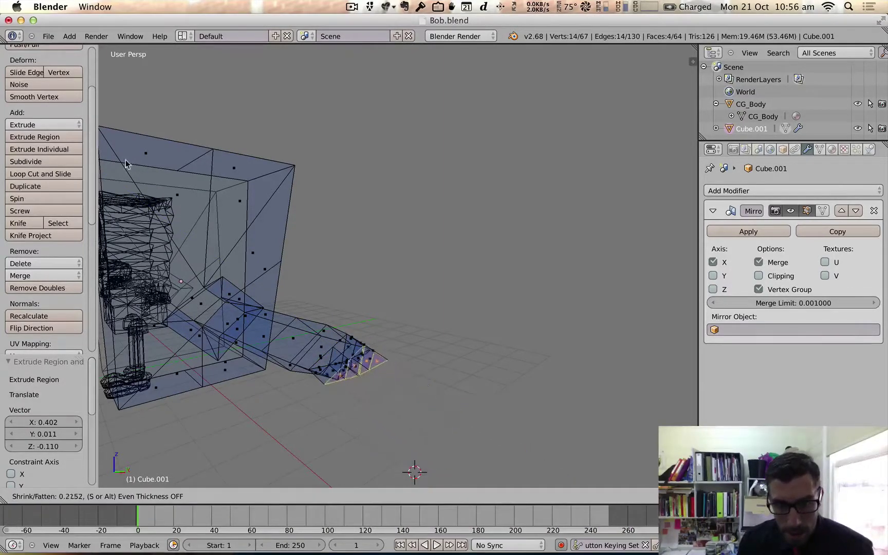
pyautogui.click(133, 178)
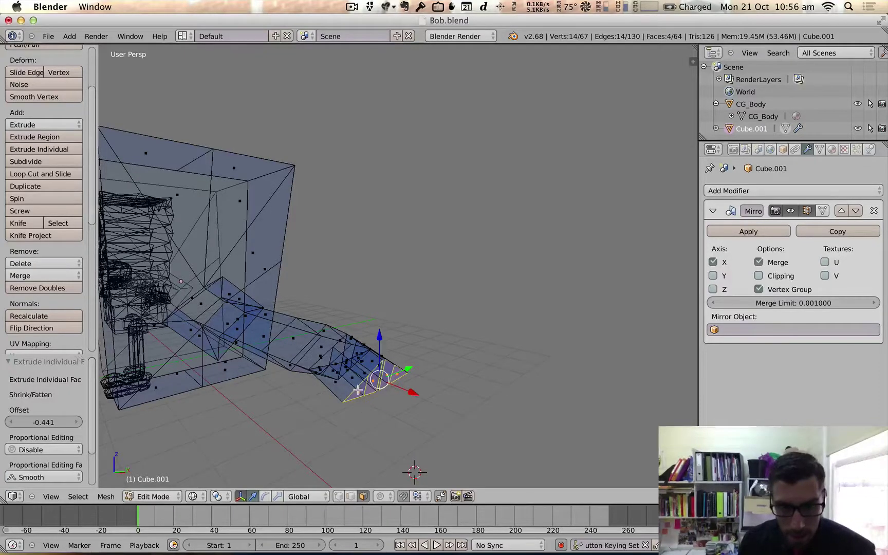
# Spread the two outermost fingertips apart along Y, moving one about -0.105 and the other about 0.114.
pyautogui.rightClick(373, 399)
pyautogui.moveTo(373, 386); pyautogui.dragTo(362, 389)
pyautogui.rightClick(377, 380)
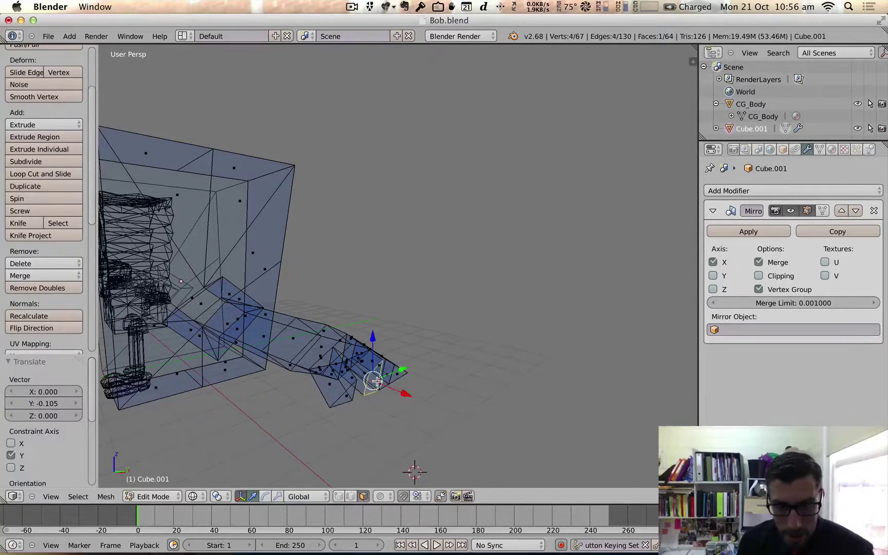
pyautogui.scroll(-5, 388, 389)
pyautogui.moveTo(377, 404); pyautogui.dragTo(358, 374, button='middle')
pyautogui.keyDown('shift'); pyautogui.rightClick(319, 321); pyautogui.keyUp('shift')
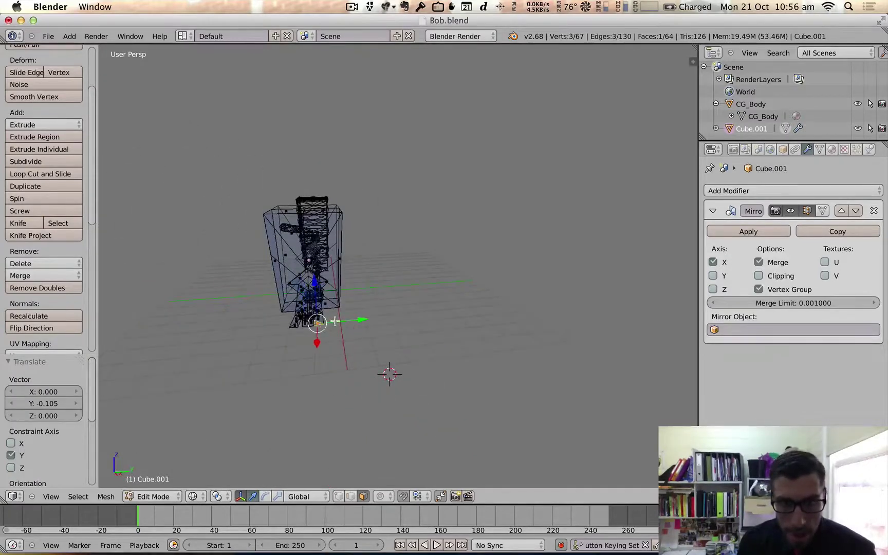
pyautogui.moveTo(335, 321); pyautogui.dragTo(340, 319)
# Move an inner fingertip about -0.034 along Y and select the neighbouring fingertip face.
pyautogui.scroll(3, 339, 321)
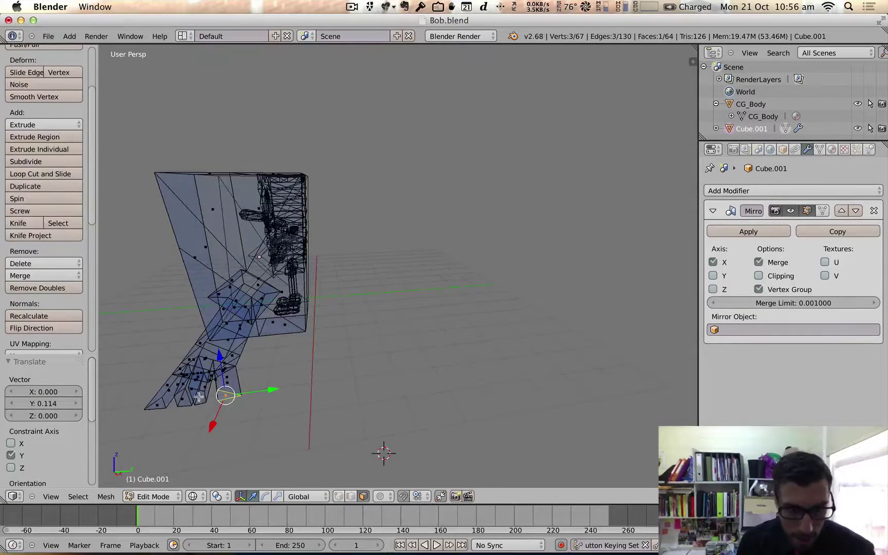
pyautogui.rightClick(199, 397)
pyautogui.moveTo(220, 395); pyautogui.dragTo(199, 401)
pyautogui.rightClick(188, 400)
# Display the model in solid viewport shading and inspect the shape of the fingers.
pyautogui.moveTo(198, 401); pyautogui.dragTo(236, 382, button='middle')
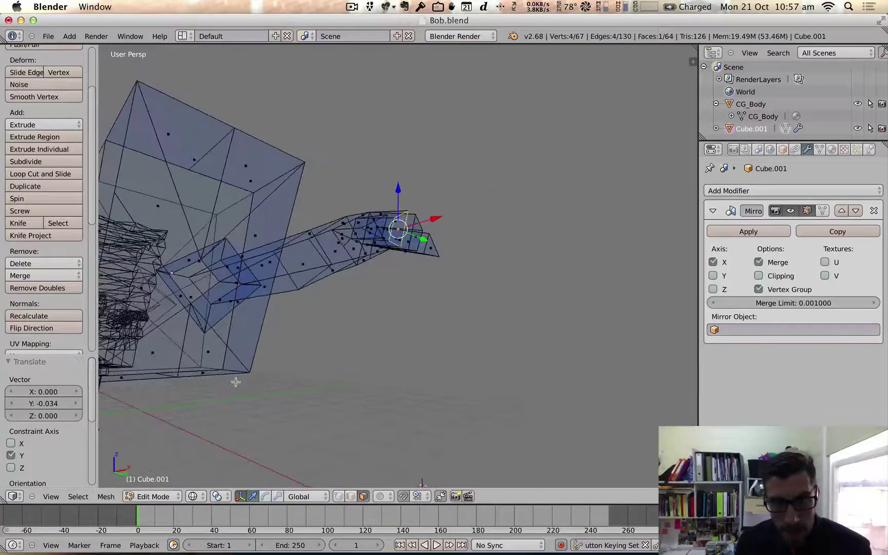
pyautogui.scroll(9, 301, 279)
pyautogui.scroll(-12, 308, 268)
pyautogui.moveTo(313, 274)
pyautogui.mouseDown(button='middle')
pyautogui.moveTo(323, 276)
pyautogui.moveTo(288, 329)
pyautogui.mouseUp(button='middle')
pyautogui.click(199, 497)
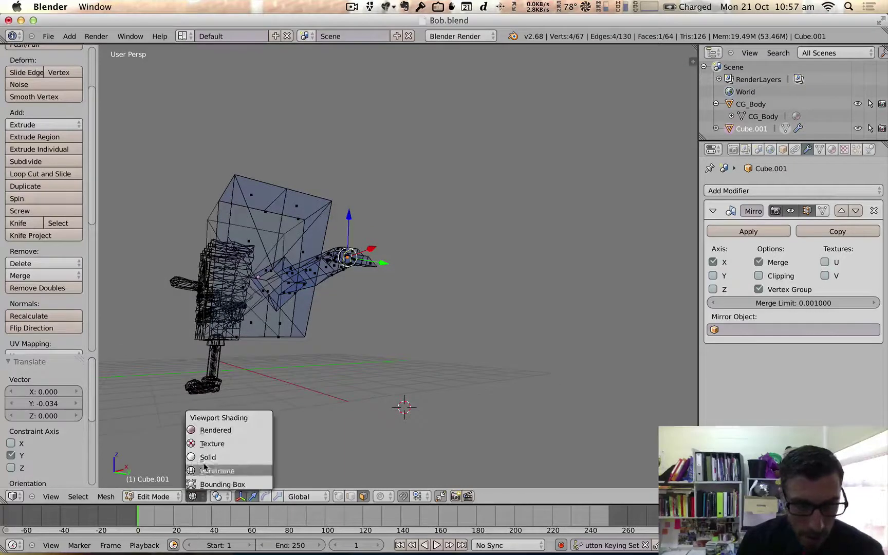
pyautogui.click(205, 459)
pyautogui.moveTo(336, 279); pyautogui.dragTo(380, 273, button='middle')
pyautogui.scroll(5, 375, 265)
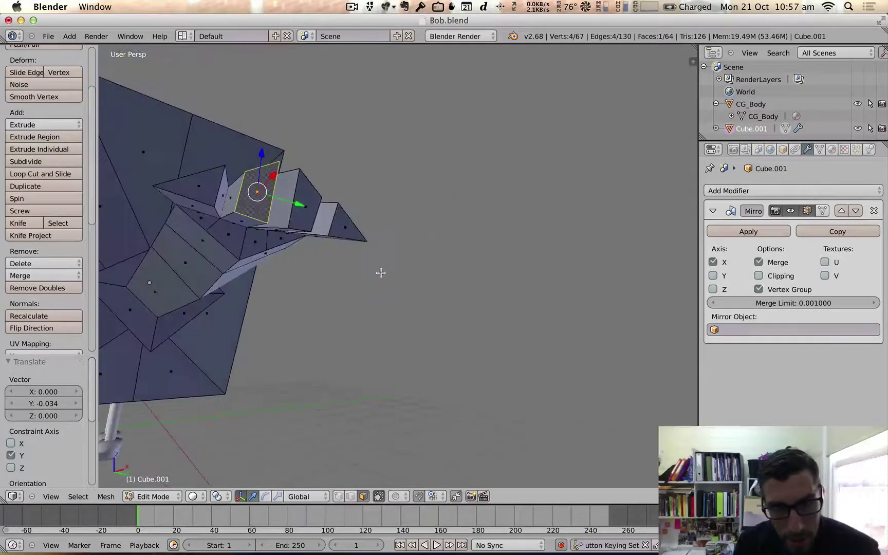
pyautogui.scroll(-3, 251, 253)
# Extrude the triangular face on the hand's side by X 0.407, Y -0.005, Z -0.149 as a thumb and lower its tip about 0.078.
pyautogui.moveTo(251, 253); pyautogui.dragTo(230, 259, button='middle')
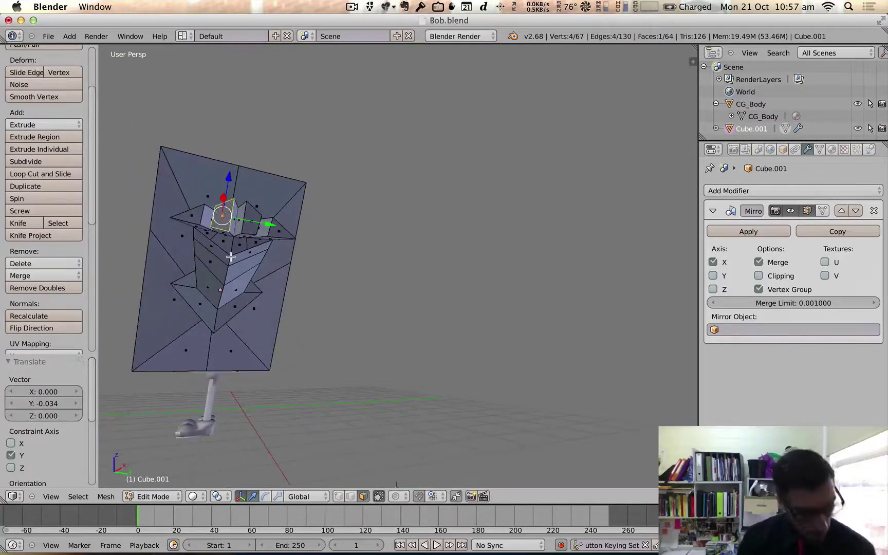
pyautogui.rightClick(207, 235)
pyautogui.moveTo(230, 244); pyautogui.dragTo(246, 257, button='middle')
pyautogui.press('e')
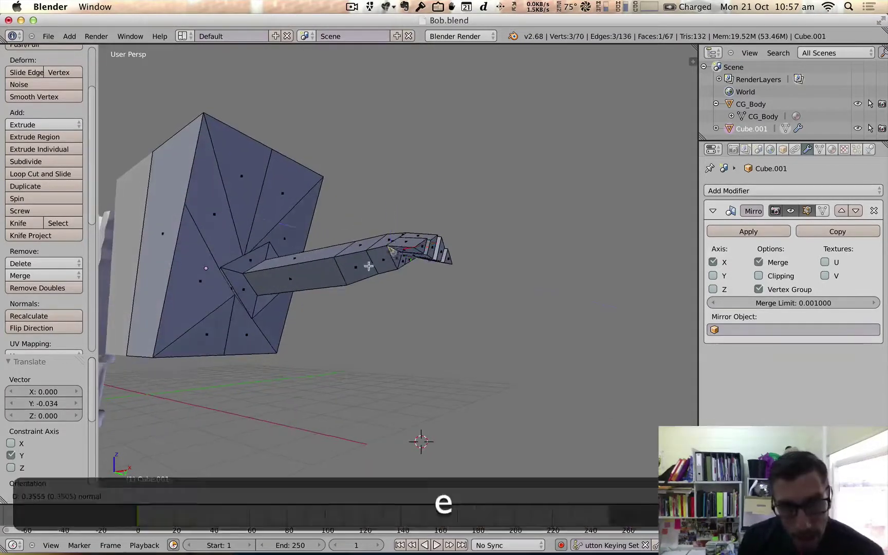
pyautogui.click(397, 273)
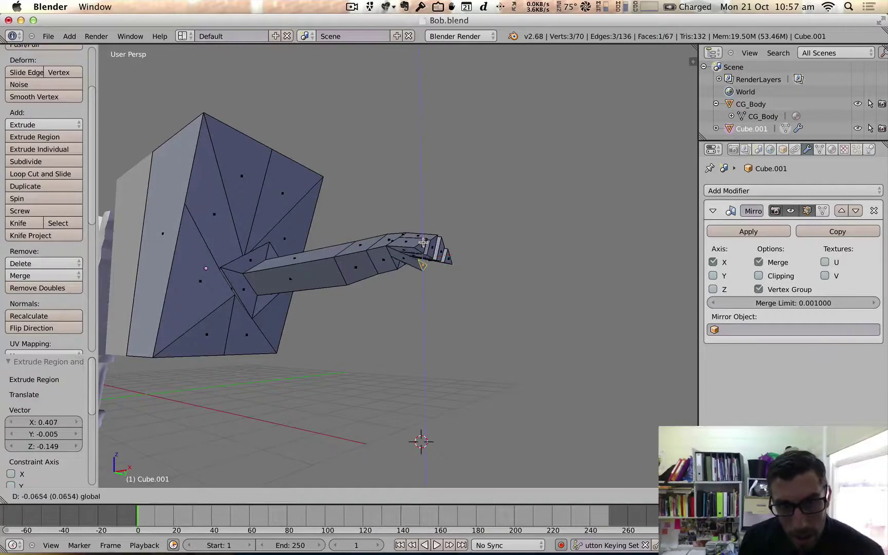
pyautogui.hscroll(10, 349, 298)
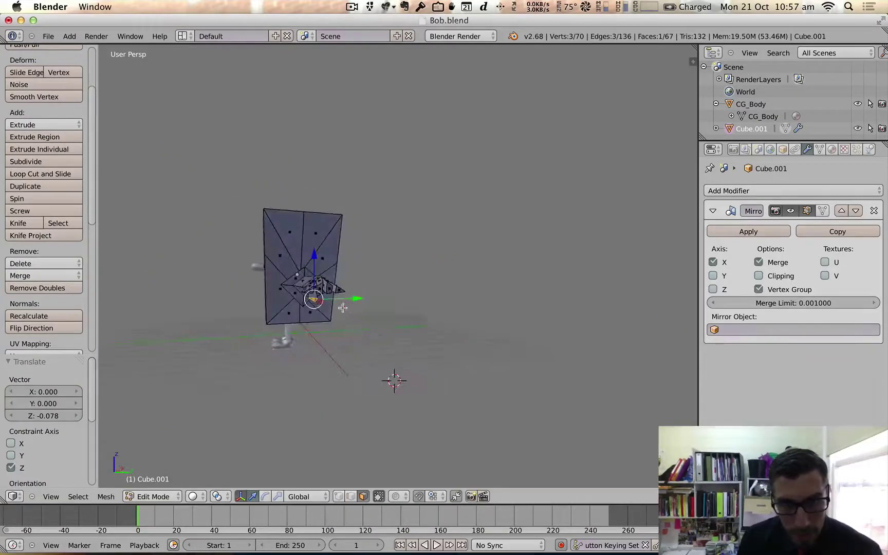
pyautogui.scroll(4, 275, 326)
pyautogui.hscroll(-10, 210, 350)
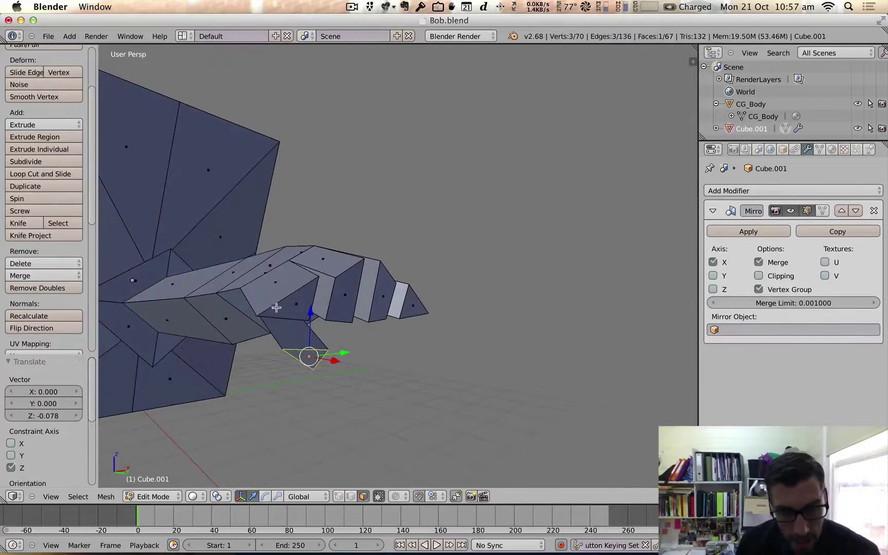
pyautogui.scroll(-10, 314, 304)
pyautogui.scroll(10, 313, 297)
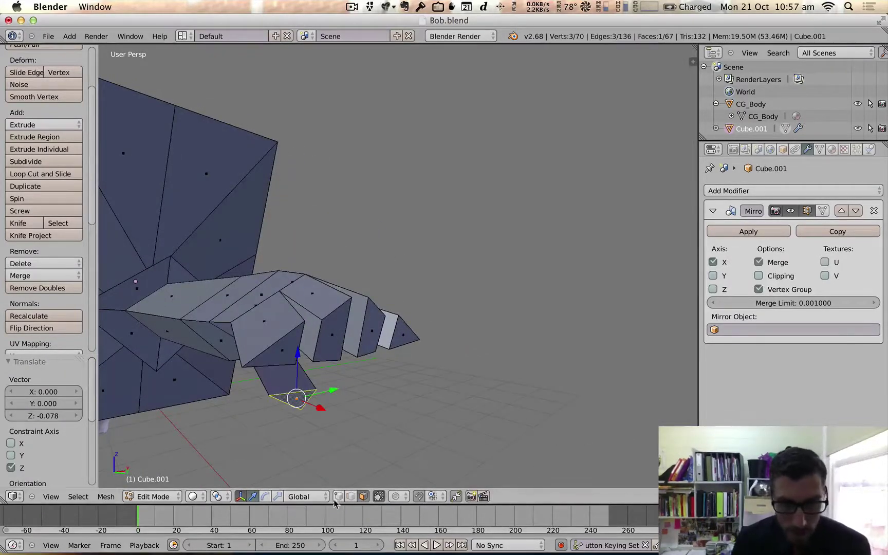
# Move the lower corner of the nearest fingertip 0.050 along Y and knife-cut across that fingertip's end.
pyautogui.rightClick(246, 369)
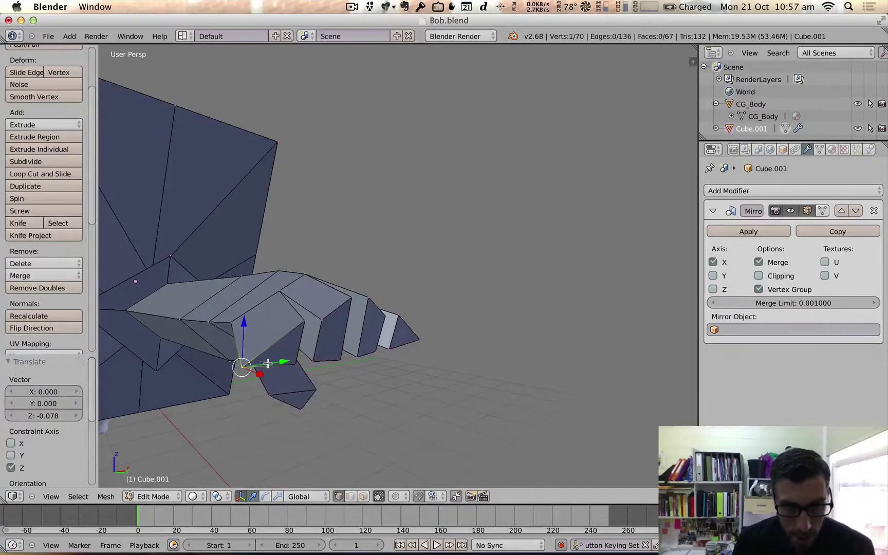
pyautogui.moveTo(268, 364); pyautogui.dragTo(288, 354)
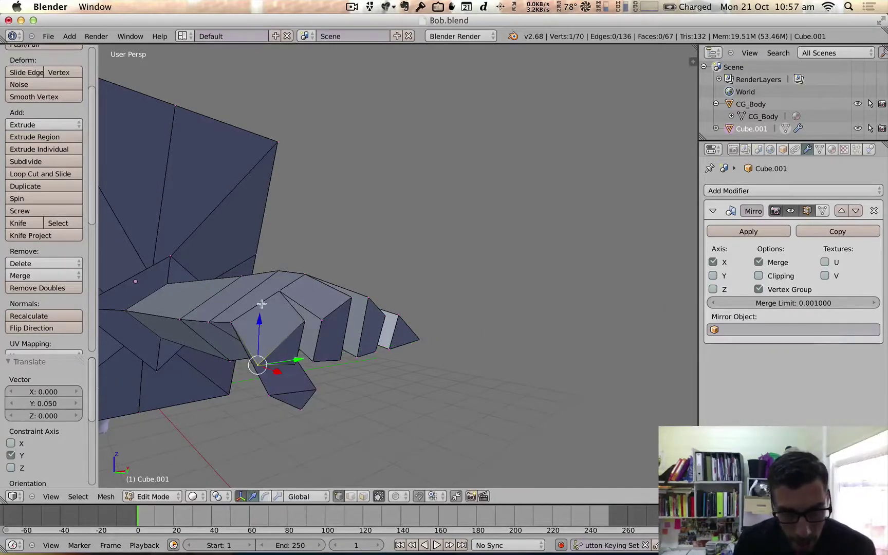
pyautogui.press('k')
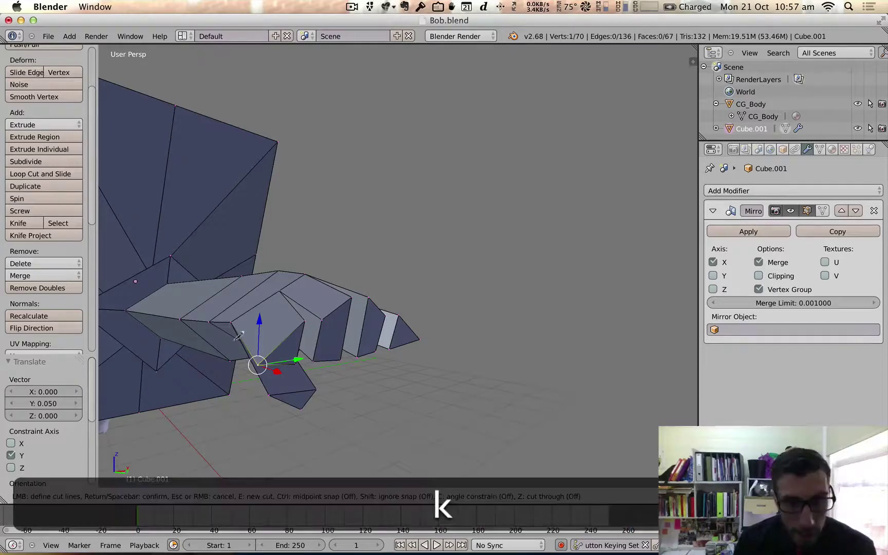
pyautogui.click(232, 322)
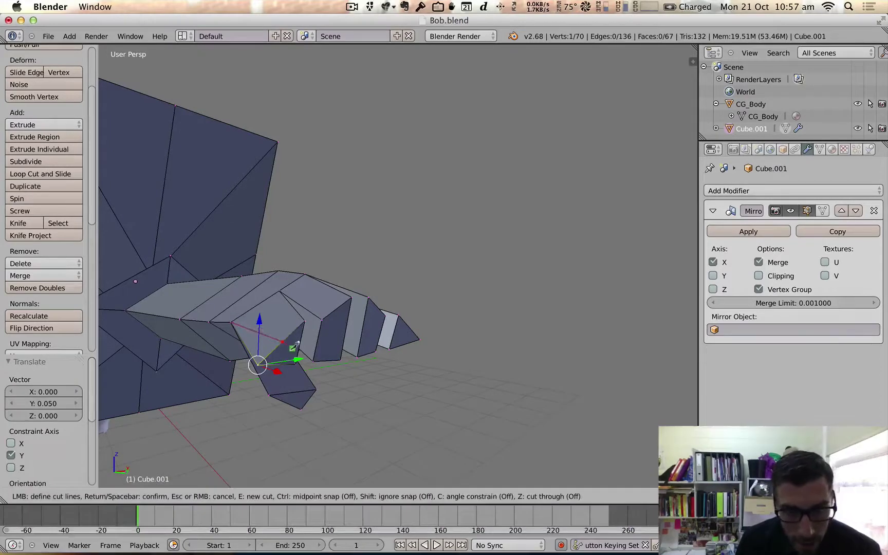
pyautogui.click(297, 360)
pyautogui.press('Return')
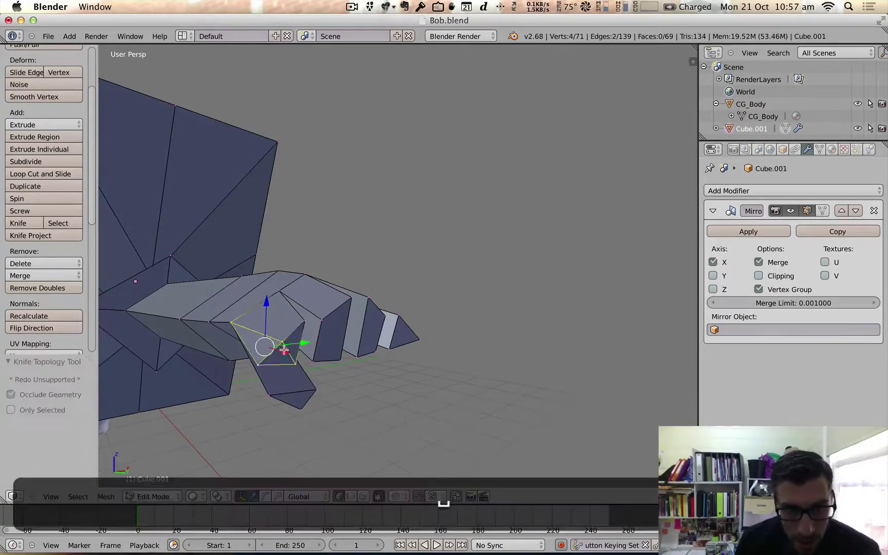
# Raise the new vertex on the nearest fingertip 0.030 along Z and shift a vertex there about -0.027 along Y.
pyautogui.press('g')
pyautogui.press('z')
pyautogui.click(280, 310)
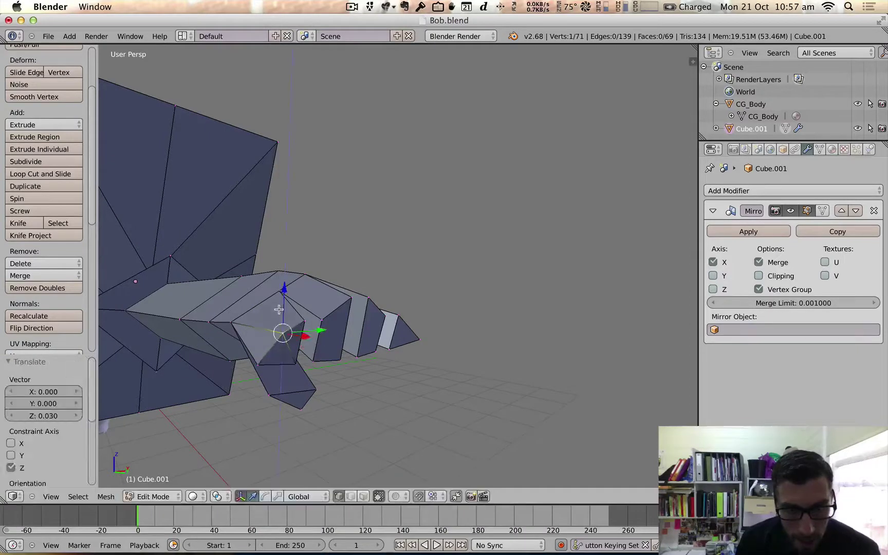
pyautogui.scroll(-3, 280, 310)
pyautogui.moveTo(280, 310); pyautogui.dragTo(289, 359, button='middle')
pyautogui.scroll(3, 220, 309)
pyautogui.moveTo(211, 322); pyautogui.dragTo(260, 334, button='middle')
pyautogui.moveTo(364, 315); pyautogui.dragTo(359, 312)
pyautogui.moveTo(359, 311); pyautogui.dragTo(330, 364, button='middle')
pyautogui.press('g')
pyautogui.press('y')
pyautogui.click(339, 357)
# Lower the raised top corners of the second and third fingertips by about 0.088 and 0.085 along Z.
pyautogui.scroll(4, 292, 351)
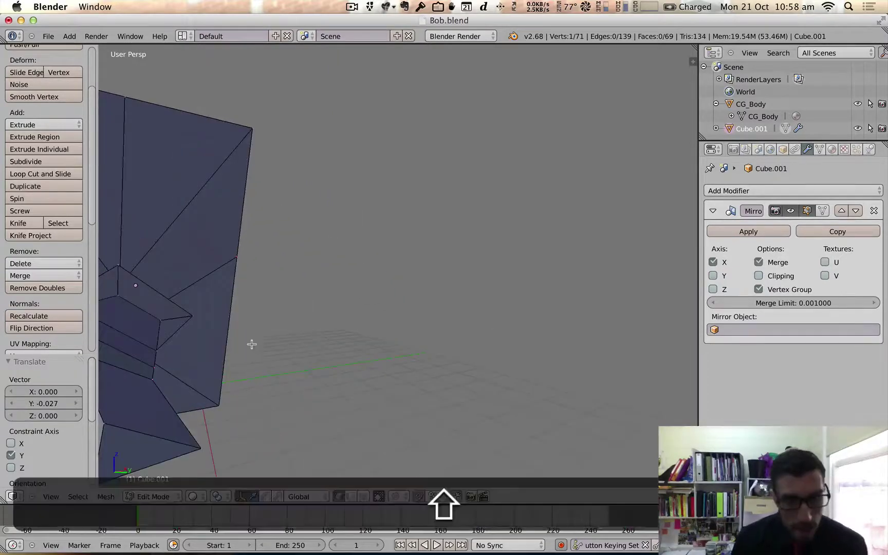
pyautogui.keyDown('shift'); pyautogui.moveTo(251, 345); pyautogui.dragTo(323, 314, button='middle'); pyautogui.keyUp('shift')
pyautogui.rightClick(393, 205)
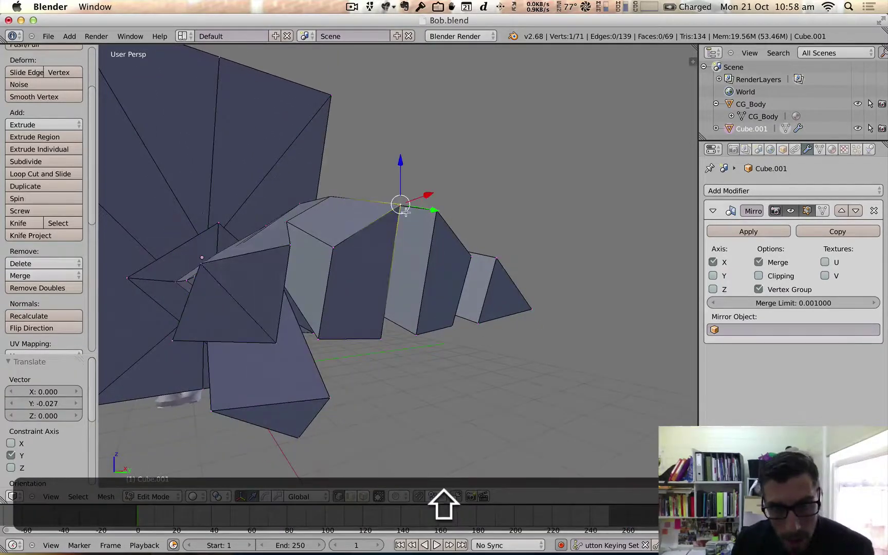
pyautogui.press('g')
pyautogui.press('z')
pyautogui.click(390, 229)
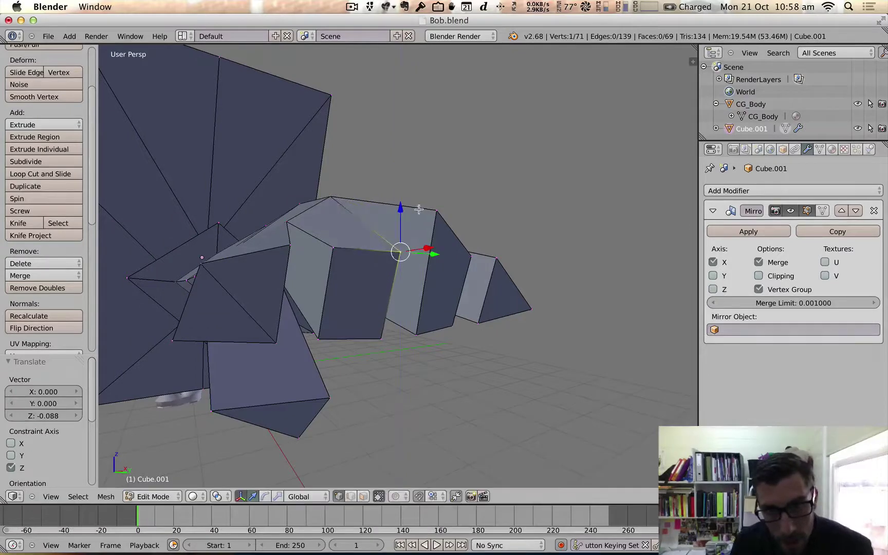
pyautogui.rightClick(436, 210)
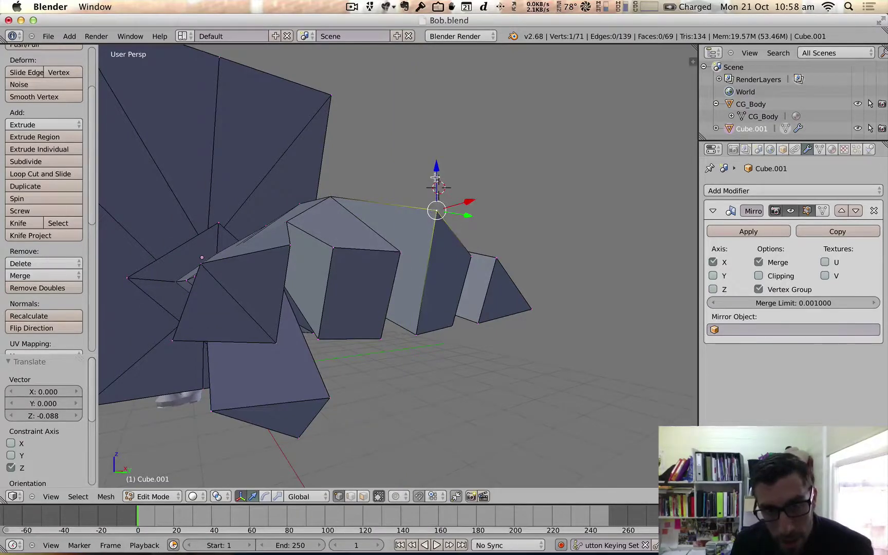
pyautogui.moveTo(435, 177); pyautogui.dragTo(426, 220)
# Knife-cut across the end of the outermost finger on the side opposite the thumb.
pyautogui.keyDown('ctrl'); pyautogui.moveTo(487, 266); pyautogui.dragTo(477, 282, button='middle'); pyautogui.keyUp('ctrl')
pyautogui.moveTo(355, 308); pyautogui.dragTo(338, 321, button='middle')
pyautogui.press('k')
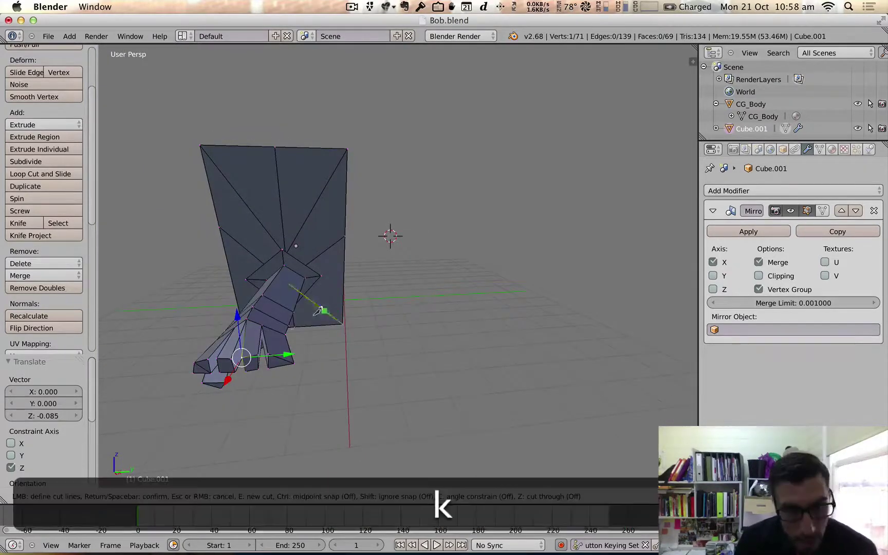
pyautogui.click(282, 336)
pyautogui.press('super+z')
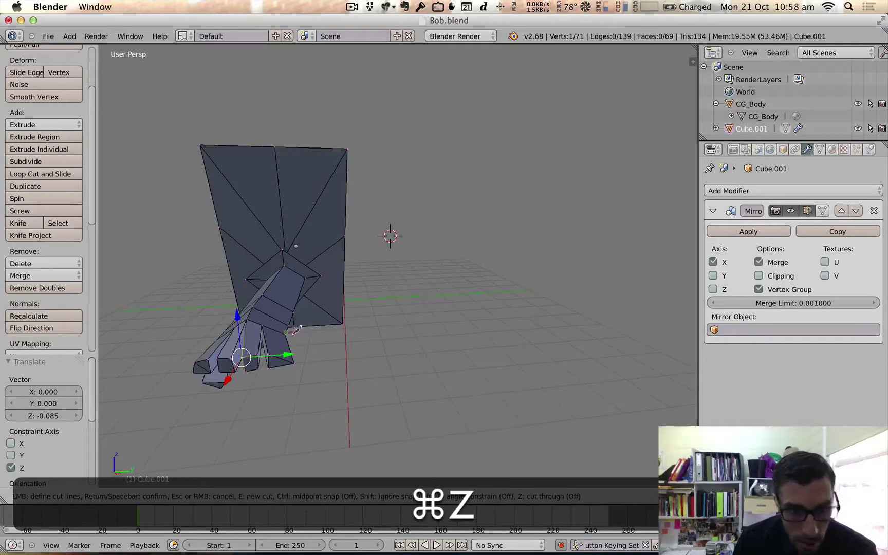
pyautogui.press('k')
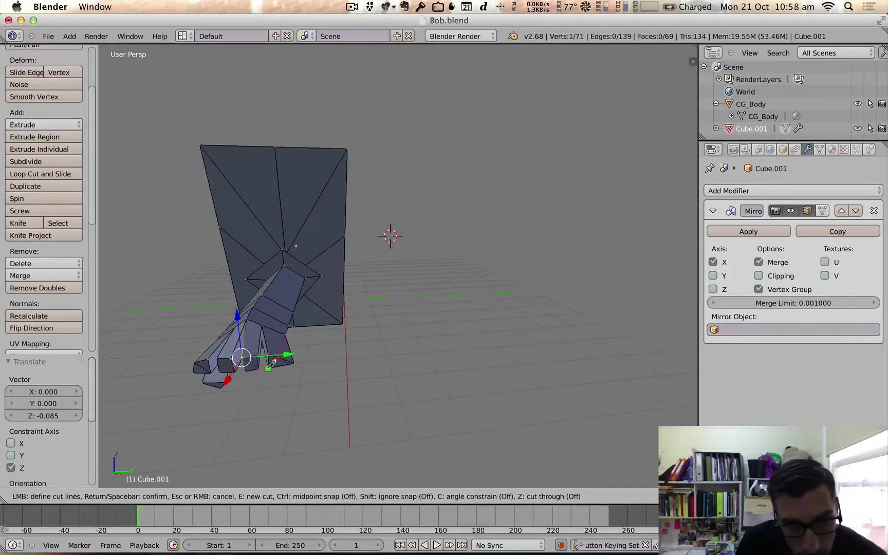
pyautogui.press('space')
# Raise the new vertex on the outermost fingertip 0.037 along Z and move the outer tip corner -0.097 along Y.
pyautogui.rightClick(283, 361)
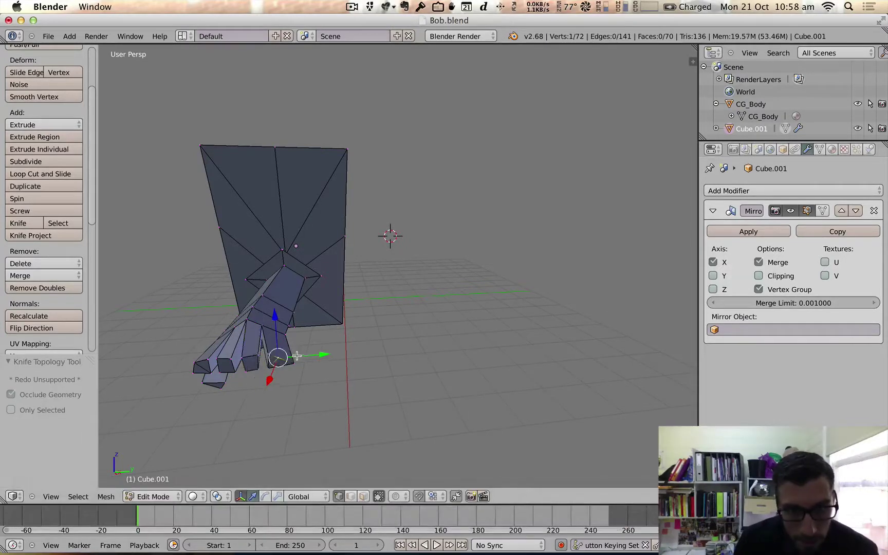
pyautogui.press('g')
pyautogui.press('z')
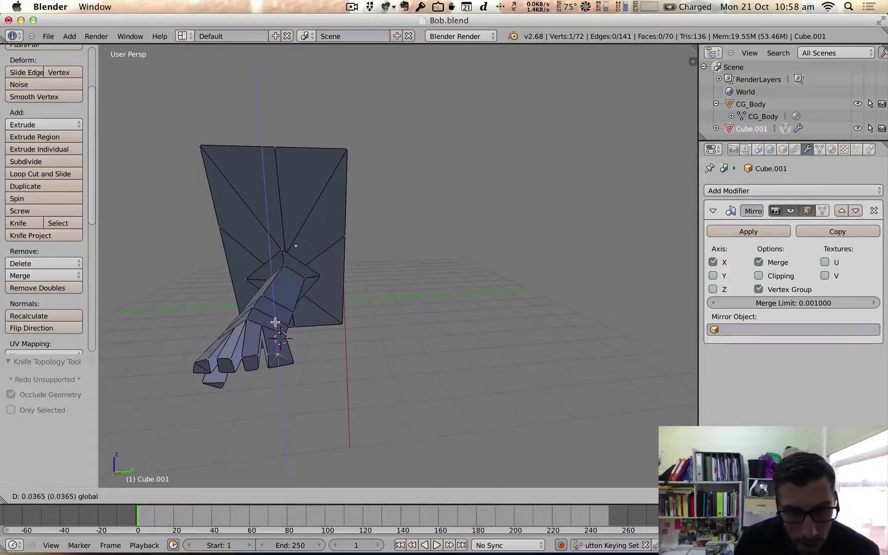
pyautogui.click(276, 323)
pyautogui.scroll(1, 275, 357)
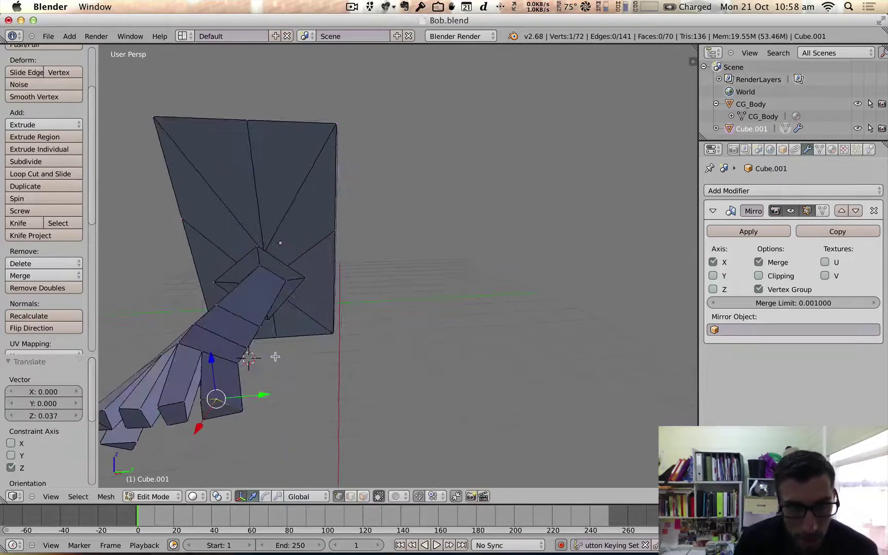
pyautogui.rightClick(246, 409)
pyautogui.press('g')
pyautogui.press('y')
pyautogui.click(235, 404)
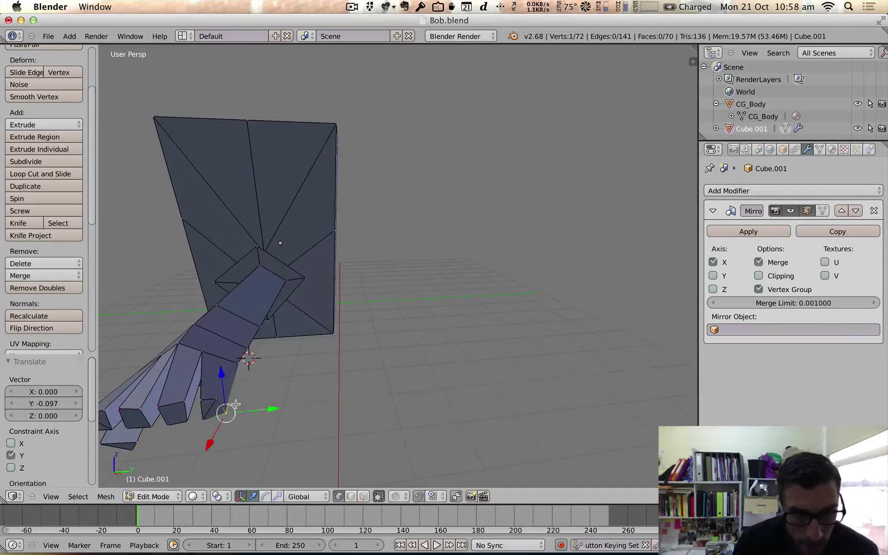
# Move the lower vertex at the thumb's base about -0.014 along Y.
pyautogui.moveTo(236, 404); pyautogui.dragTo(257, 392, button='middle')
pyautogui.scroll(10, 258, 395)
pyautogui.rightClick(365, 309)
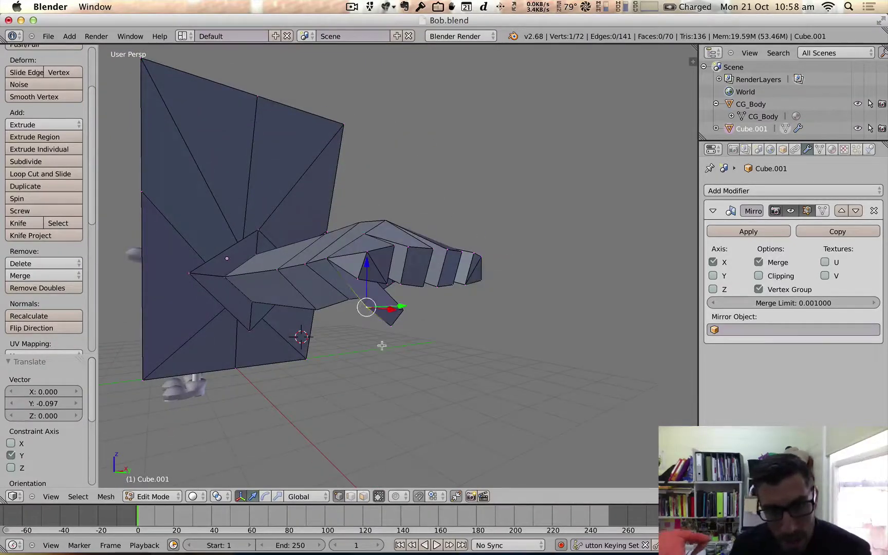
pyautogui.moveTo(396, 305); pyautogui.dragTo(401, 305)
# Knife-cut across the underside of the hand from the thumb's base into the palm.
pyautogui.scroll(5, 398, 339)
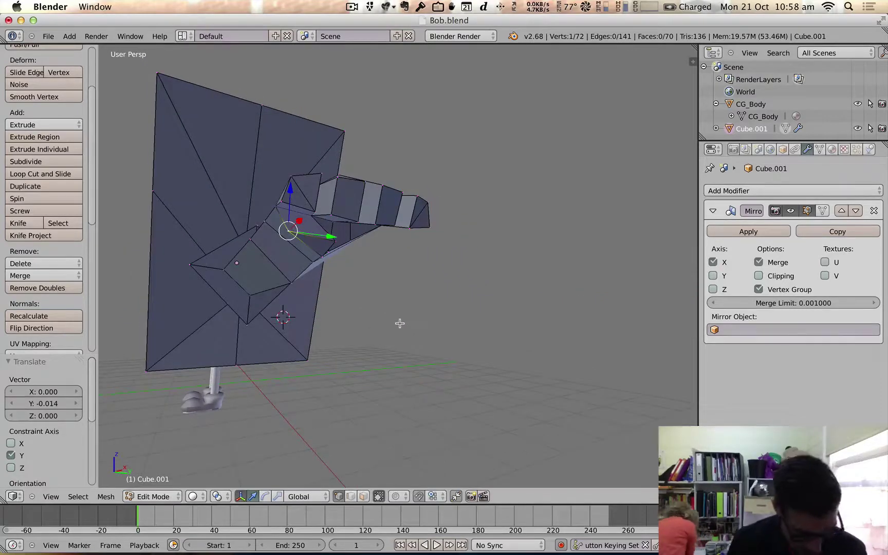
pyautogui.press('k')
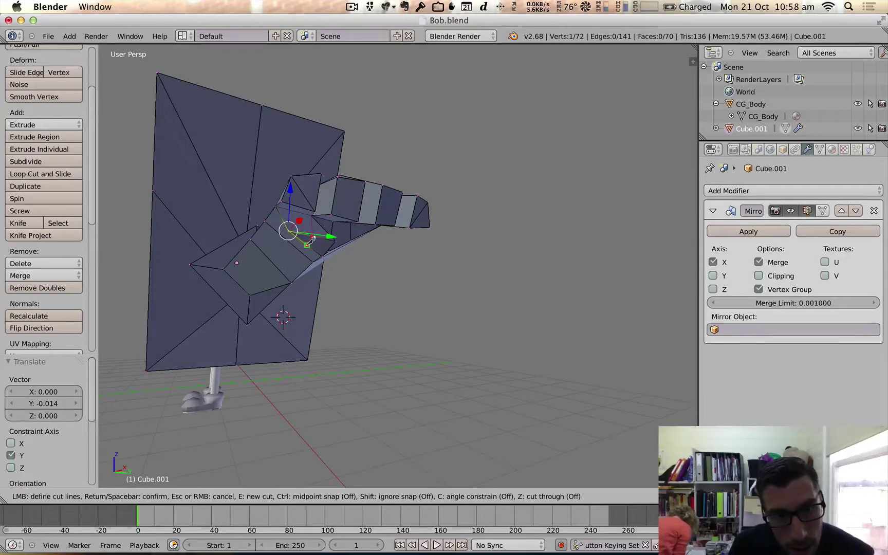
pyautogui.moveTo(311, 239); pyautogui.dragTo(318, 225, button='middle')
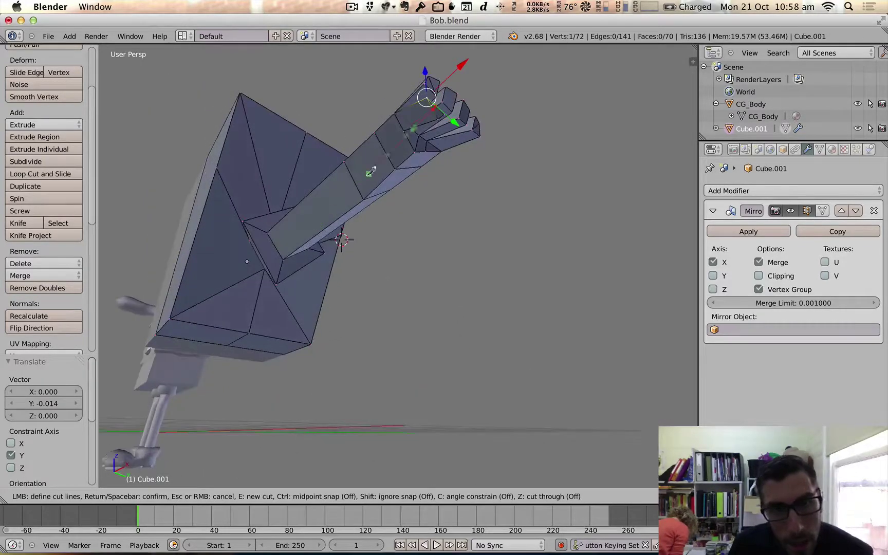
pyautogui.click(404, 132)
pyautogui.press('space')
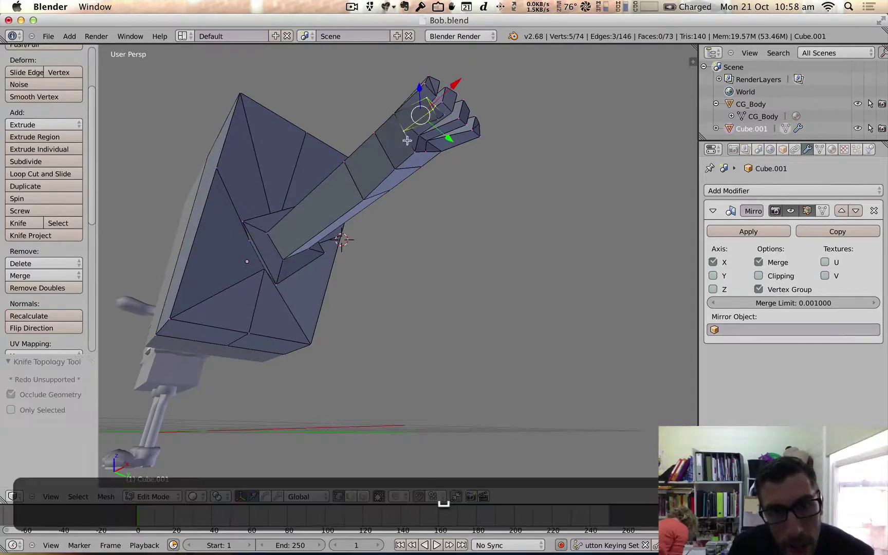
# Adjust the height of the new vertex beside the thumb and move it about -0.047 along Y.
pyautogui.moveTo(406, 140); pyautogui.dragTo(399, 168, button='middle')
pyautogui.keyDown('ctrl'); pyautogui.moveTo(375, 283); pyautogui.dragTo(365, 330, button='middle'); pyautogui.keyUp('ctrl')
pyautogui.scroll(-5, 375, 324)
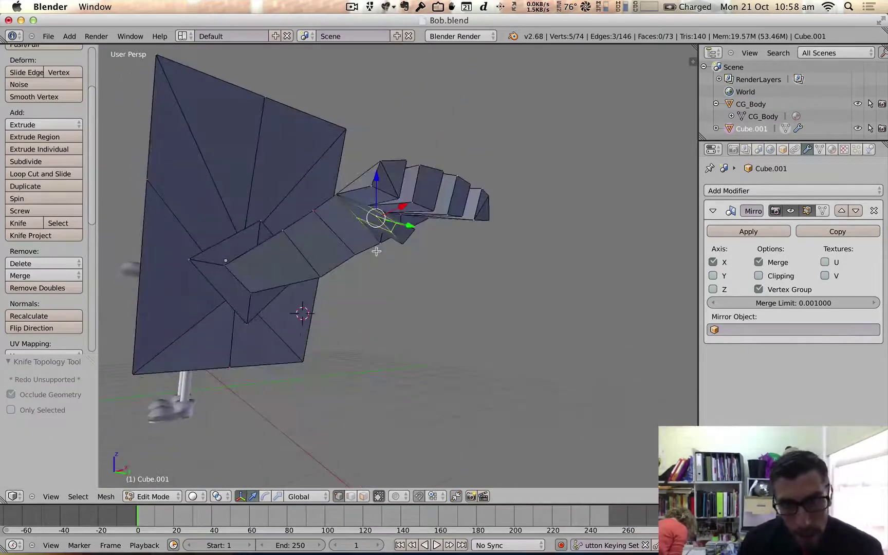
pyautogui.rightClick(393, 233)
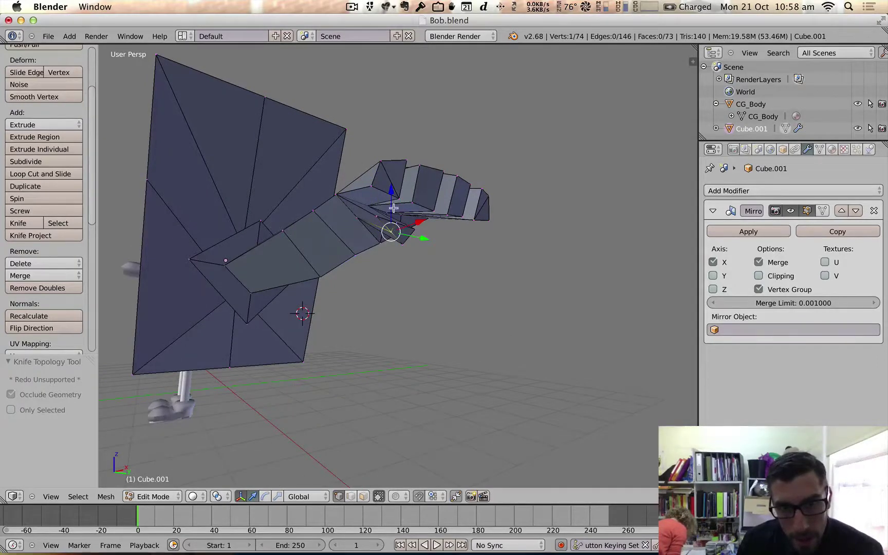
pyautogui.moveTo(388, 199); pyautogui.dragTo(389, 207)
pyautogui.moveTo(396, 224)
pyautogui.mouseDown(button='middle')
pyautogui.moveTo(391, 242)
pyautogui.moveTo(387, 235)
pyautogui.mouseUp(button='middle')
pyautogui.moveTo(307, 304); pyautogui.dragTo(345, 296)
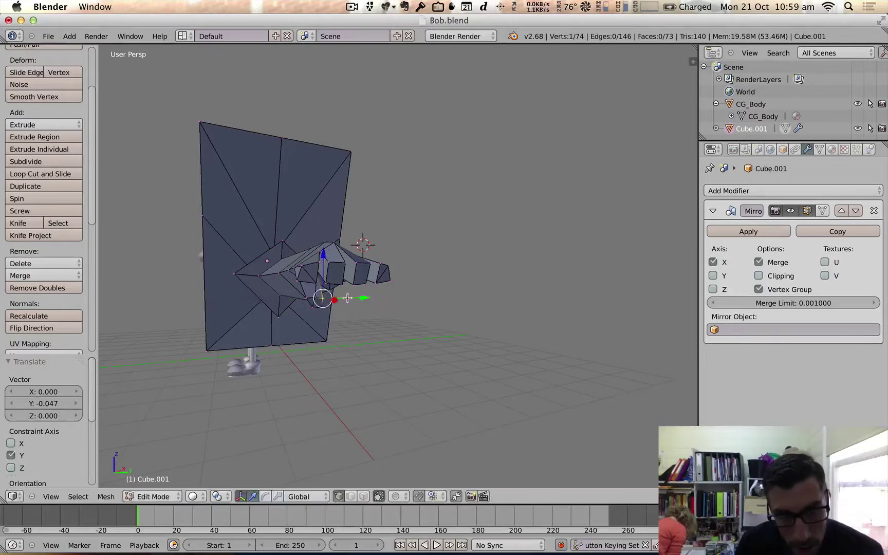
# Raise the vertex on the palm's underside about 0.059 along Z.
pyautogui.moveTo(345, 296); pyautogui.dragTo(470, 267, button='middle')
pyautogui.scroll(4, 379, 300)
pyautogui.scroll(-7, 378, 300)
pyautogui.scroll(-3, 378, 299)
pyautogui.scroll(10, 444, 271)
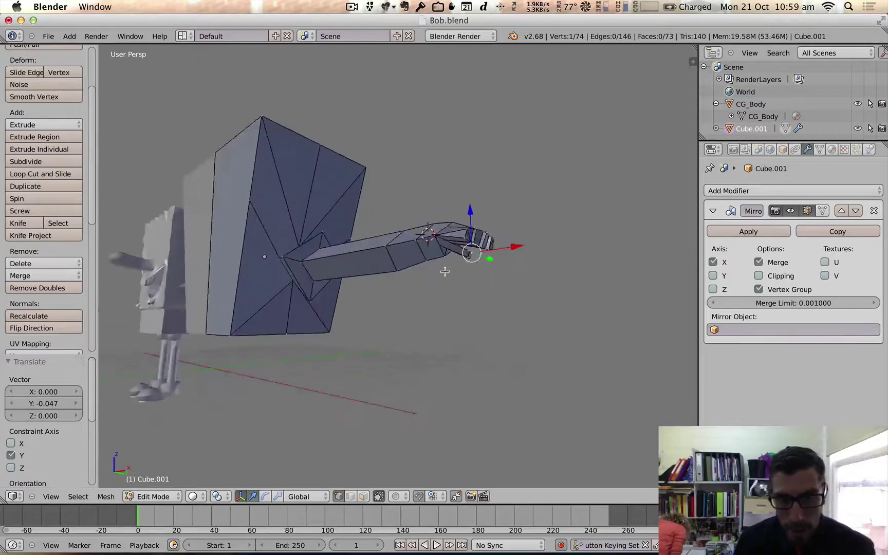
pyautogui.moveTo(482, 230); pyautogui.dragTo(353, 135, button='middle')
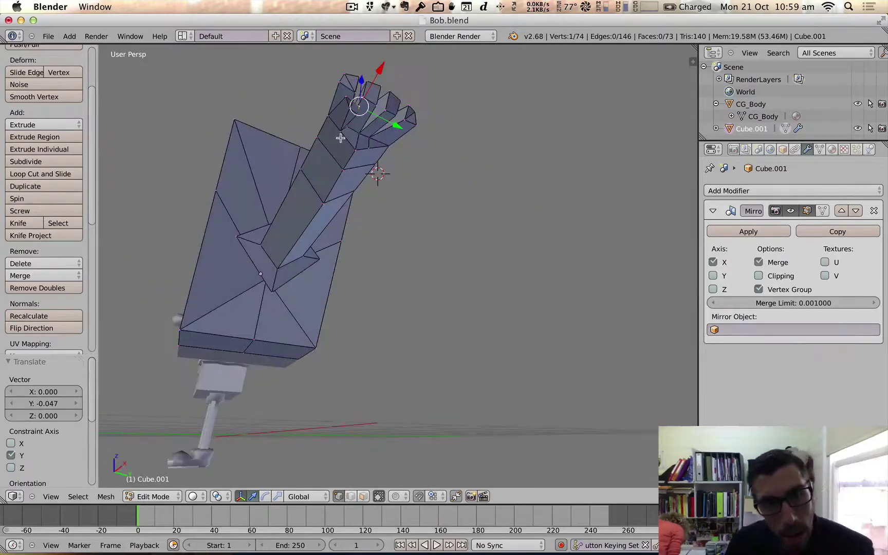
pyautogui.rightClick(340, 137)
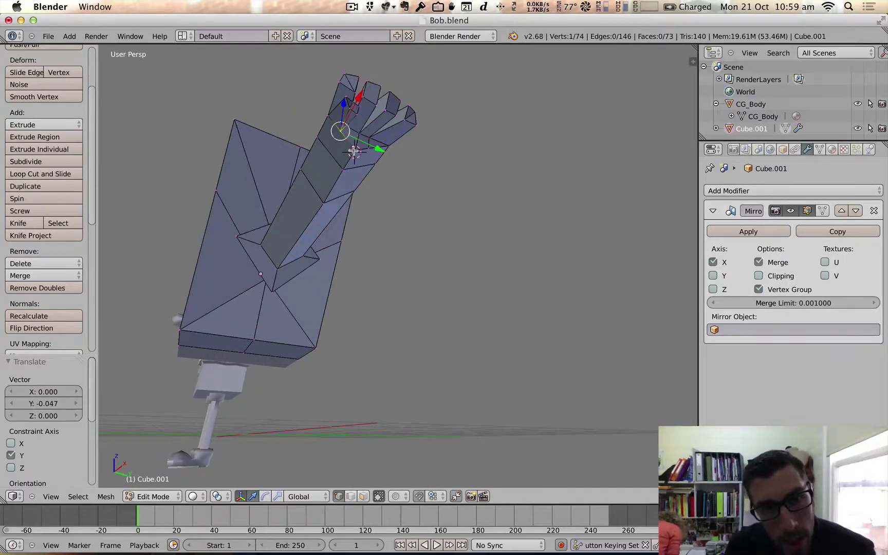
pyautogui.rightClick(354, 150)
pyautogui.press('g')
pyautogui.press('z')
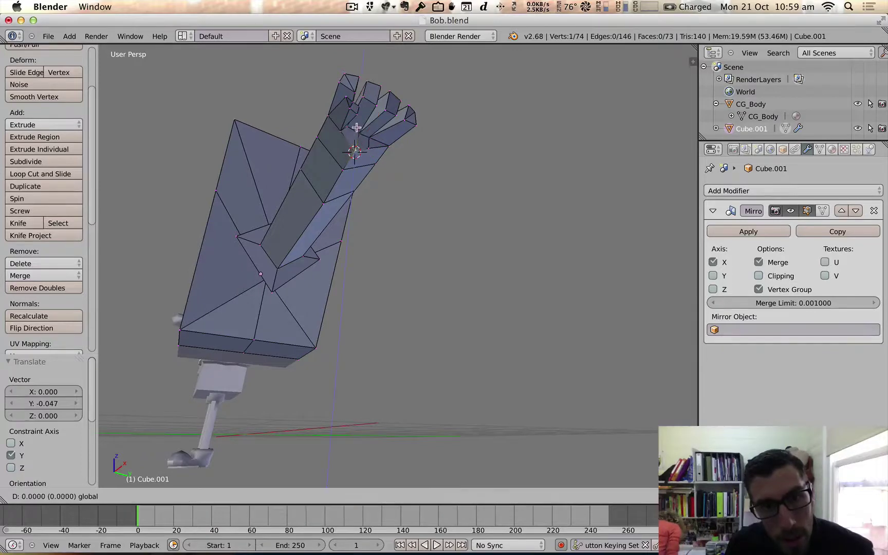
pyautogui.click(358, 124)
# Raise the lower vertex where the palm meets the wrist about 0.110 along Z.
pyautogui.moveTo(358, 124); pyautogui.dragTo(377, 168, button='middle')
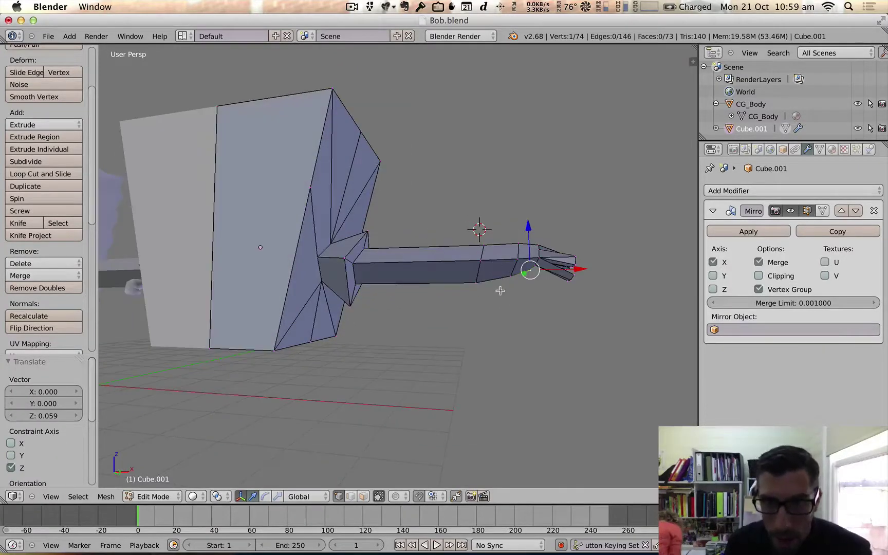
pyautogui.rightClick(512, 277)
pyautogui.moveTo(510, 253); pyautogui.dragTo(508, 243)
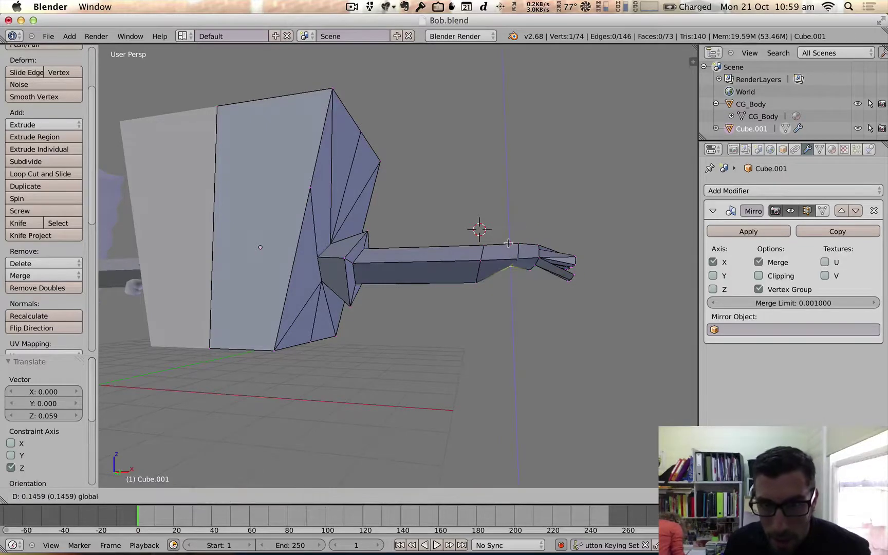
pyautogui.click(506, 246)
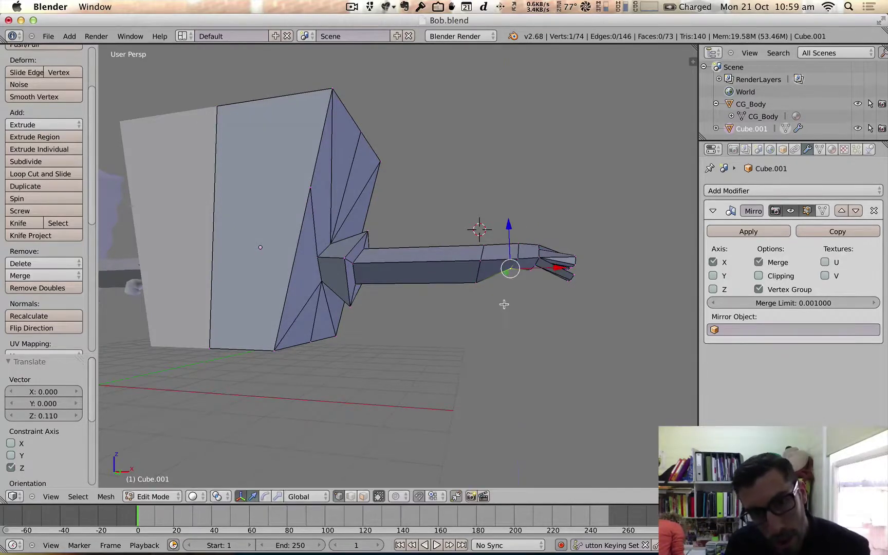
# Raise the underside vertex at the end of the forearm about 0.151 along Z to taper the wrist.
pyautogui.moveTo(503, 301)
pyautogui.mouseDown(button='middle')
pyautogui.moveTo(437, 296)
pyautogui.moveTo(509, 305)
pyautogui.moveTo(499, 296)
pyautogui.mouseUp(button='middle')
pyautogui.rightClick(488, 288)
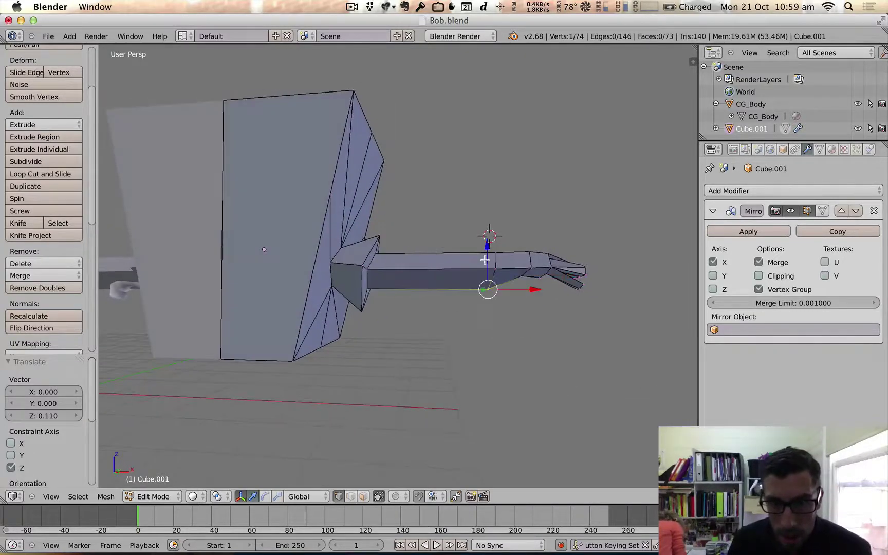
pyautogui.press('g')
pyautogui.press('z')
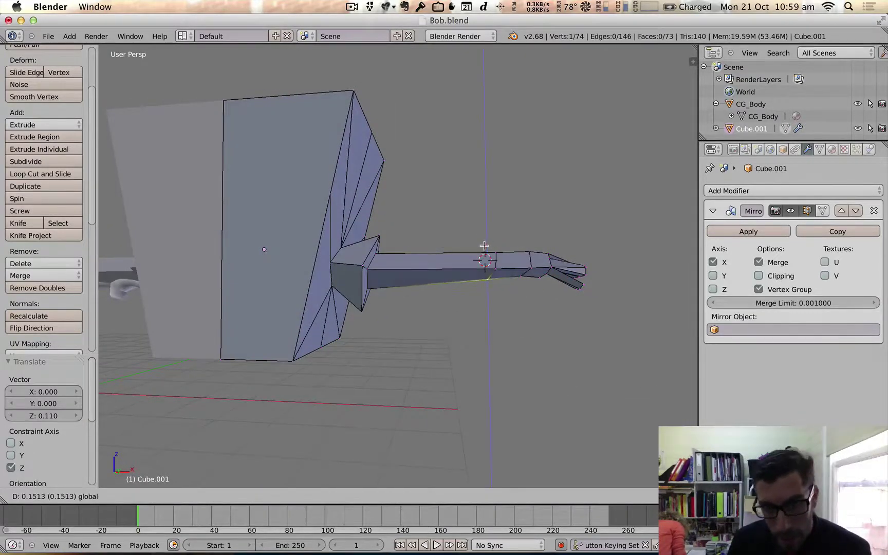
pyautogui.click(484, 245)
pyautogui.moveTo(484, 246); pyautogui.dragTo(419, 290, button='middle')
pyautogui.scroll(5, 418, 290)
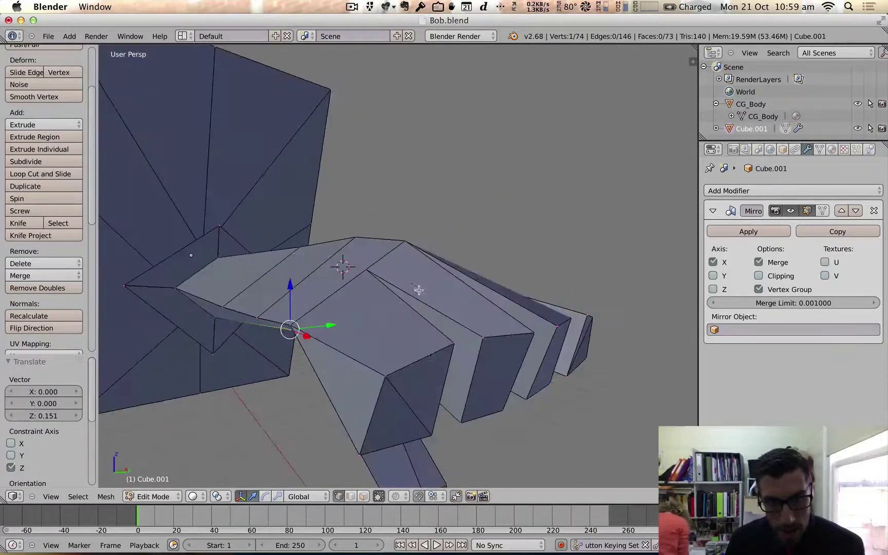
# Select the thumb-tip vertices and move them about -0.229 along Y and 0.124 along Z.
pyautogui.scroll(-2, 428, 351)
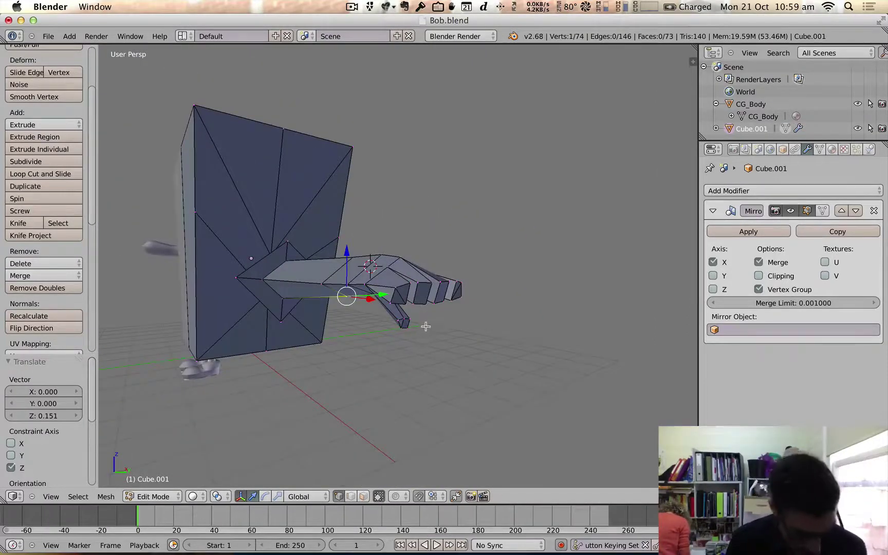
pyautogui.press('b')
pyautogui.moveTo(424, 347); pyautogui.dragTo(385, 311)
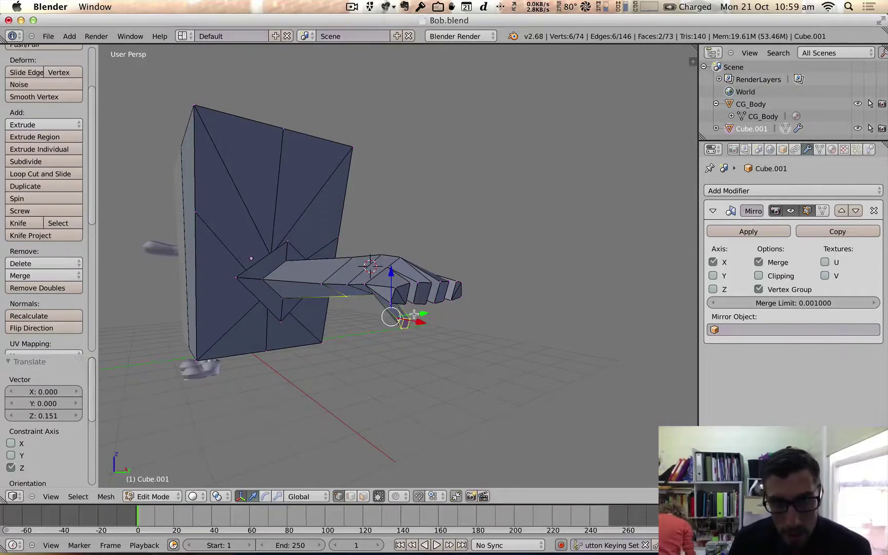
pyautogui.moveTo(414, 314); pyautogui.dragTo(356, 377, button='middle')
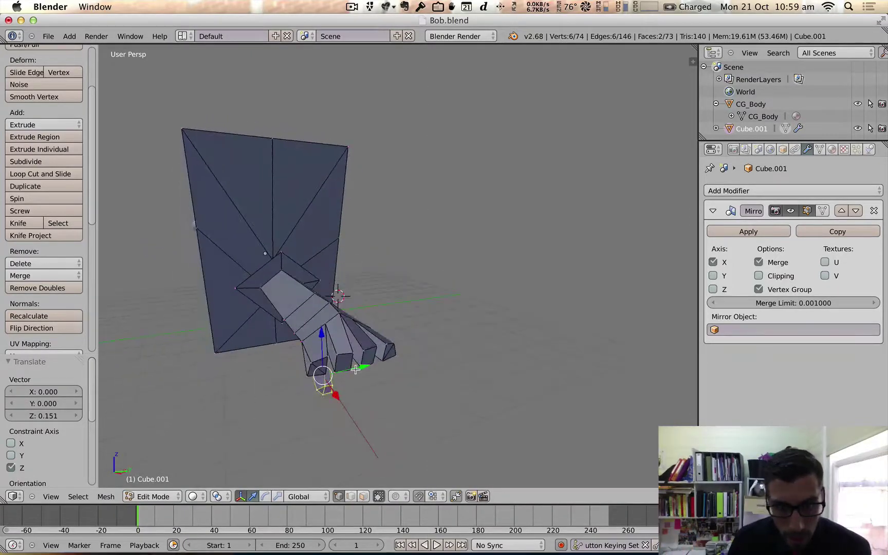
pyautogui.moveTo(355, 369); pyautogui.dragTo(294, 349)
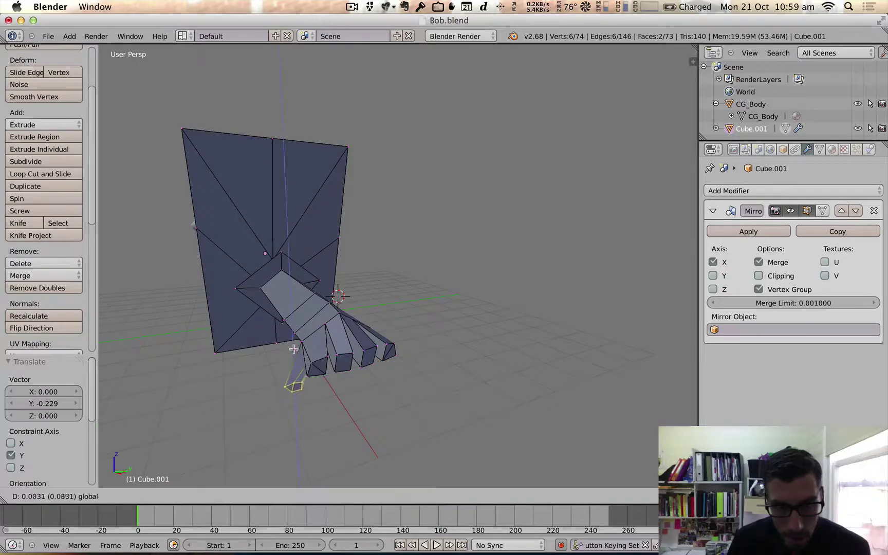
pyautogui.click(297, 353)
# Narrow the hand at the palm base and wrist by moving side vertices inward along Y, including moves of about -0.059 and -0.052.
pyautogui.moveTo(297, 353); pyautogui.dragTo(318, 288, button='middle')
pyautogui.scroll(2, 342, 184)
pyautogui.scroll(-1, 341, 183)
pyautogui.moveTo(295, 162); pyautogui.dragTo(301, 136, button='middle')
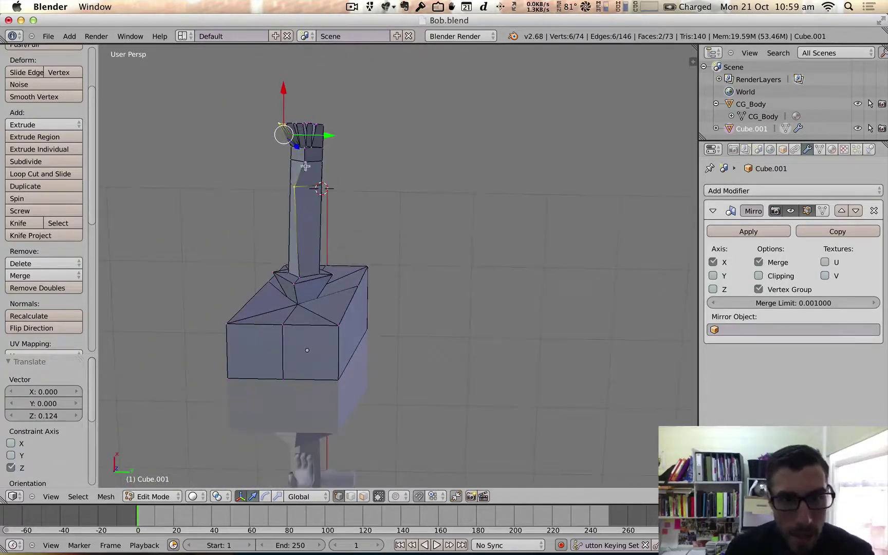
pyautogui.scroll(3, 305, 166)
pyautogui.hotkey('shift', 'a')
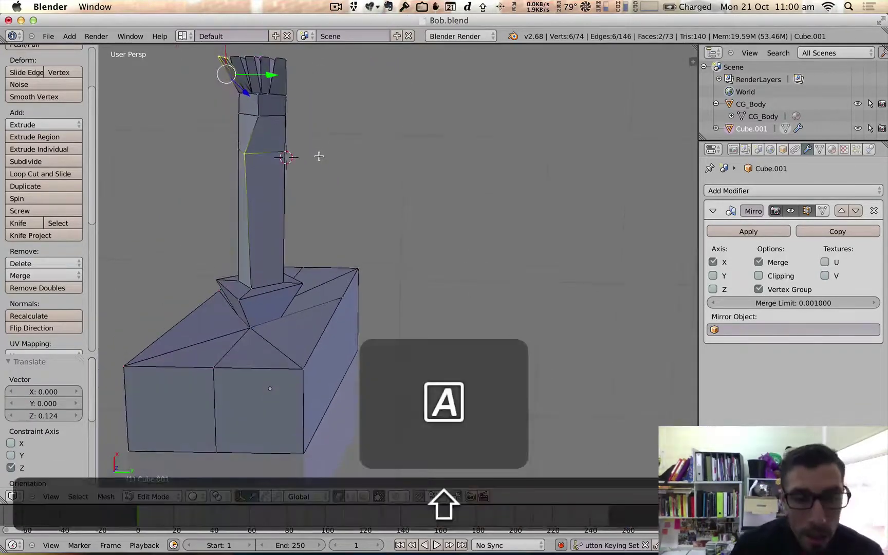
pyautogui.press('capslock')
pyautogui.keyDown('shift'); pyautogui.moveTo(311, 154); pyautogui.dragTo(357, 186, button='middle'); pyautogui.keyUp('shift')
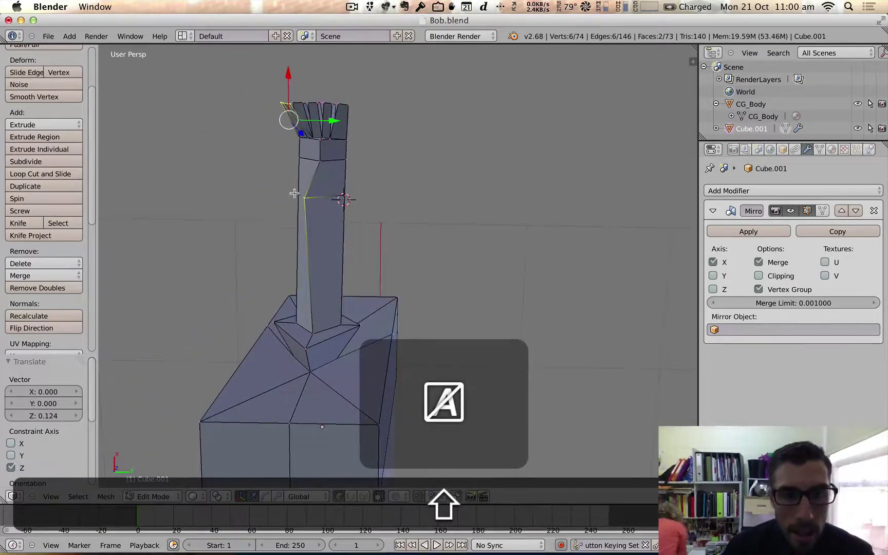
pyautogui.rightClick(300, 155)
pyautogui.press('g')
pyautogui.press('y')
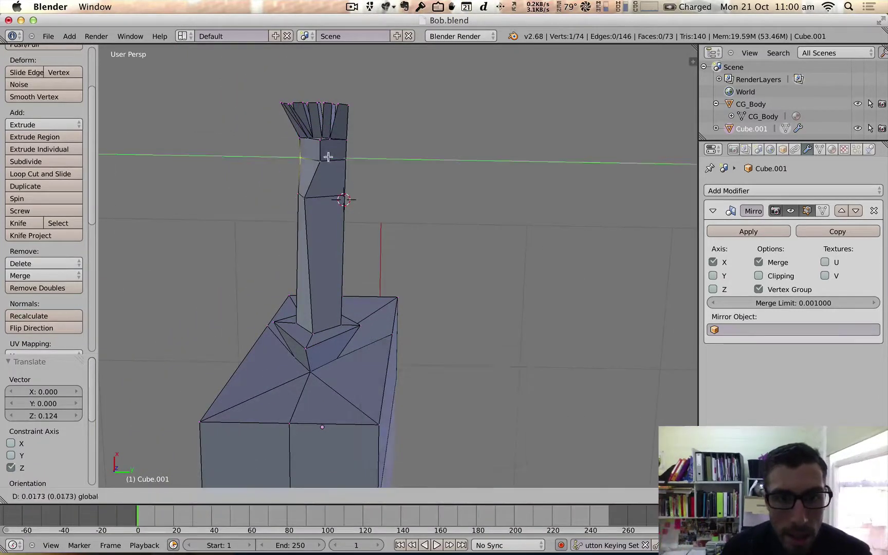
pyautogui.click(333, 157)
pyautogui.moveTo(362, 160); pyautogui.dragTo(365, 159)
pyautogui.rightClick(306, 198)
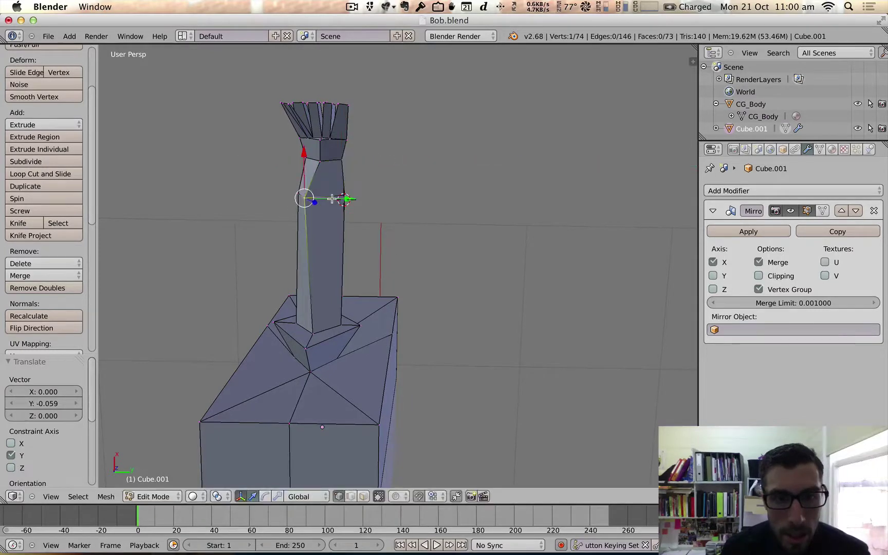
pyautogui.moveTo(331, 199)
pyautogui.mouseDown()
pyautogui.moveTo(350, 198)
pyautogui.moveTo(341, 193)
pyautogui.mouseUp()
# Lower the upper vertex at the base of the palm about 0.048 along Z.
pyautogui.moveTo(342, 193); pyautogui.dragTo(395, 247, button='middle')
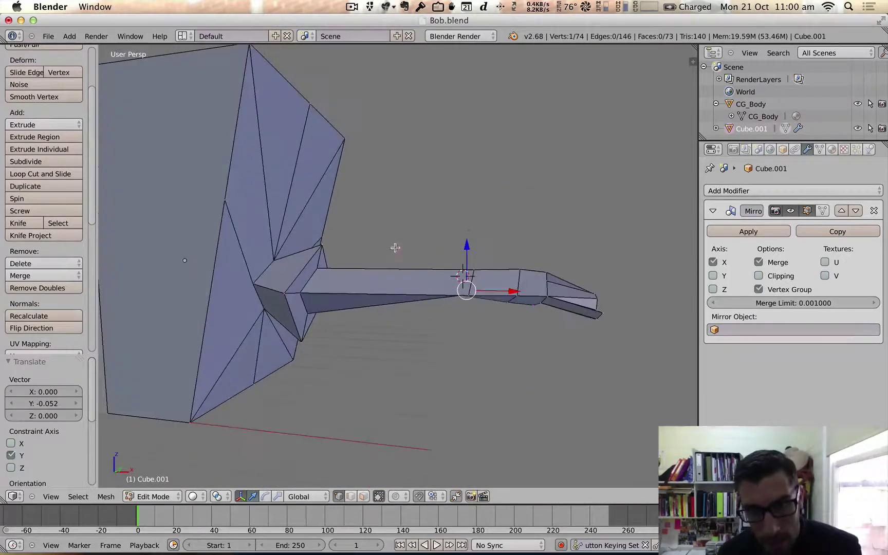
pyautogui.rightClick(521, 269)
pyautogui.moveTo(520, 247); pyautogui.dragTo(520, 254)
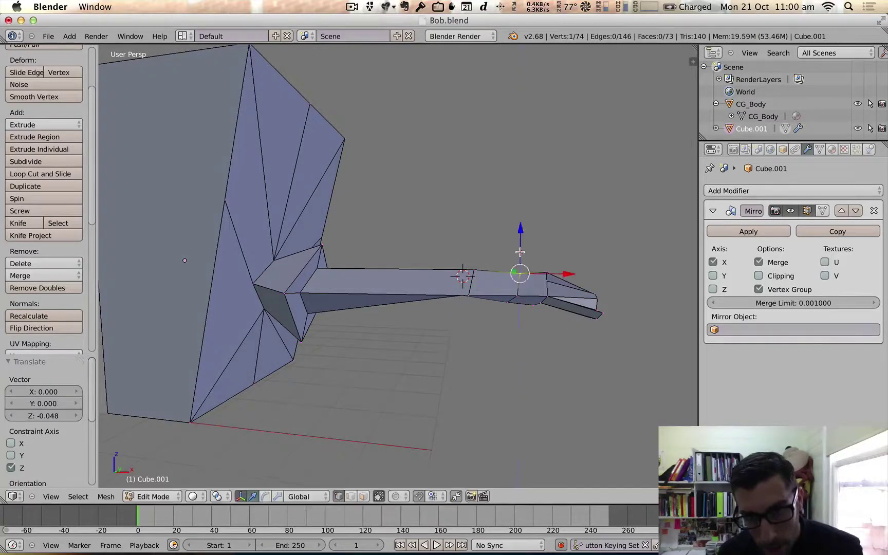
# Knife-cut the torso's underside from its outer front corner to a new point on the middle edge.
pyautogui.moveTo(489, 306); pyautogui.dragTo(451, 287, button='middle')
pyautogui.moveTo(356, 200); pyautogui.dragTo(334, 242, button='middle')
pyautogui.scroll(2, 355, 286)
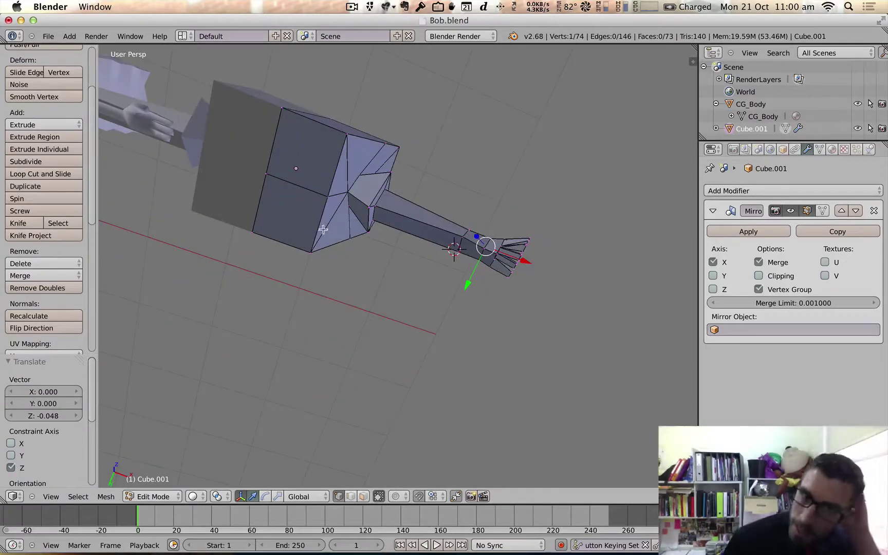
pyautogui.press('k')
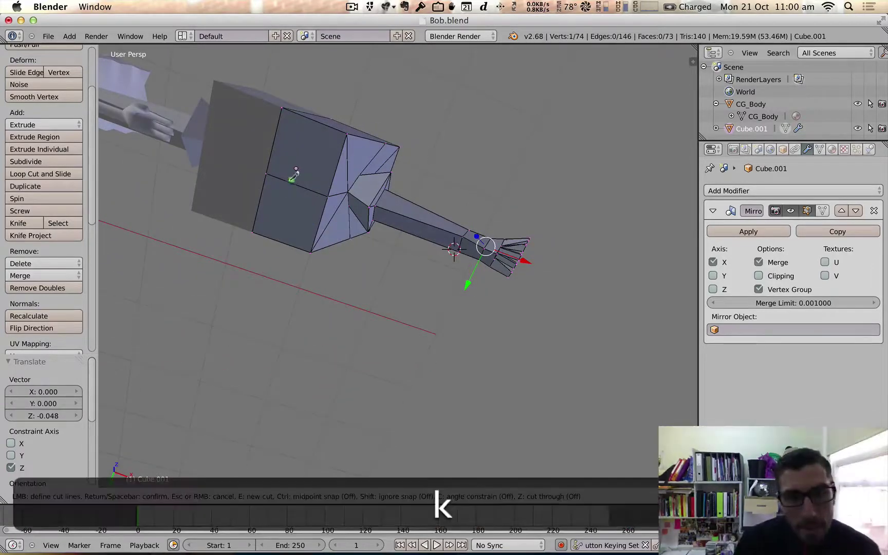
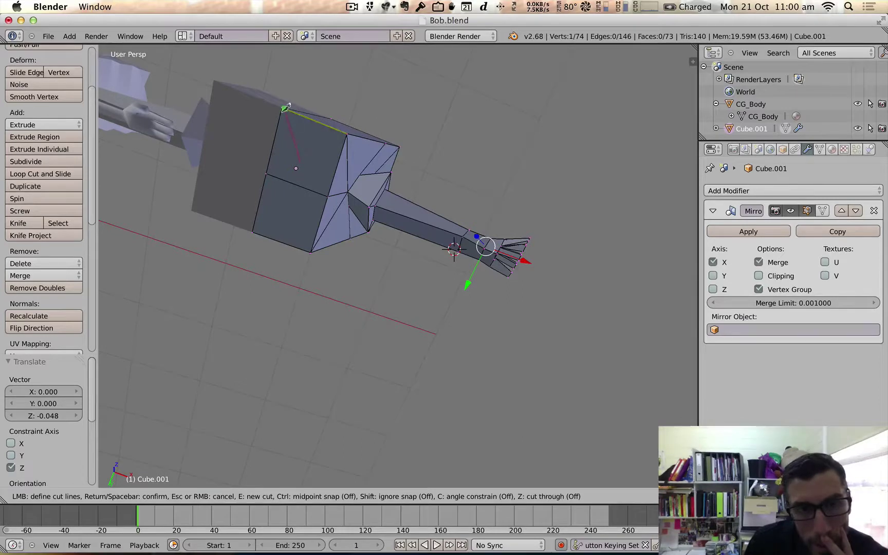
pyautogui.press('Return')
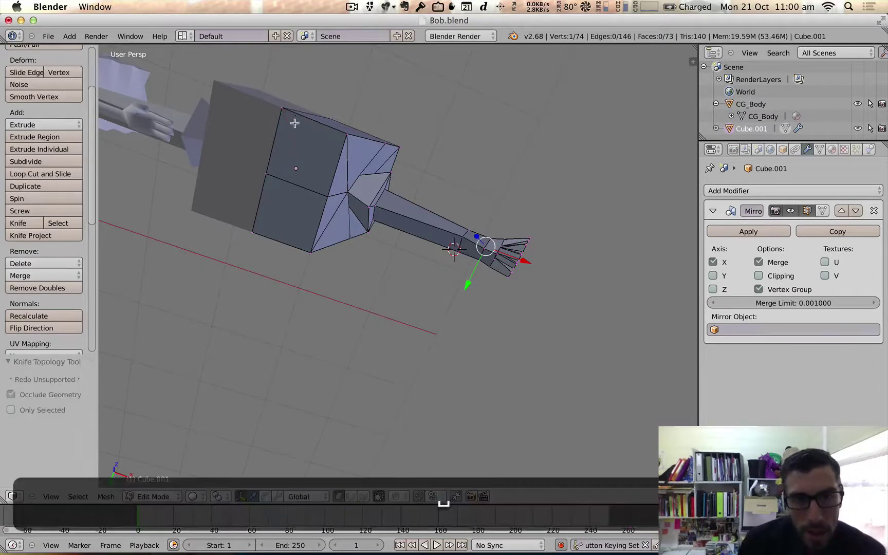
pyautogui.press('k')
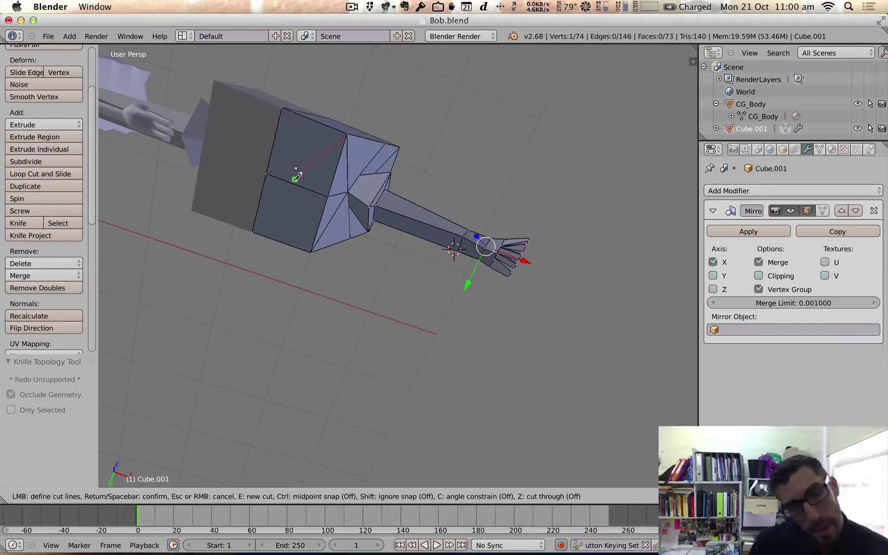
pyautogui.click(295, 181)
pyautogui.press('space')
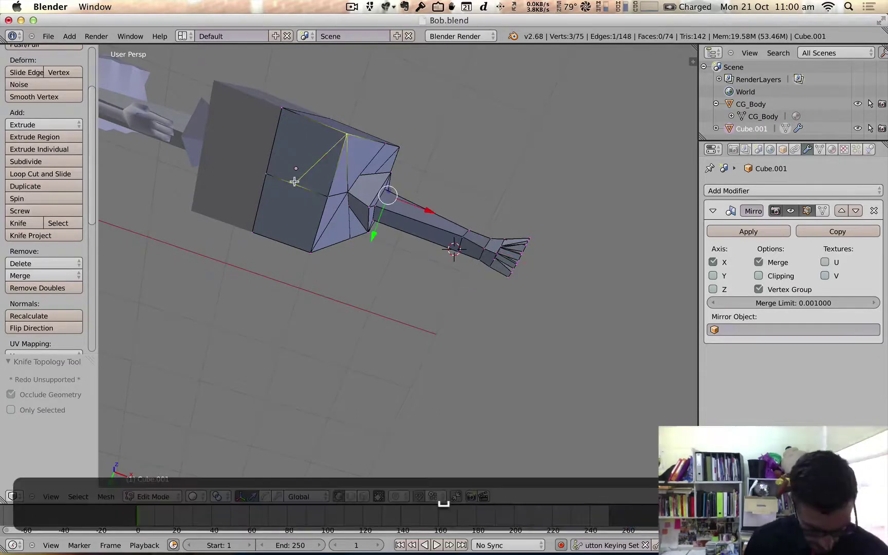
# Knife-cut the underside from the middle-edge point to the front corner beside the mirror line.
pyautogui.press('k')
pyautogui.click(294, 183)
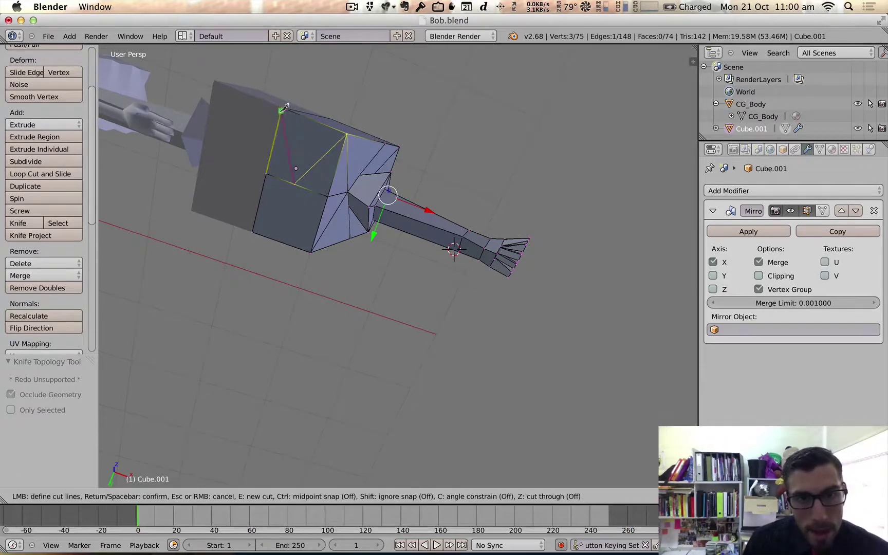
pyautogui.click(283, 106)
pyautogui.press('space')
pyautogui.press('k')
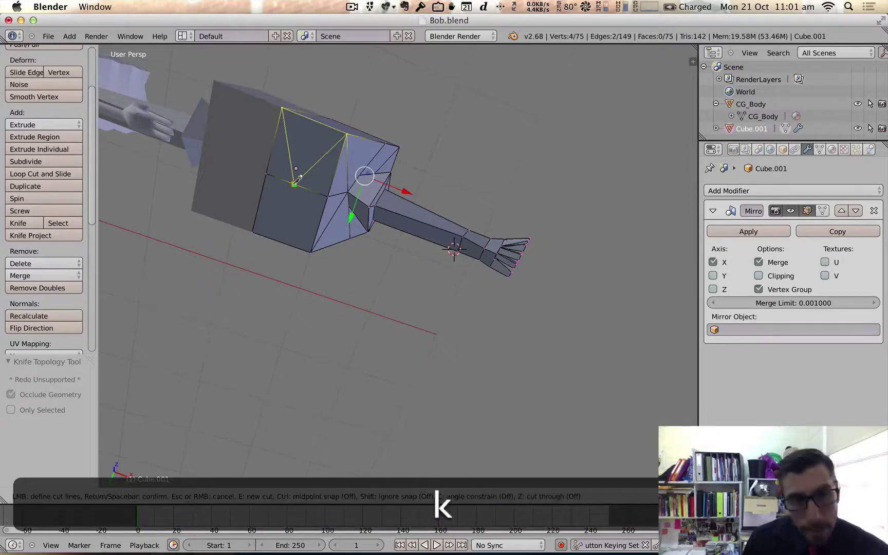
pyautogui.click(294, 183)
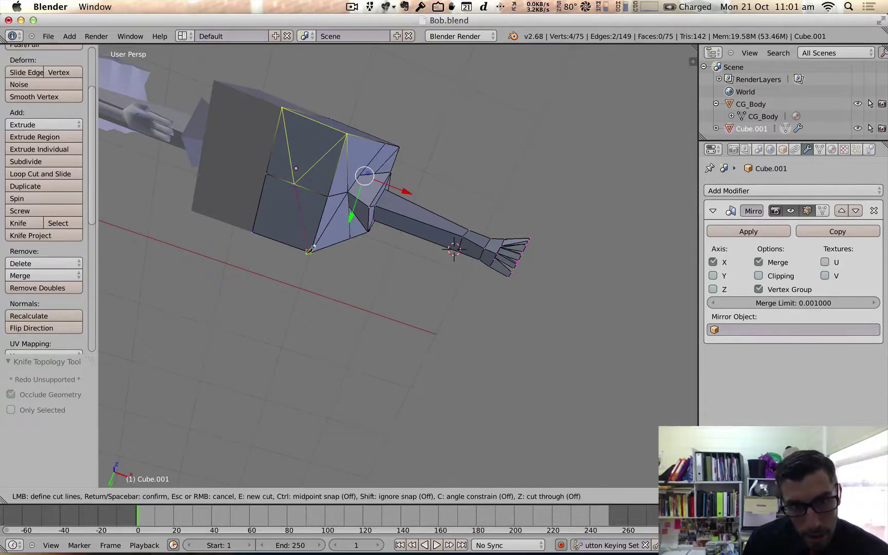
pyautogui.press('super+z')
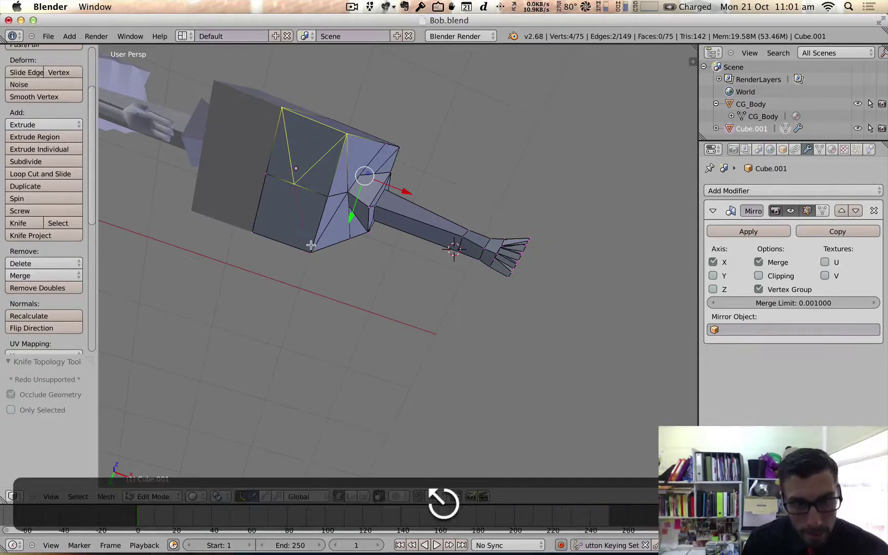
pyautogui.press('k')
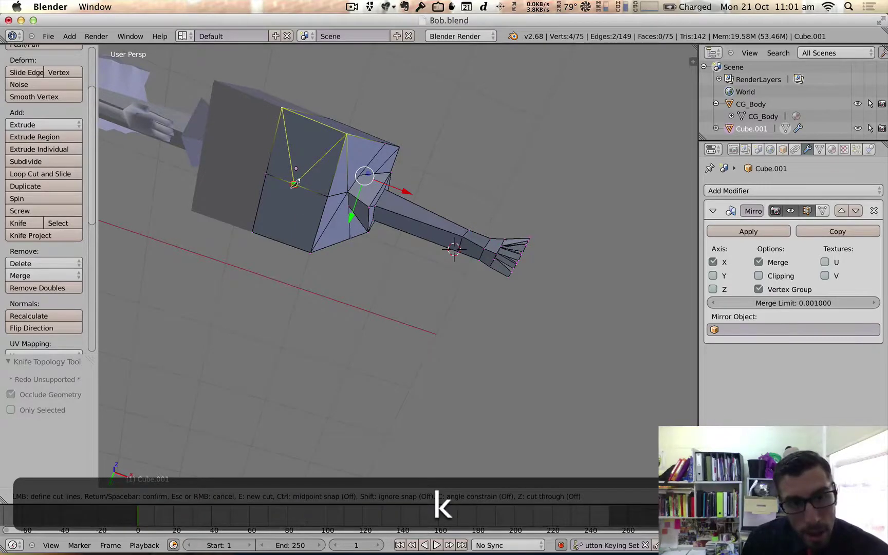
pyautogui.click(293, 183)
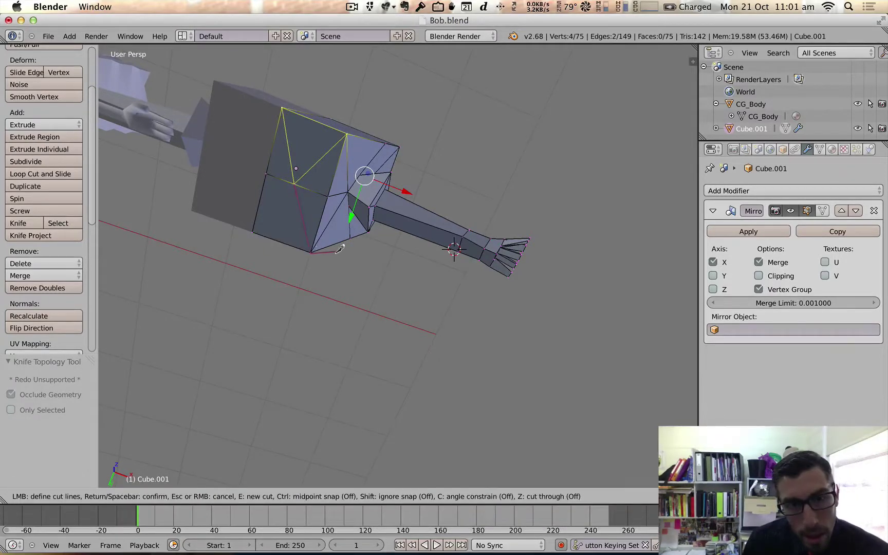
pyautogui.press('super+z')
# Knife-cut the torso's underside from the middle-edge point to the outer back corner.
pyautogui.press('k')
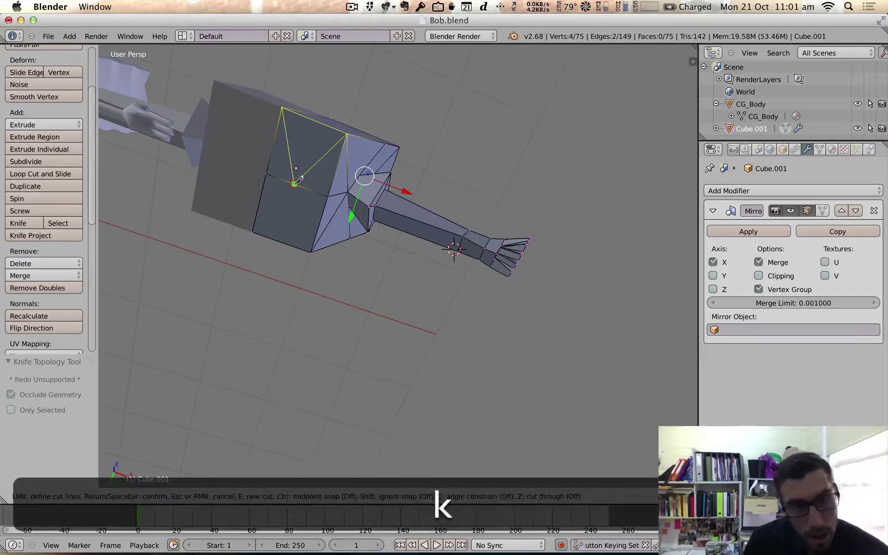
pyautogui.scroll(4, 298, 179)
pyautogui.keyDown('shift'); pyautogui.moveTo(287, 179); pyautogui.dragTo(405, 248, button='middle'); pyautogui.keyUp('shift')
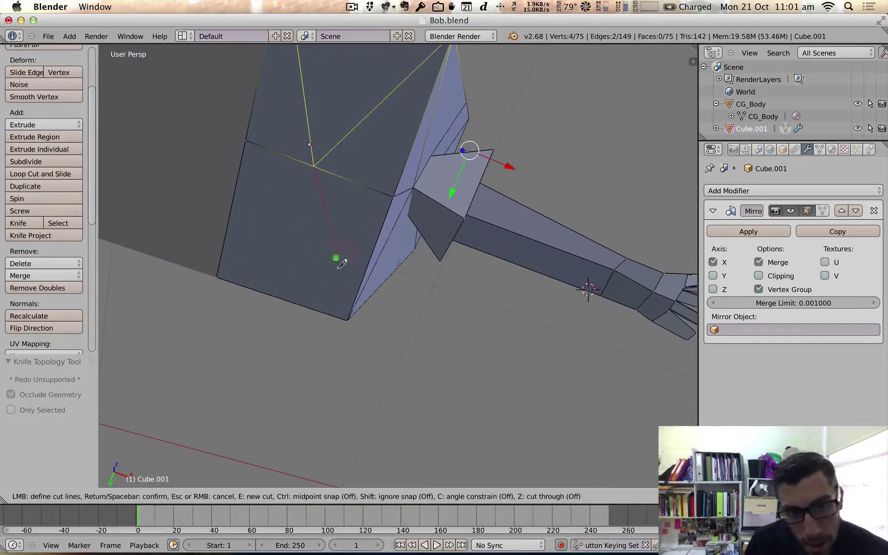
pyautogui.click(347, 319)
pyautogui.press('space')
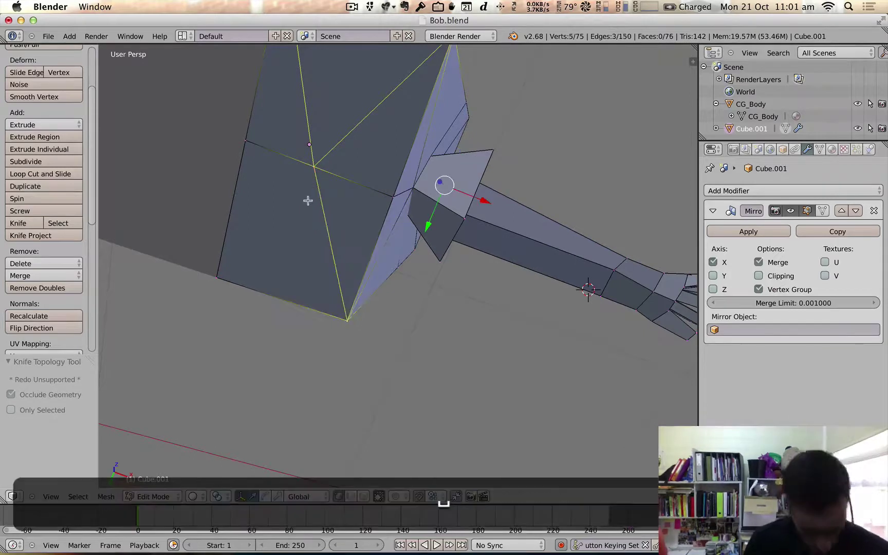
pyautogui.press('k')
pyautogui.click(314, 165)
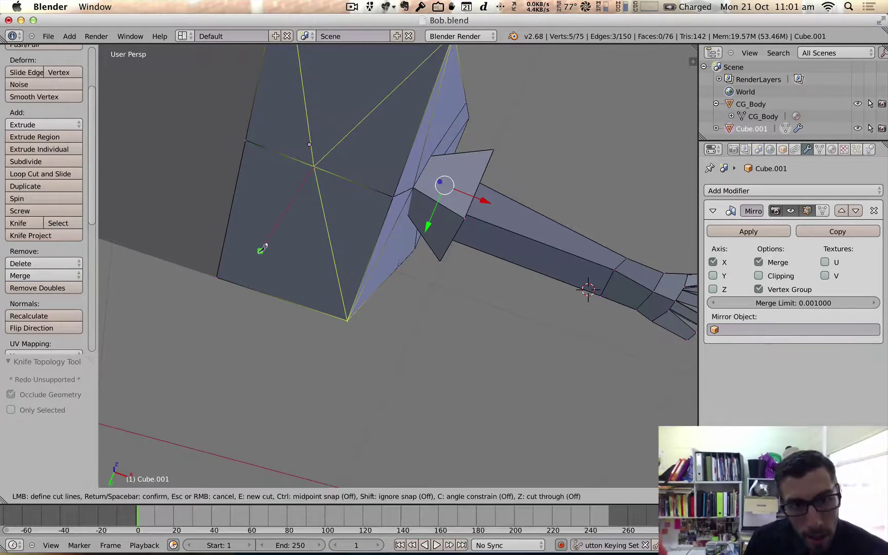
pyautogui.click(217, 277)
pyautogui.press('space')
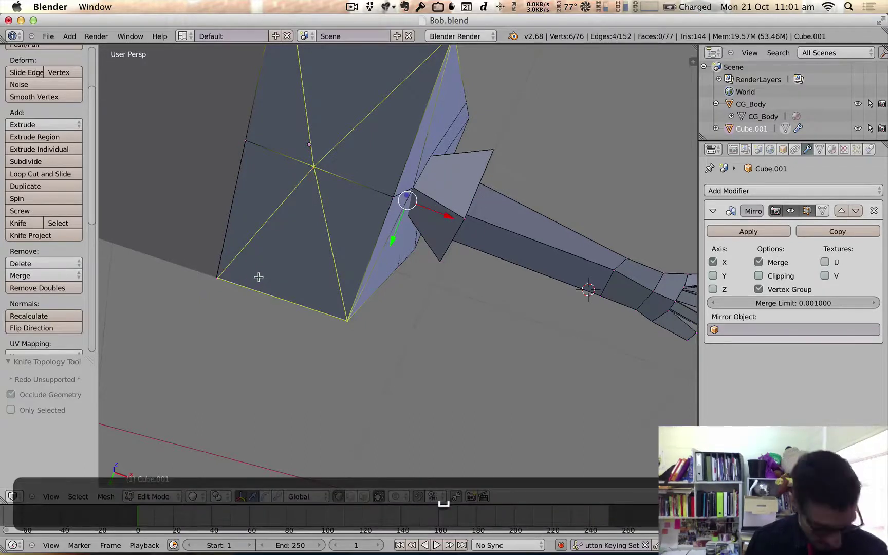
pyautogui.press('super+z')
pyautogui.press('k')
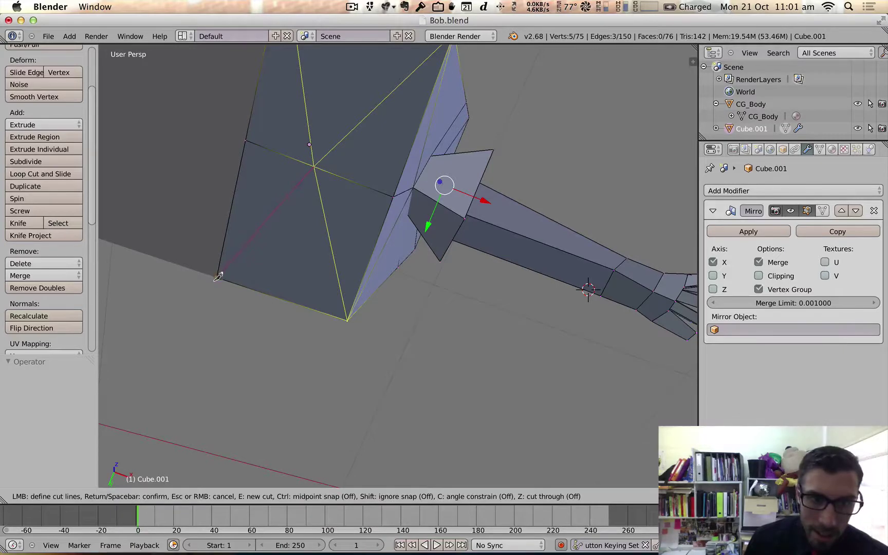
pyautogui.press('Escape')
# Knife-cut the underside from the middle-edge point to the back corner beside the mirror line.
pyautogui.scroll(-5, 233, 268)
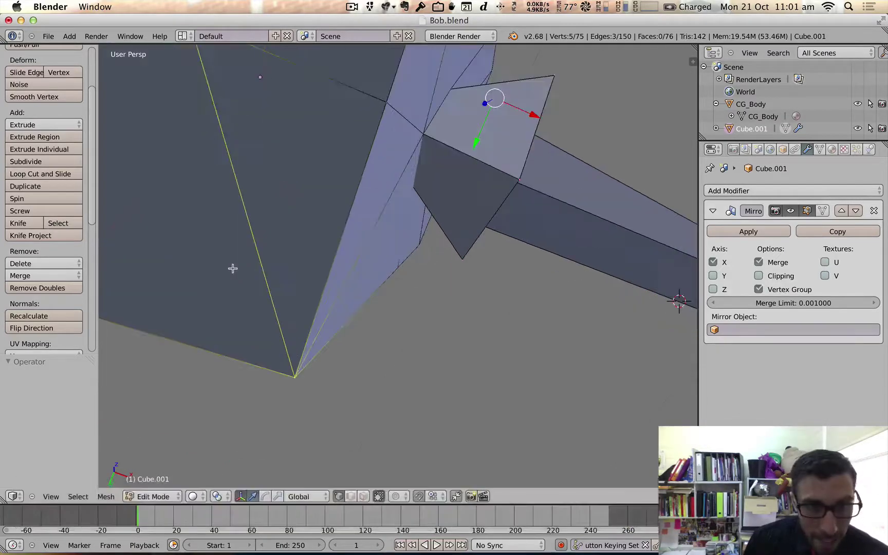
pyautogui.hscroll(-5, 239, 263)
pyautogui.scroll(5, 237, 269)
pyautogui.hscroll(5, 235, 271)
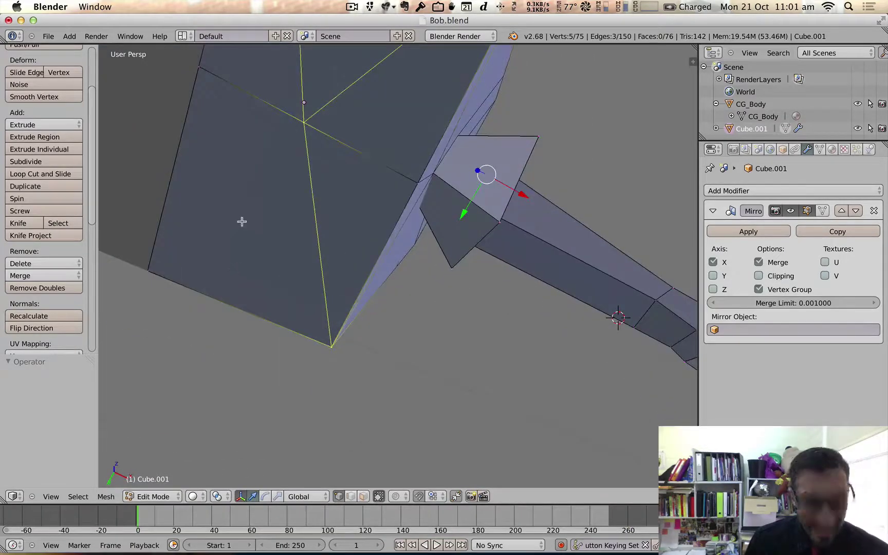
pyautogui.press('k')
pyautogui.click(304, 121)
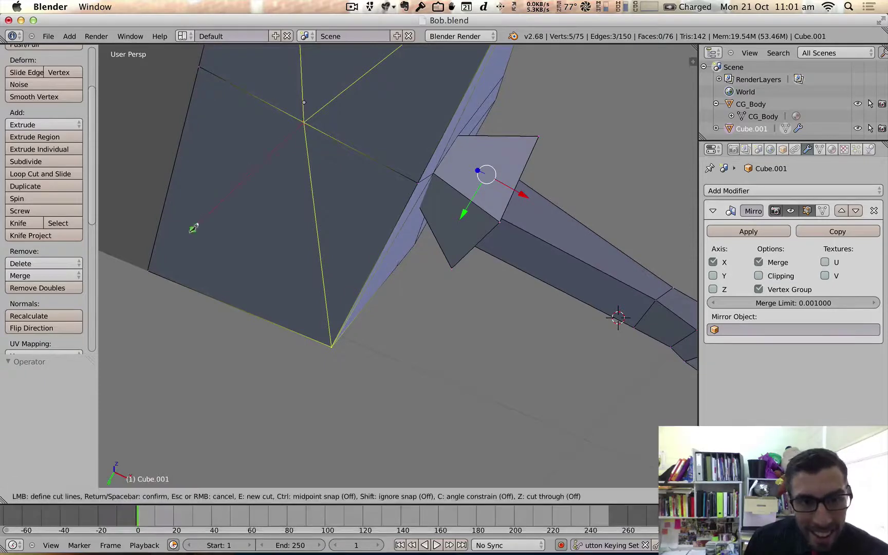
pyautogui.click(148, 271)
pyautogui.press('space')
# Knife-cut a closed six-sided ring around the central point on the torso's underside, crossing all the radiating edges.
pyautogui.scroll(-2, 200, 255)
pyautogui.moveTo(201, 256)
pyautogui.mouseDown(button='middle')
pyautogui.moveTo(176, 250)
pyautogui.moveTo(196, 246)
pyautogui.mouseUp(button='middle')
pyautogui.press('k')
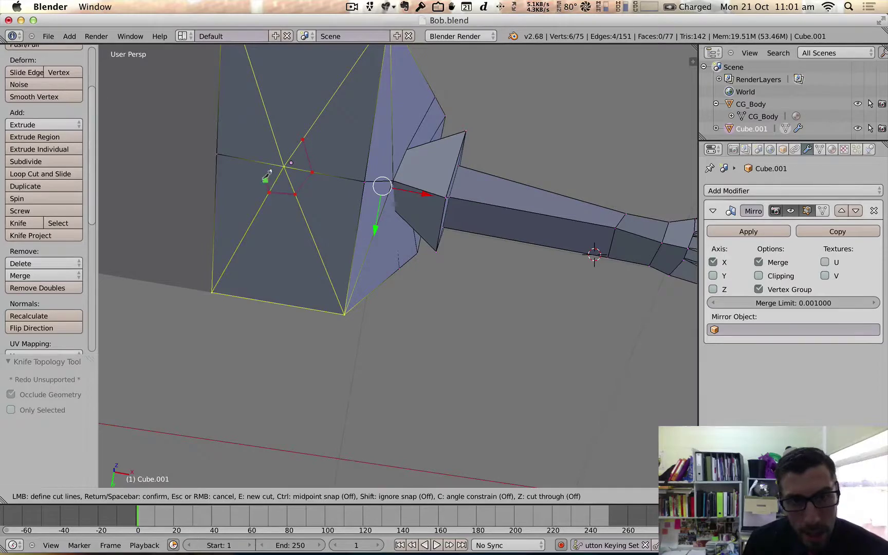
pyautogui.click(301, 139)
pyautogui.press('space')
pyautogui.moveTo(296, 156); pyautogui.dragTo(306, 167, button='middle')
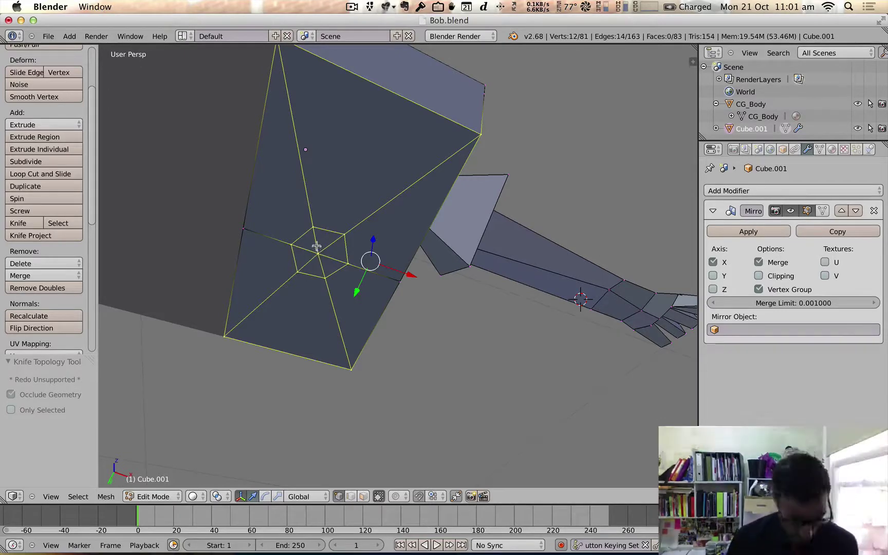
pyautogui.moveTo(317, 247); pyautogui.dragTo(359, 244, button='middle')
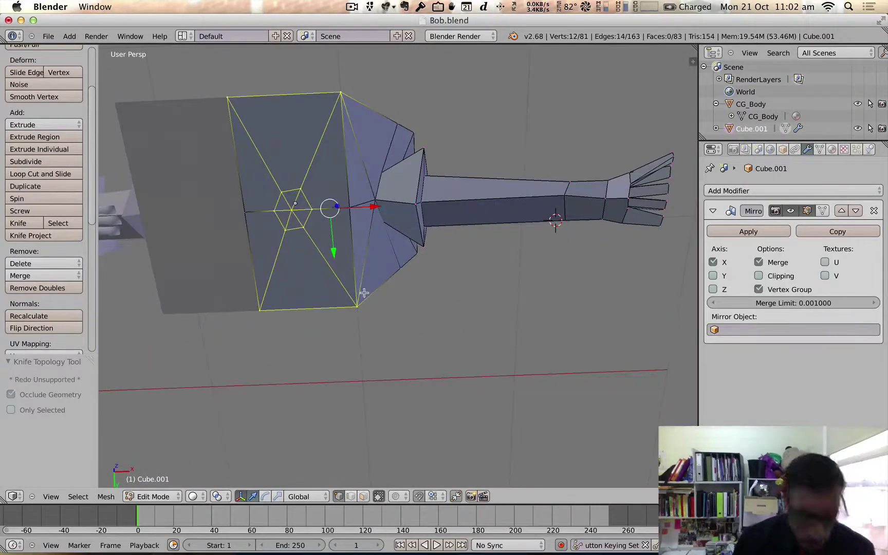
# Select the six faces inside the ring on the torso's underside and scale them up by about 1.55.
pyautogui.scroll(3, 359, 290)
pyautogui.click(363, 496)
pyautogui.rightClick(262, 182)
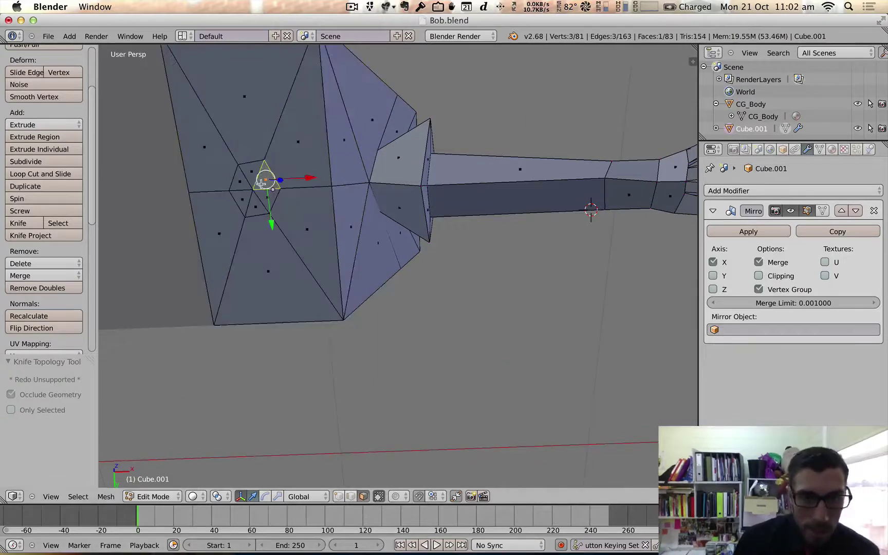
pyautogui.keyDown('shift'); pyautogui.rightClick(252, 166); pyautogui.keyUp('shift')
pyautogui.keyDown('shift'); pyautogui.rightClick(236, 187); pyautogui.keyUp('shift')
pyautogui.keyDown('shift'); pyautogui.rightClick(240, 199); pyautogui.keyUp('shift')
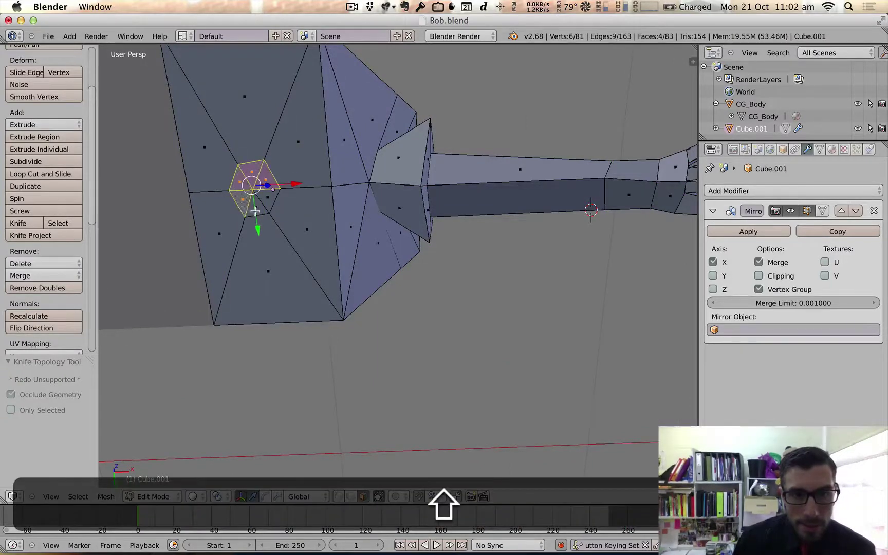
pyautogui.keyDown('shift'); pyautogui.rightClick(256, 208); pyautogui.keyUp('shift')
pyautogui.keyDown('shift'); pyautogui.rightClick(268, 201); pyautogui.keyUp('shift')
pyautogui.moveTo(267, 200); pyautogui.dragTo(266, 260, button='middle')
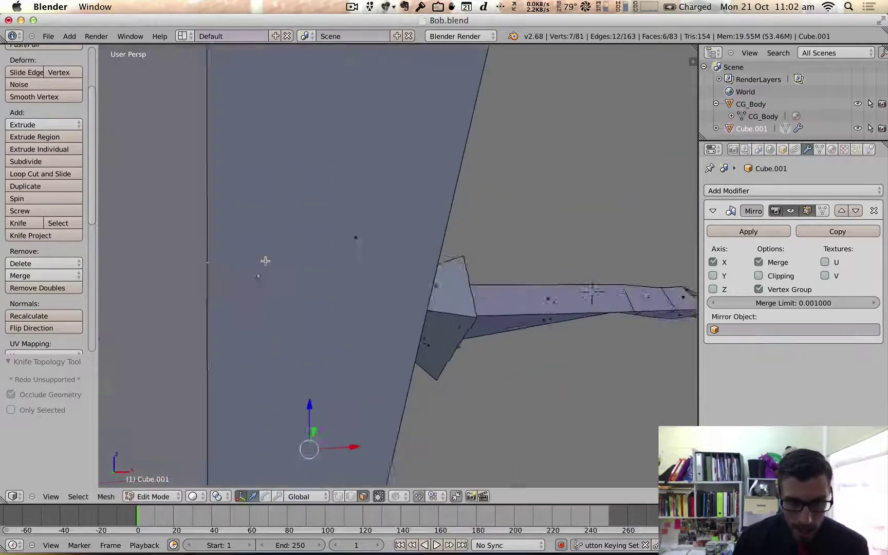
pyautogui.scroll(-4, 266, 264)
pyautogui.moveTo(309, 321); pyautogui.dragTo(396, 252, button='middle')
pyautogui.scroll(2, 266, 273)
pyautogui.scroll(2, 397, 252)
pyautogui.scroll(-3, 397, 252)
pyautogui.scroll(1, 495, 281)
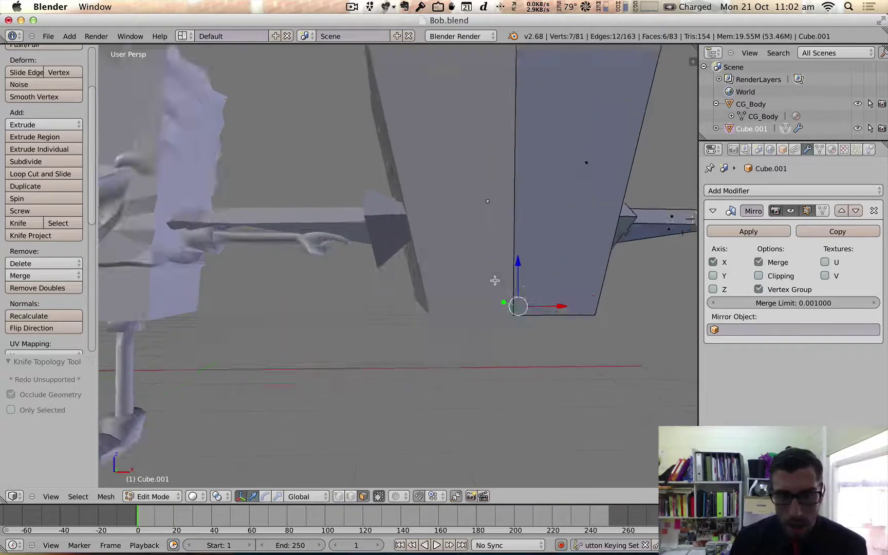
pyautogui.moveTo(495, 281); pyautogui.dragTo(478, 245, button='middle')
pyautogui.scroll(4, 502, 209)
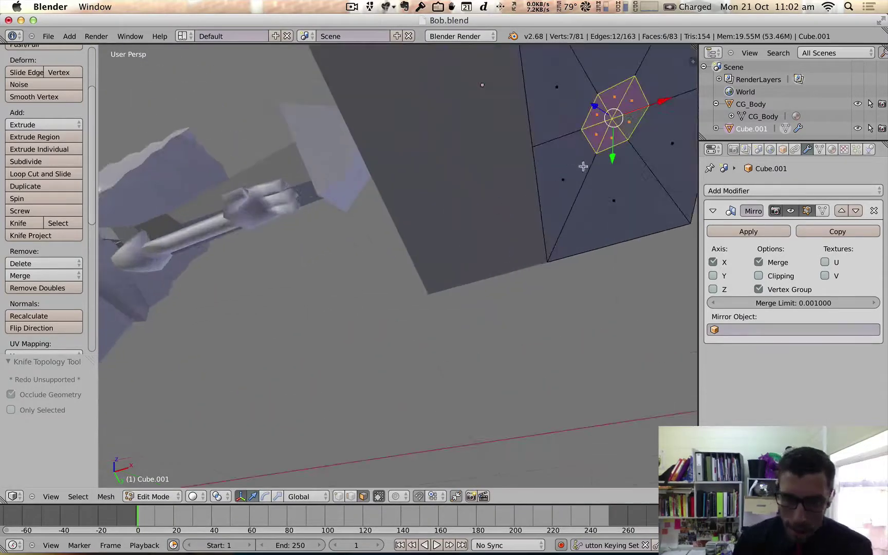
pyautogui.keyDown('shift'); pyautogui.moveTo(583, 166); pyautogui.dragTo(458, 264, button='middle'); pyautogui.keyUp('shift')
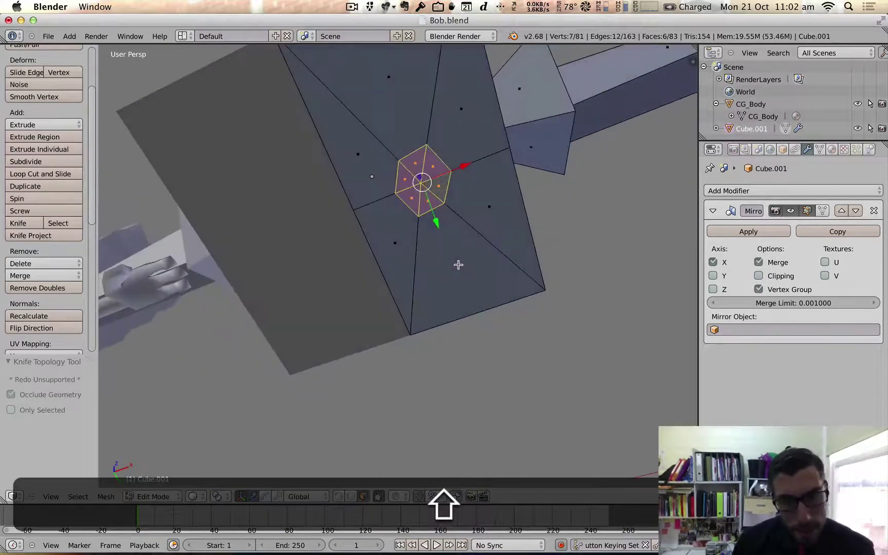
pyautogui.press('s')
pyautogui.click(461, 175)
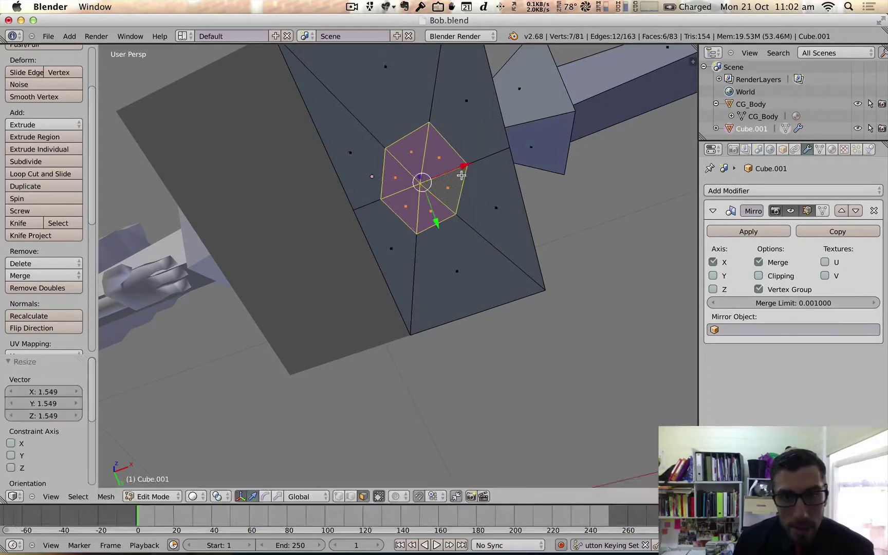
# Extrude the enlarged hexagon about 0.75 straight down from the torso's underside.
pyautogui.press('e')
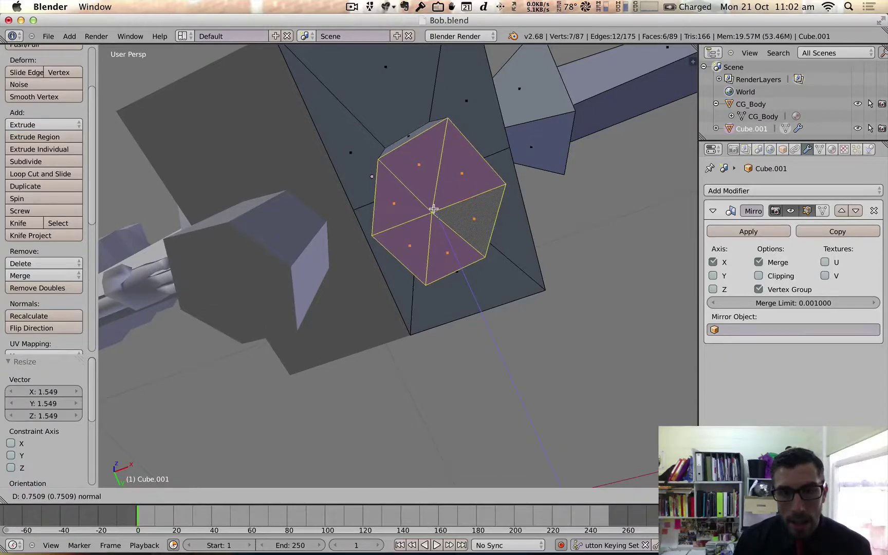
pyautogui.click(433, 208)
pyautogui.moveTo(434, 208); pyautogui.dragTo(440, 240, button='middle')
pyautogui.scroll(2, 484, 347)
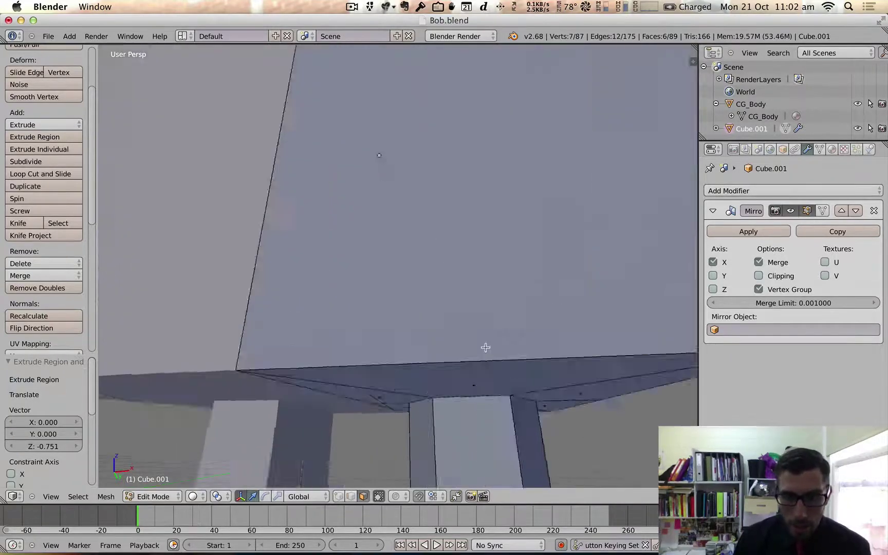
pyautogui.scroll(-6, 484, 348)
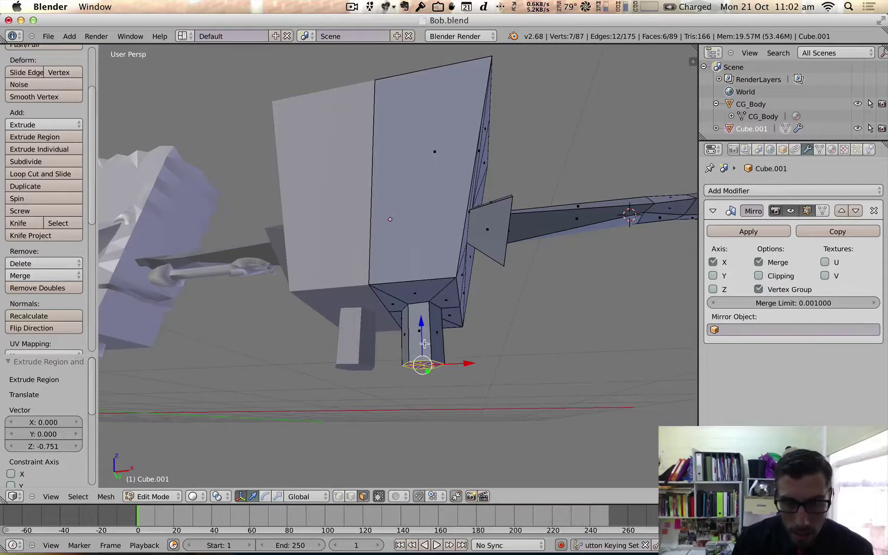
# Raise the extruded hexagon's end about 0.48 along Z and scale it up by about 1.3 to flare the trouser leg.
pyautogui.rightClick(421, 355)
pyautogui.press('super+z')
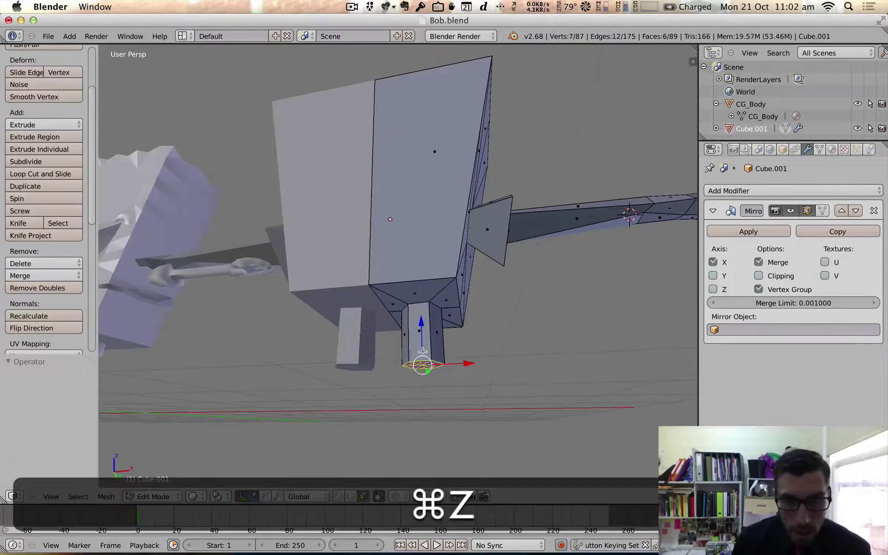
pyautogui.press('super+z')
pyautogui.press('e')
pyautogui.click(418, 306)
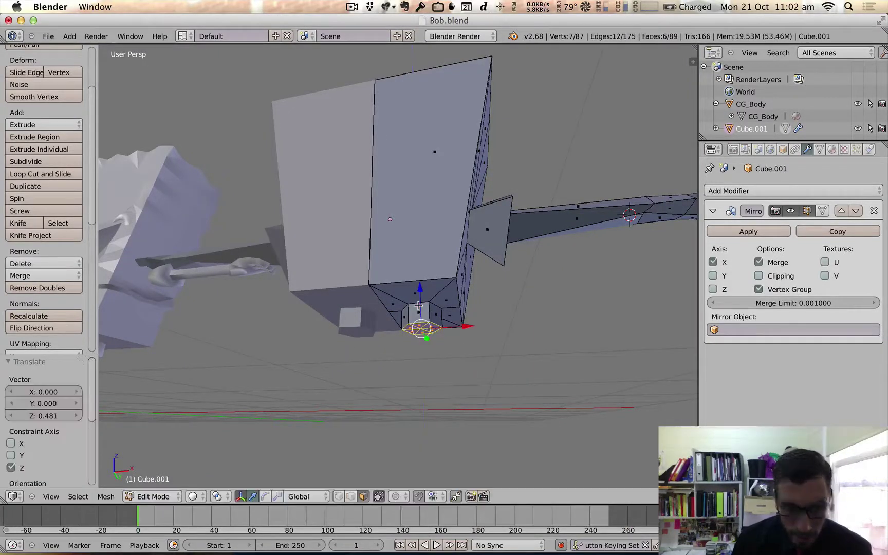
pyautogui.press('s')
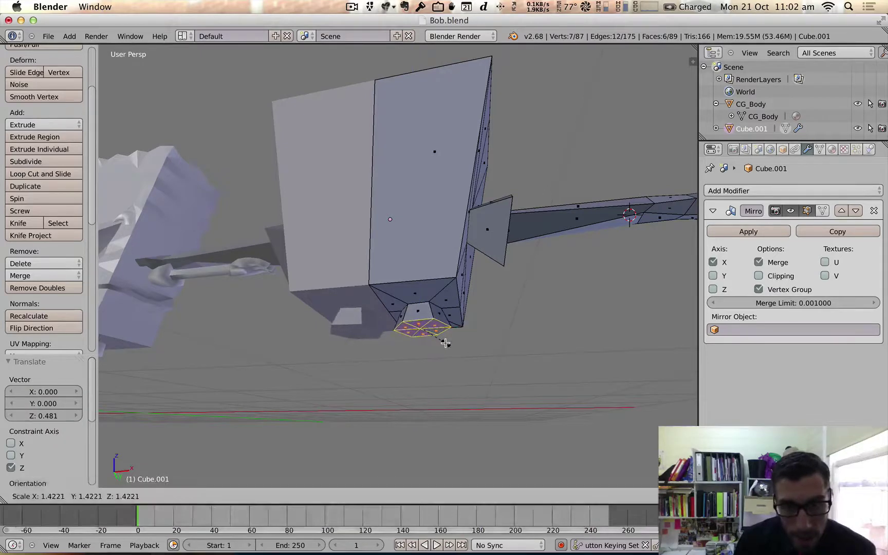
pyautogui.click(442, 342)
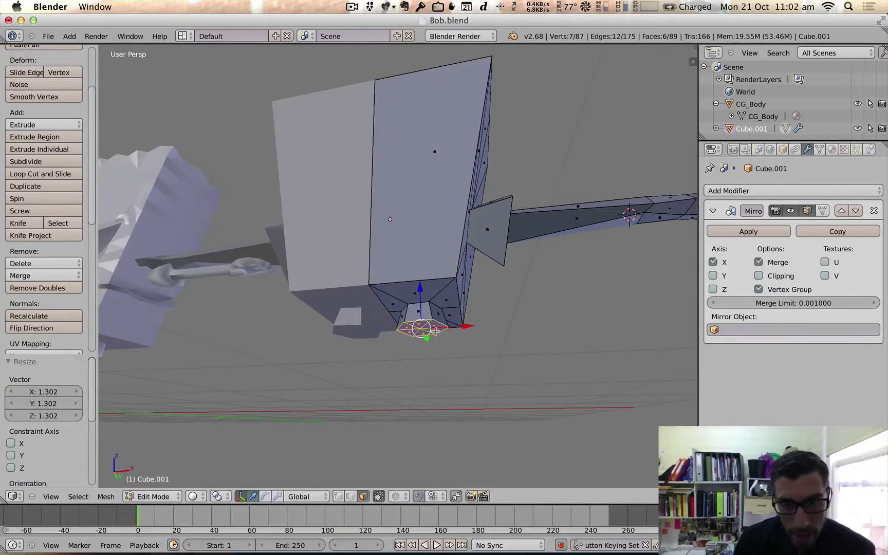
# Inset the trouser leg's end faces with a thickness of about 0.12.
pyautogui.moveTo(440, 343); pyautogui.dragTo(434, 318, button='middle')
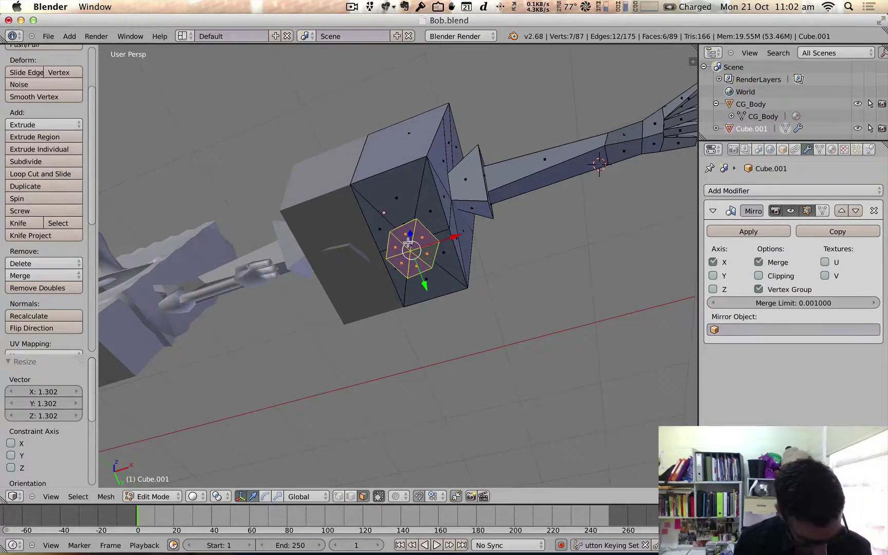
pyautogui.hotkey('ctrl', 'f')
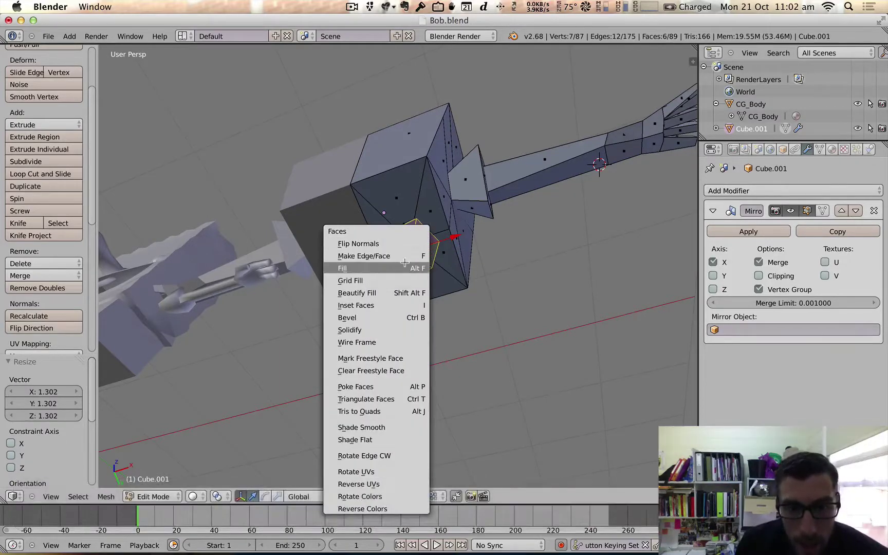
pyautogui.click(384, 305)
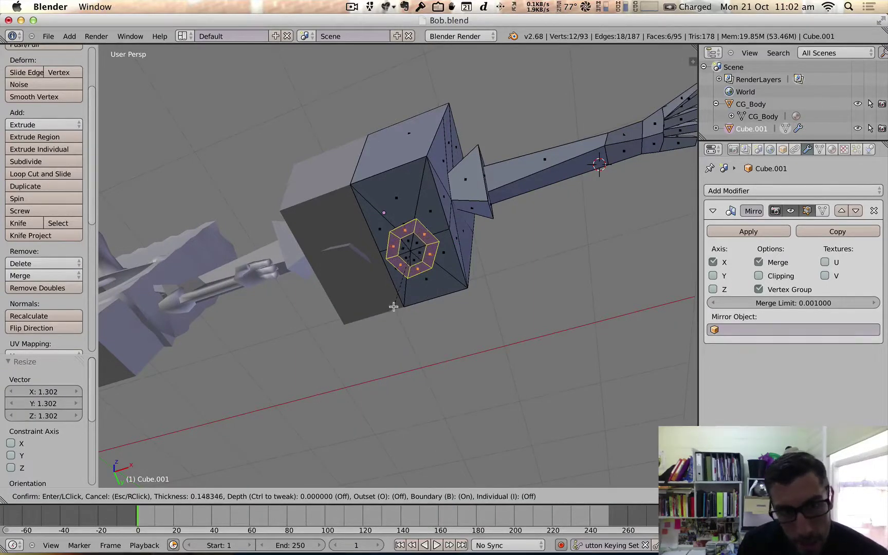
pyautogui.click(392, 307)
# Select the six inner faces of the inset and extrude them about 1.28 downward to form the leg.
pyautogui.moveTo(392, 307); pyautogui.dragTo(434, 304, button='middle')
pyautogui.rightClick(432, 305)
pyautogui.scroll(5, 430, 304)
pyautogui.scroll(-3, 429, 304)
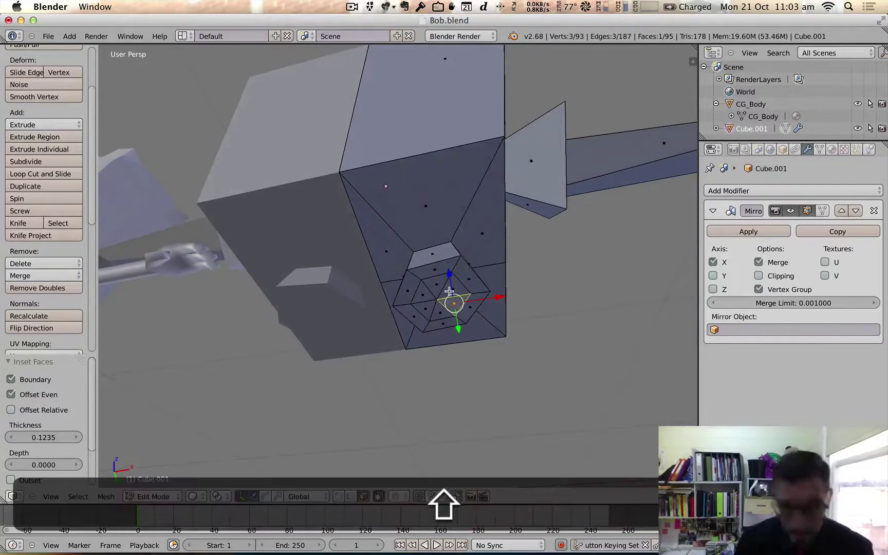
pyautogui.keyDown('shift'); pyautogui.rightClick(448, 289); pyautogui.keyUp('shift')
pyautogui.keyDown('shift'); pyautogui.rightClick(436, 286); pyautogui.keyUp('shift')
pyautogui.keyDown('shift'); pyautogui.rightClick(426, 297); pyautogui.keyUp('shift')
pyautogui.keyDown('shift'); pyautogui.rightClick(428, 309); pyautogui.keyUp('shift')
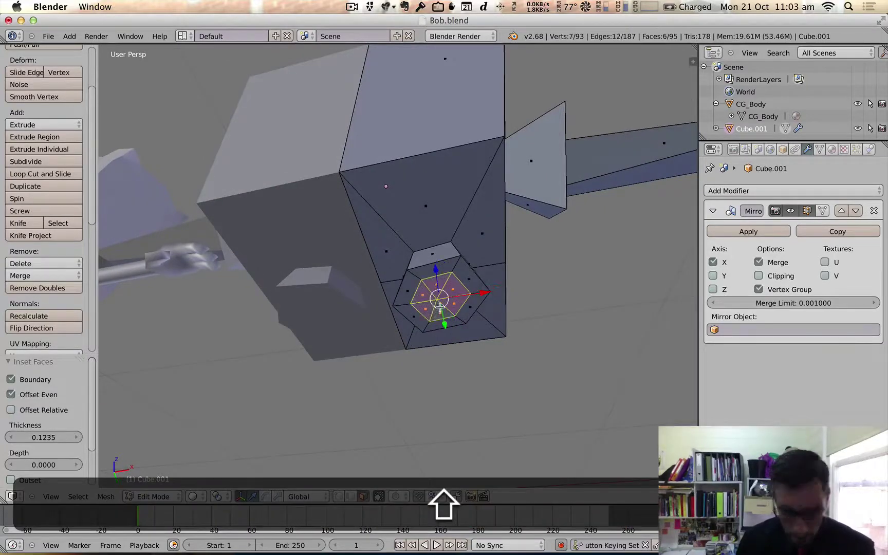
pyautogui.scroll(3, 440, 304)
pyautogui.scroll(-3, 441, 303)
pyautogui.press('e')
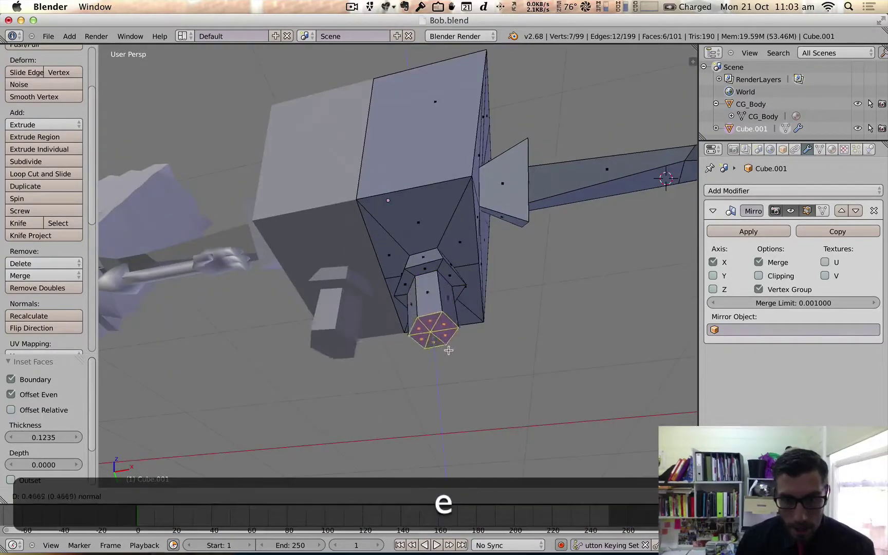
pyautogui.click(455, 425)
# Extrude the leg's end faces a further 0.27 or so downward to add an ankle segment.
pyautogui.moveTo(455, 426); pyautogui.dragTo(467, 351, button='middle')
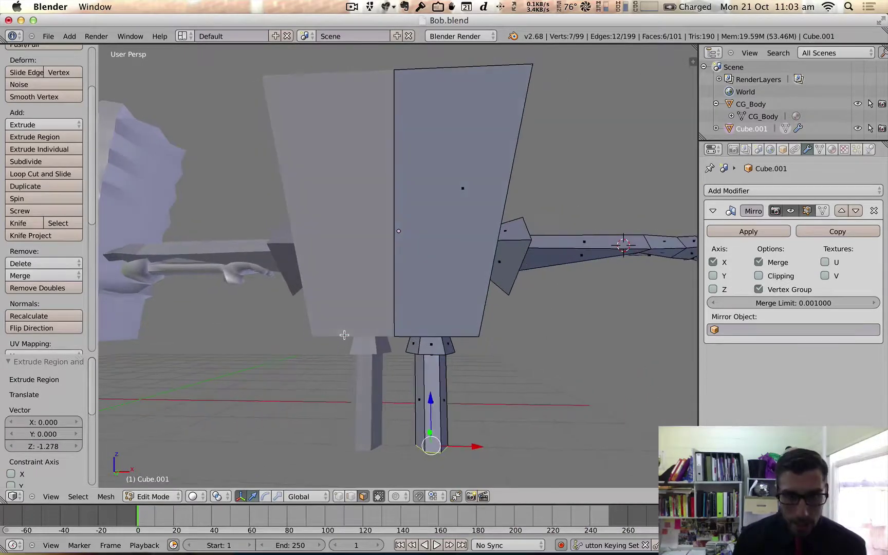
pyautogui.keyDown('shift'); pyautogui.moveTo(333, 331); pyautogui.dragTo(384, 325, button='middle'); pyautogui.keyUp('shift')
pyautogui.scroll(-3, 384, 325)
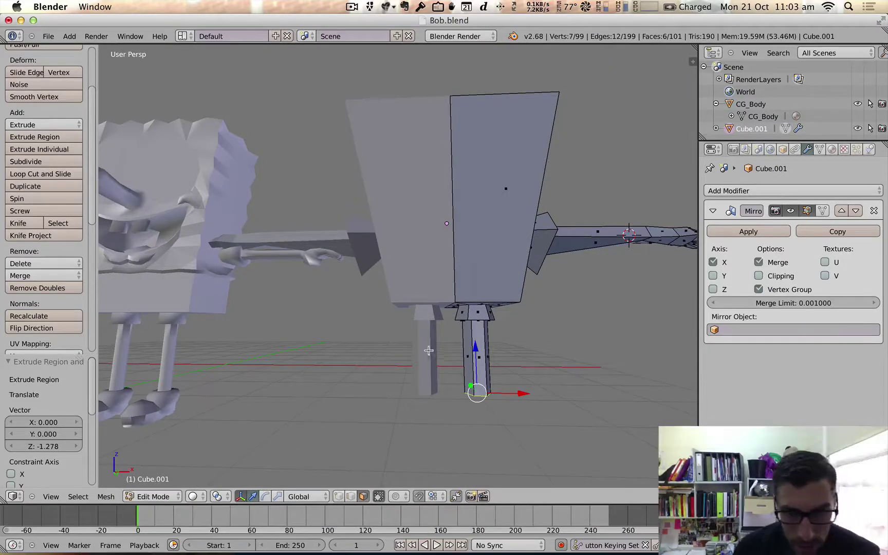
pyautogui.moveTo(484, 370); pyautogui.dragTo(243, 368, button='middle')
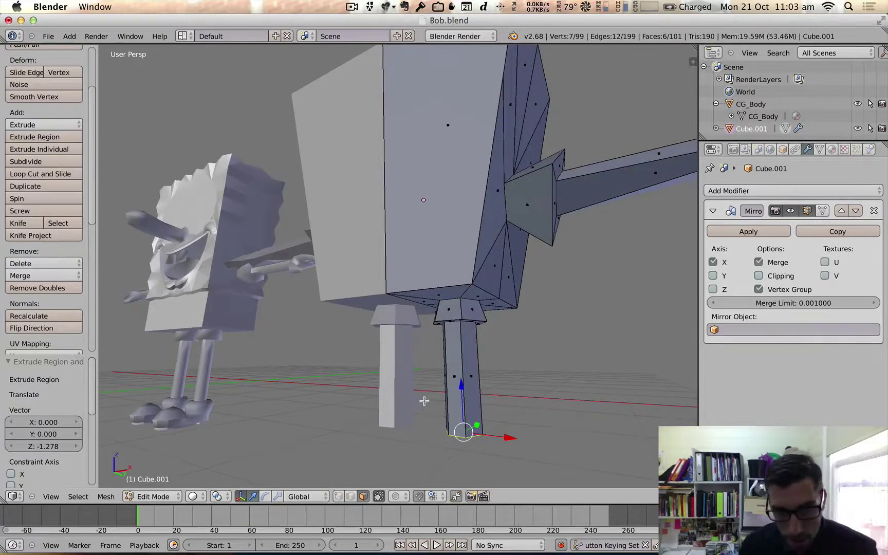
pyautogui.scroll(-1, 430, 401)
pyautogui.moveTo(430, 402); pyautogui.dragTo(453, 377, button='middle')
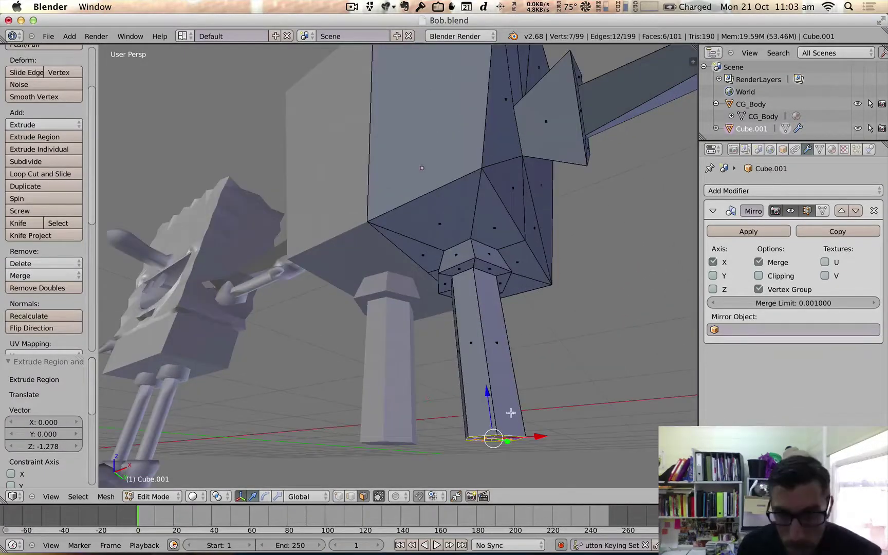
pyautogui.press('e')
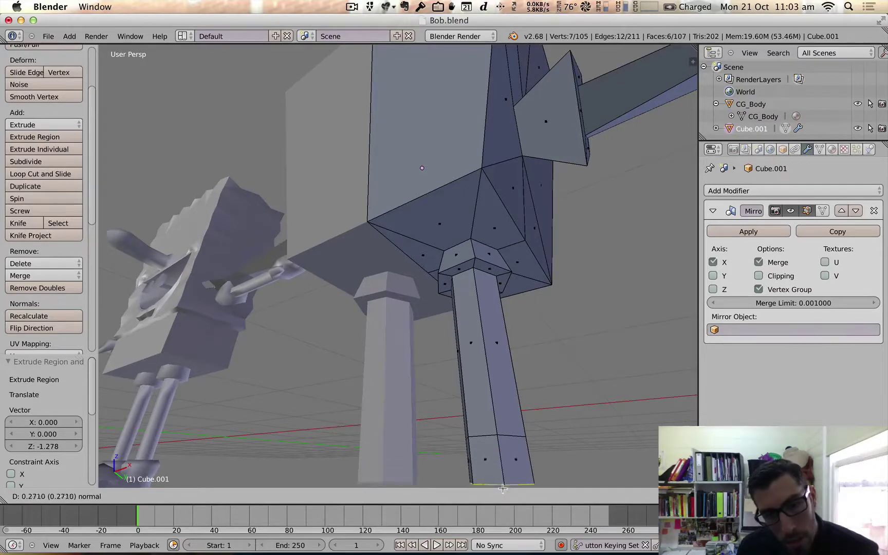
pyautogui.click(503, 488)
# Extrude the ankle's end faces about 0.13 downward to add a short segment for the foot.
pyautogui.moveTo(492, 468); pyautogui.dragTo(489, 446, button='middle')
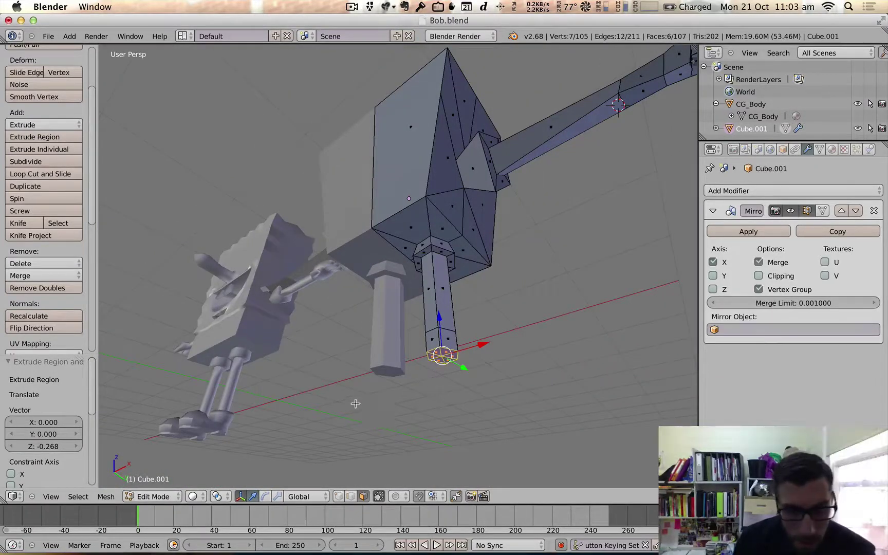
pyautogui.press('e')
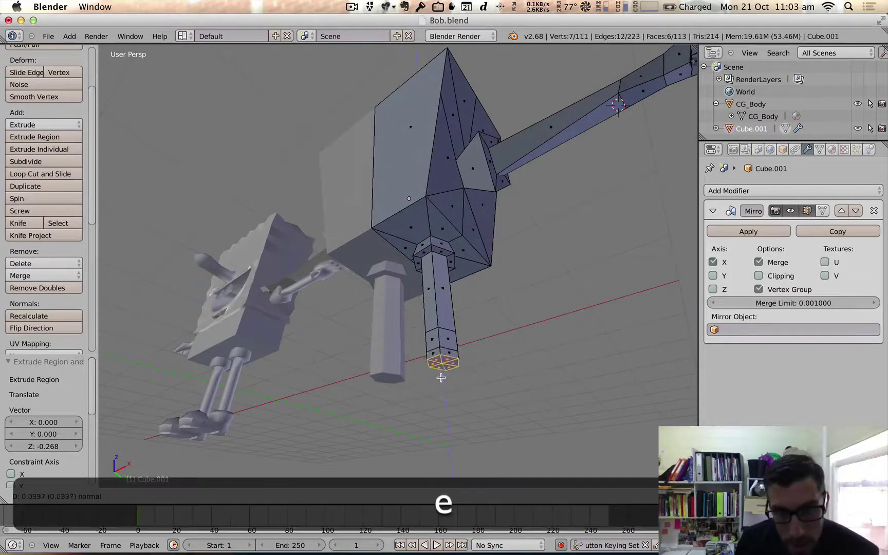
pyautogui.click(435, 376)
# Select the three front side faces of the lowest leg segment and extrude them about 0.74 forward as the foot.
pyautogui.moveTo(434, 376); pyautogui.dragTo(452, 426, button='middle')
pyautogui.rightClick(458, 413)
pyautogui.keyDown('shift'); pyautogui.rightClick(468, 413); pyautogui.keyUp('shift')
pyautogui.keyDown('shift'); pyautogui.rightClick(480, 414); pyautogui.keyUp('shift')
pyautogui.press('e')
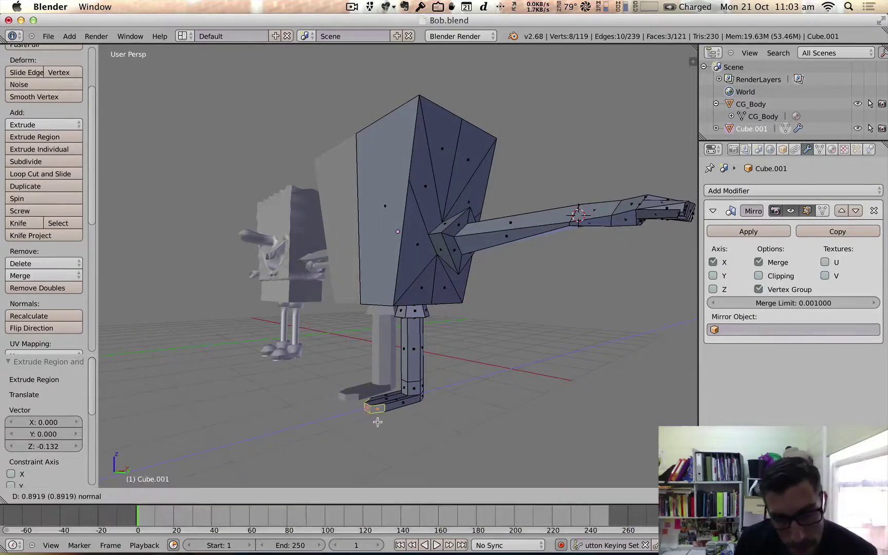
pyautogui.click(383, 422)
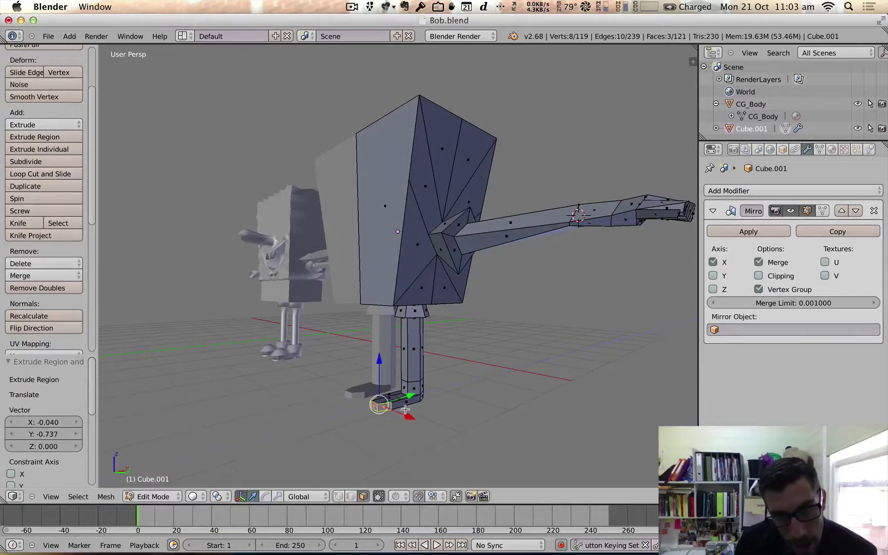
# Move the two front vertices where the ankle meets the top of the foot about 0.16 forward along Y.
pyautogui.scroll(4, 404, 411)
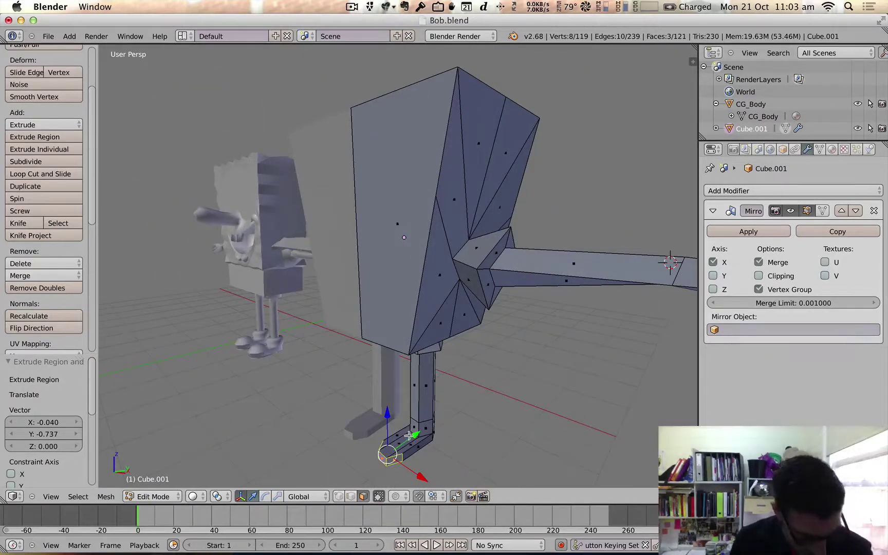
pyautogui.click(337, 498)
pyautogui.rightClick(419, 437)
pyautogui.keyDown('shift'); pyautogui.rightClick(409, 432); pyautogui.keyUp('shift')
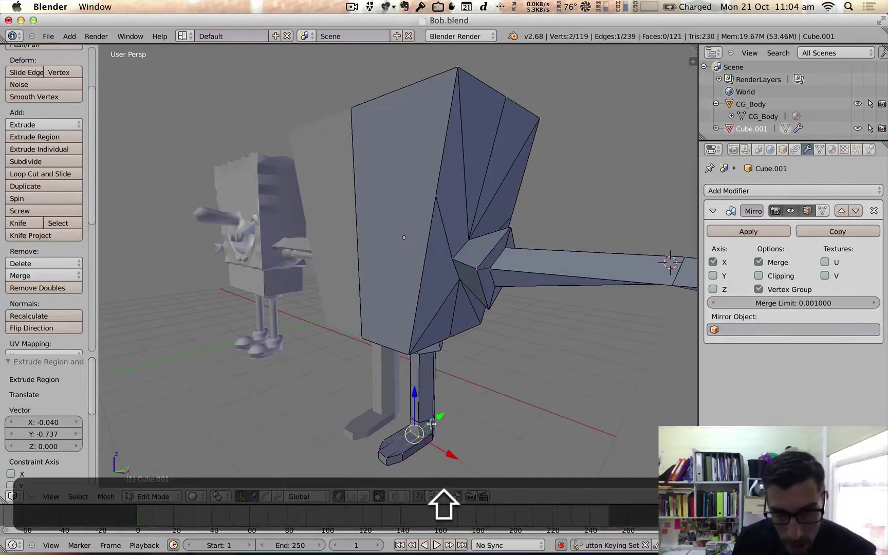
pyautogui.press('g')
pyautogui.press('y')
pyautogui.click(423, 426)
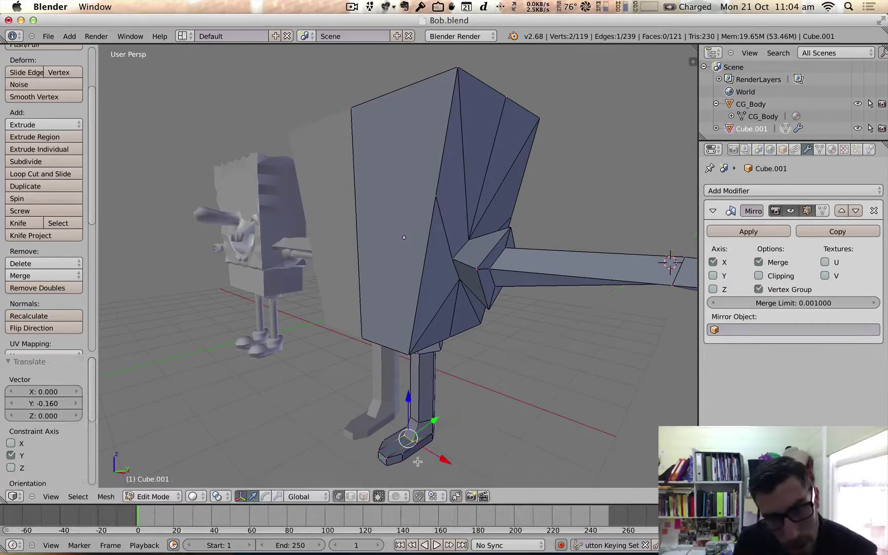
pyautogui.moveTo(418, 458); pyautogui.dragTo(384, 445, button='middle')
pyautogui.scroll(1, 384, 445)
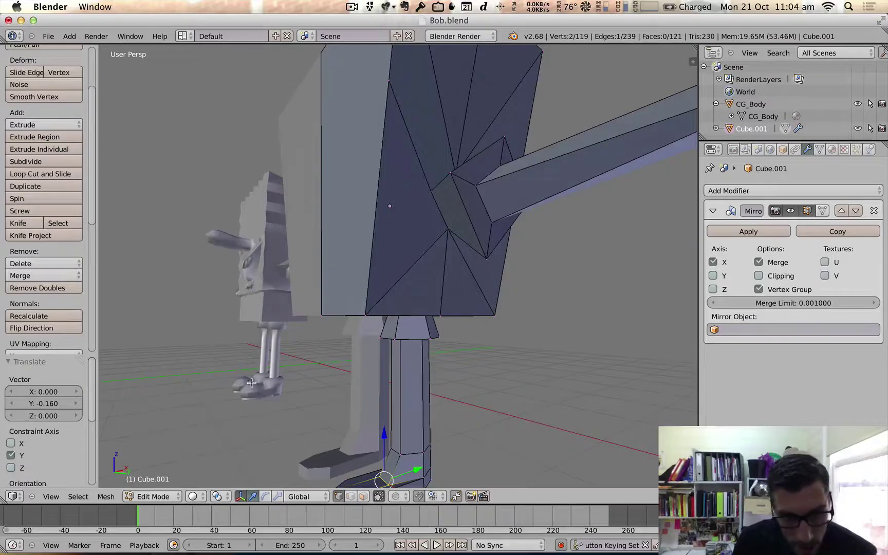
pyautogui.moveTo(343, 467); pyautogui.dragTo(399, 459, button='middle')
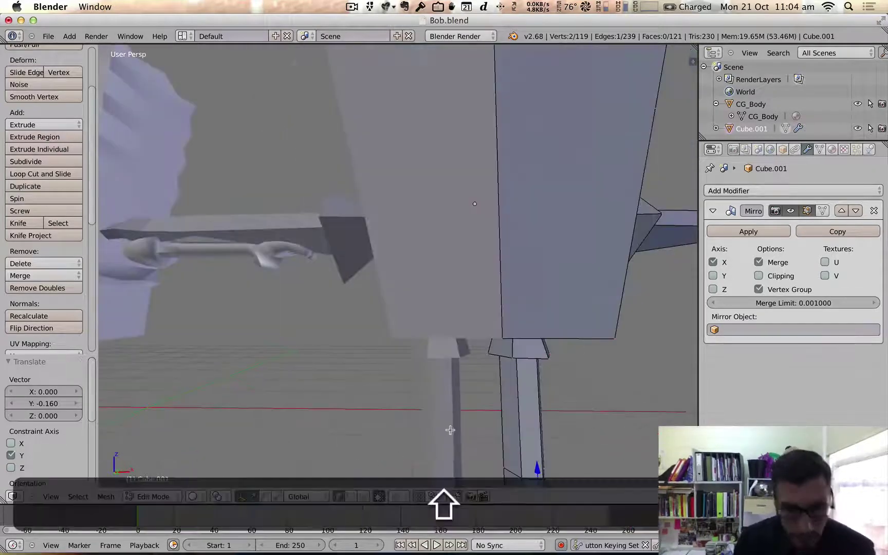
pyautogui.moveTo(450, 430)
pyautogui.keyDown('shift'); pyautogui.mouseDown(button='middle')
pyautogui.moveTo(429, 378)
pyautogui.moveTo(480, 417)
pyautogui.moveTo(454, 412)
pyautogui.mouseUp(button='middle'); pyautogui.keyUp('shift')
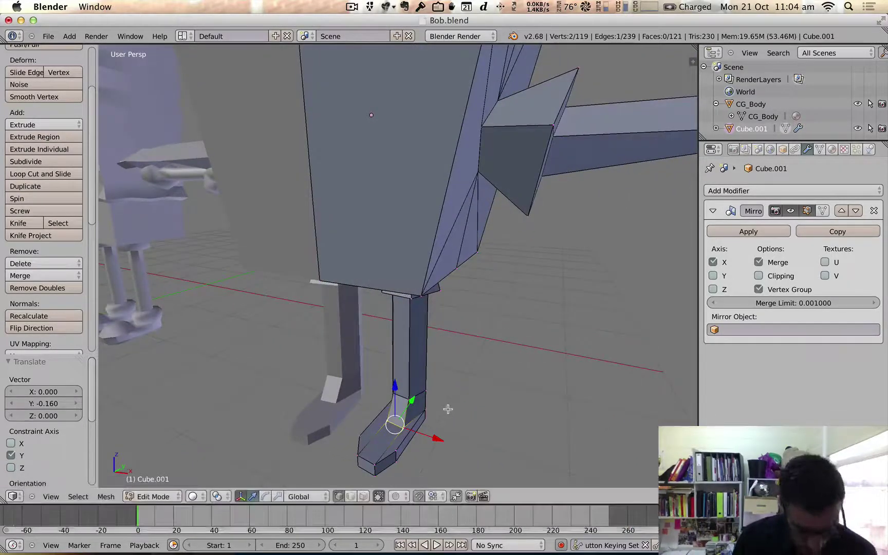
# Knife-cut across the top of the foot and raise the cut's middle vertex nearer the inner side about 0.12 along Z.
pyautogui.press('k')
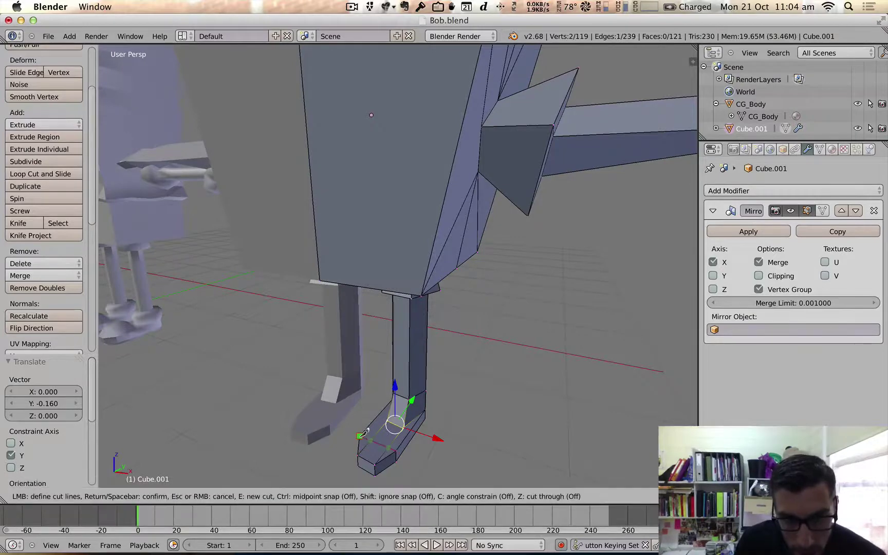
pyautogui.press('Return')
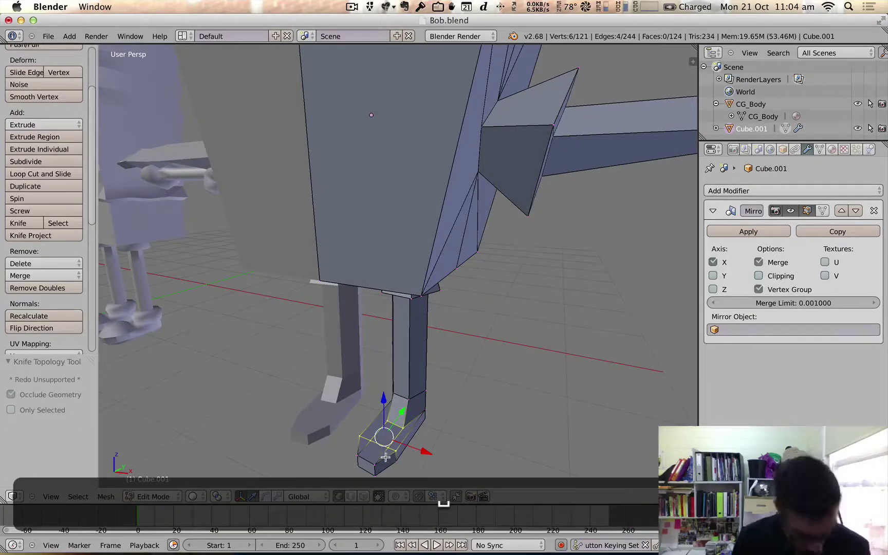
pyautogui.rightClick(386, 448)
pyautogui.rightClick(378, 439)
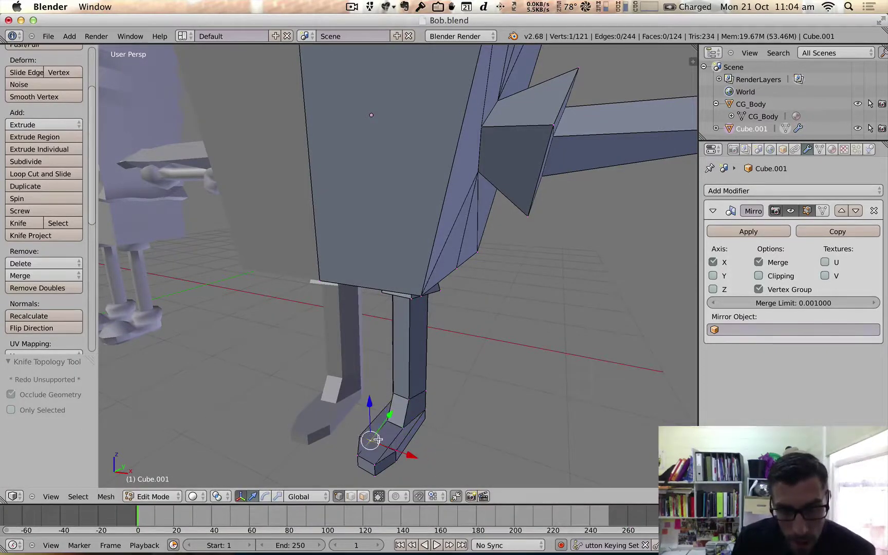
pyautogui.moveTo(369, 420); pyautogui.dragTo(368, 411)
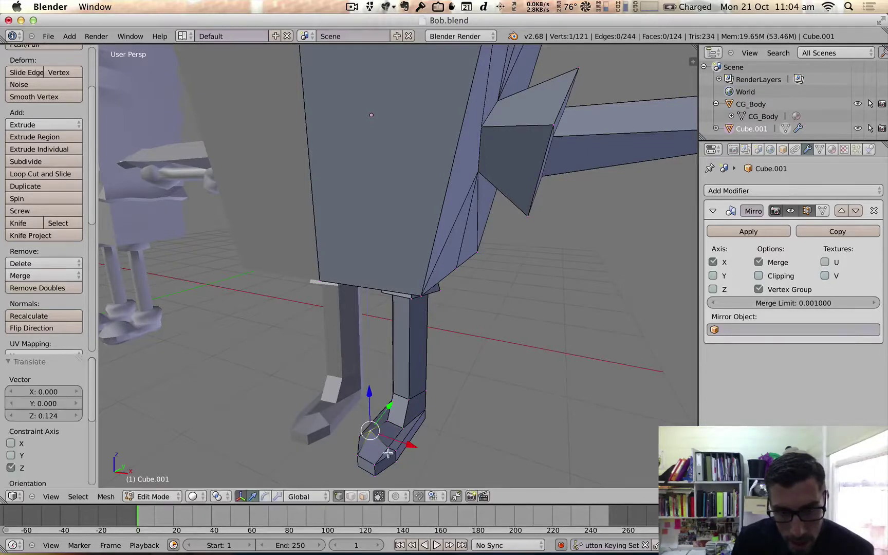
# Raise the neighbouring vertex of the new foot cut, nearer the outer side, about 0.11 along Z.
pyautogui.rightClick(388, 448)
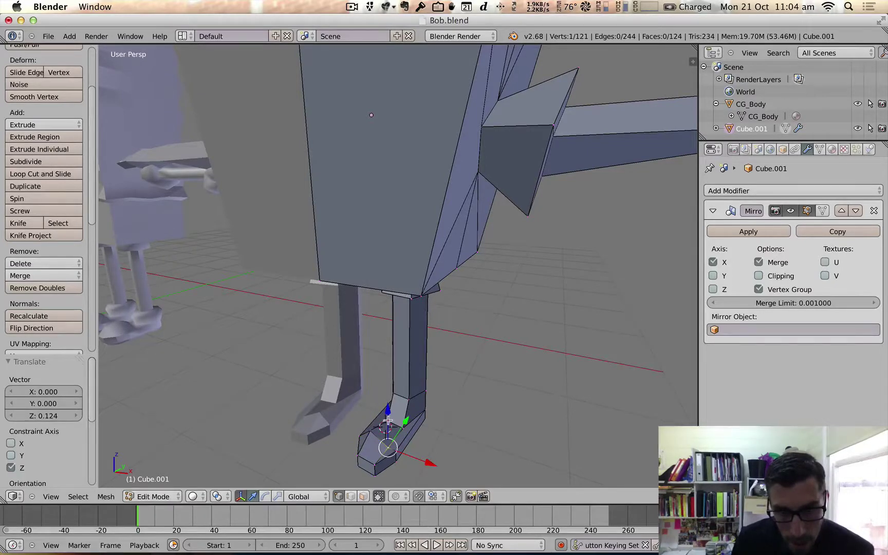
pyautogui.press('g')
pyautogui.press('z')
pyautogui.moveTo(386, 412); pyautogui.dragTo(386, 412)
# Select all the faces on the foot's underside and extrude them about 0.14 downward as a sole.
pyautogui.moveTo(400, 416); pyautogui.dragTo(339, 348, button='middle')
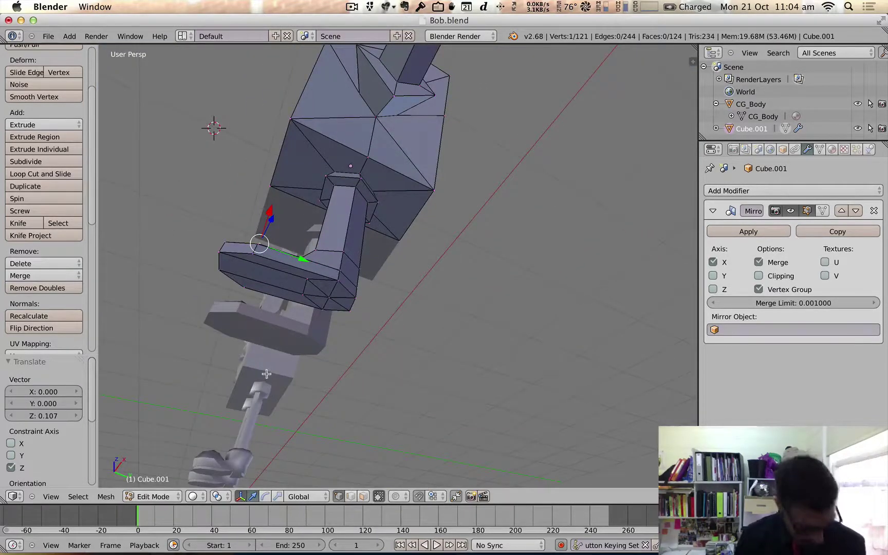
pyautogui.click(363, 496)
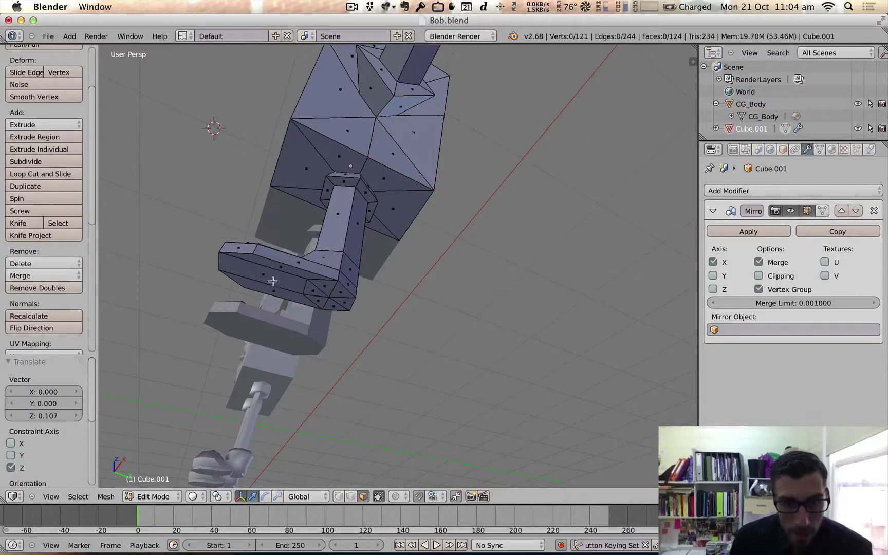
pyautogui.rightClick(273, 280)
pyautogui.keyDown('shift'); pyautogui.rightClick(286, 266); pyautogui.keyUp('shift')
pyautogui.keyDown('shift'); pyautogui.rightClick(273, 293); pyautogui.keyUp('shift')
pyautogui.keyDown('shift'); pyautogui.rightClick(312, 286); pyautogui.keyUp('shift')
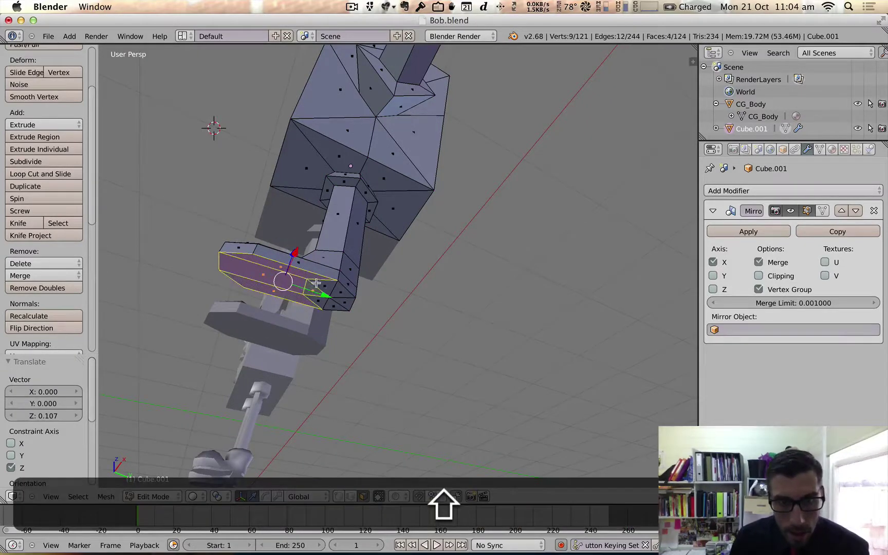
pyautogui.keyDown('shift'); pyautogui.rightClick(346, 286); pyautogui.keyUp('shift')
pyautogui.keyDown('shift'); pyautogui.rightClick(335, 306); pyautogui.keyUp('shift')
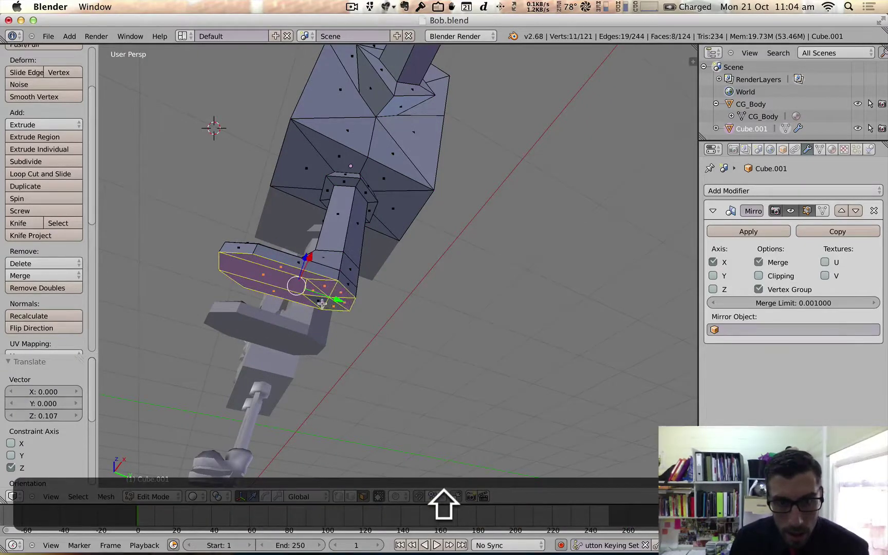
pyautogui.press('e')
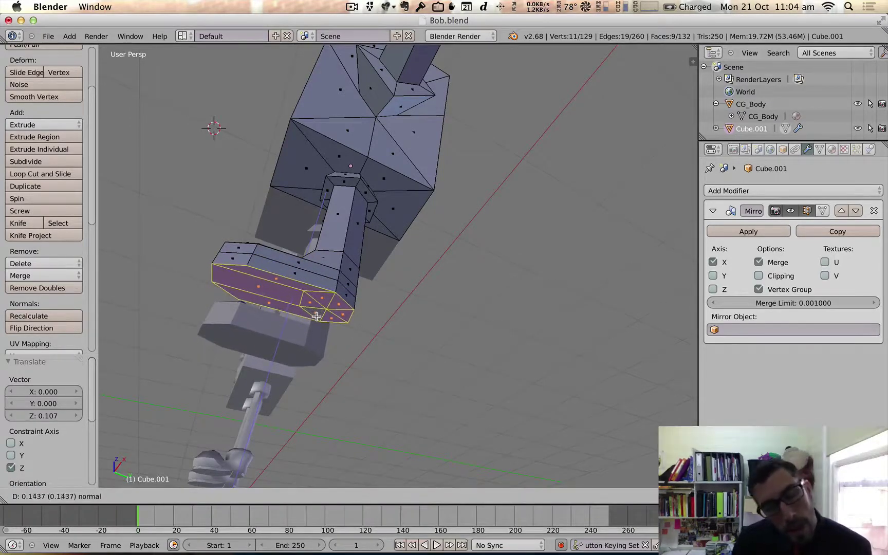
pyautogui.click(316, 316)
# Select all the side faces running around the newly extruded sole, including those at the heel.
pyautogui.moveTo(284, 308); pyautogui.dragTo(300, 325, button='middle')
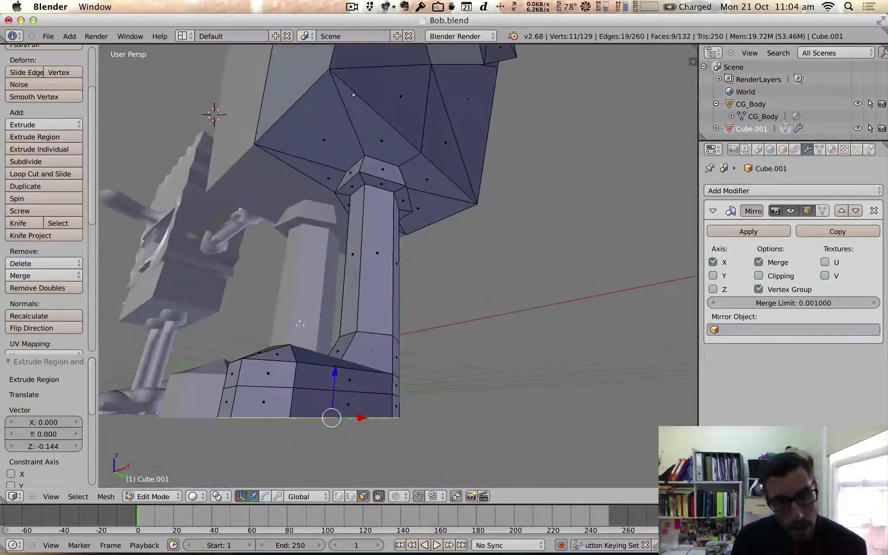
pyautogui.rightClick(265, 399)
pyautogui.keyDown('shift'); pyautogui.rightClick(339, 401); pyautogui.keyUp('shift')
pyautogui.scroll(-4, 280, 412)
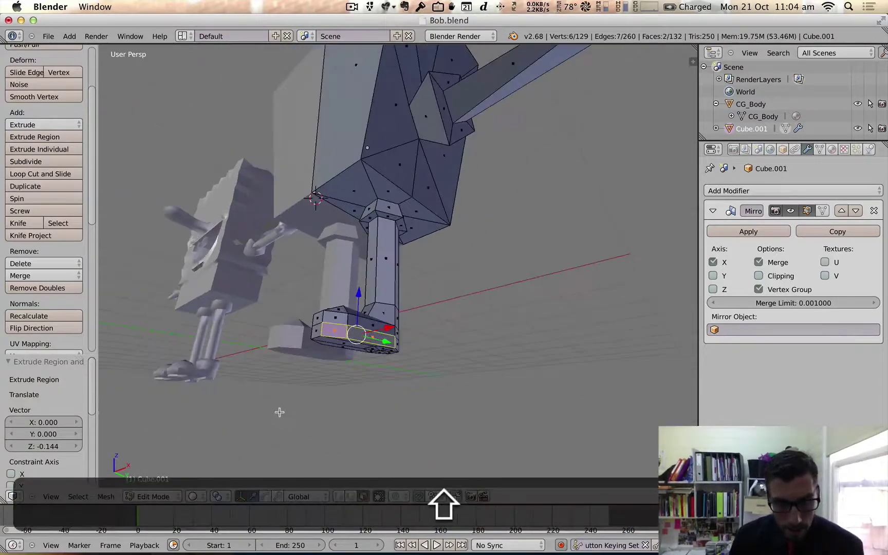
pyautogui.moveTo(280, 412); pyautogui.dragTo(330, 416, button='middle')
pyautogui.keyDown('shift'); pyautogui.rightClick(479, 356); pyautogui.keyUp('shift')
pyautogui.keyDown('shift'); pyautogui.rightClick(496, 355); pyautogui.keyUp('shift')
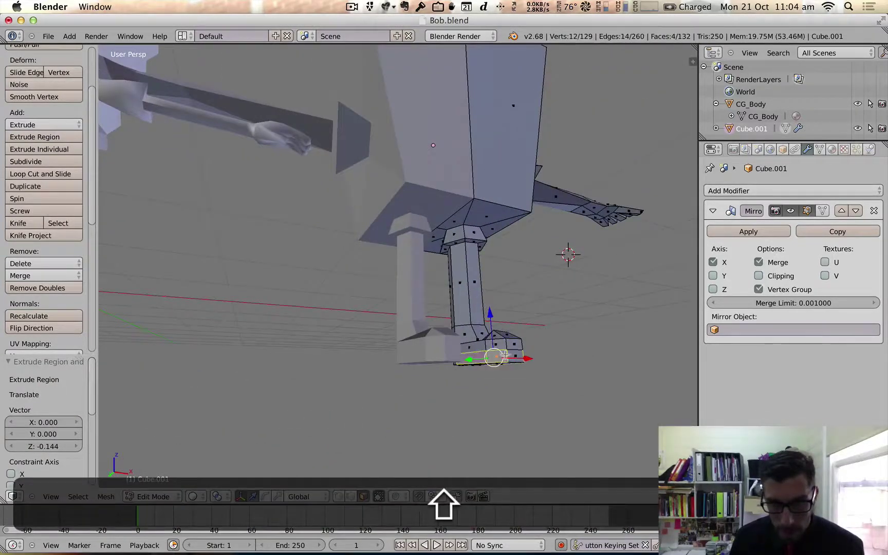
pyautogui.moveTo(512, 354); pyautogui.dragTo(330, 375, button='middle')
pyautogui.keyDown('shift'); pyautogui.click(319, 426); pyautogui.keyUp('shift')
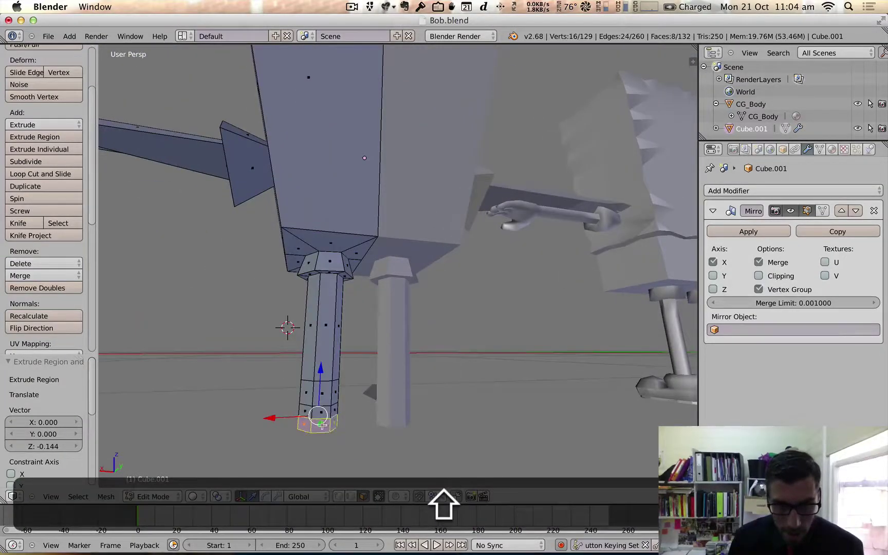
pyautogui.moveTo(322, 424); pyautogui.dragTo(417, 407, button='middle')
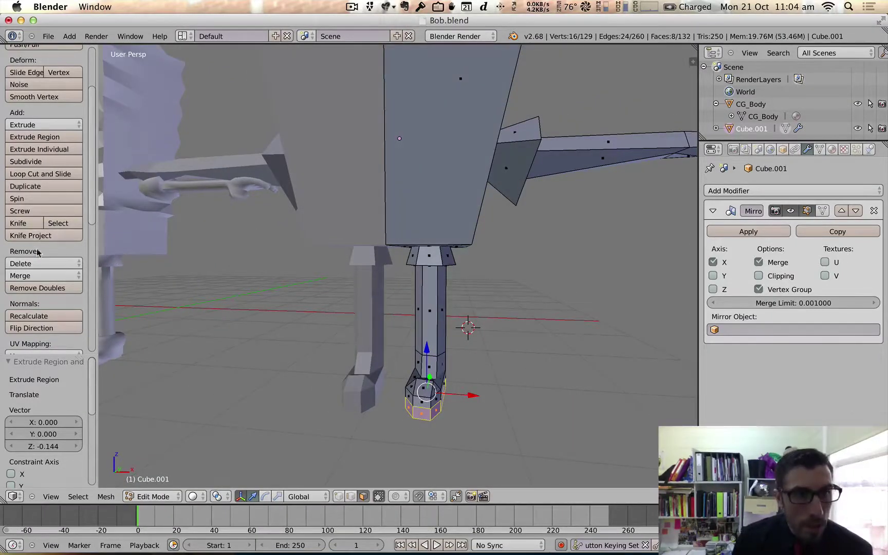
# Extrude the sole's side faces as a region twice, cancelling the offset each time so the new faces stay in place.
pyautogui.click(60, 137)
pyautogui.press('Escape')
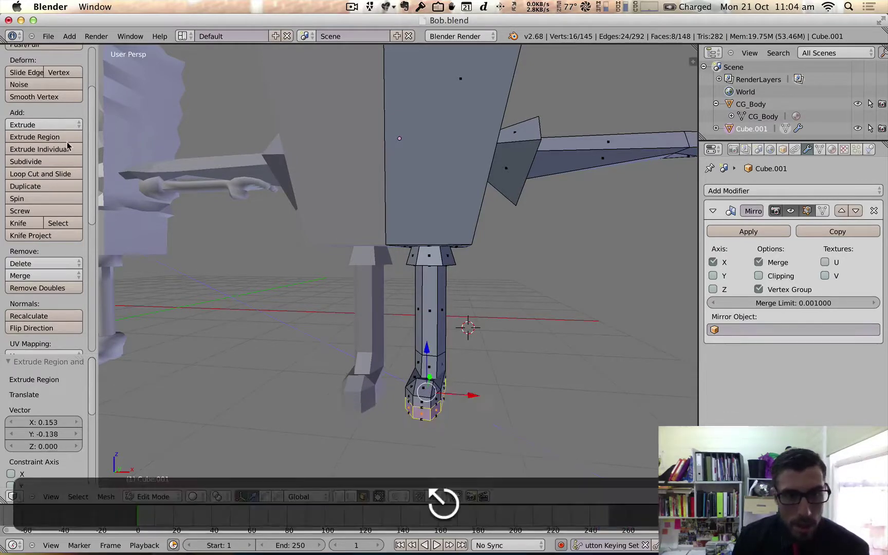
pyautogui.press('e')
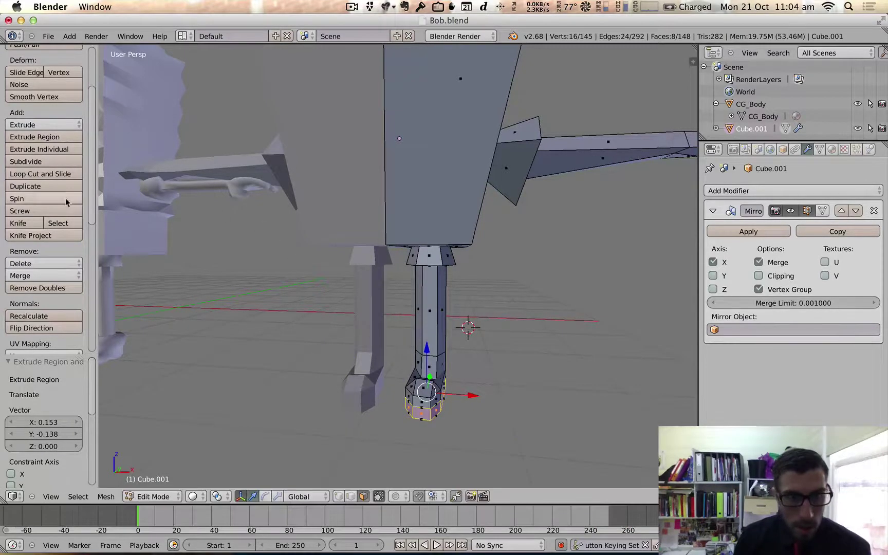
pyautogui.click(45, 126)
pyautogui.click(46, 149)
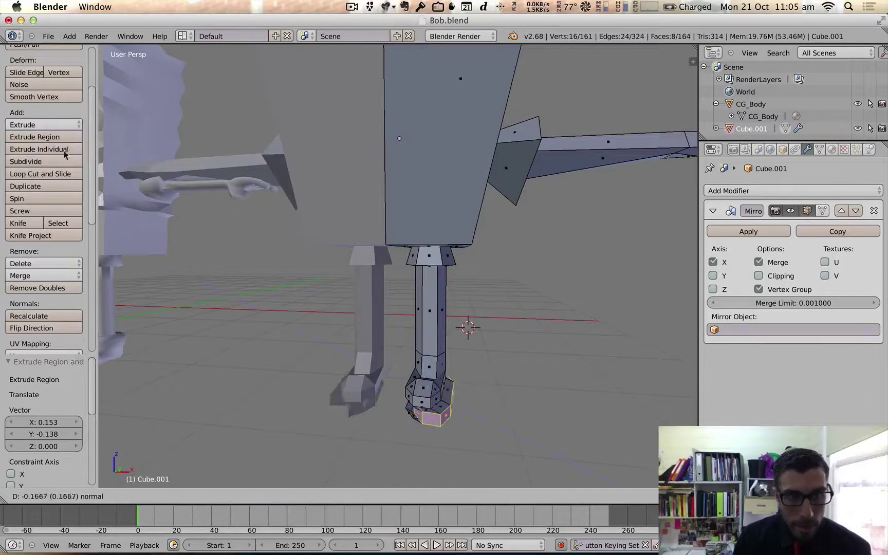
pyautogui.rightClick(61, 159)
# Try extruding the sole's side faces individually and undo that extrusion.
pyautogui.click(62, 149)
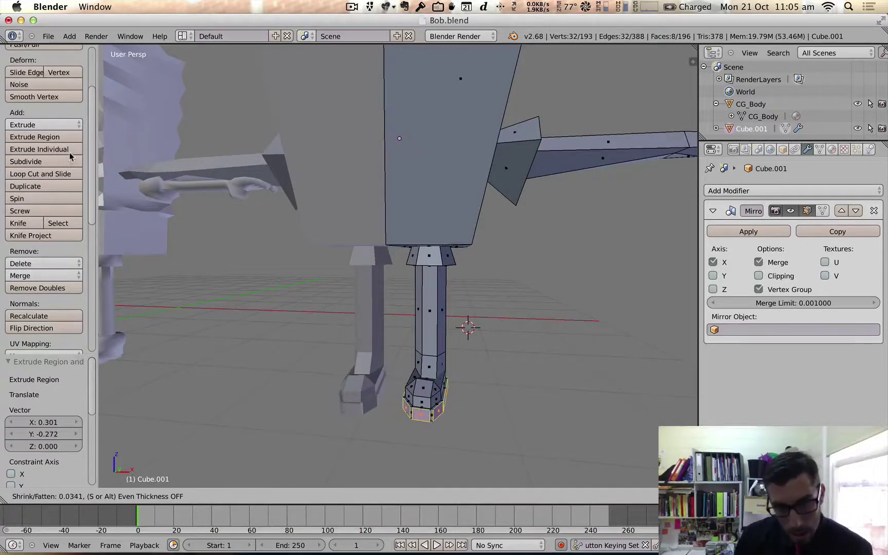
pyautogui.click(212, 245)
pyautogui.moveTo(280, 255); pyautogui.dragTo(430, 363, button='middle')
pyautogui.press('super+z')
pyautogui.scroll(-2, 465, 386)
pyautogui.scroll(4, 444, 373)
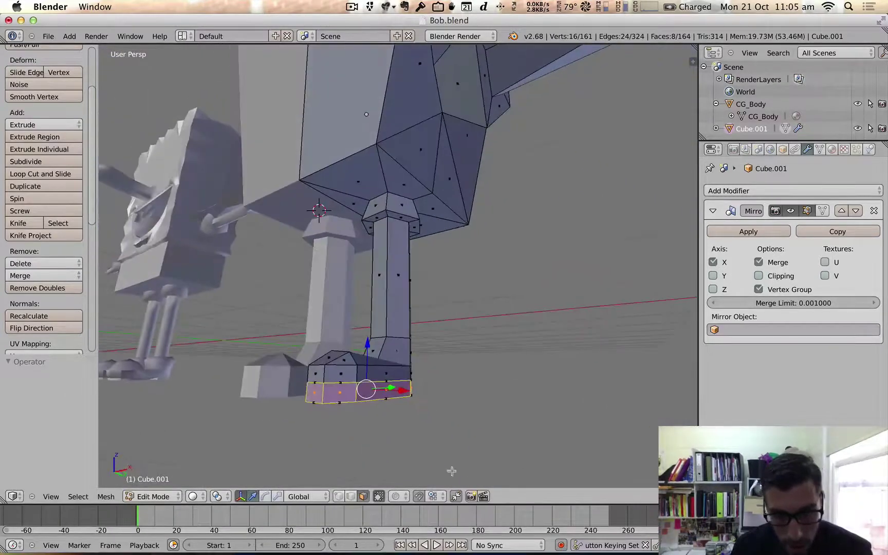
# Select the outer front face of the sole's toe and move it about 0.07 outward along X.
pyautogui.rightClick(339, 397)
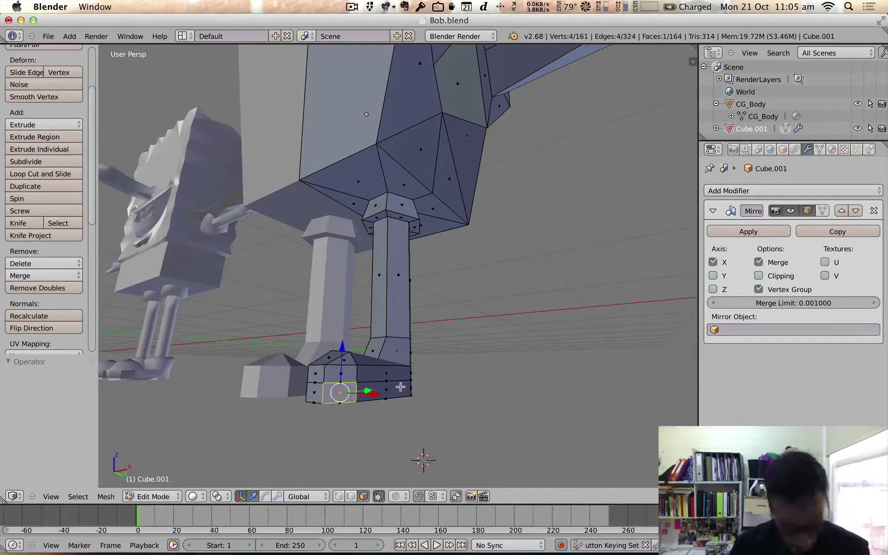
pyautogui.moveTo(365, 422); pyautogui.dragTo(405, 427, button='middle')
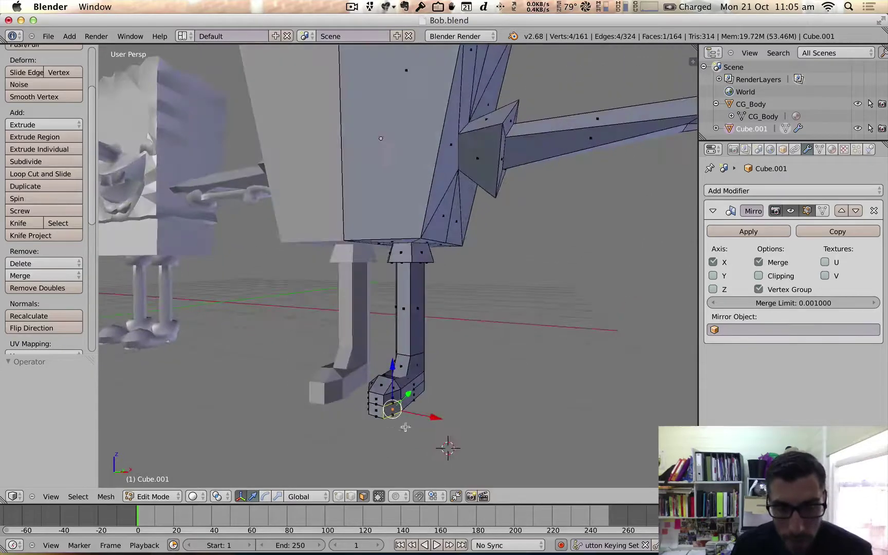
pyautogui.moveTo(413, 414); pyautogui.dragTo(415, 415)
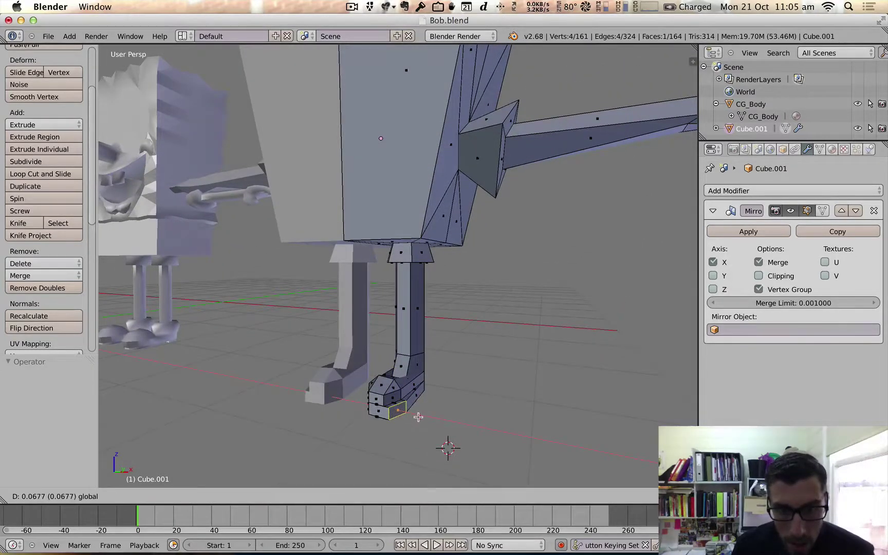
pyautogui.moveTo(416, 418); pyautogui.dragTo(386, 399)
# Select the inner front face of the sole's toe and move it about 0.04 inward along X.
pyautogui.rightClick(378, 410)
pyautogui.moveTo(386, 400); pyautogui.dragTo(467, 411, button='middle')
pyautogui.moveTo(478, 411); pyautogui.dragTo(458, 390)
# Select the long outer side face of the sole and move it about 0.06 outward along X.
pyautogui.moveTo(458, 390); pyautogui.dragTo(407, 397, button='middle')
pyautogui.rightClick(332, 388)
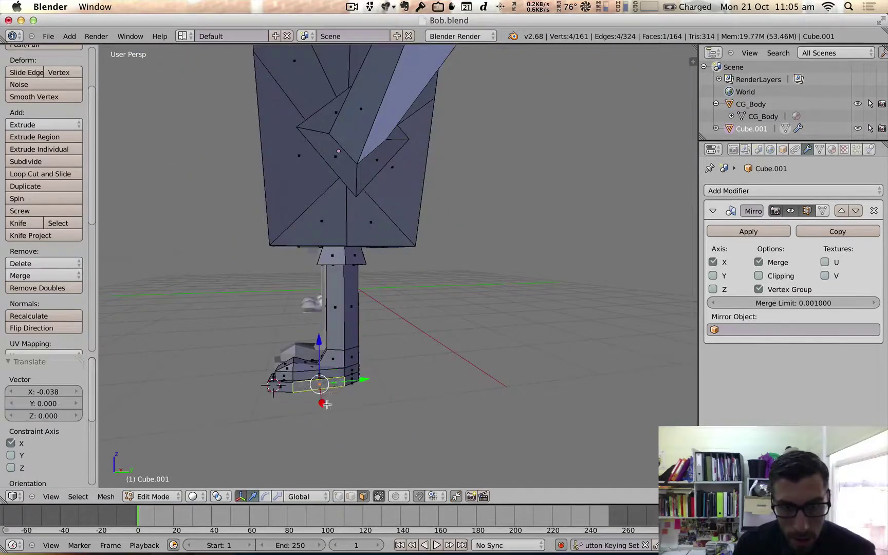
pyautogui.moveTo(326, 404); pyautogui.dragTo(353, 417, button='middle')
pyautogui.moveTo(395, 390); pyautogui.dragTo(397, 392)
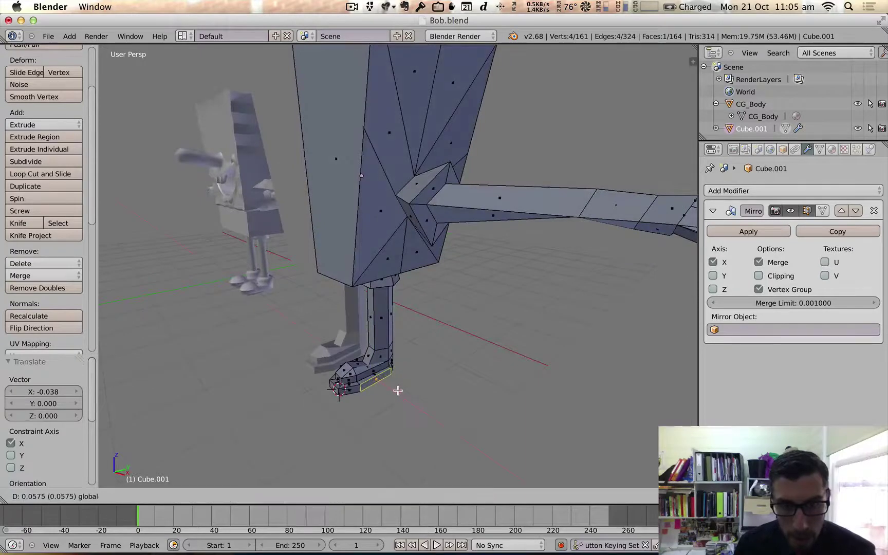
pyautogui.click(397, 391)
# Pull the sole's remaining side and heel faces outward to continue the lip around the foot.
pyautogui.moveTo(398, 390); pyautogui.dragTo(357, 370, button='middle')
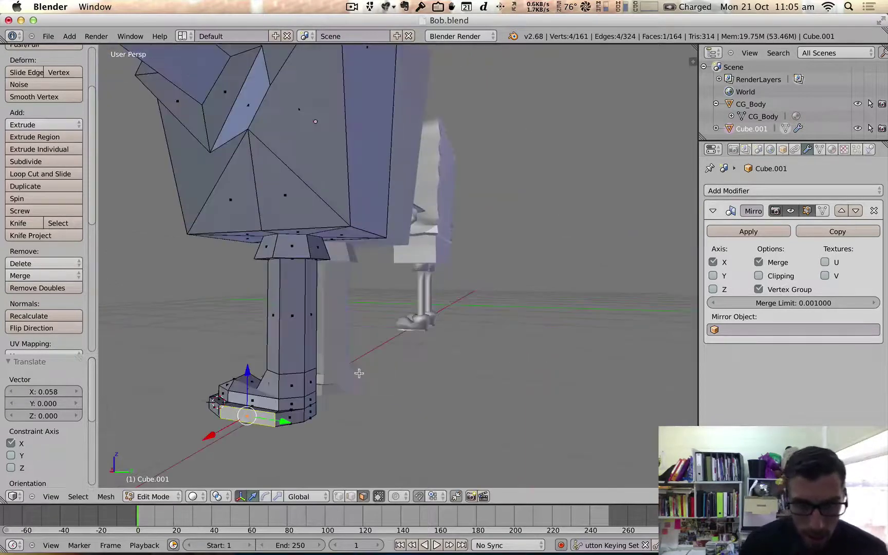
pyautogui.moveTo(315, 424); pyautogui.dragTo(317, 425)
pyautogui.click(318, 425)
pyautogui.moveTo(319, 425); pyautogui.dragTo(354, 366, button='middle')
pyautogui.moveTo(349, 384); pyautogui.dragTo(371, 360)
pyautogui.moveTo(371, 360); pyautogui.dragTo(370, 271, button='middle')
pyautogui.scroll(3, 288, 450)
# Select the toe vertex where the foot's upper part meets the sole lip and move it about 0.01 downward.
pyautogui.click(339, 495)
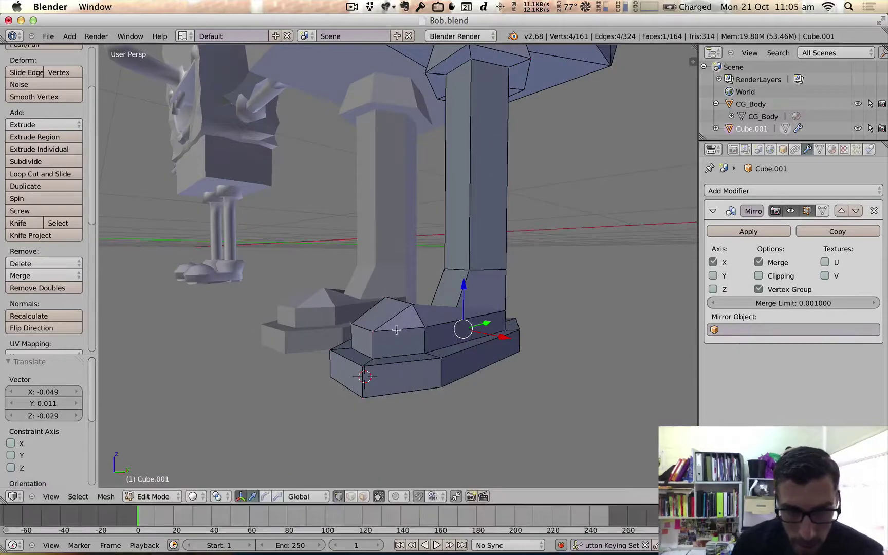
pyautogui.rightClick(370, 358)
pyautogui.moveTo(384, 364)
pyautogui.mouseDown(button='middle')
pyautogui.moveTo(314, 408)
pyautogui.moveTo(370, 383)
pyautogui.moveTo(378, 369)
pyautogui.moveTo(429, 375)
pyautogui.moveTo(331, 368)
pyautogui.moveTo(388, 365)
pyautogui.mouseUp(button='middle')
pyautogui.press('g')
pyautogui.click(313, 398)
# Knife-cut the torso's front face from its outer edge to the middle of the centre edge and down to the bottom outer corner.
pyautogui.scroll(-5, 371, 384)
pyautogui.scroll(-3, 386, 352)
pyautogui.scroll(-10, 387, 356)
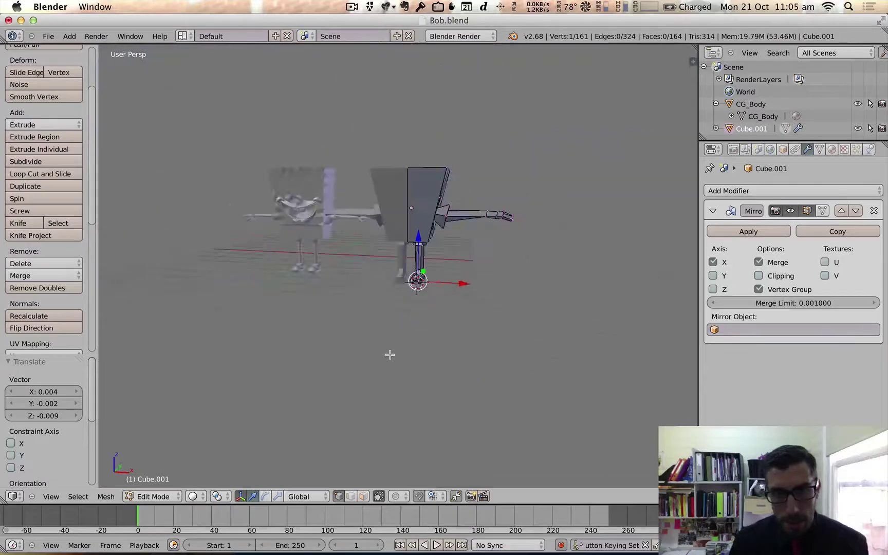
pyautogui.moveTo(435, 311)
pyautogui.mouseDown(button='middle')
pyautogui.moveTo(301, 302)
pyautogui.moveTo(443, 307)
pyautogui.moveTo(434, 313)
pyautogui.mouseUp(button='middle')
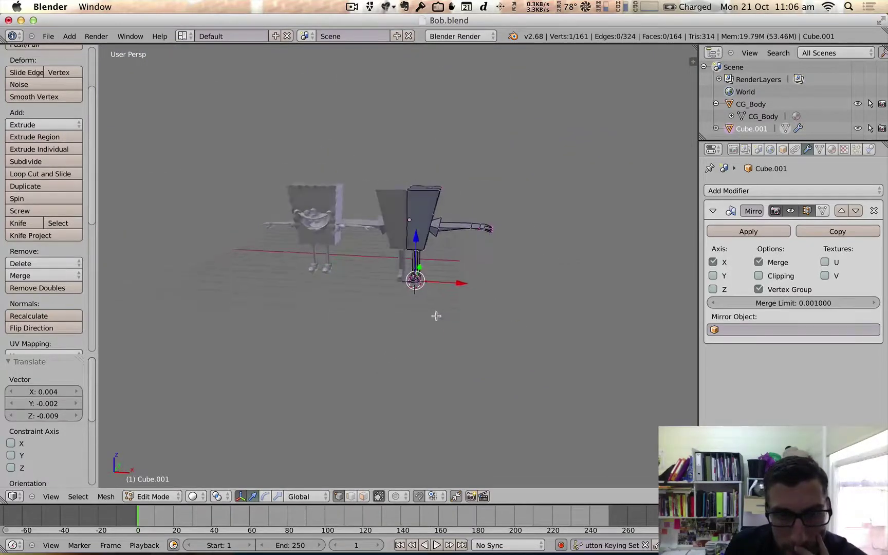
pyautogui.scroll(3, 400, 263)
pyautogui.keyDown('shift'); pyautogui.moveTo(406, 225); pyautogui.dragTo(393, 254, button='middle'); pyautogui.keyUp('shift')
pyautogui.scroll(3, 392, 254)
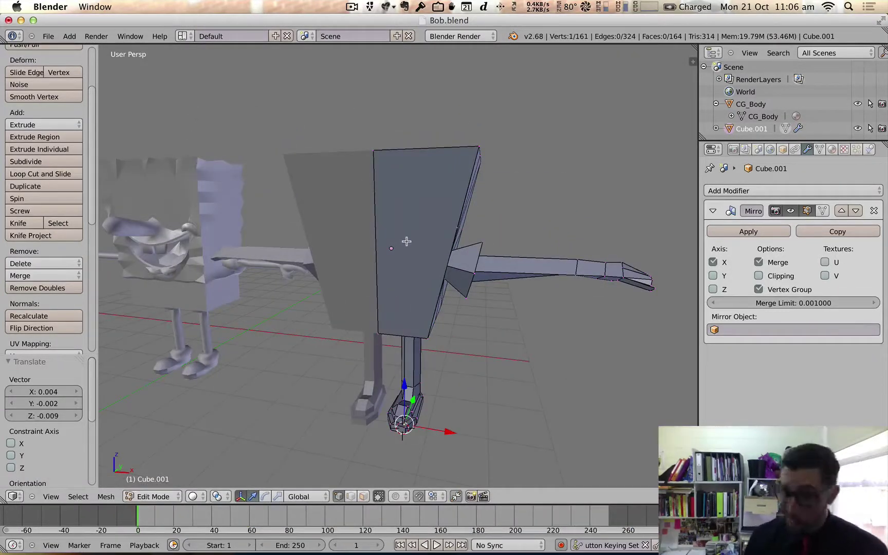
pyautogui.press('k')
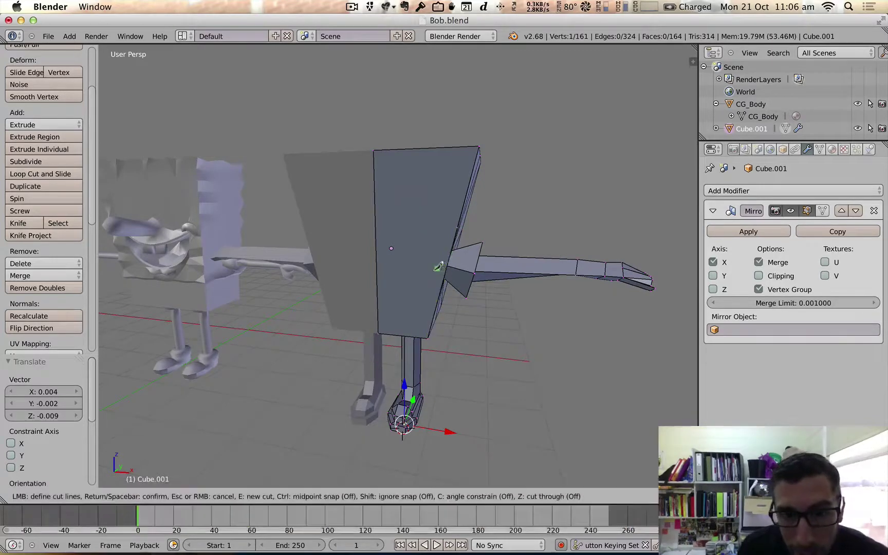
pyautogui.moveTo(441, 265)
pyautogui.mouseDown(button='middle')
pyautogui.moveTo(411, 261)
pyautogui.moveTo(432, 263)
pyautogui.mouseUp(button='middle')
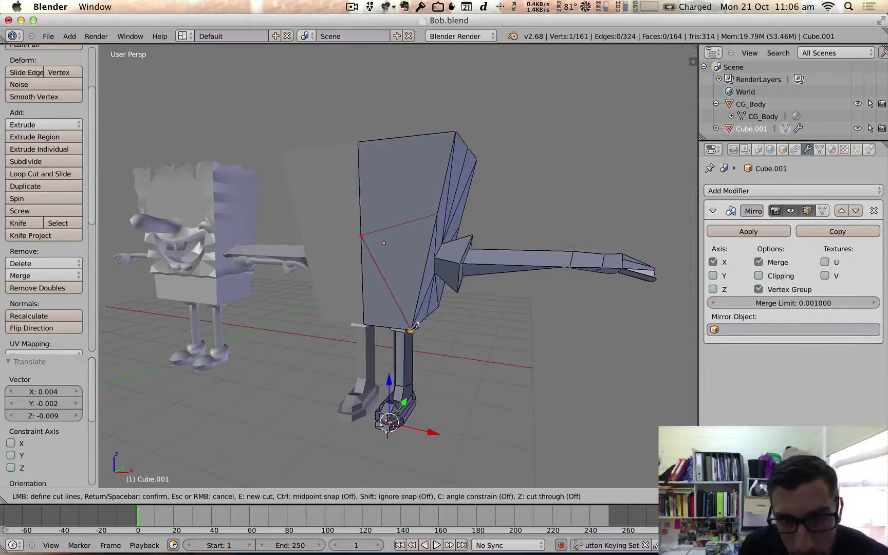
pyautogui.press('Return')
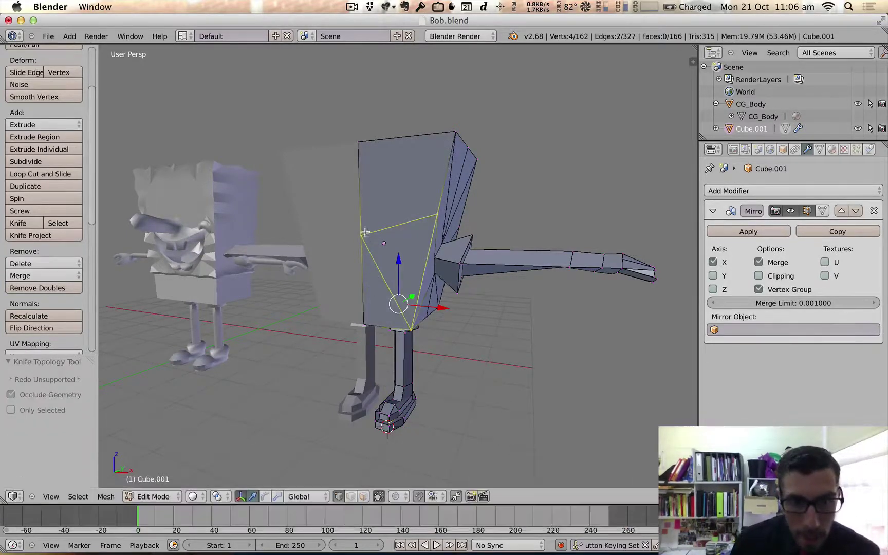
# Knife-cut a small half-nose outline at the torso's front centre edge and a line from its top to the torso's top outer corner.
pyautogui.press('k')
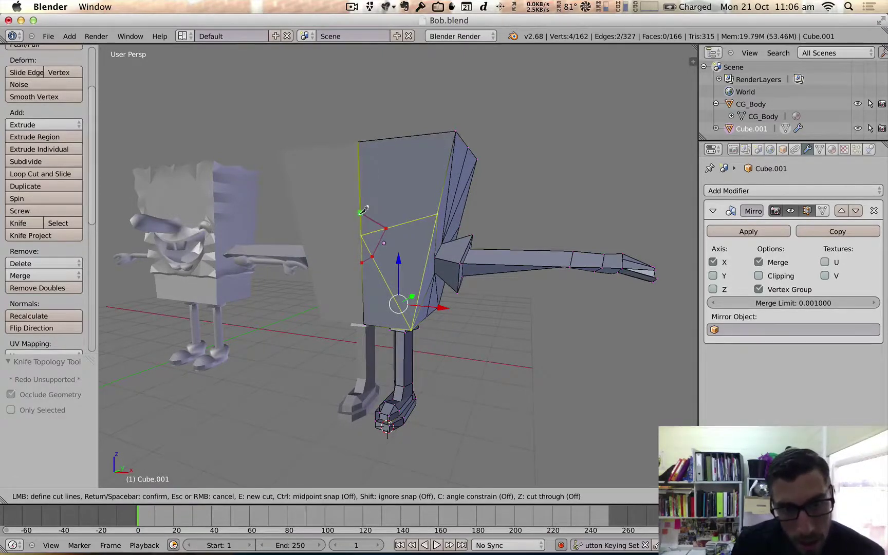
pyautogui.press('space')
pyautogui.press('k')
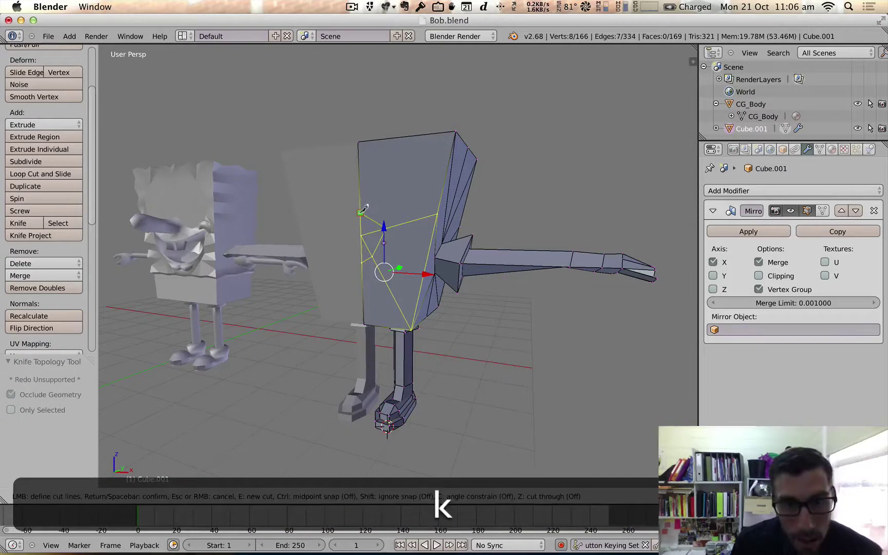
pyautogui.click(360, 210)
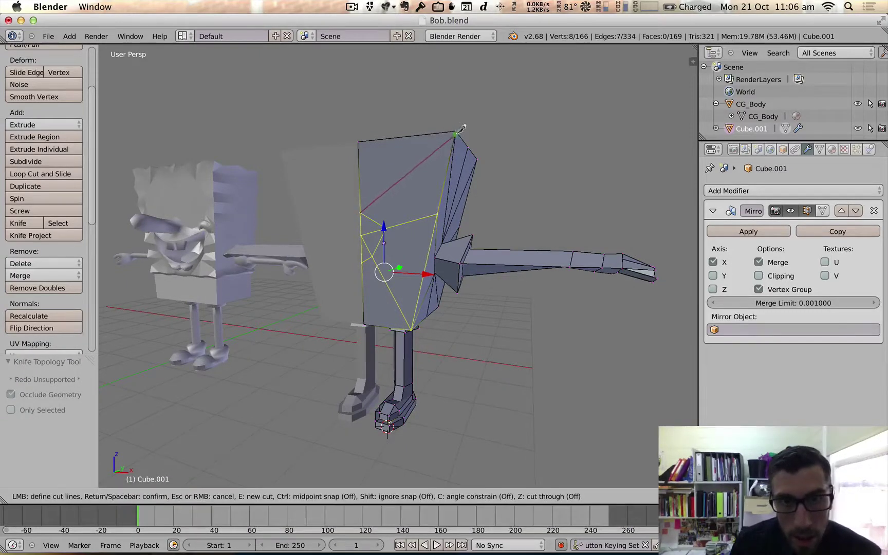
pyautogui.click(457, 132)
pyautogui.press('space')
# Select the vertex where the half-nose outline crosses the sloping cut on the torso's front.
pyautogui.scroll(-2, 405, 215)
pyautogui.moveTo(405, 215); pyautogui.dragTo(394, 227, button='middle')
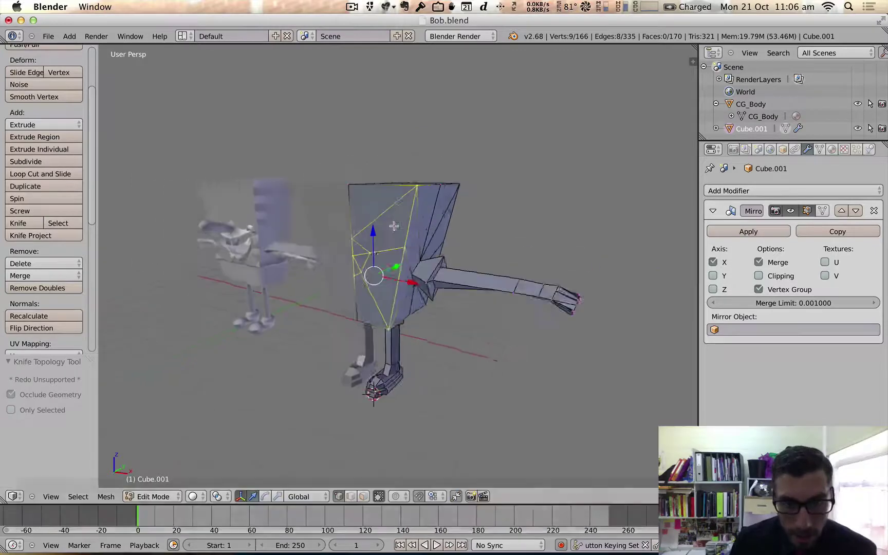
pyautogui.scroll(5, 394, 228)
pyautogui.scroll(2, 394, 228)
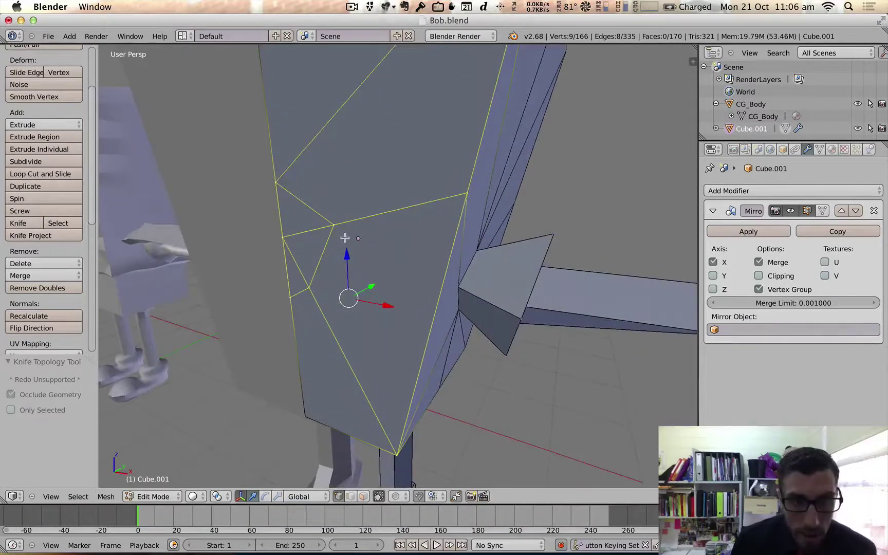
pyautogui.rightClick(337, 231)
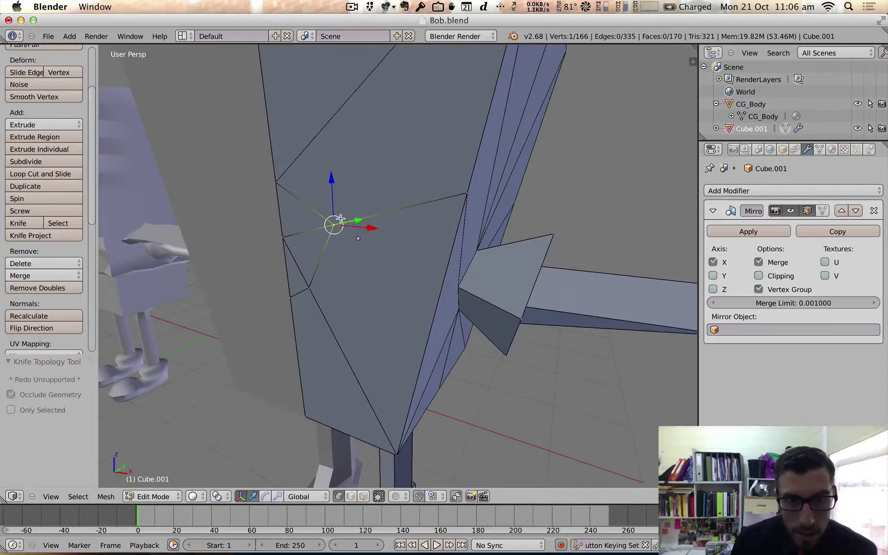
# Try to move the nose outline's upper side vertex freely toward the centre edge in the perspective view.
pyautogui.press('g')
pyautogui.click(329, 218)
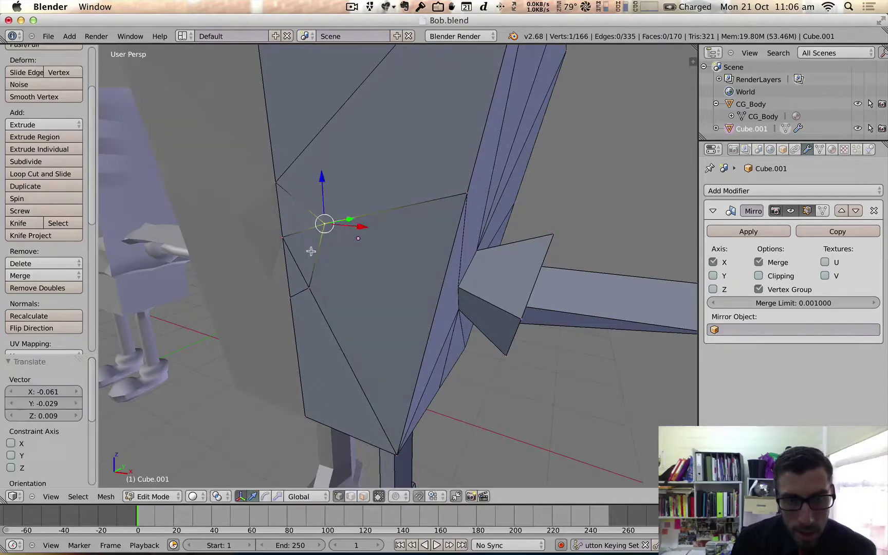
pyautogui.moveTo(311, 251)
pyautogui.mouseDown(button='middle')
pyautogui.moveTo(333, 237)
pyautogui.moveTo(325, 261)
pyautogui.mouseUp(button='middle')
pyautogui.press('super+z')
pyautogui.press('g')
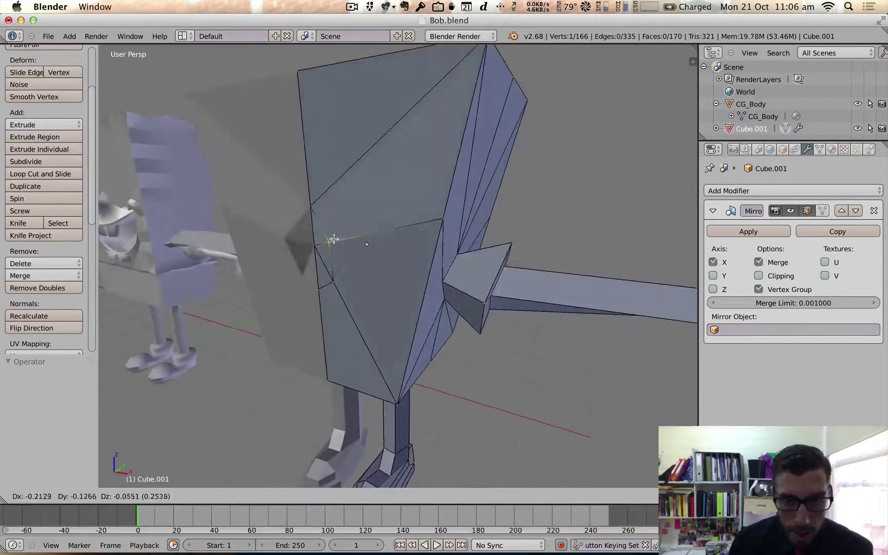
pyautogui.click(331, 240)
pyautogui.press('super+z')
# In the front view, move the nose outline's upper side vertex about 0.33 inward along X and 0.09 down.
pyautogui.click(51, 497)
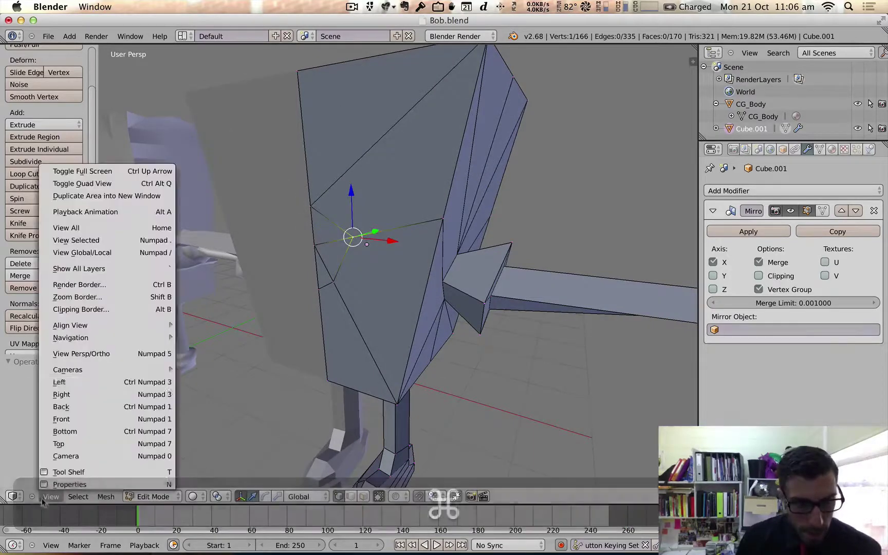
pyautogui.click(113, 419)
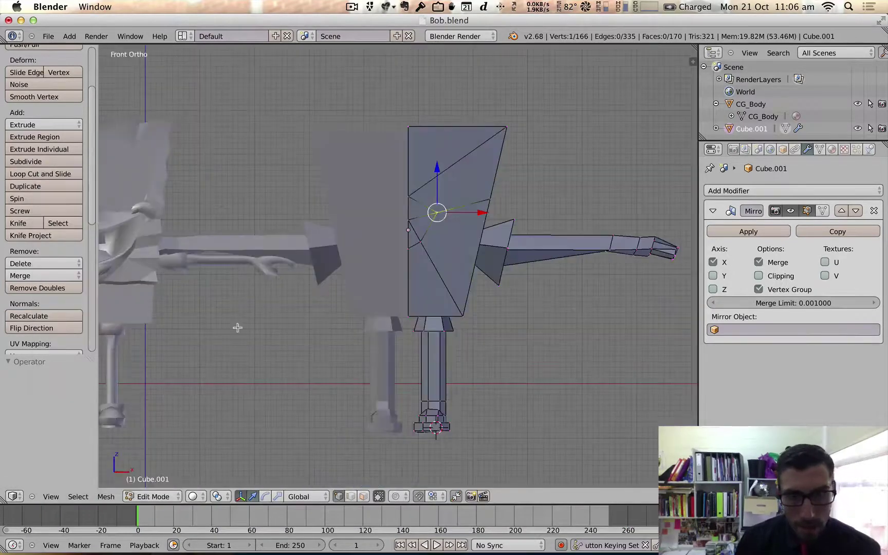
pyautogui.keyDown('shift'); pyautogui.moveTo(425, 260); pyautogui.dragTo(397, 260, button='middle'); pyautogui.keyUp('shift')
pyautogui.scroll(5, 397, 260)
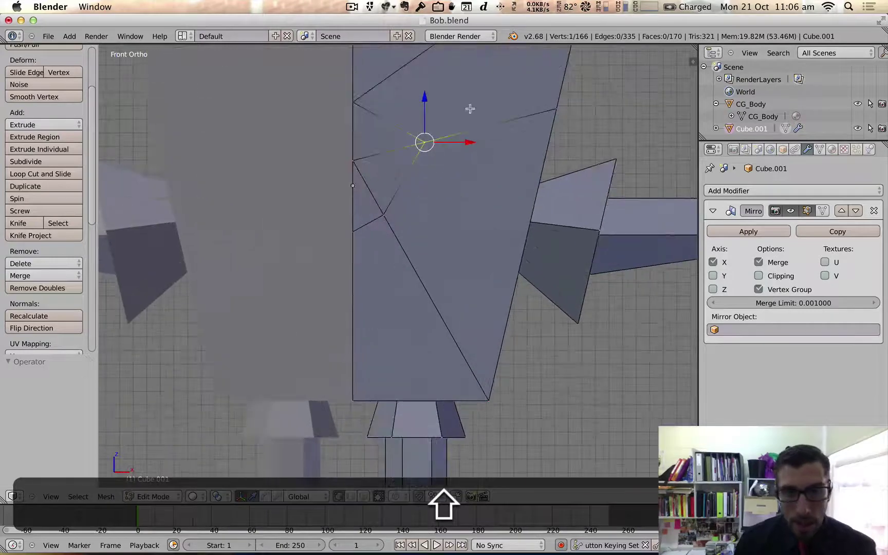
pyautogui.moveTo(433, 137); pyautogui.dragTo(389, 150)
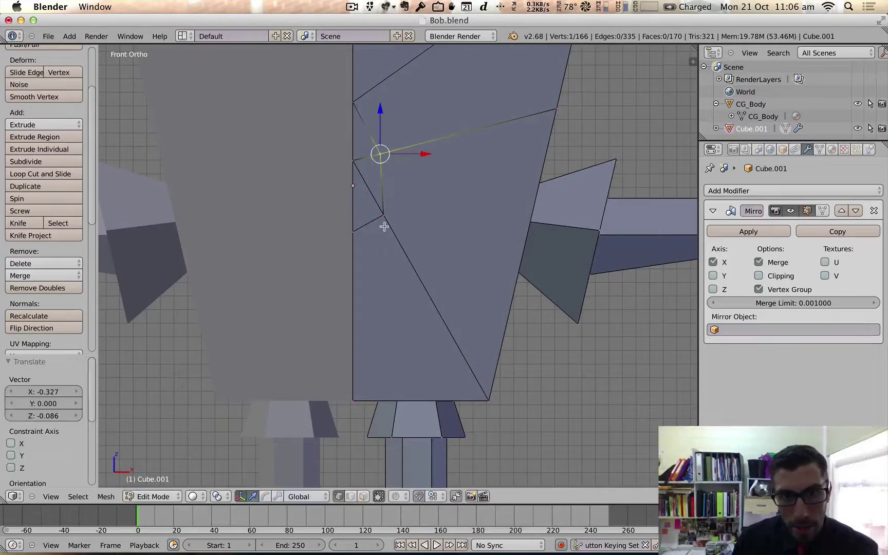
# Move the nose outline's lower side vertex about 0.1 inward along X and 0.2 up.
pyautogui.rightClick(384, 216)
pyautogui.press('g')
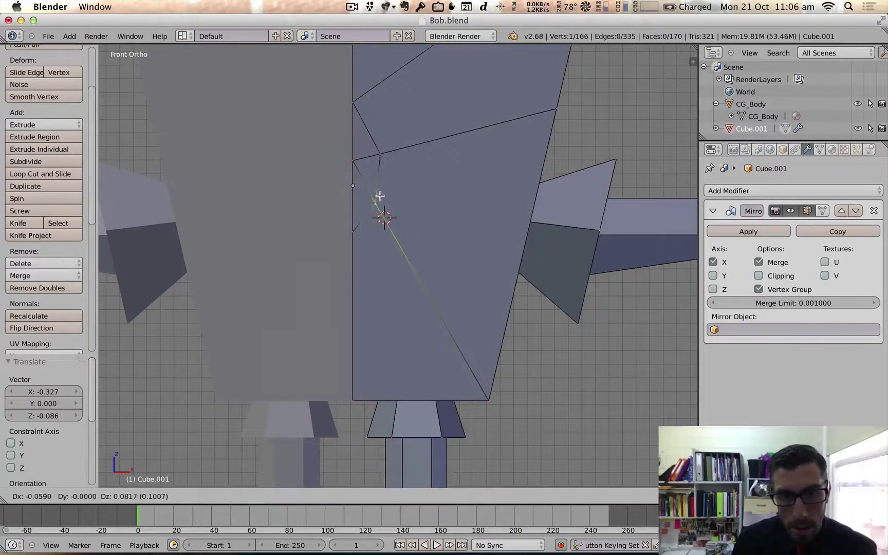
pyautogui.click(377, 182)
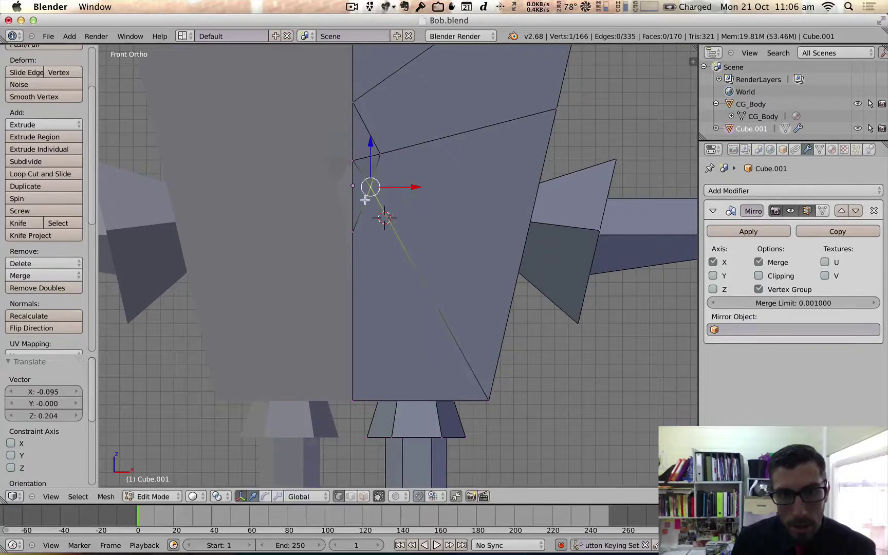
# Tighten the outline on the centre edge by moving its bottom vertex about 0.26 up and its top vertex about 0.24 down along Z.
pyautogui.rightClick(352, 232)
pyautogui.moveTo(353, 198); pyautogui.dragTo(353, 161)
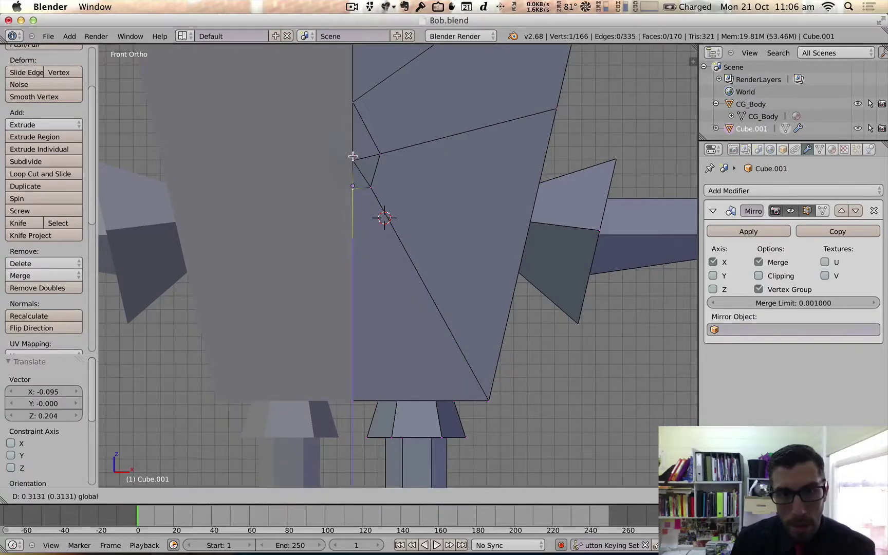
pyautogui.click(354, 162)
pyautogui.rightClick(354, 98)
pyautogui.press('g')
pyautogui.press('z')
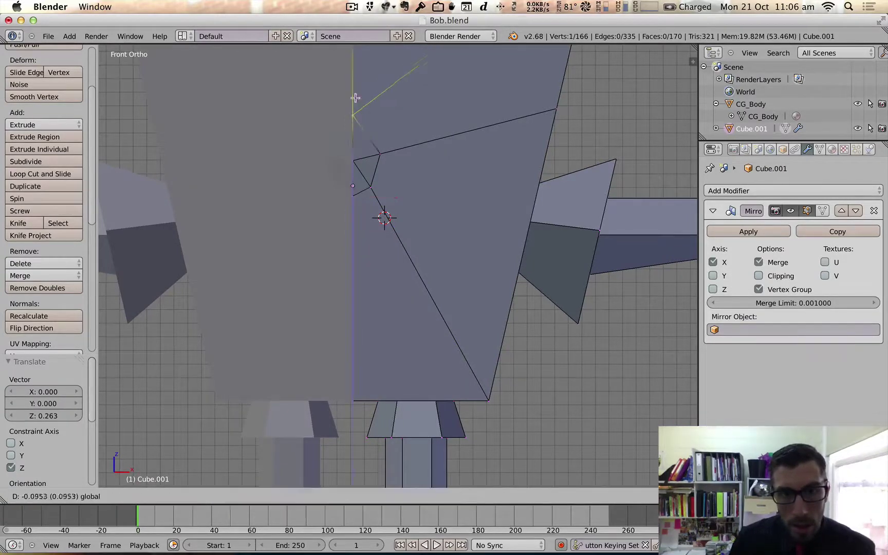
pyautogui.click(355, 115)
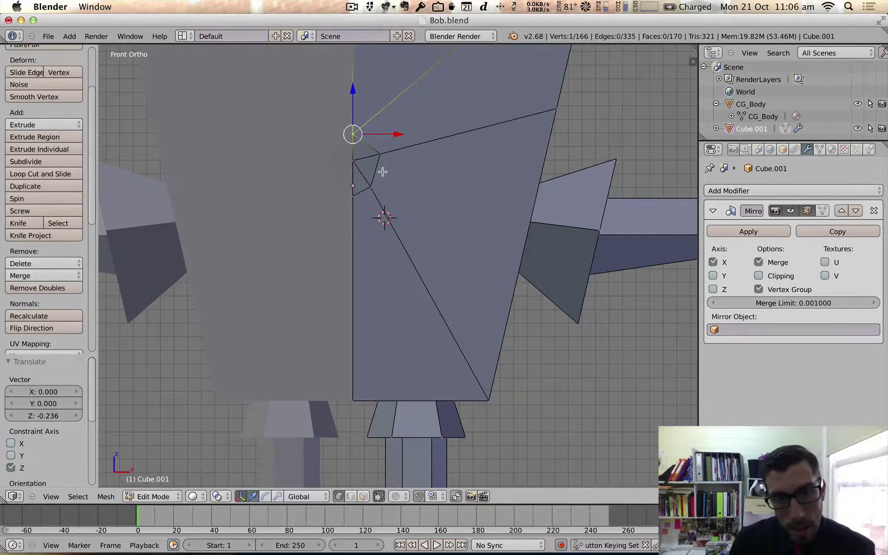
# Select the three small faces of the nose outline and extrude them about 1.57 forward from the torso.
pyautogui.moveTo(382, 171); pyautogui.dragTo(353, 243, button='middle')
pyautogui.scroll(-7, 380, 179)
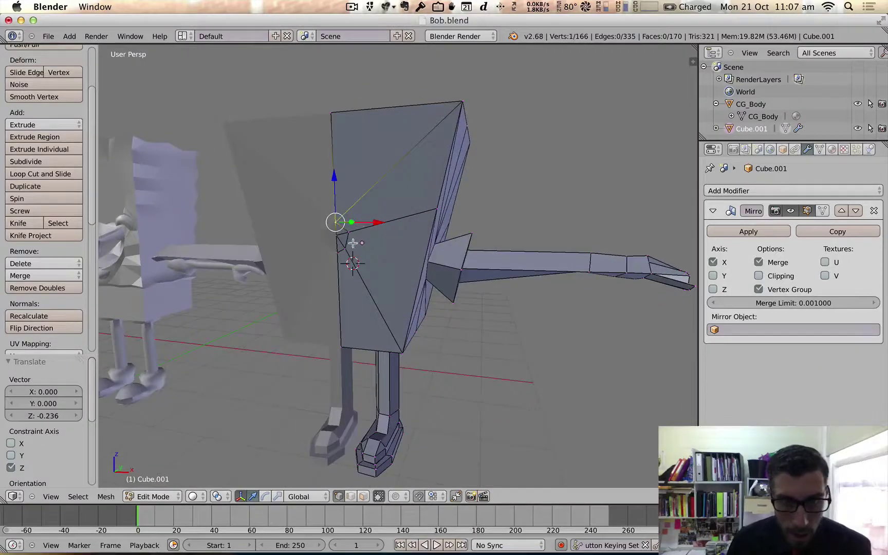
pyautogui.click(362, 497)
pyautogui.press('a')
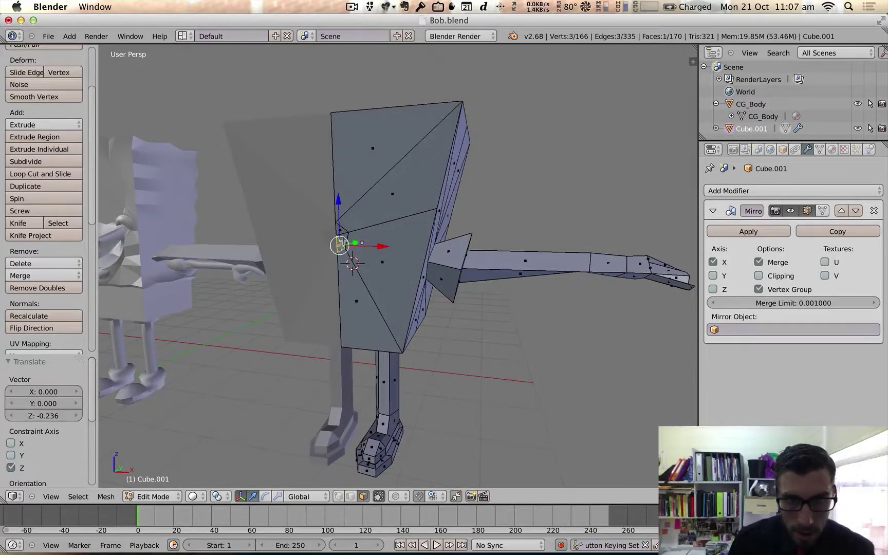
pyautogui.keyDown('shift'); pyautogui.click(343, 230); pyautogui.keyUp('shift')
pyautogui.moveTo(359, 252); pyautogui.dragTo(326, 252, button='middle')
pyautogui.press('e')
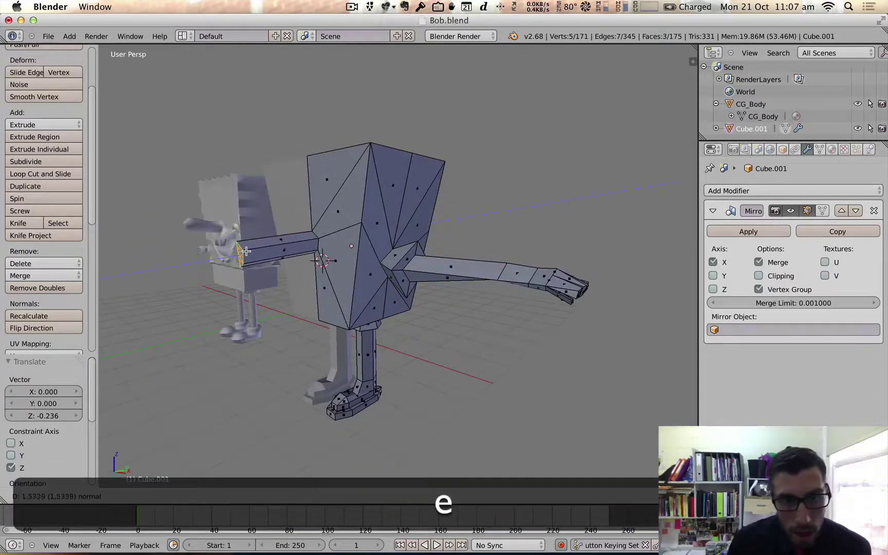
pyautogui.click(240, 254)
# Raise the nose's extruded end about 0.25 along Z.
pyautogui.press('g')
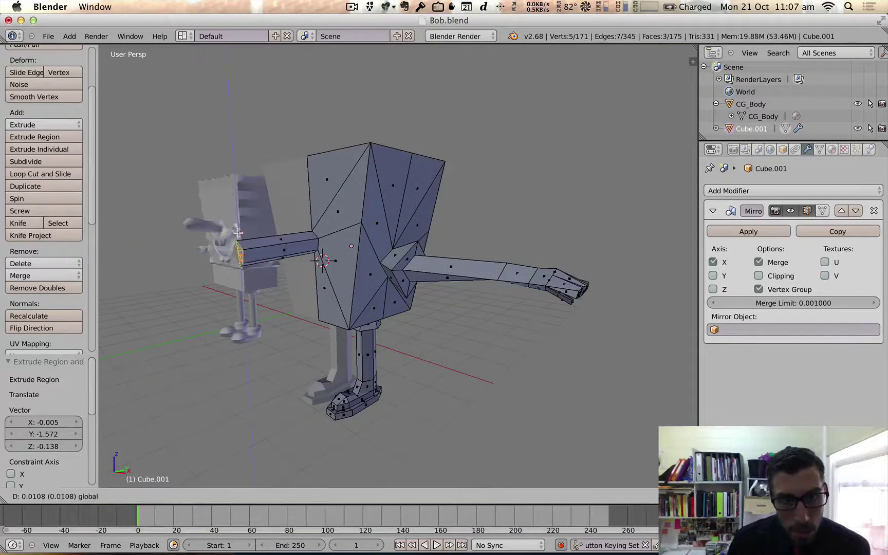
pyautogui.press('z')
pyautogui.click(241, 220)
# Select the middle centre vertex of the nose tip and move it about 0.15 forward along Y.
pyautogui.moveTo(241, 220); pyautogui.dragTo(303, 264, button='middle')
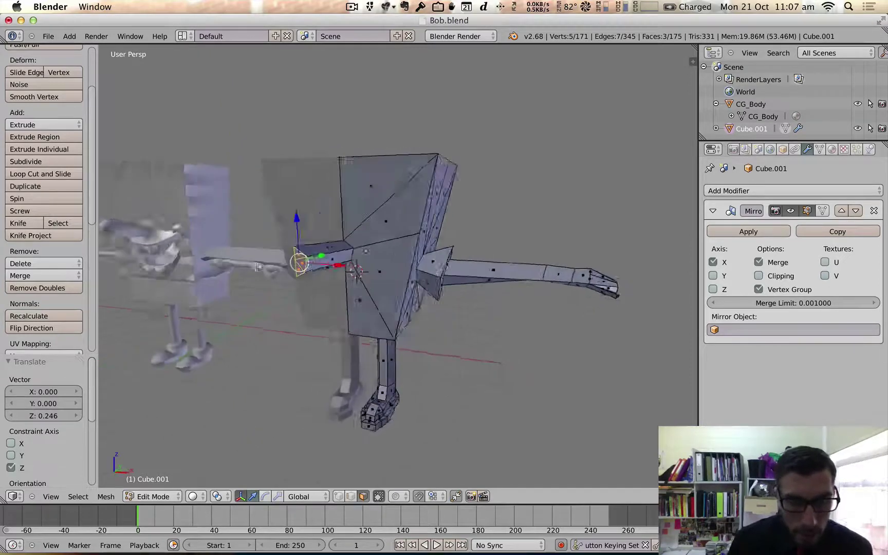
pyautogui.scroll(4, 310, 270)
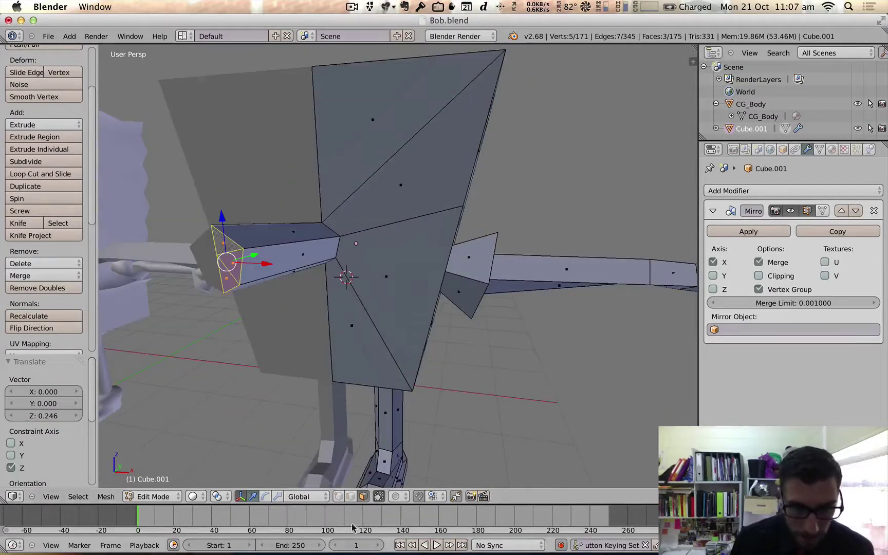
pyautogui.click(338, 496)
pyautogui.rightClick(216, 255)
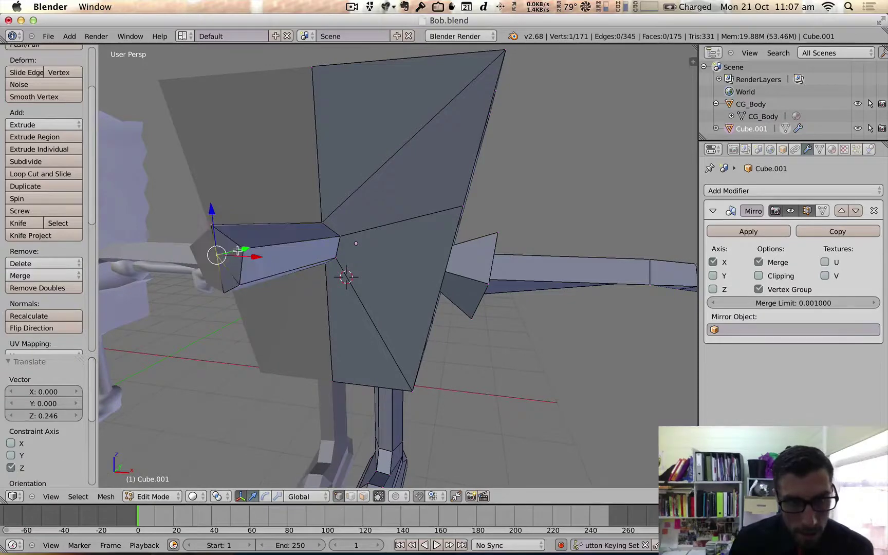
pyautogui.press('g')
pyautogui.press('y')
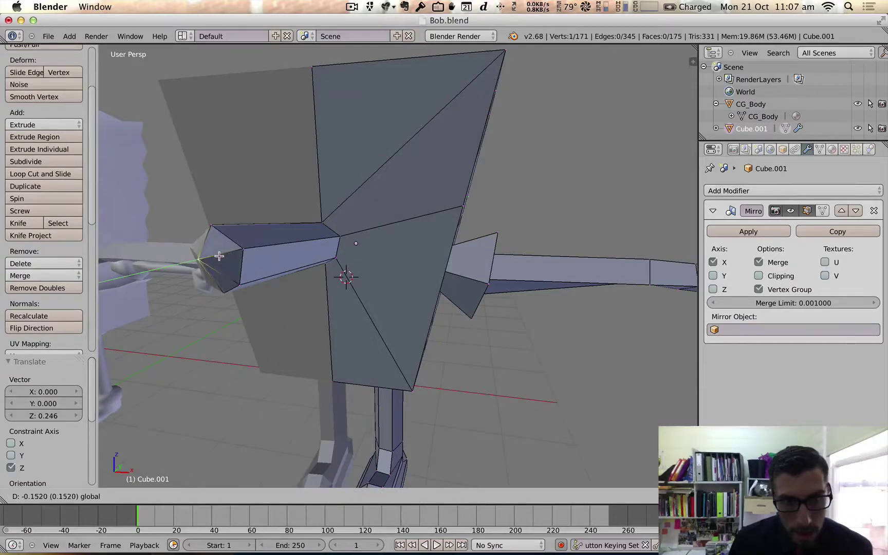
pyautogui.click(219, 255)
# Add a UV sphere to the character mesh at the 3D cursor.
pyautogui.scroll(-4, 219, 256)
pyautogui.moveTo(219, 255); pyautogui.dragTo(379, 266, button='middle')
pyautogui.scroll(8, 281, 268)
pyautogui.scroll(-14, 280, 269)
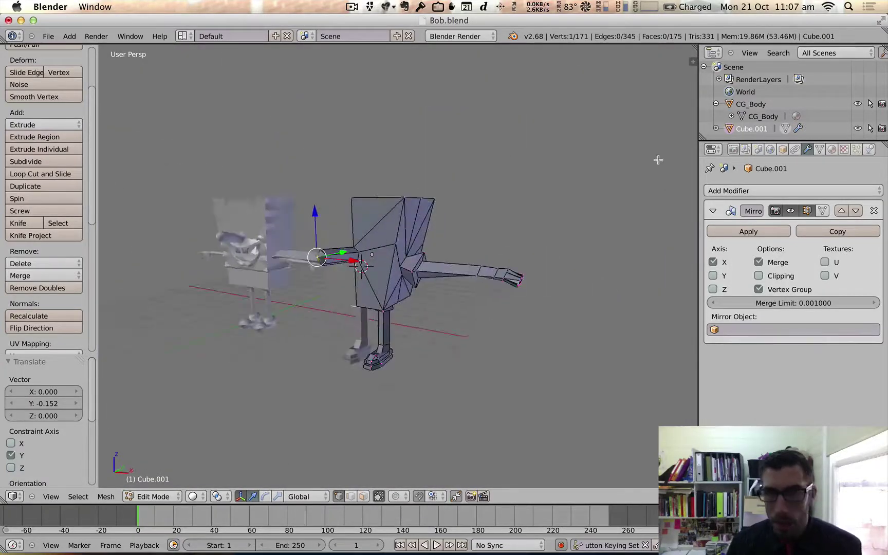
pyautogui.click(69, 36)
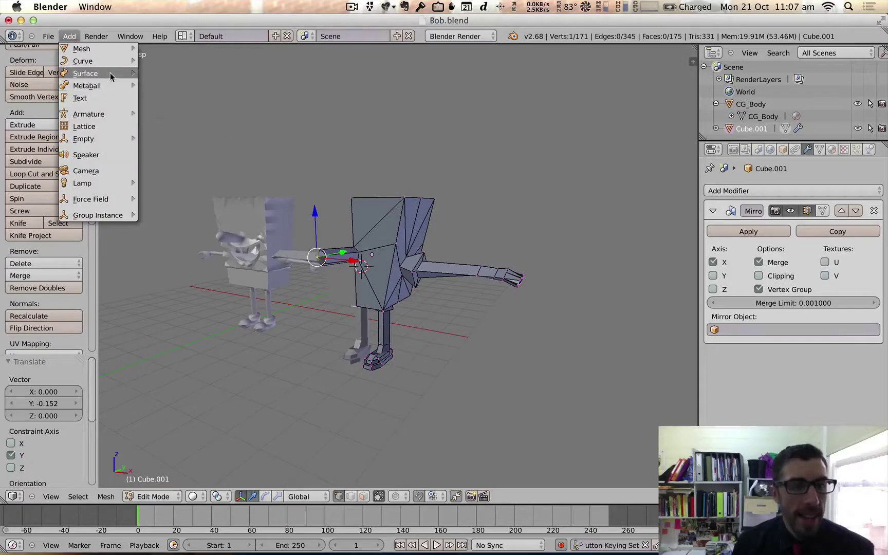
pyautogui.moveTo(113, 75)
pyautogui.moveTo(108, 49)
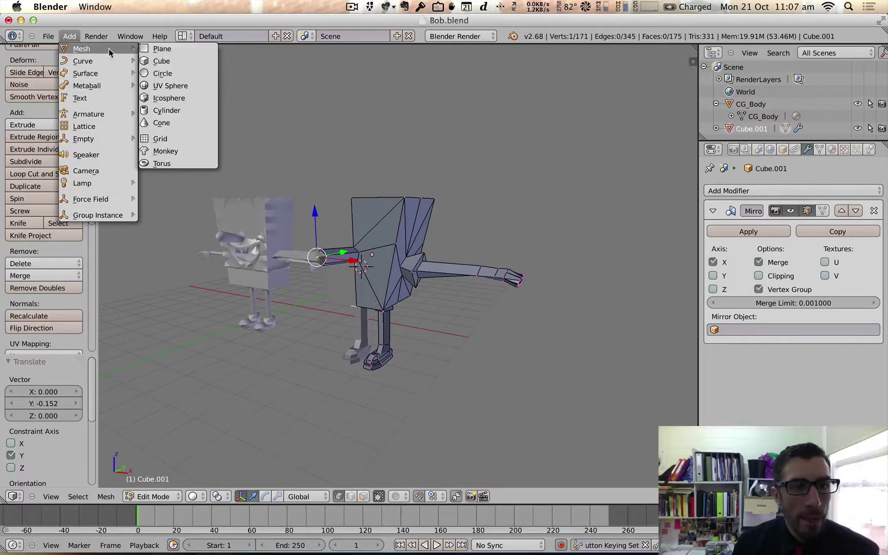
pyautogui.click(189, 86)
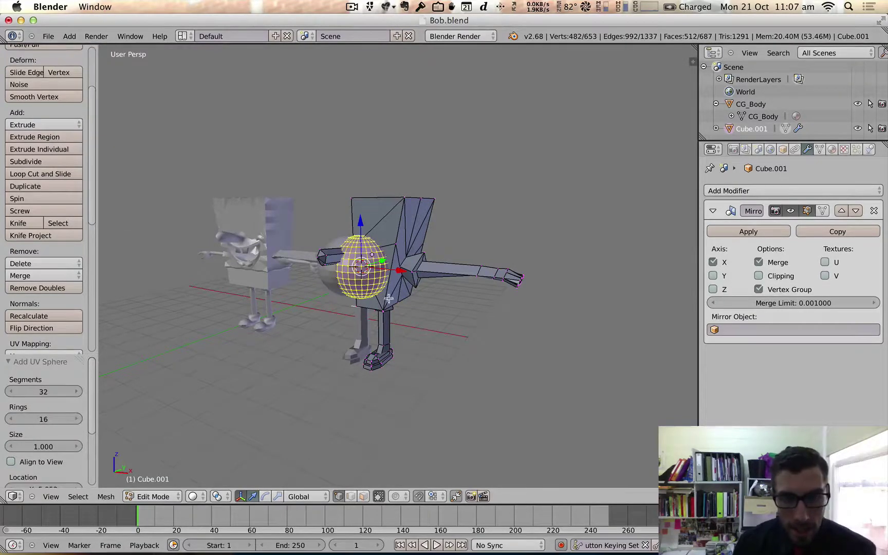
# Set the new UV sphere's rings to 6.
pyautogui.scroll(3, 389, 298)
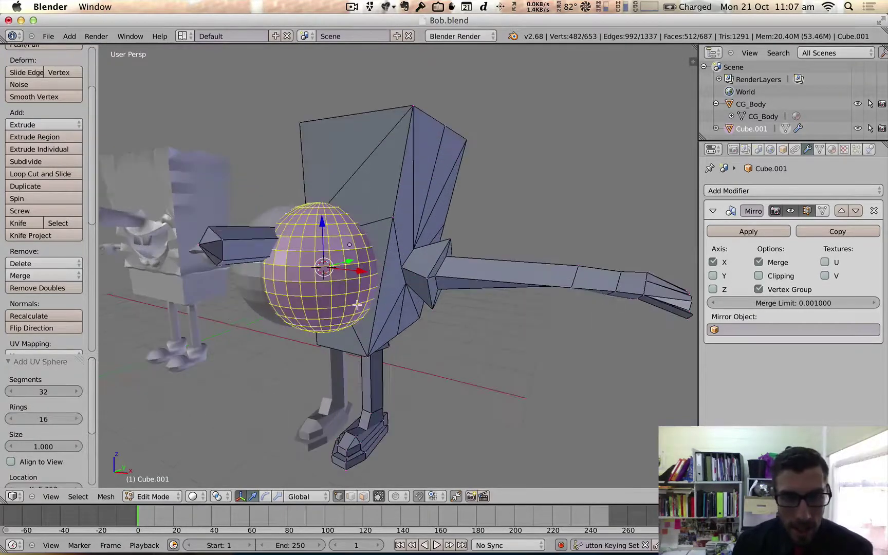
pyautogui.click(8, 417)
pyautogui.click(9, 418)
pyautogui.click(9, 417)
pyautogui.click(9, 418)
pyautogui.click(8, 418)
pyautogui.click(7, 418)
pyautogui.click(6, 418)
pyautogui.click(6, 418)
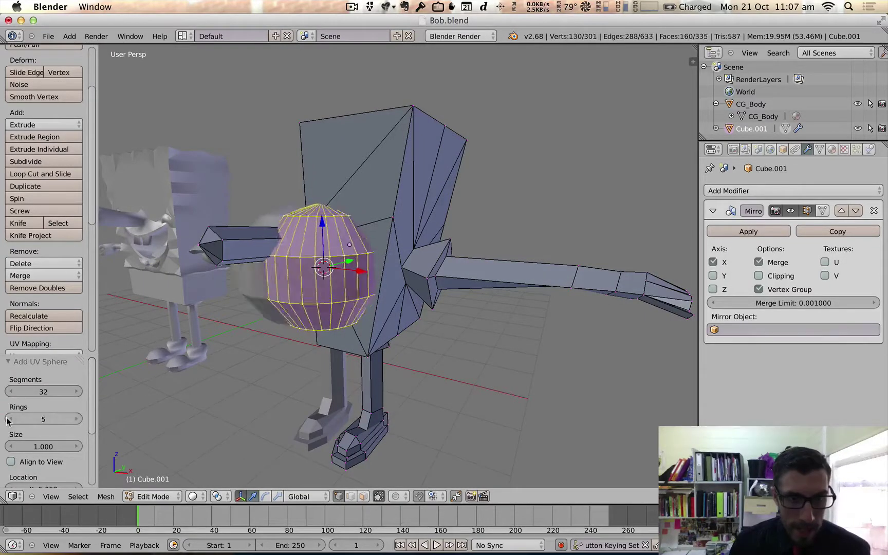
pyautogui.click(77, 419)
# Reduce the new UV sphere's segments to 7.
pyautogui.moveTo(15, 395); pyautogui.dragTo(13, 396)
pyautogui.moveTo(142, 396); pyautogui.dragTo(280, 336, button='middle')
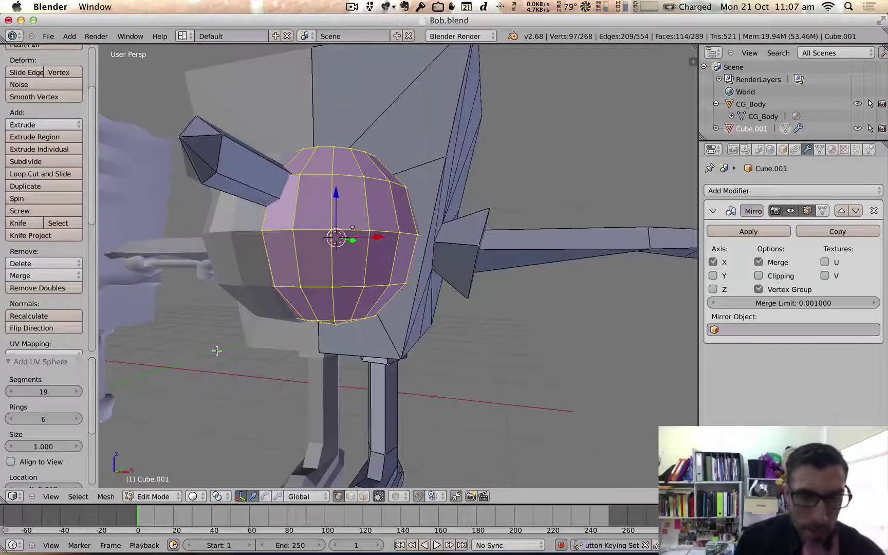
pyautogui.click(9, 392)
pyautogui.click(9, 392)
pyautogui.click(9, 392)
pyautogui.click(10, 392)
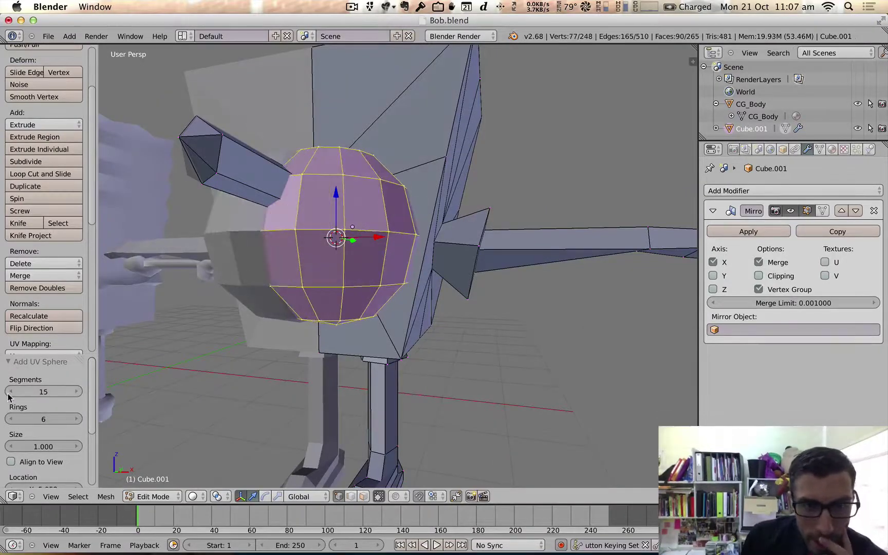
pyautogui.click(9, 392)
pyautogui.click(9, 392)
pyautogui.click(10, 392)
pyautogui.click(10, 392)
pyautogui.click(9, 392)
pyautogui.click(9, 392)
pyautogui.click(9, 392)
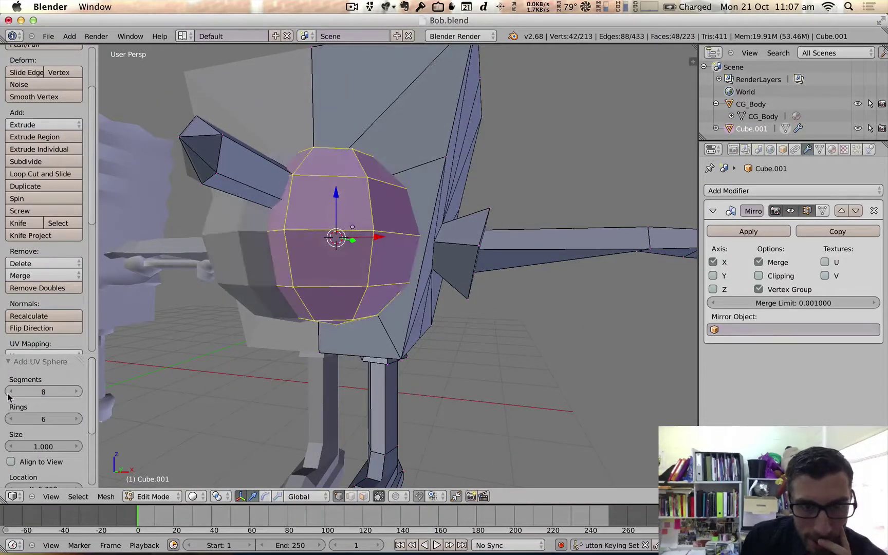
pyautogui.click(9, 392)
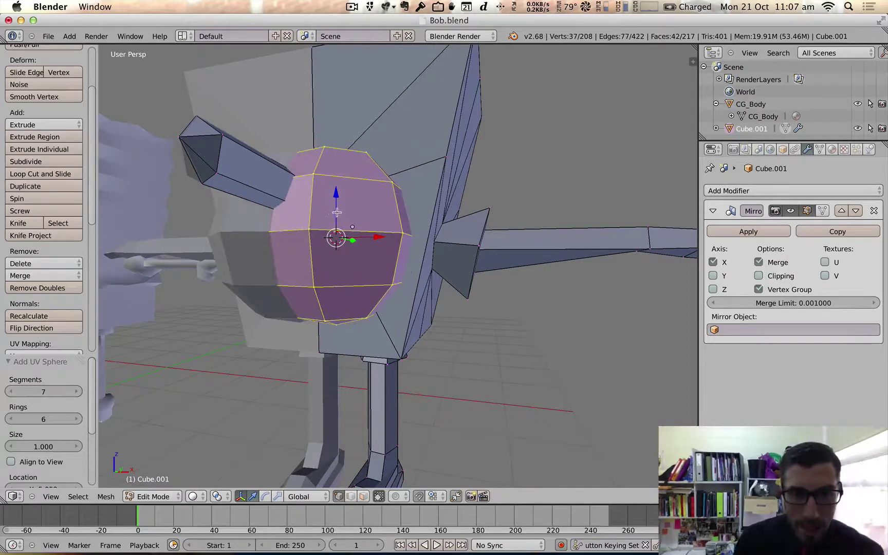
# Raise the new sphere about 1.205 along Z and scale it uniformly to about 0.626.
pyautogui.moveTo(335, 193); pyautogui.dragTo(327, 93)
pyautogui.moveTo(323, 154); pyautogui.dragTo(344, 166, button='middle')
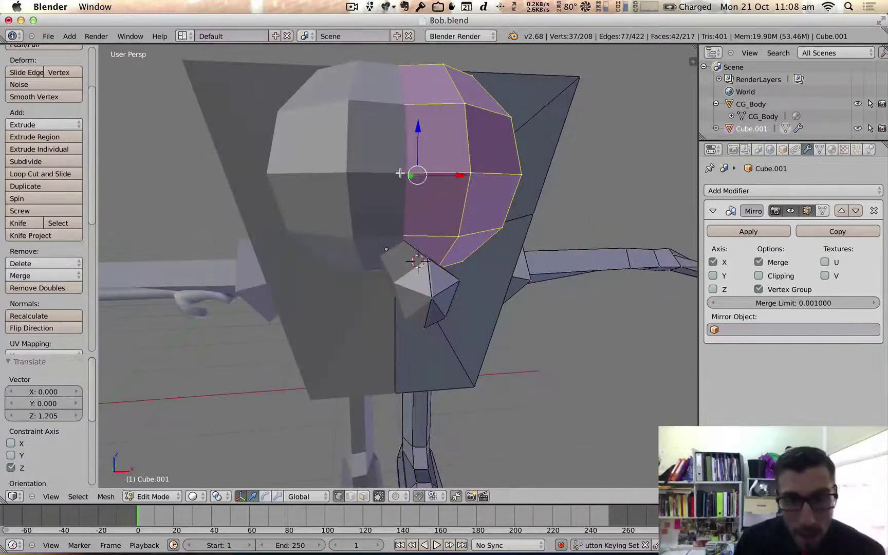
pyautogui.press('s')
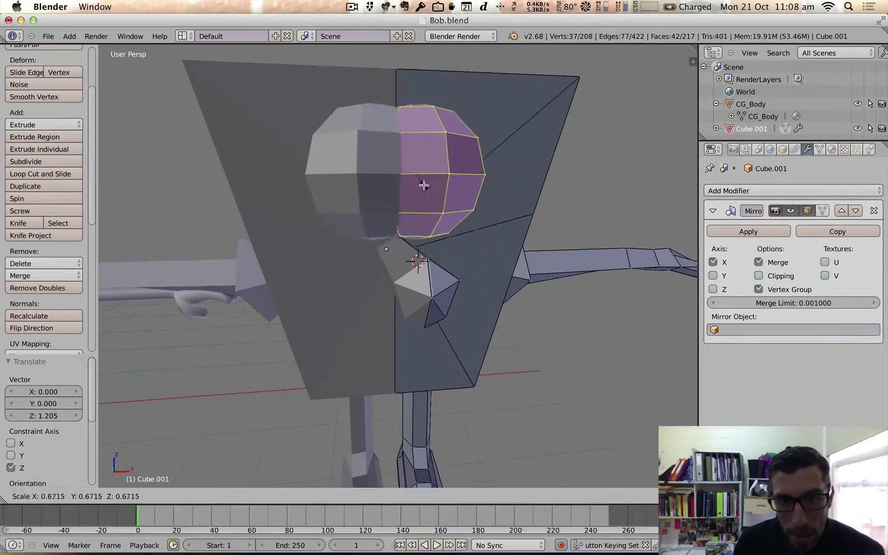
pyautogui.click(420, 186)
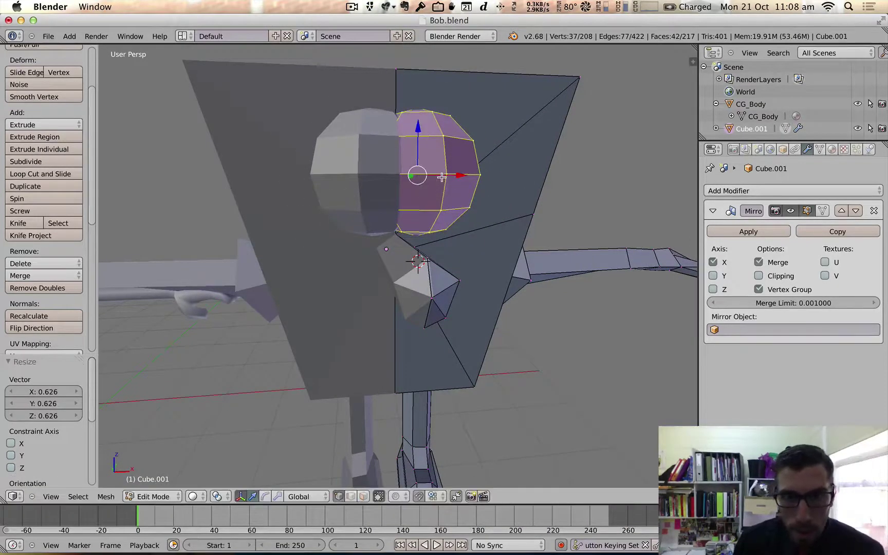
pyautogui.rightClick(443, 177)
pyautogui.press('super+z')
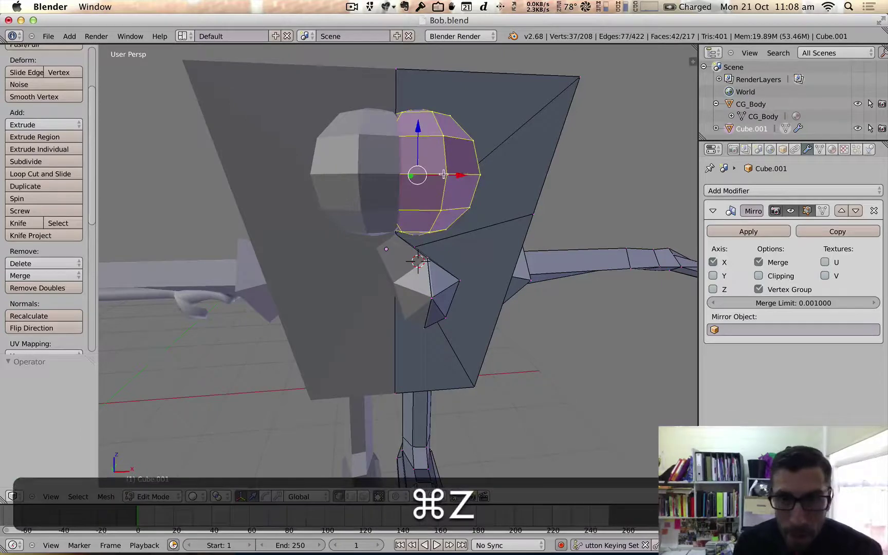
# Shift the sphere about 0.376 along X so it forms an eye beside its mirrored copy.
pyautogui.press('g')
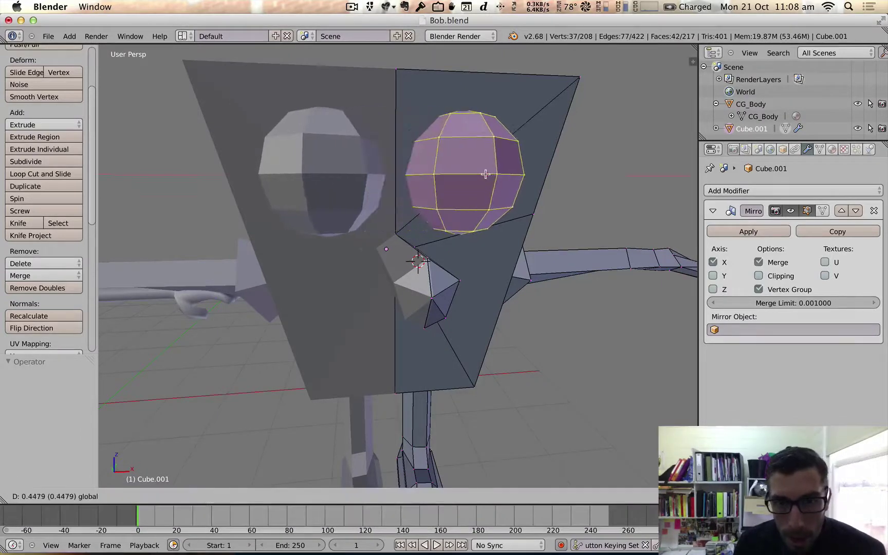
pyautogui.click(476, 175)
pyautogui.moveTo(476, 175); pyautogui.dragTo(464, 207, button='middle')
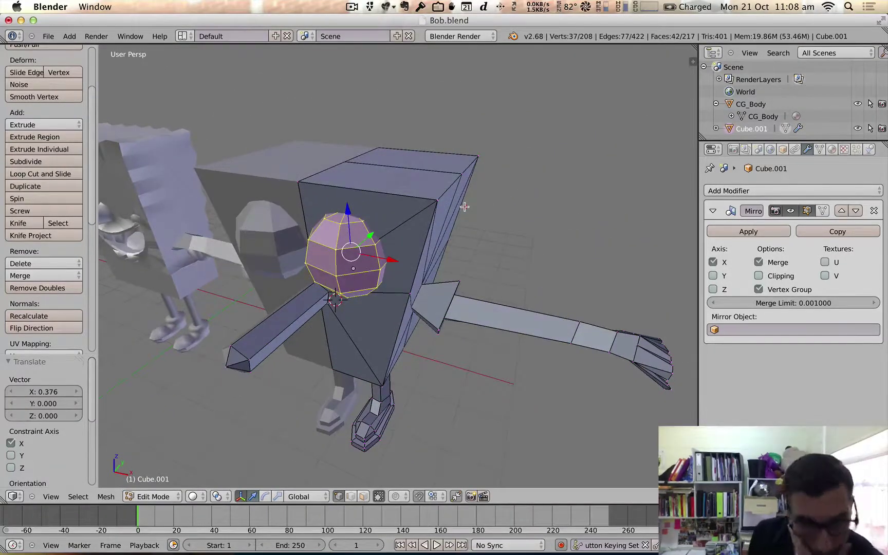
# Return to Object Mode and move the whole low-poly character about 3.35 along X, away from the reference model.
pyautogui.moveTo(465, 207); pyautogui.dragTo(443, 188, button='middle')
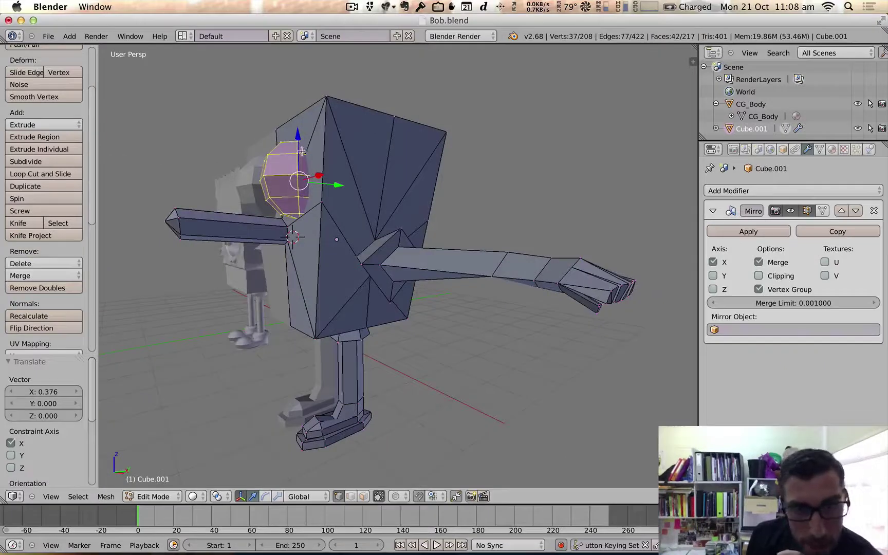
pyautogui.scroll(-1, 297, 150)
pyautogui.moveTo(297, 151); pyautogui.dragTo(322, 187, button='middle')
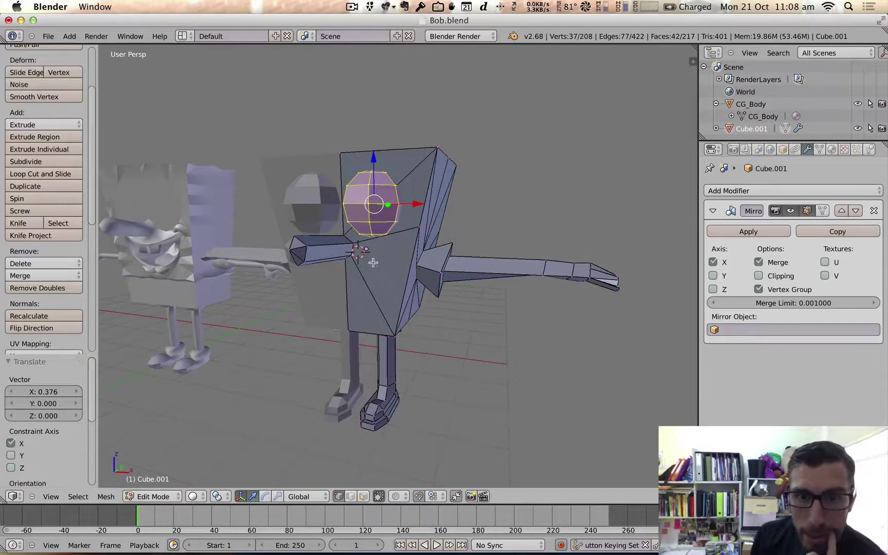
pyautogui.moveTo(373, 262); pyautogui.dragTo(388, 253, button='middle')
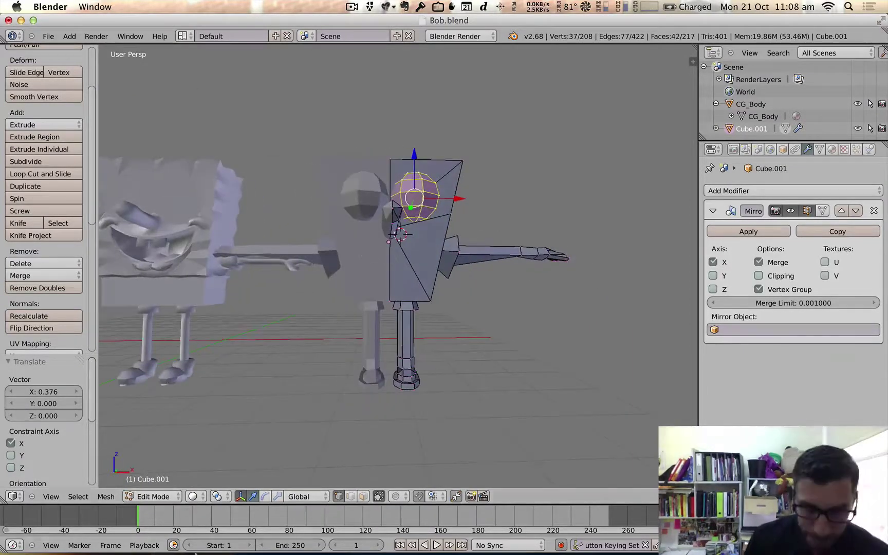
pyautogui.click(152, 496)
pyautogui.click(161, 483)
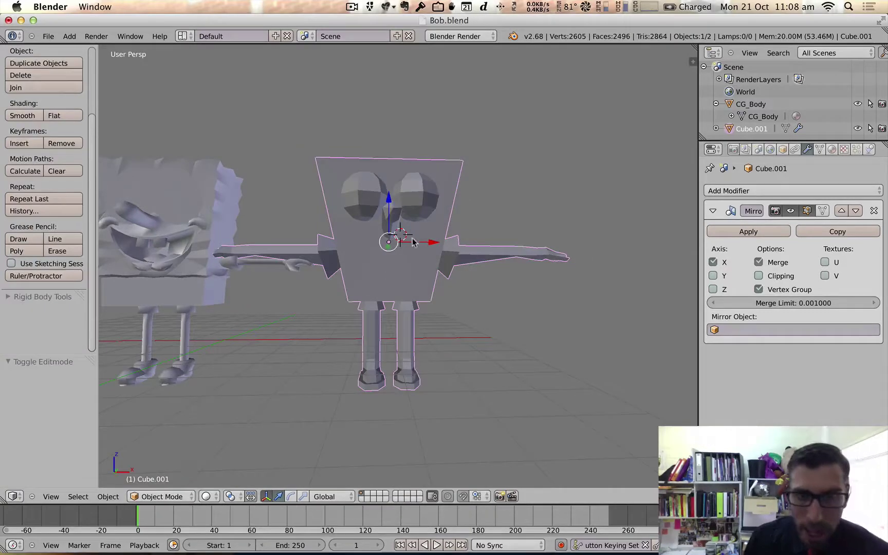
pyautogui.moveTo(416, 246); pyautogui.dragTo(533, 236)
pyautogui.moveTo(230, 276); pyautogui.dragTo(221, 292, button='middle')
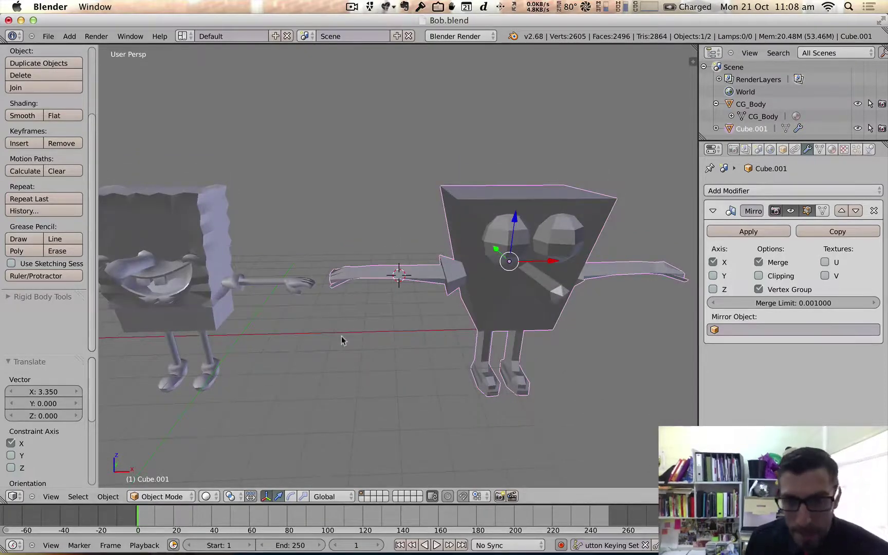
pyautogui.moveTo(482, 333)
pyautogui.mouseDown(button='middle')
pyautogui.moveTo(418, 307)
pyautogui.moveTo(360, 303)
pyautogui.moveTo(483, 319)
pyautogui.mouseUp(button='middle')
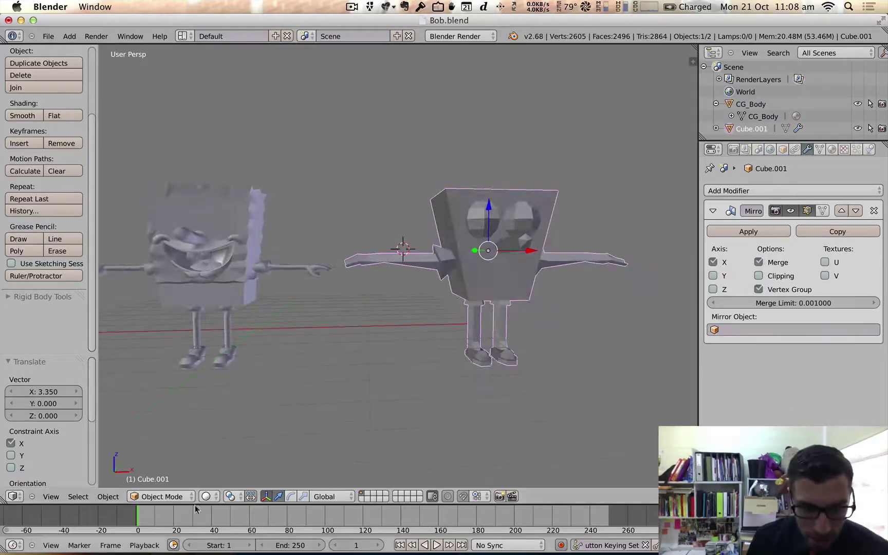
# Show both characters in wireframe and compare the low-poly mesh with the reference model's mesh.
pyautogui.click(208, 496)
pyautogui.click(220, 472)
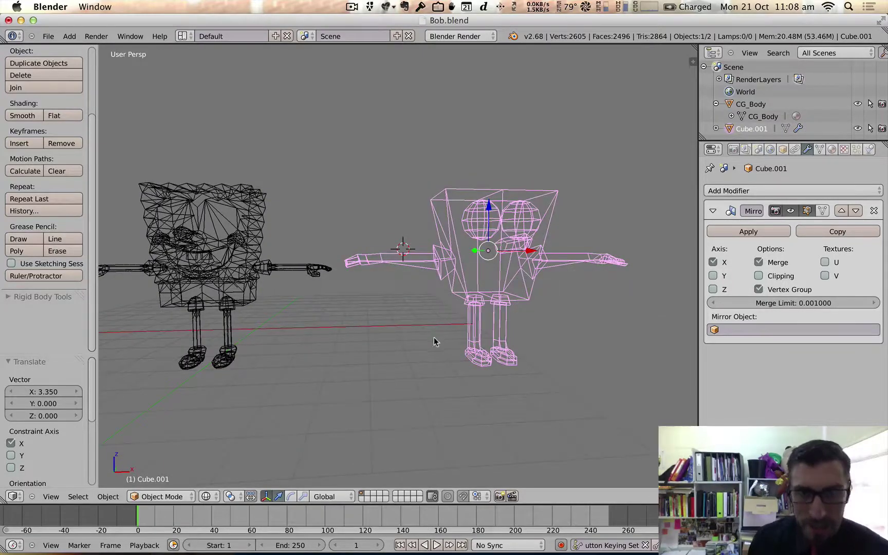
pyautogui.scroll(-1, 464, 280)
pyautogui.moveTo(463, 279); pyautogui.dragTo(363, 323, button='middle')
pyautogui.scroll(7, 236, 387)
pyautogui.keyDown('shift'); pyautogui.moveTo(175, 386); pyautogui.dragTo(354, 307, button='middle'); pyautogui.keyUp('shift')
pyautogui.moveTo(469, 251); pyautogui.dragTo(490, 270, button='middle')
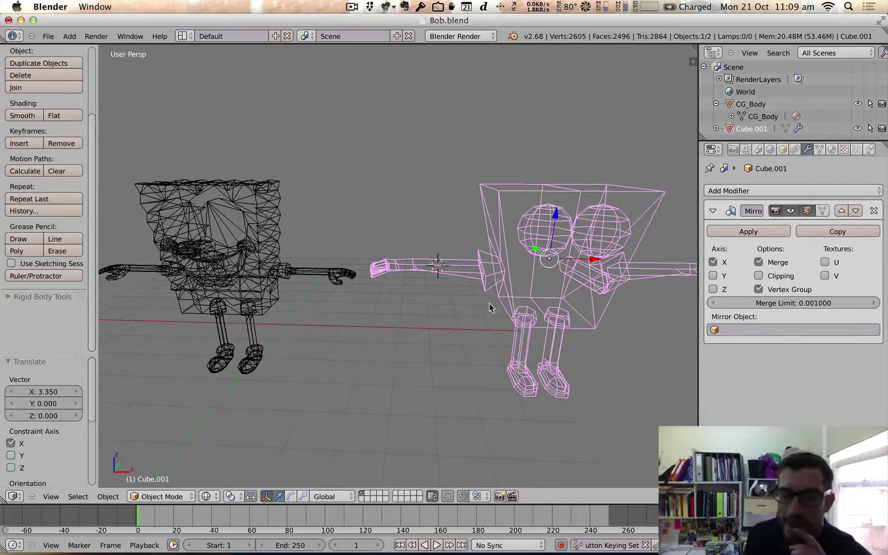
pyautogui.moveTo(486, 311); pyautogui.dragTo(498, 288, button='middle')
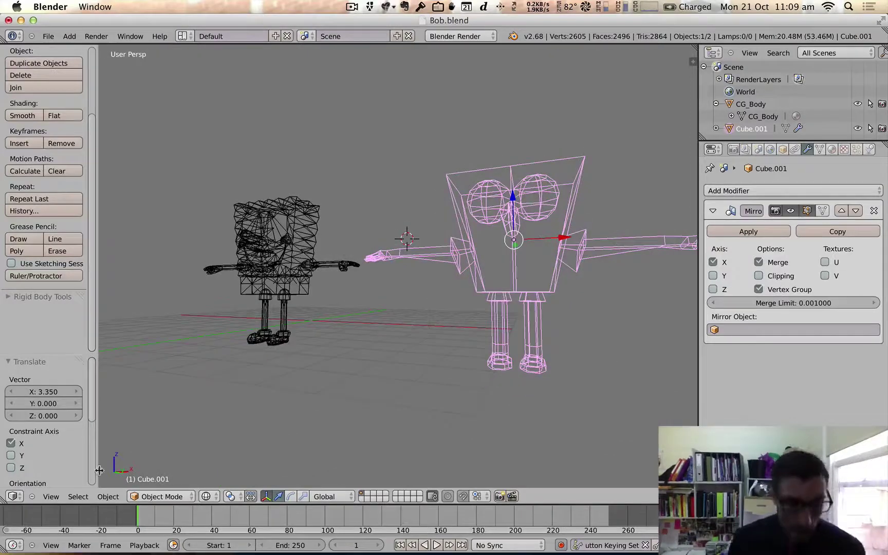
# View the low-poly character from the front and enter Edit Mode on its mesh.
pyautogui.click(51, 496)
pyautogui.click(132, 419)
pyautogui.scroll(5, 453, 320)
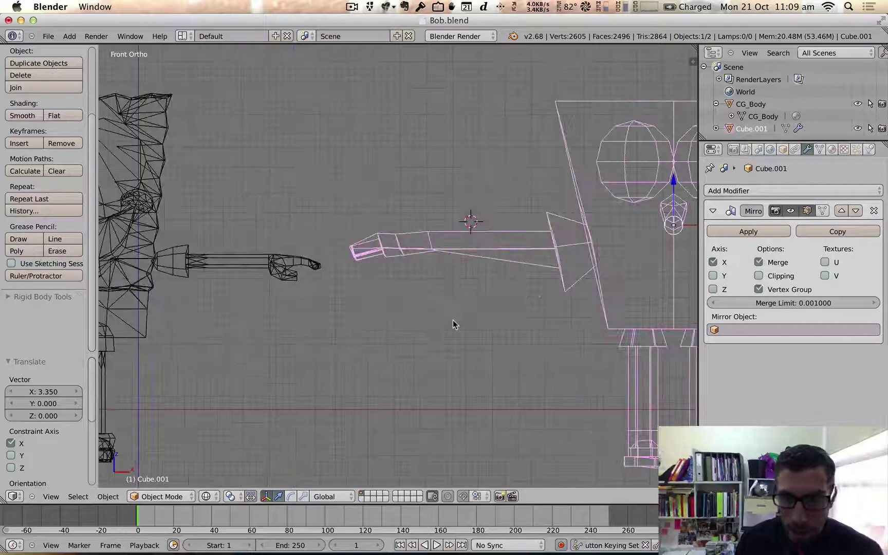
pyautogui.keyDown('shift'); pyautogui.moveTo(620, 292); pyautogui.dragTo(400, 296, button='middle'); pyautogui.keyUp('shift')
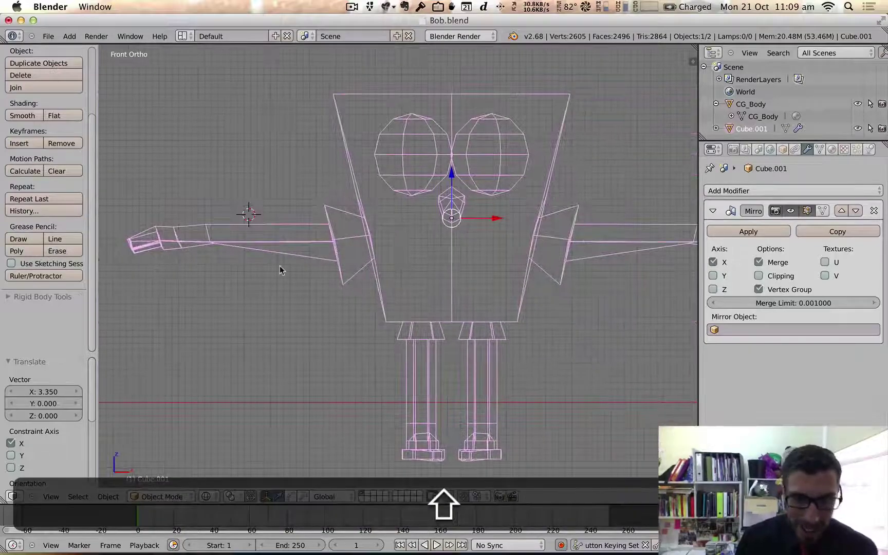
pyautogui.click(162, 496)
pyautogui.click(163, 469)
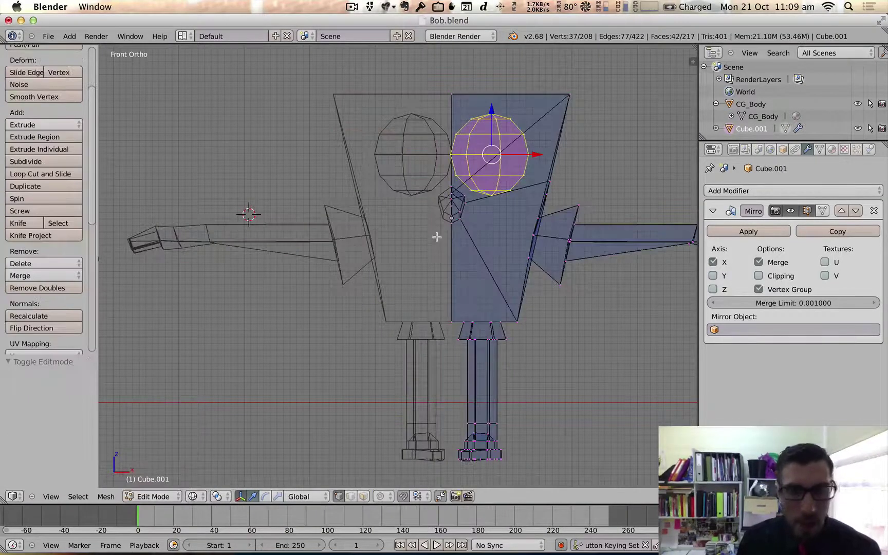
pyautogui.click(40, 174)
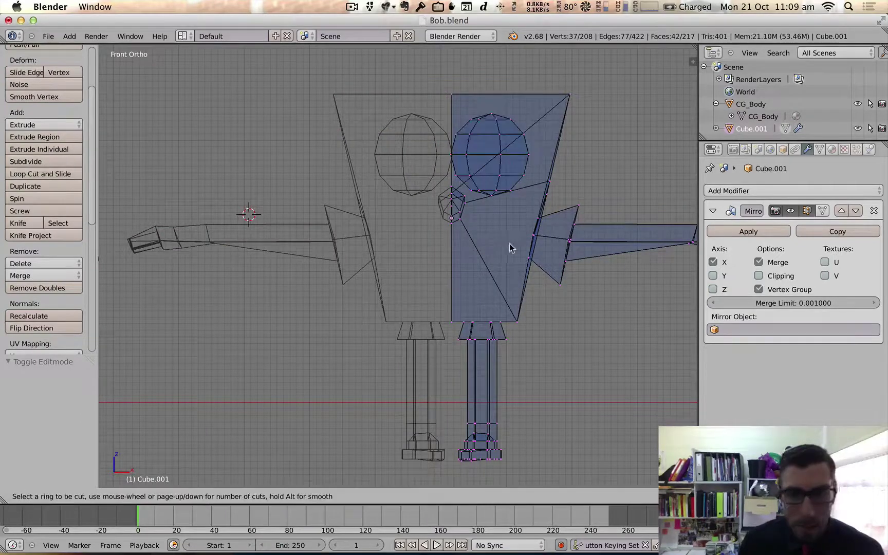
pyautogui.scroll(1, 503, 302)
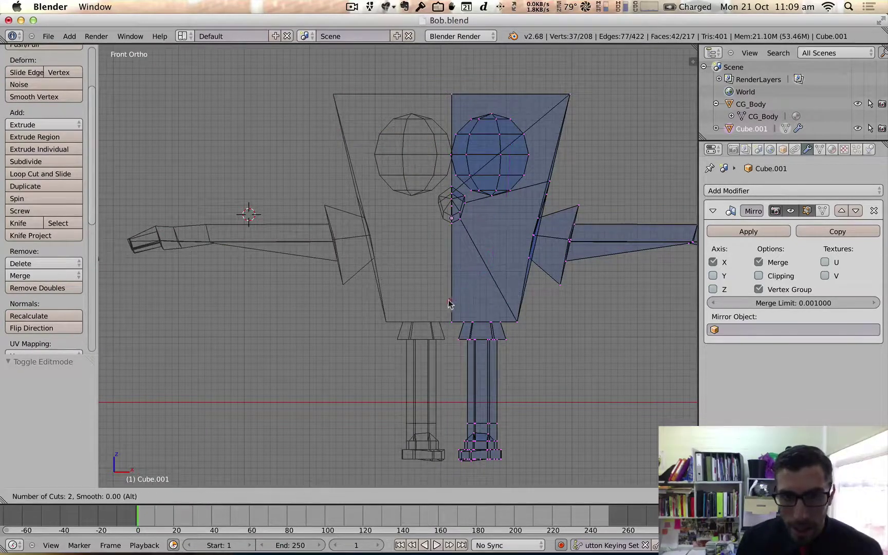
pyautogui.moveTo(524, 303); pyautogui.dragTo(475, 291, button='middle')
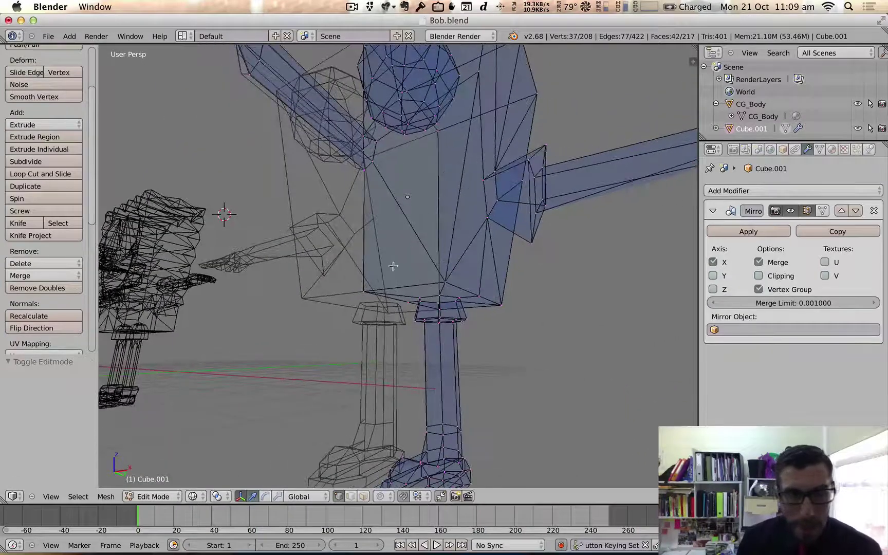
# Add a single loop cut with Loop Cut and Slide, running from the torso's front through the shoulder and arm.
pyautogui.click(40, 173)
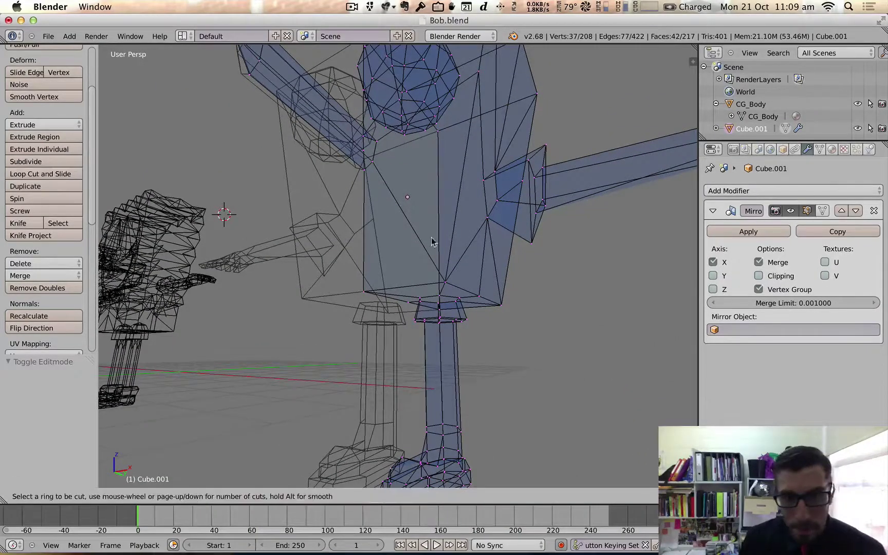
pyautogui.click(450, 261)
pyautogui.click(437, 309)
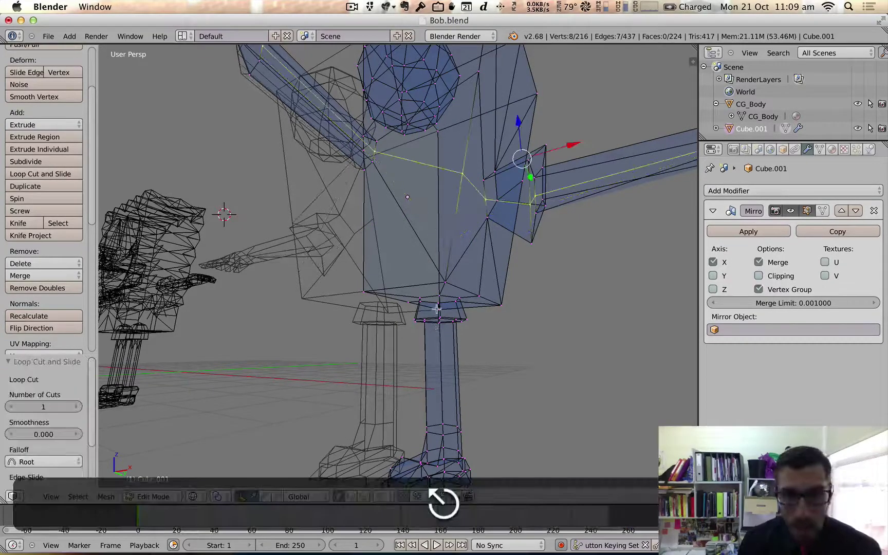
# Knife a horizontal cut around the lower torso, just above the hips.
pyautogui.moveTo(375, 240); pyautogui.dragTo(411, 262, button='middle')
pyautogui.press('Escape')
pyautogui.press('k')
pyautogui.scroll(-1, 474, 267)
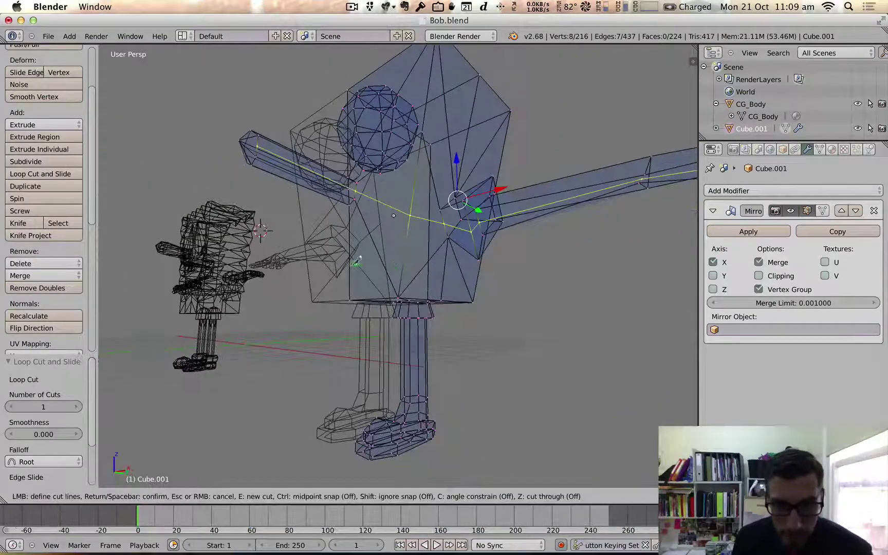
pyautogui.click(353, 264)
pyautogui.click(404, 262)
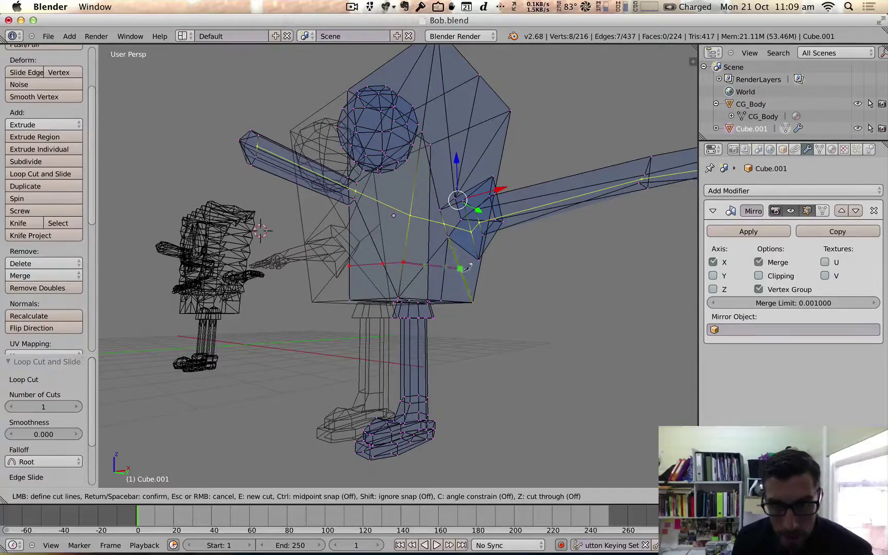
pyautogui.moveTo(480, 272)
pyautogui.mouseDown(button='middle')
pyautogui.moveTo(366, 273)
pyautogui.moveTo(494, 283)
pyautogui.mouseUp(button='middle')
pyautogui.press('Return')
# Select the outer bottom corner vertices of the torso half and move them about 0.094 outward along X.
pyautogui.scroll(4, 490, 283)
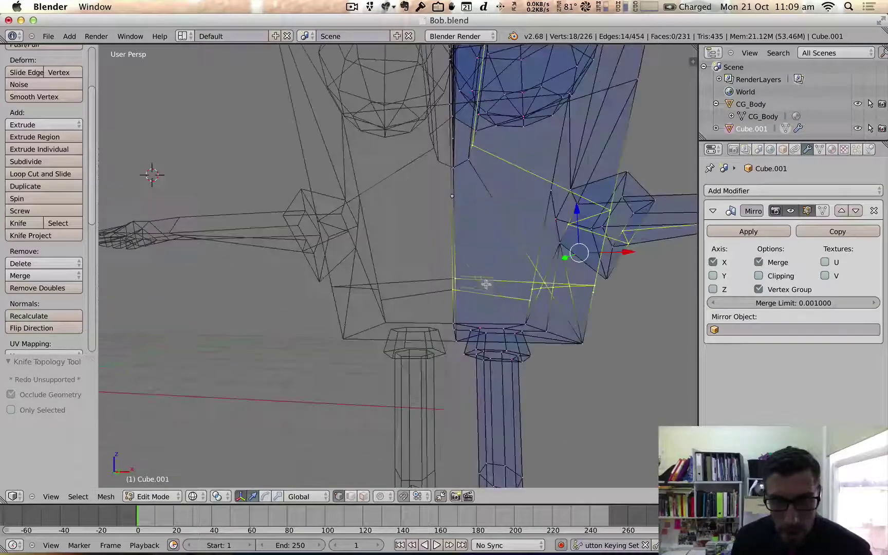
pyautogui.moveTo(533, 315); pyautogui.dragTo(502, 320, button='middle')
pyautogui.rightClick(536, 305)
pyautogui.keyDown('shift'); pyautogui.rightClick(512, 314); pyautogui.keyUp('shift')
pyautogui.scroll(1, 502, 321)
pyautogui.press('g')
pyautogui.press('x')
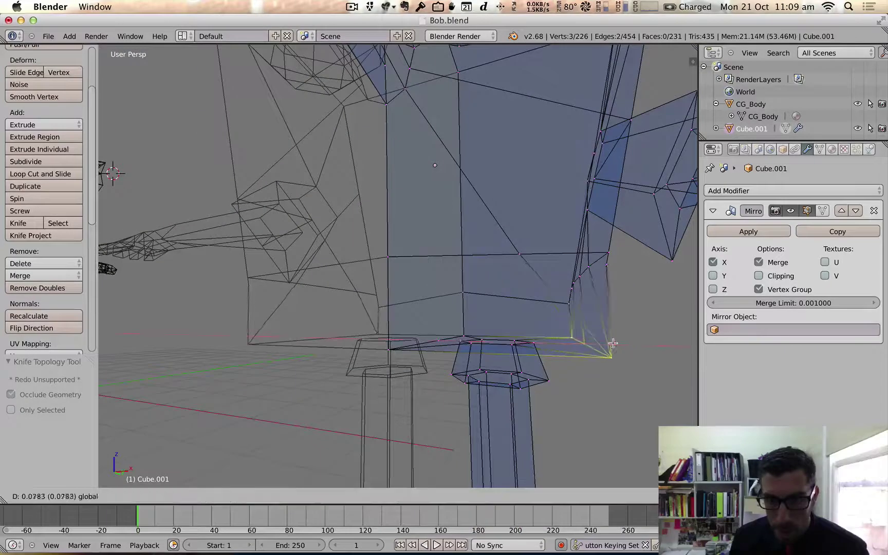
pyautogui.click(531, 321)
# Examine the reshaped lower torso from the front, from below and beside the reference model.
pyautogui.scroll(4, 533, 323)
pyautogui.scroll(-7, 532, 324)
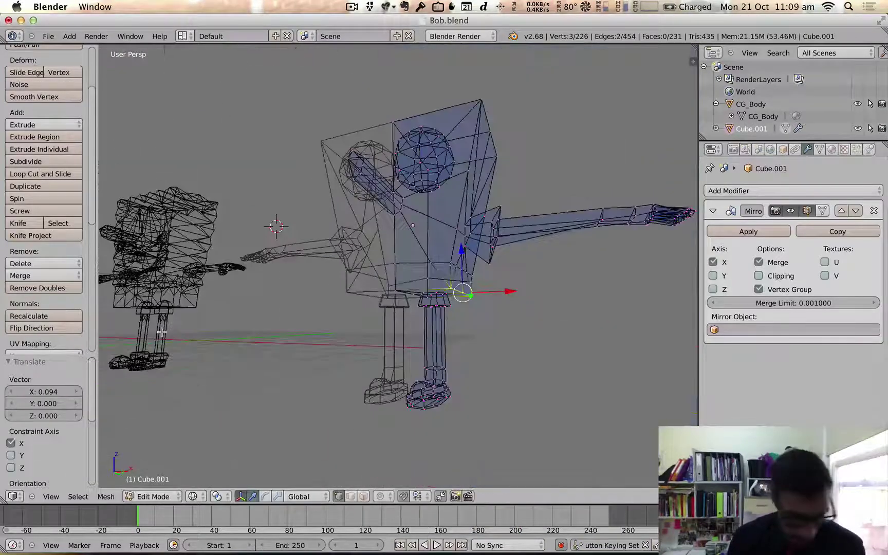
pyautogui.click(51, 497)
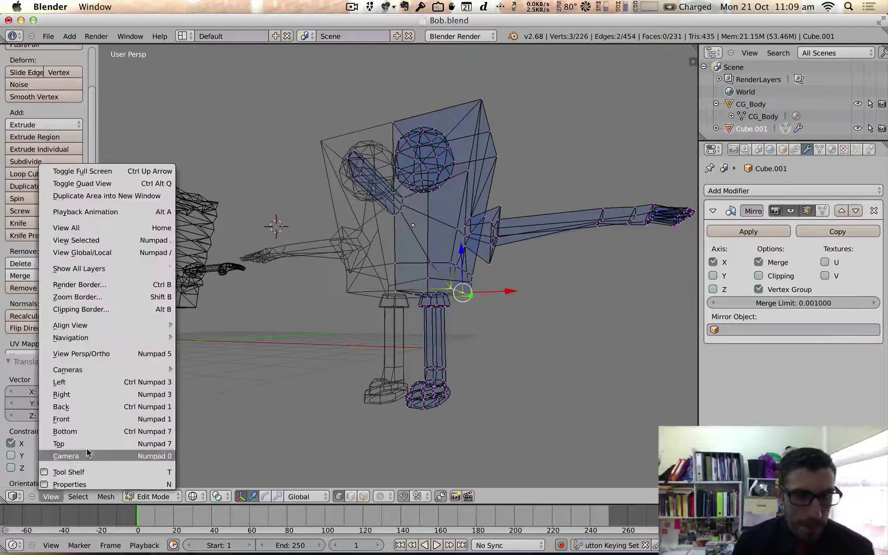
pyautogui.click(92, 420)
pyautogui.scroll(2, 398, 299)
pyautogui.scroll(-2, 398, 299)
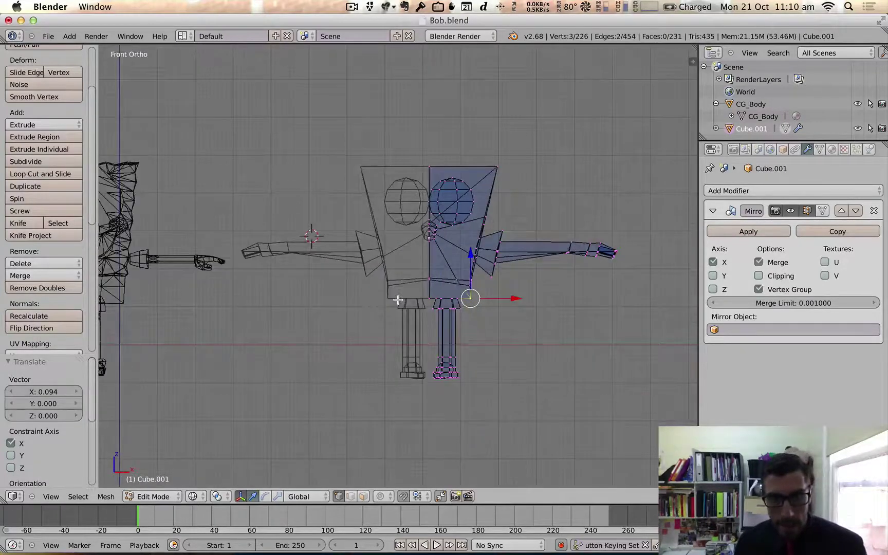
pyautogui.moveTo(431, 338); pyautogui.dragTo(482, 315, button='middle')
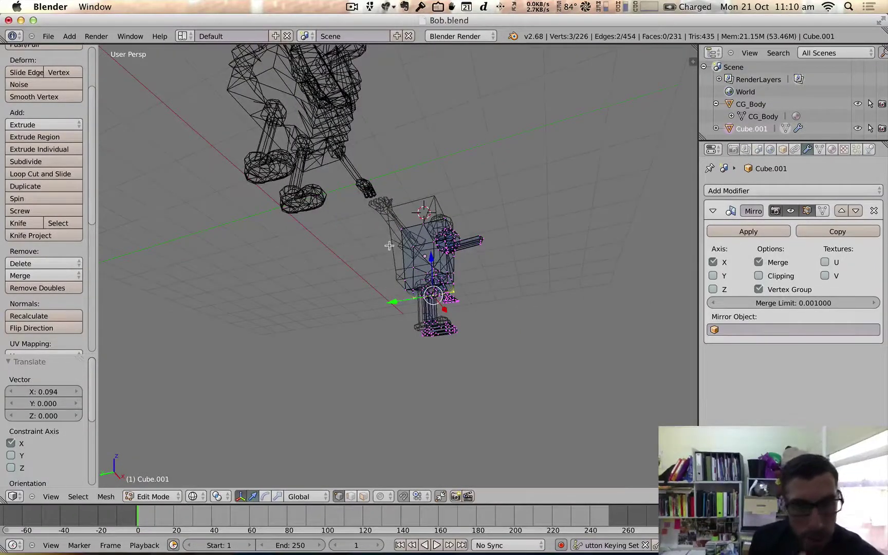
pyautogui.moveTo(388, 246); pyautogui.dragTo(316, 261, button='middle')
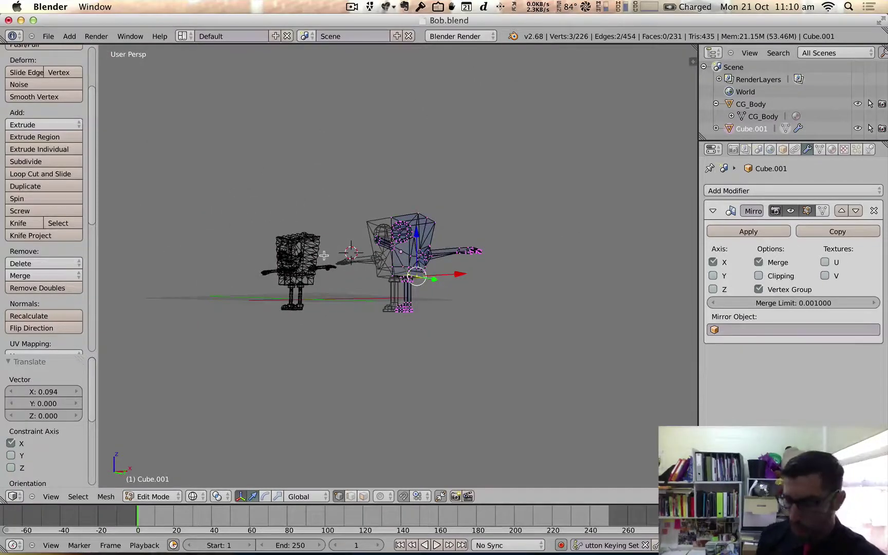
# Switch the viewport back to solid shading and check the character's face and lower torso up close.
pyautogui.click(205, 495)
pyautogui.click(214, 456)
pyautogui.moveTo(355, 345)
pyautogui.mouseDown(button='middle')
pyautogui.moveTo(393, 351)
pyautogui.moveTo(392, 359)
pyautogui.moveTo(299, 356)
pyautogui.moveTo(375, 369)
pyautogui.mouseUp(button='middle')
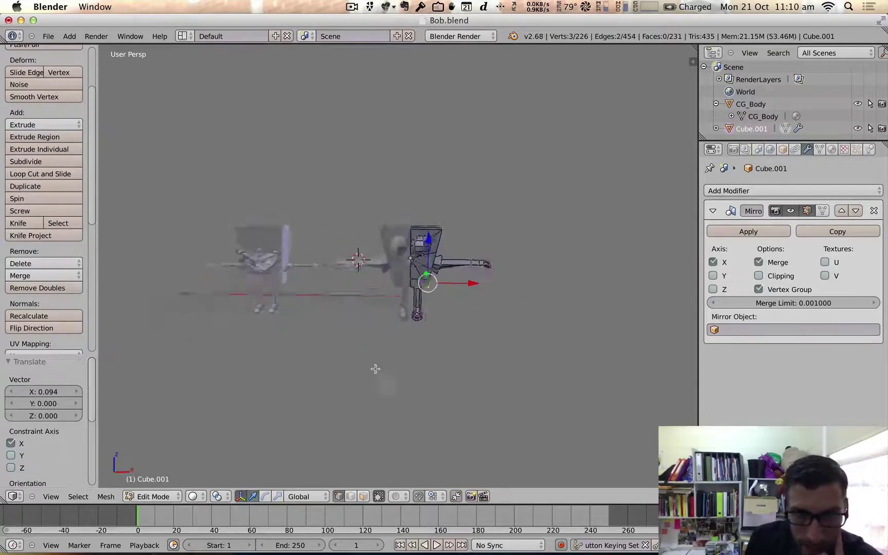
pyautogui.scroll(5, 375, 368)
pyautogui.scroll(1, 385, 335)
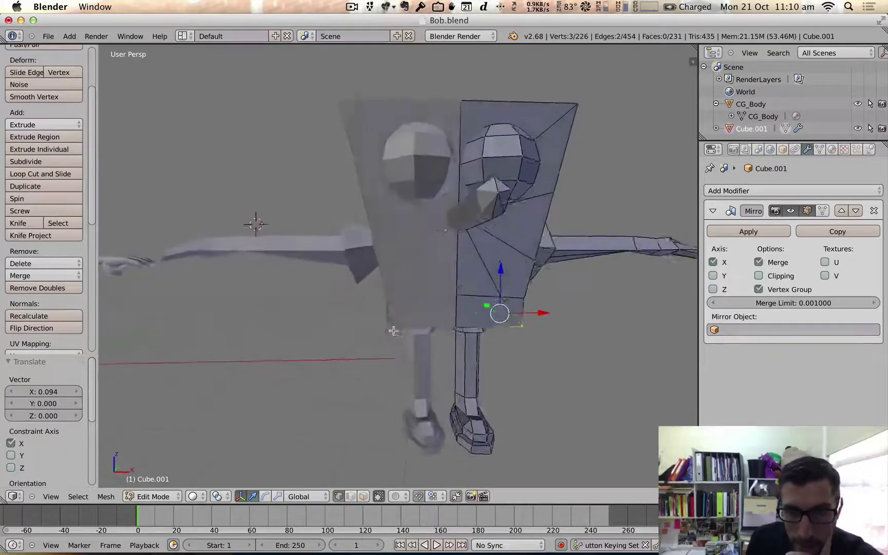
pyautogui.moveTo(394, 331); pyautogui.dragTo(407, 323, button='middle')
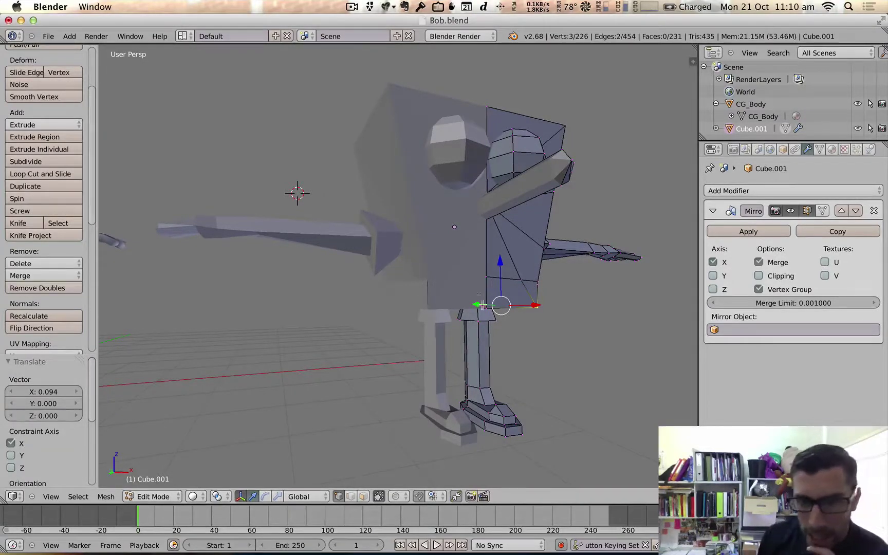
# Compare the character's overall shape with the reference model beside it from several angles.
pyautogui.moveTo(483, 305); pyautogui.dragTo(466, 294, button='middle')
pyautogui.scroll(6, 462, 293)
pyautogui.scroll(-6, 466, 294)
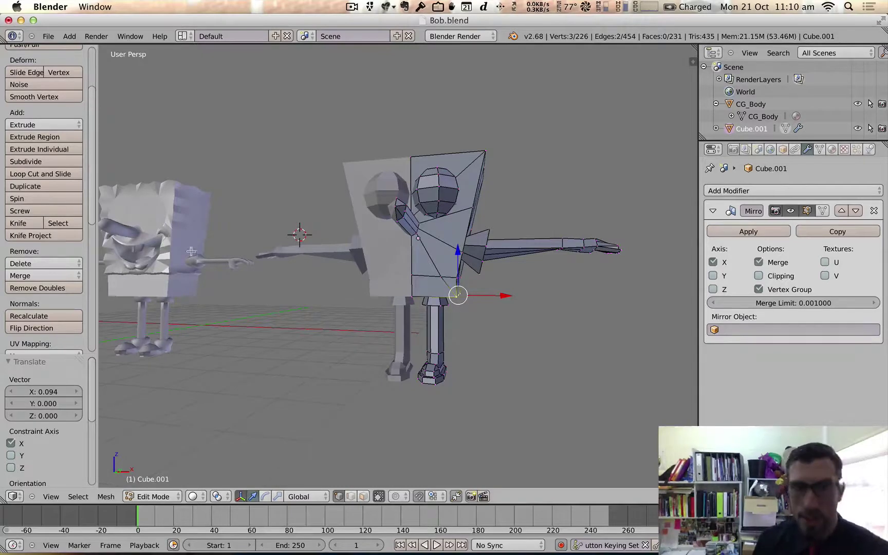
pyautogui.moveTo(281, 266); pyautogui.dragTo(454, 286, button='middle')
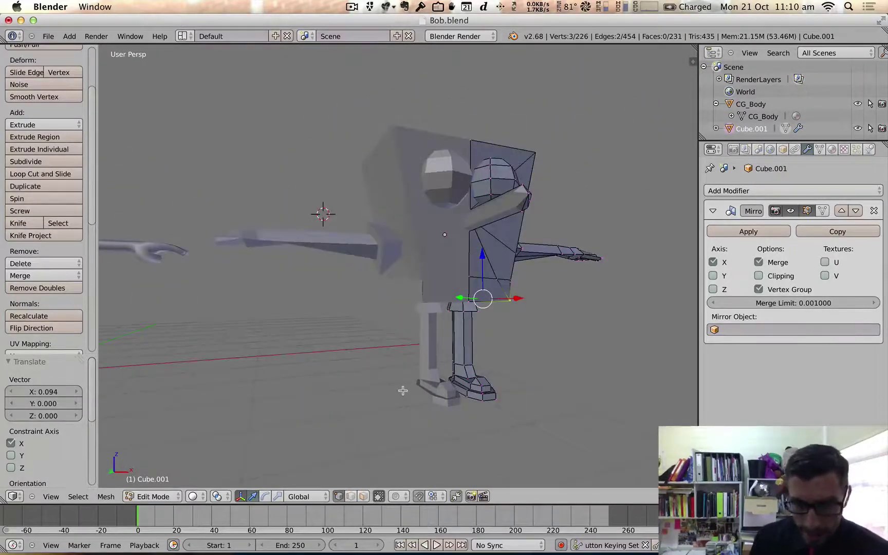
# Switch to Spongebob_3d_sculptors_guide.pdf in Preview and look through its character pages, going back to the cover on page 1.
pyautogui.moveTo(610, 544)
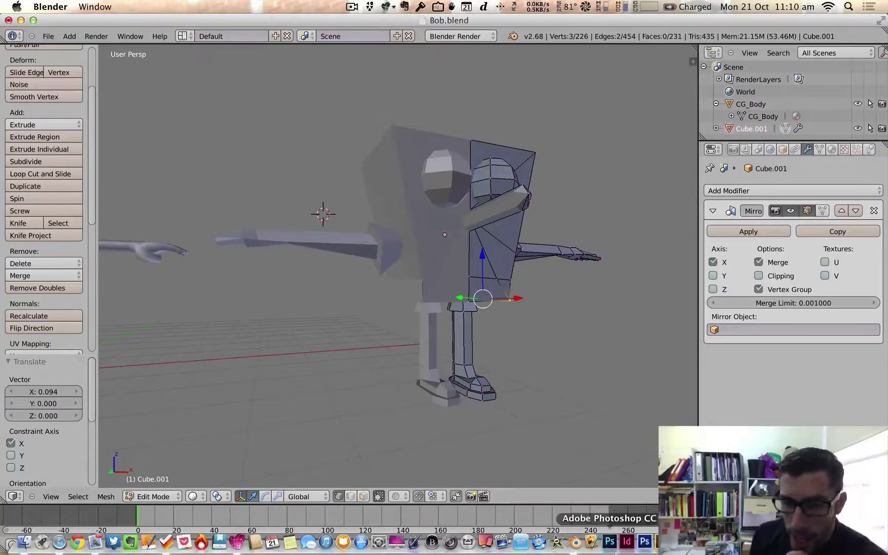
pyautogui.click(812, 543)
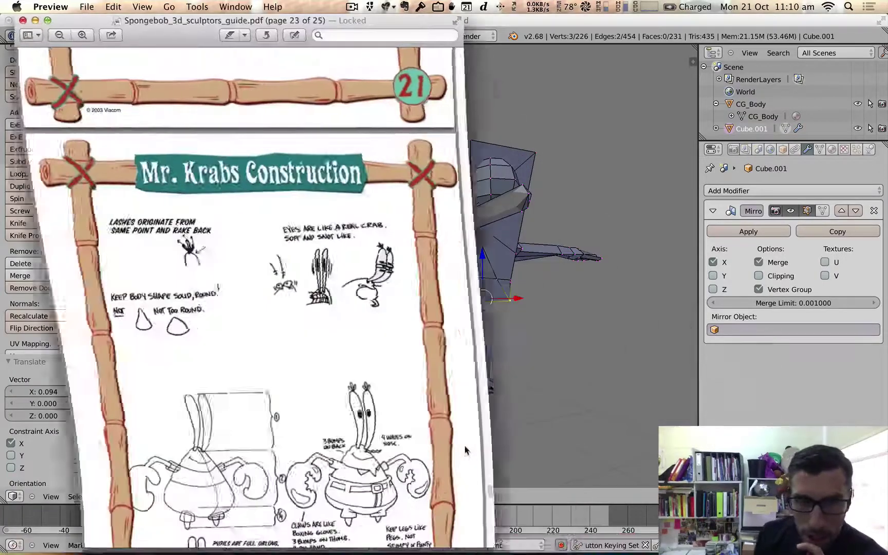
pyautogui.scroll(-13, 331, 291)
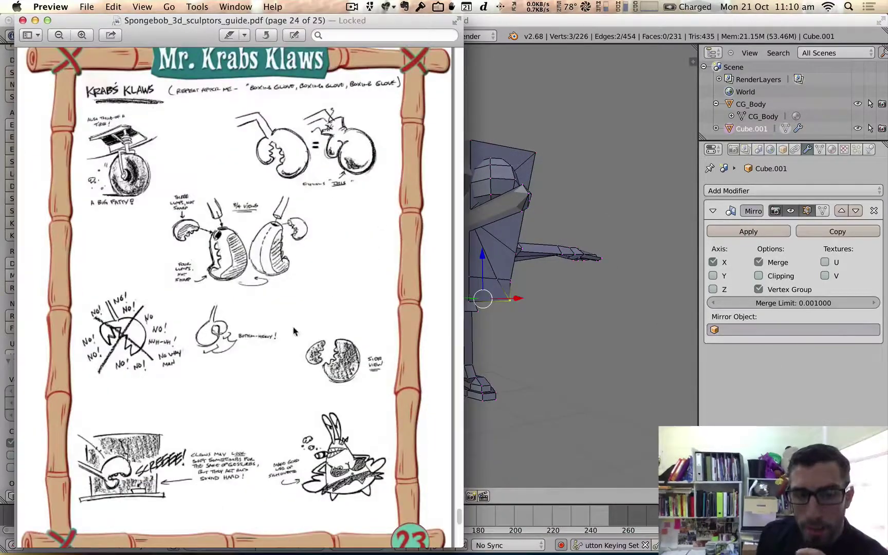
pyautogui.scroll(-6, 294, 331)
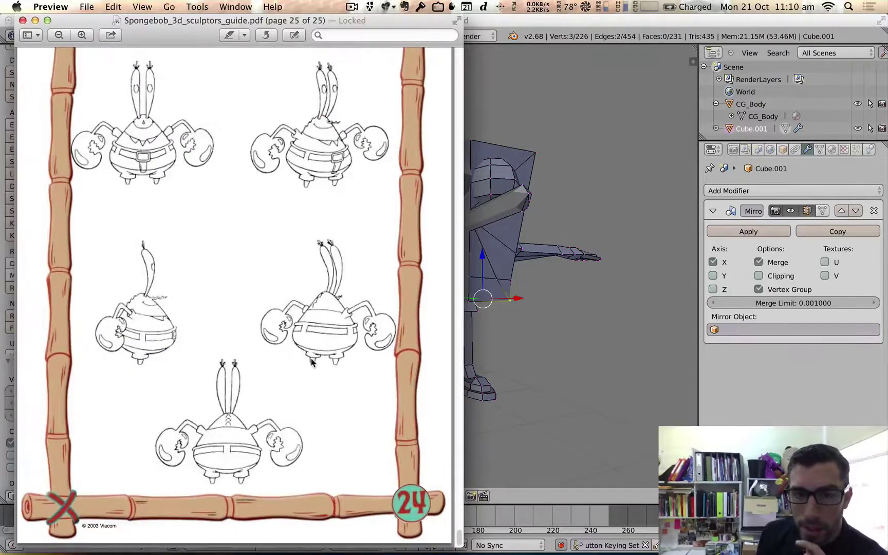
pyautogui.scroll(8, 311, 362)
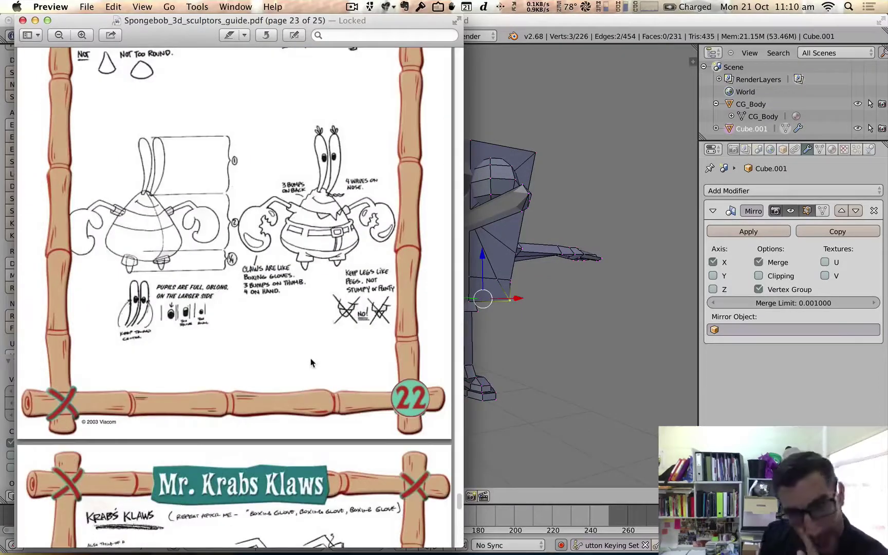
pyautogui.scroll(8, 314, 360)
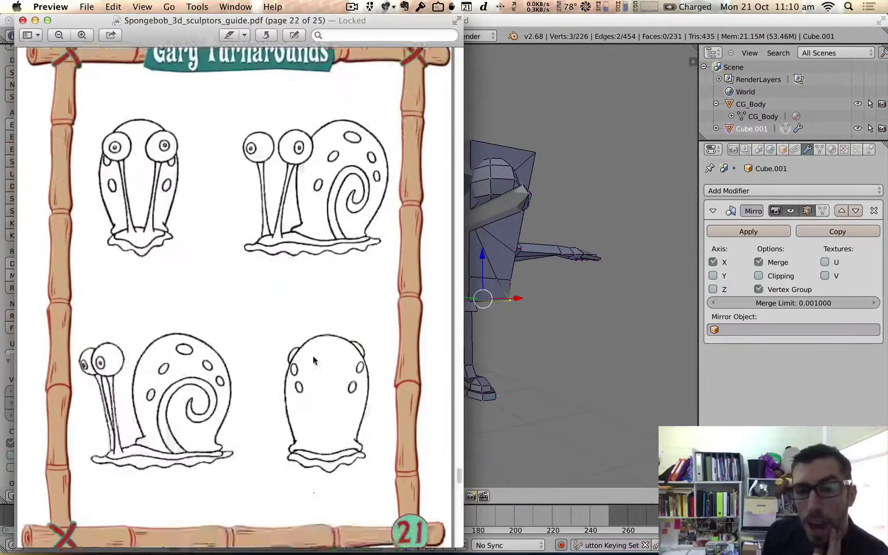
pyautogui.scroll(8, 257, 375)
pyautogui.scroll(10, 257, 375)
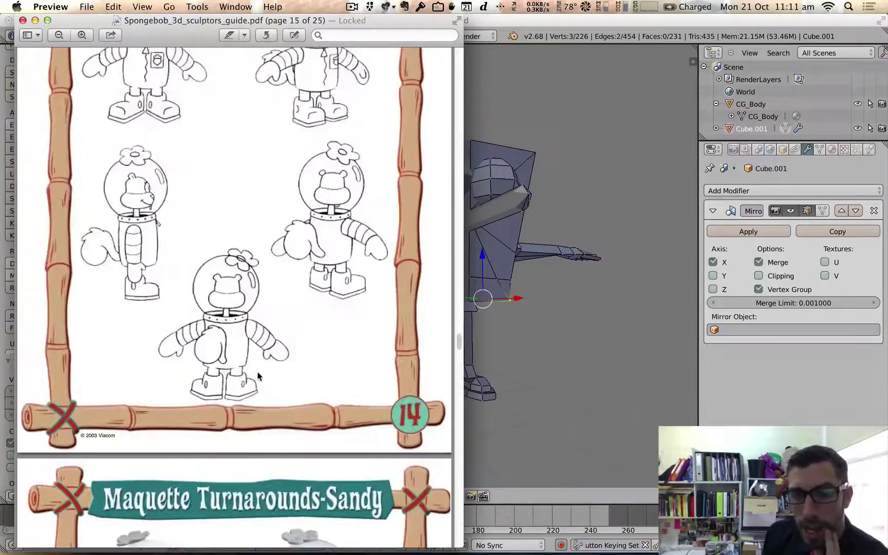
pyautogui.scroll(5, 258, 377)
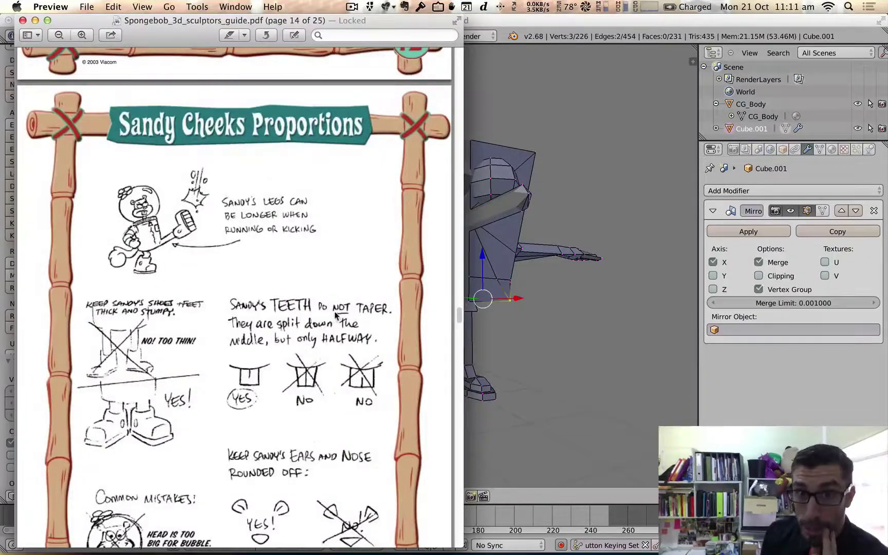
pyautogui.scroll(10, 336, 315)
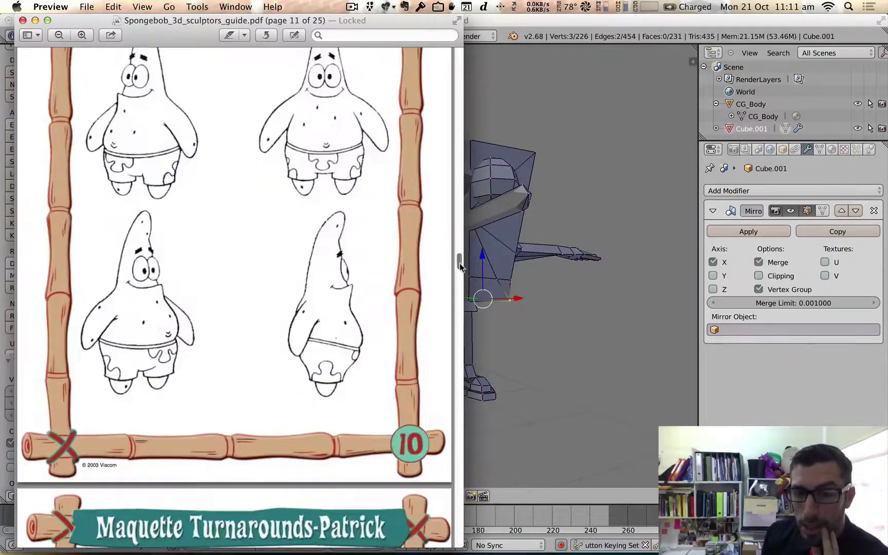
pyautogui.moveTo(460, 267); pyautogui.dragTo(461, 58)
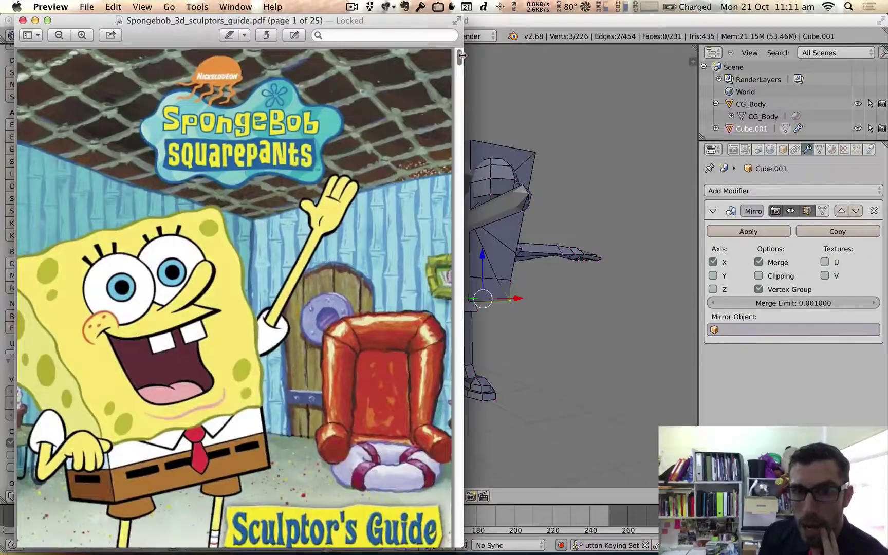